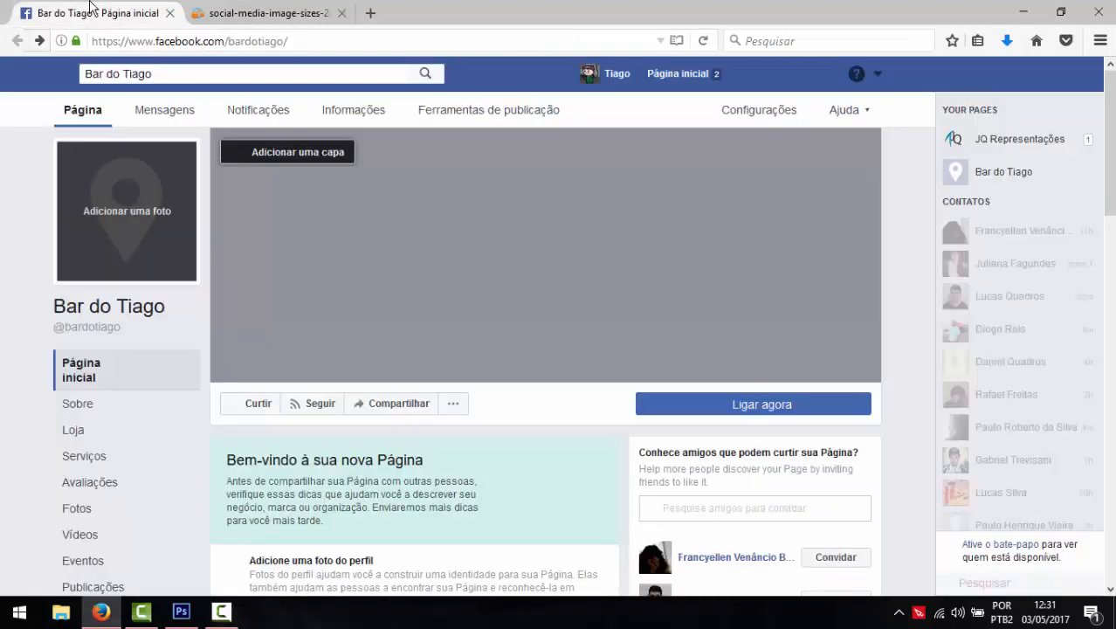
- Review the Bar do Tiago page and the social media image sizes cheat sheet's Facebook section
left_click(90, 7)
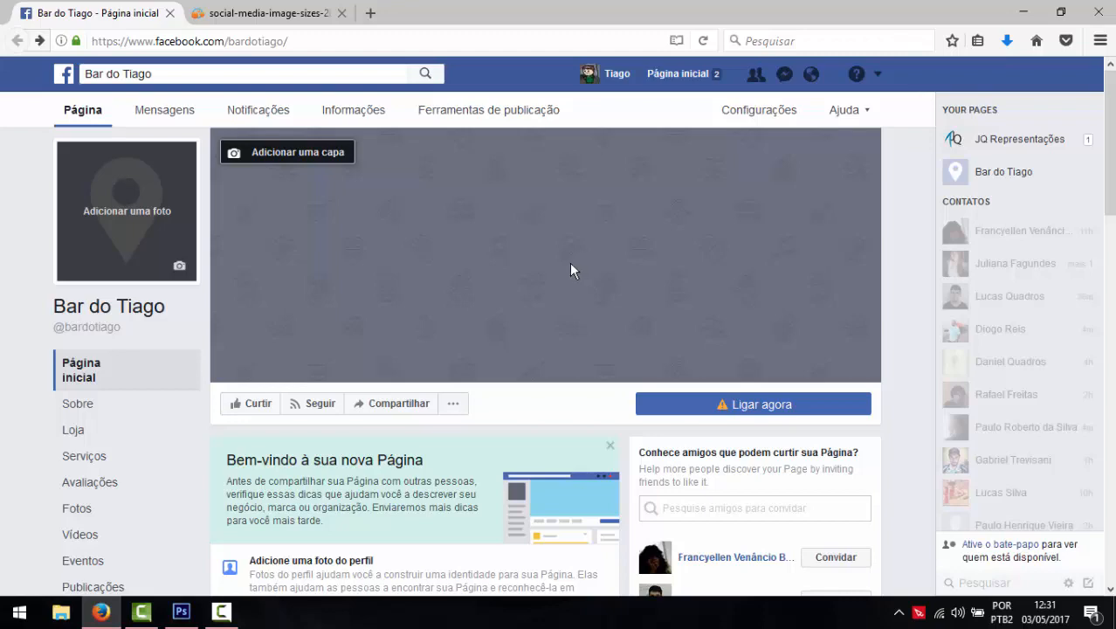
left_click(262, 13)
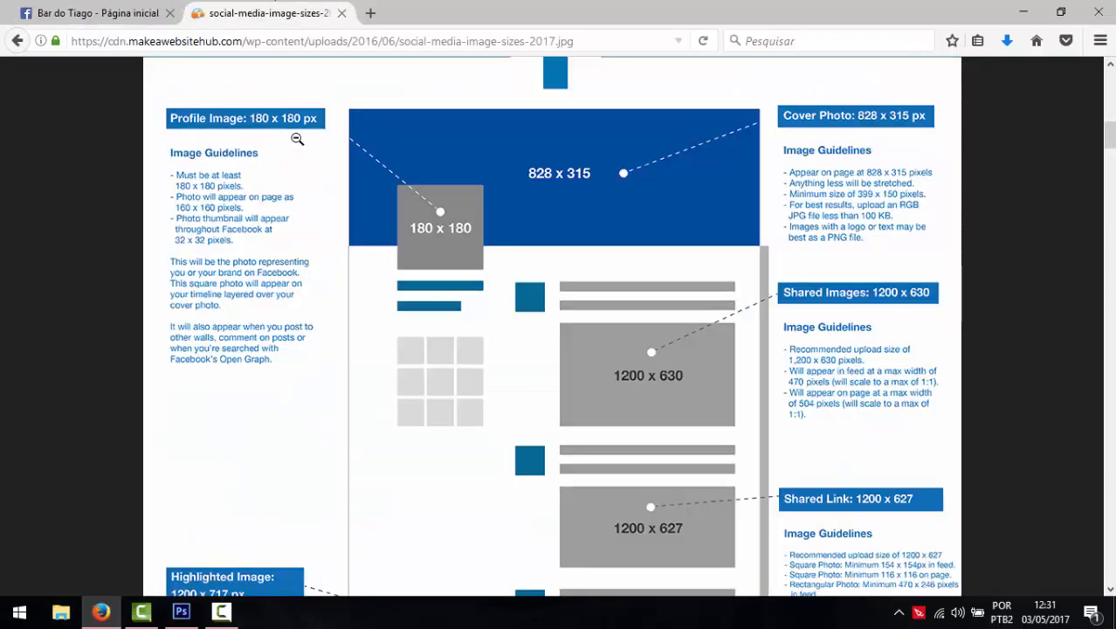
left_click(348, 238)
scroll(348, 238, "up", 8)
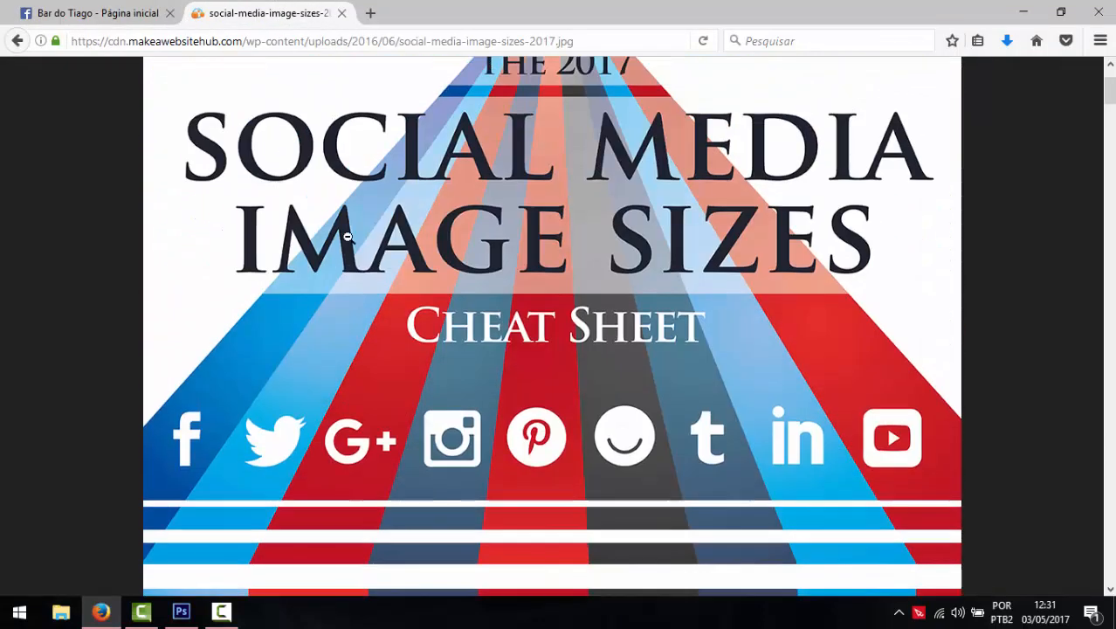
scroll(348, 237, "down", 8)
scroll(348, 237, "down", 7)
scroll(349, 237, "up", 2)
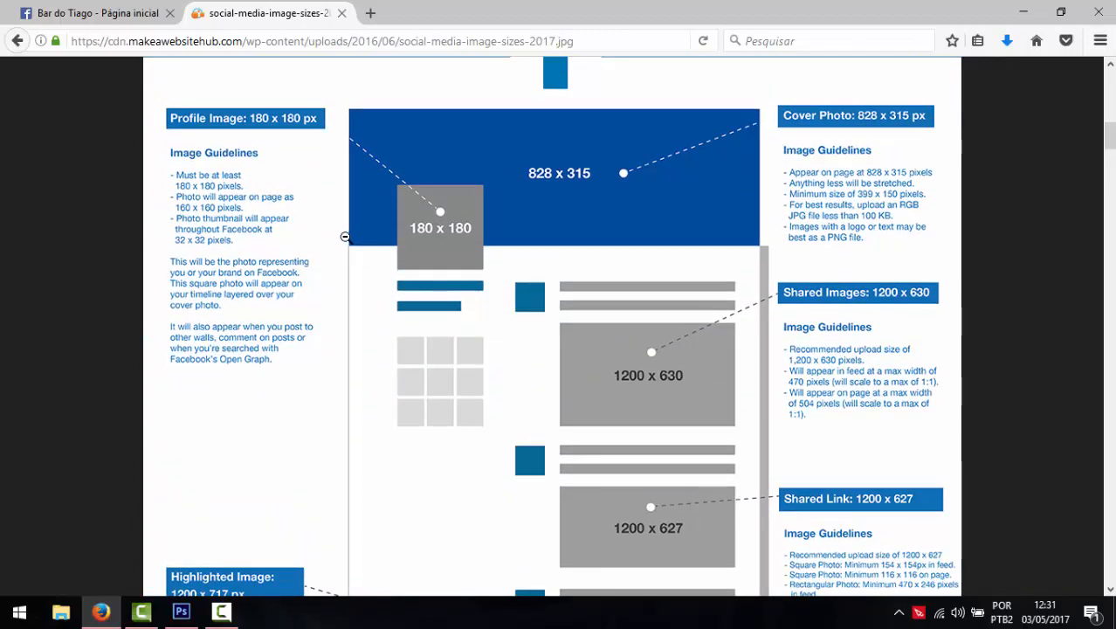
left_click(591, 44)
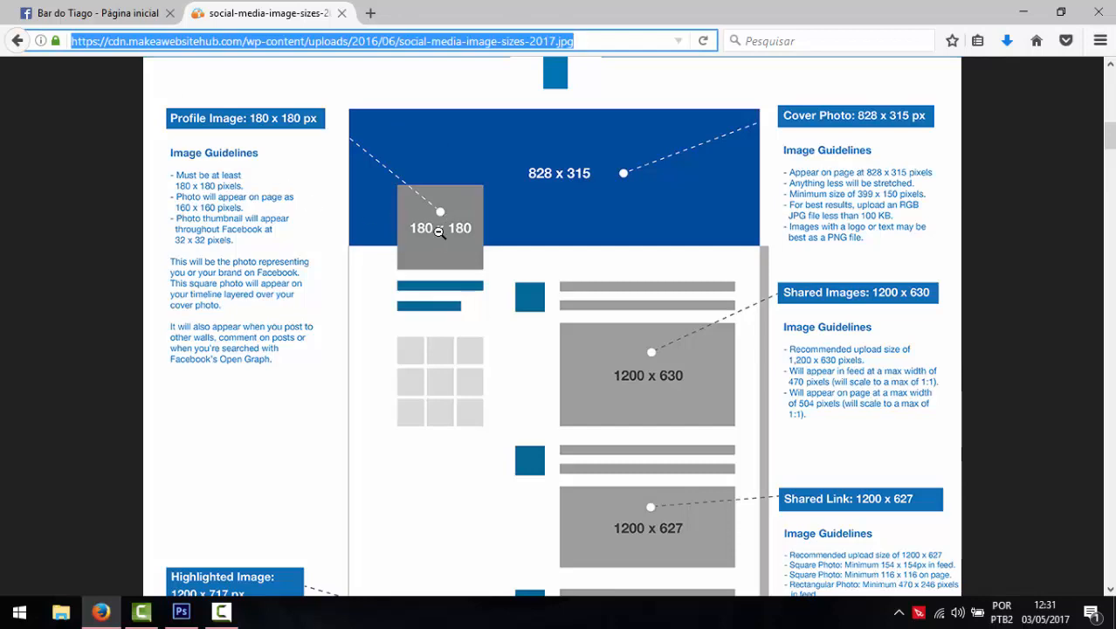
left_click(424, 252)
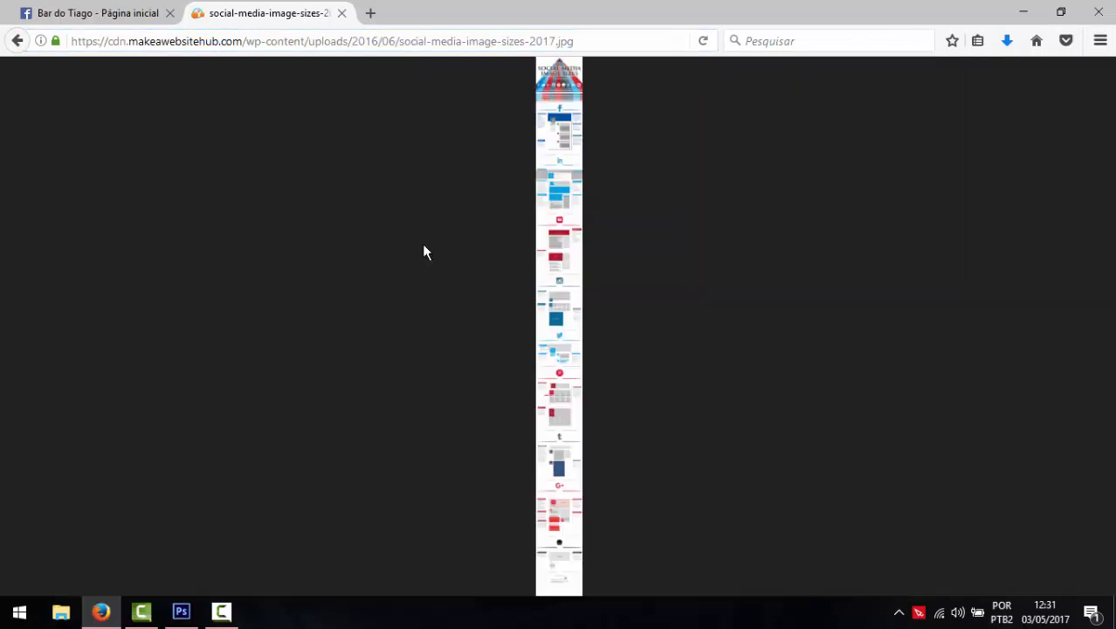
left_click(553, 139)
scroll(551, 144, "up", 10)
scroll(519, 158, "down", 3)
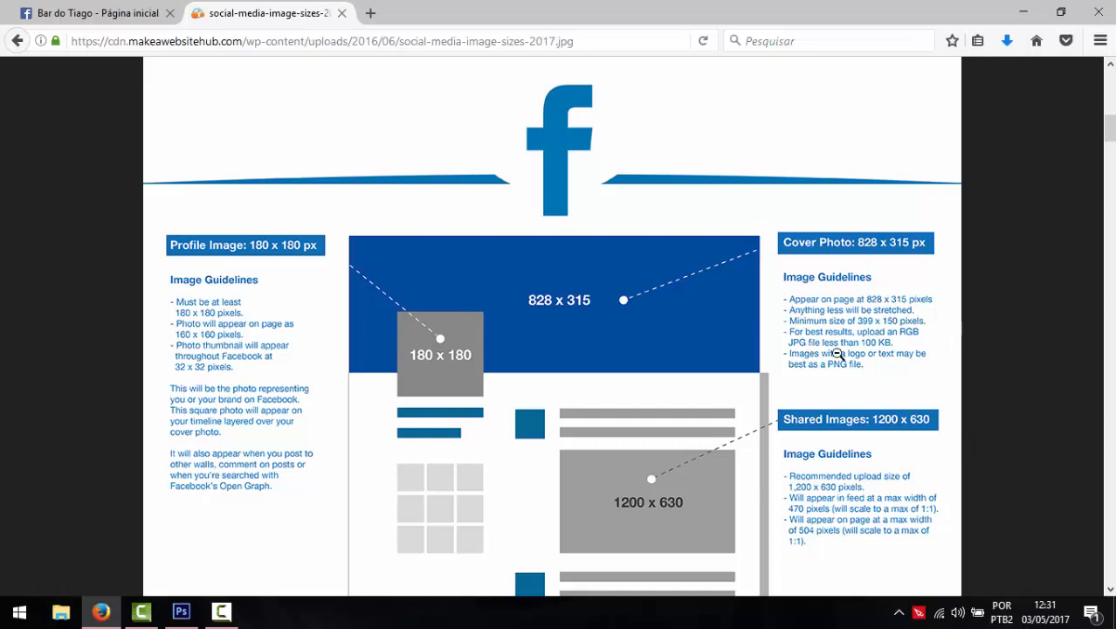
- Upload logo.png from the desktop as the page's profile picture and save it
left_click(25, 11)
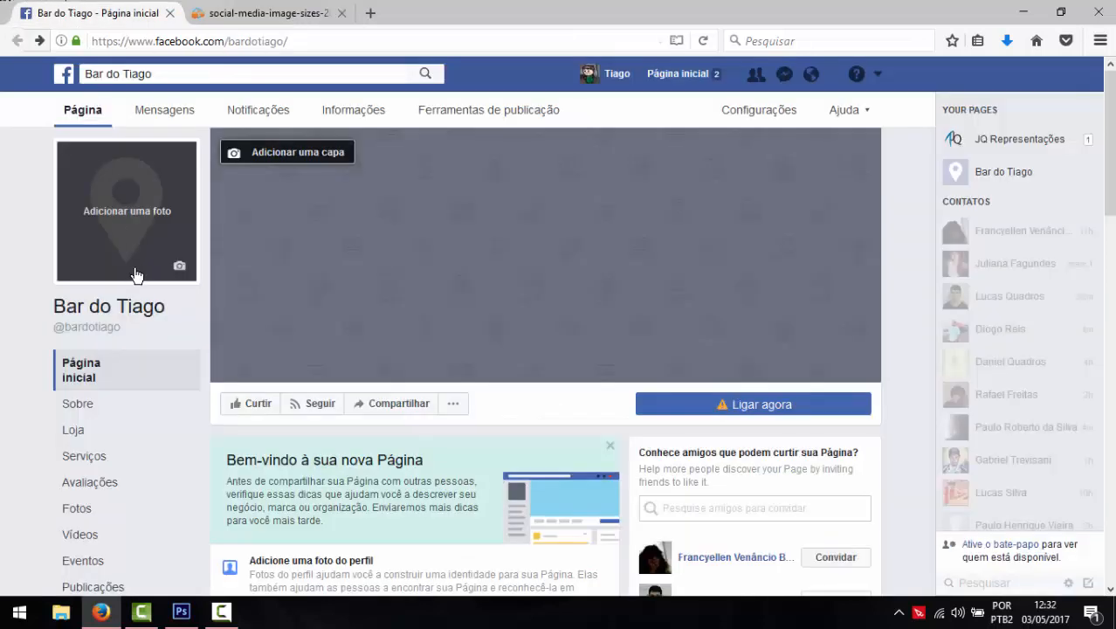
left_click(112, 219)
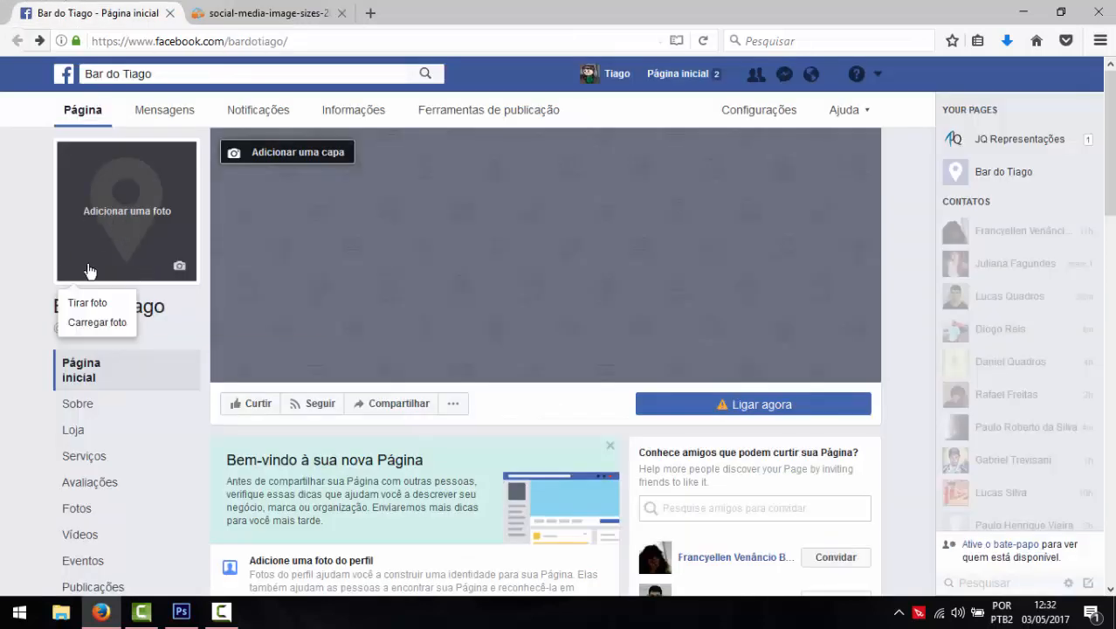
left_click(92, 321)
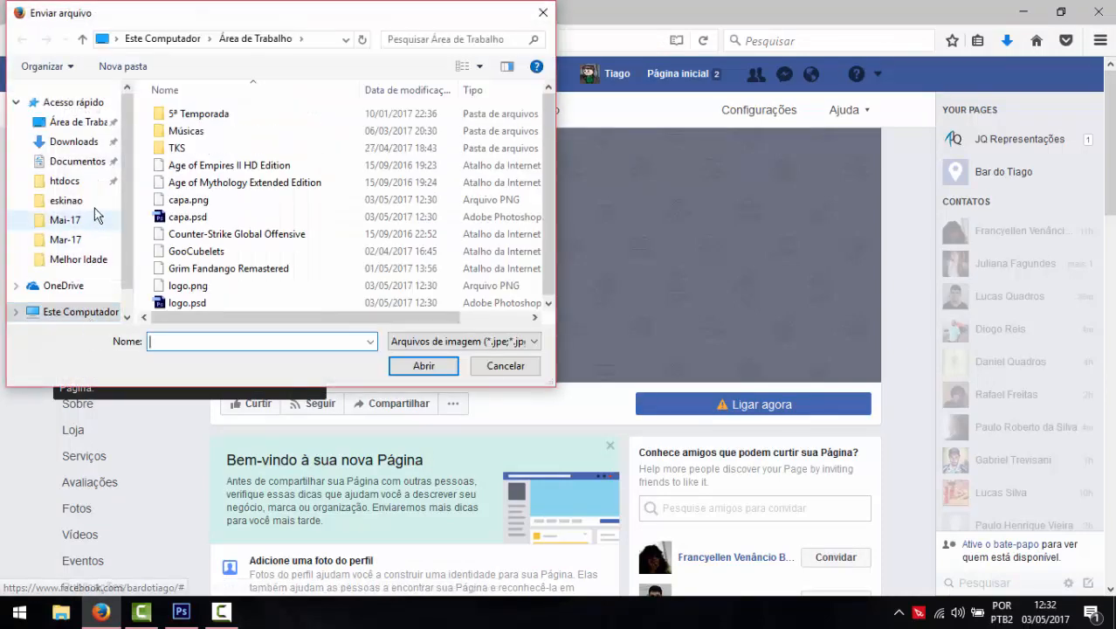
left_click(216, 203)
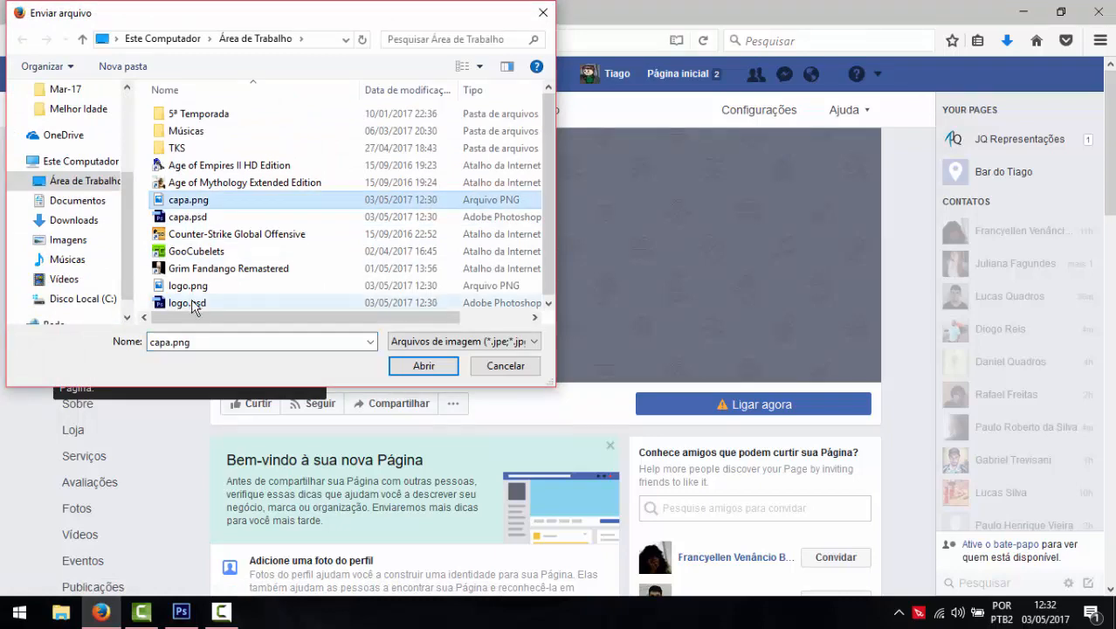
left_click(191, 288)
double_click(192, 290)
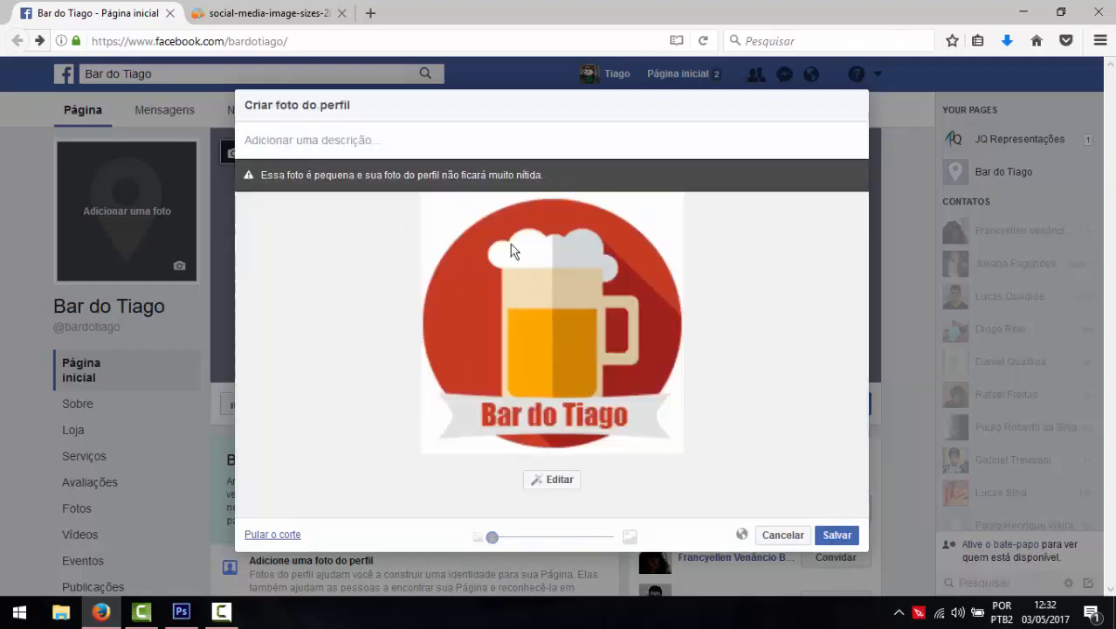
left_click(847, 541)
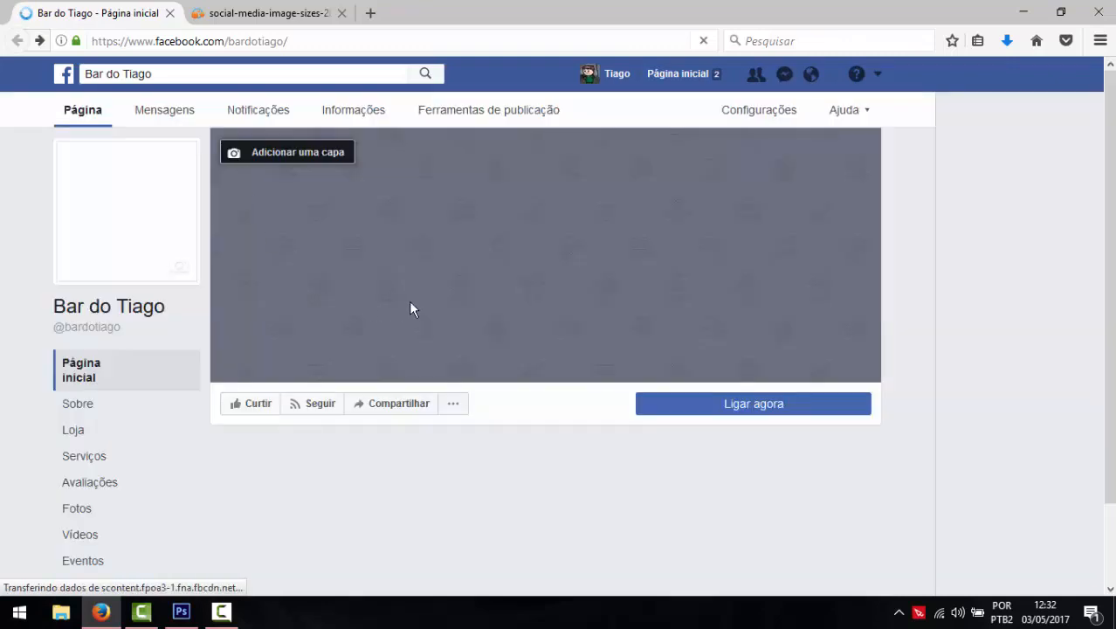
- Upload the plain red capa.png from the desktop as the cover photo and save it
left_click(307, 156)
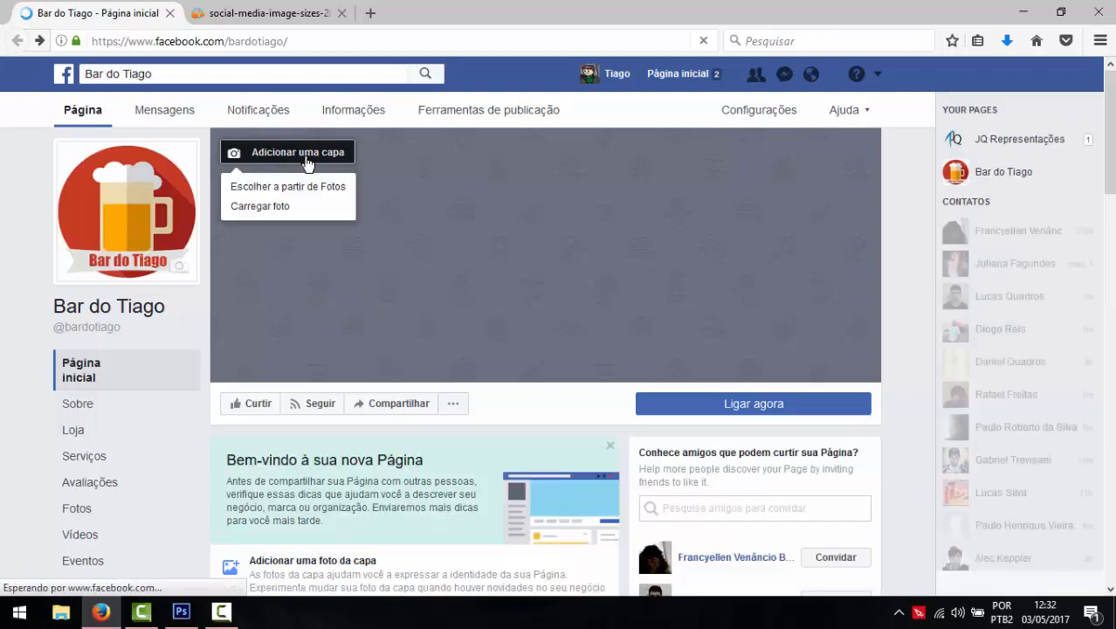
left_click(262, 210)
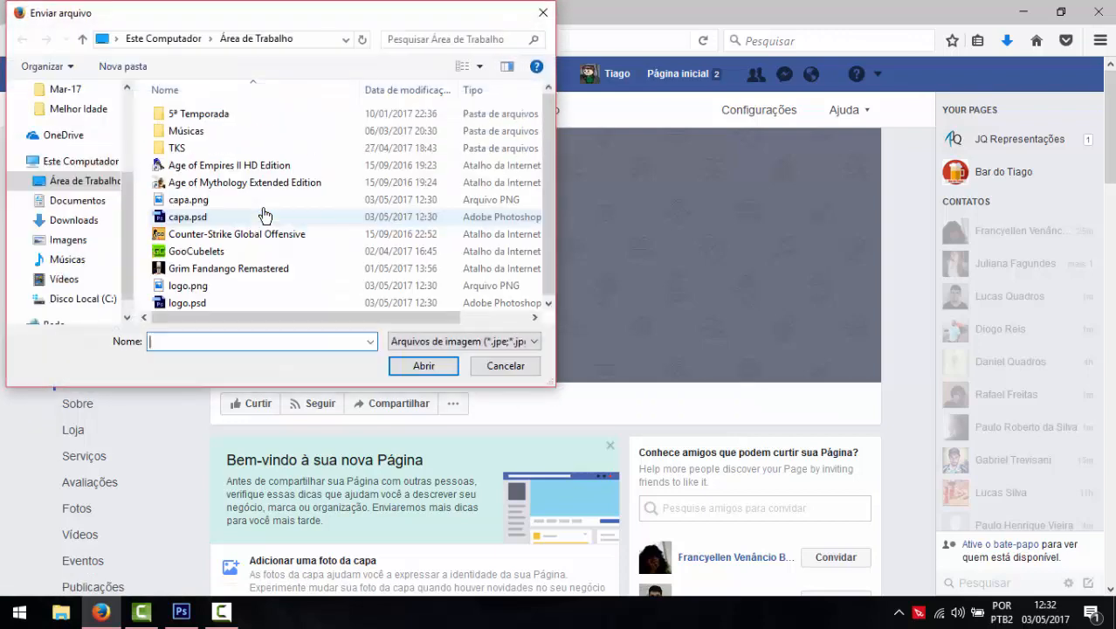
left_click(187, 200)
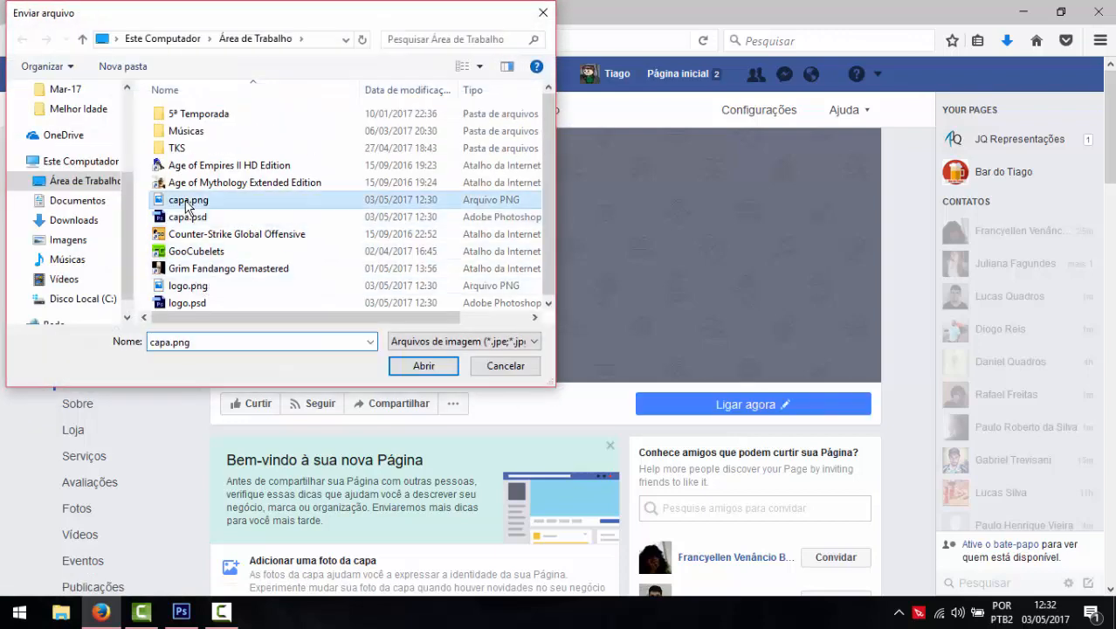
double_click(187, 201)
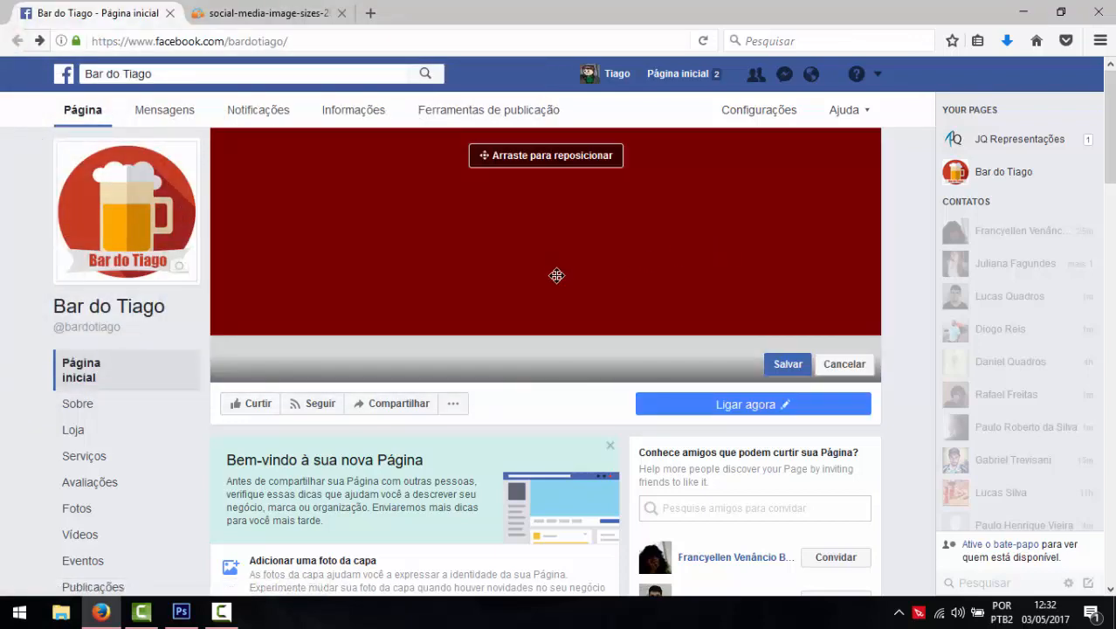
left_click(584, 354)
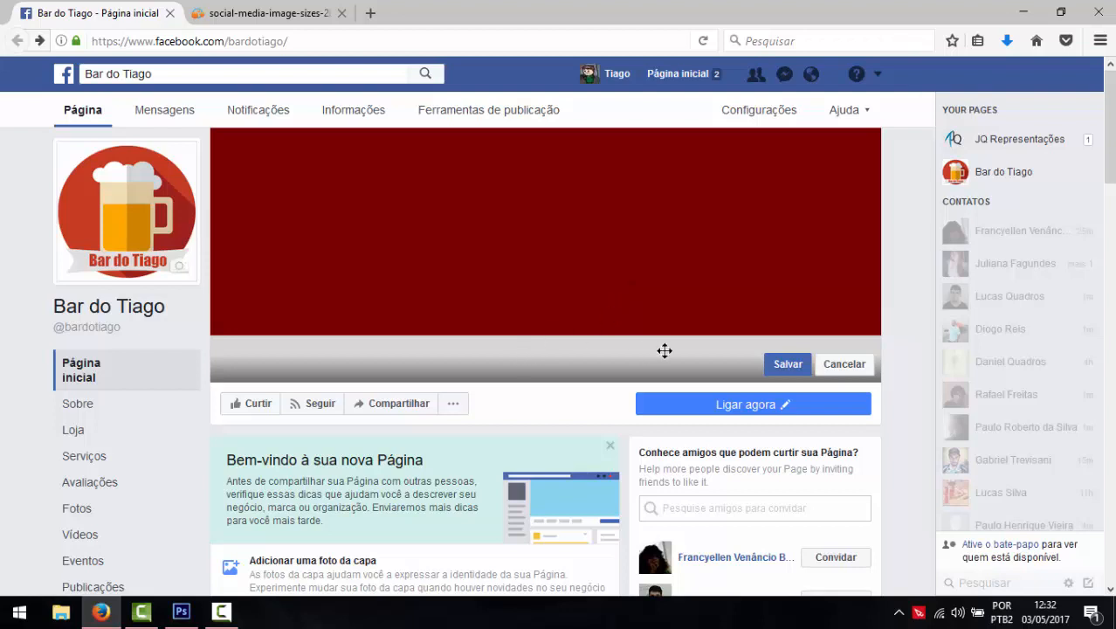
left_click(787, 365)
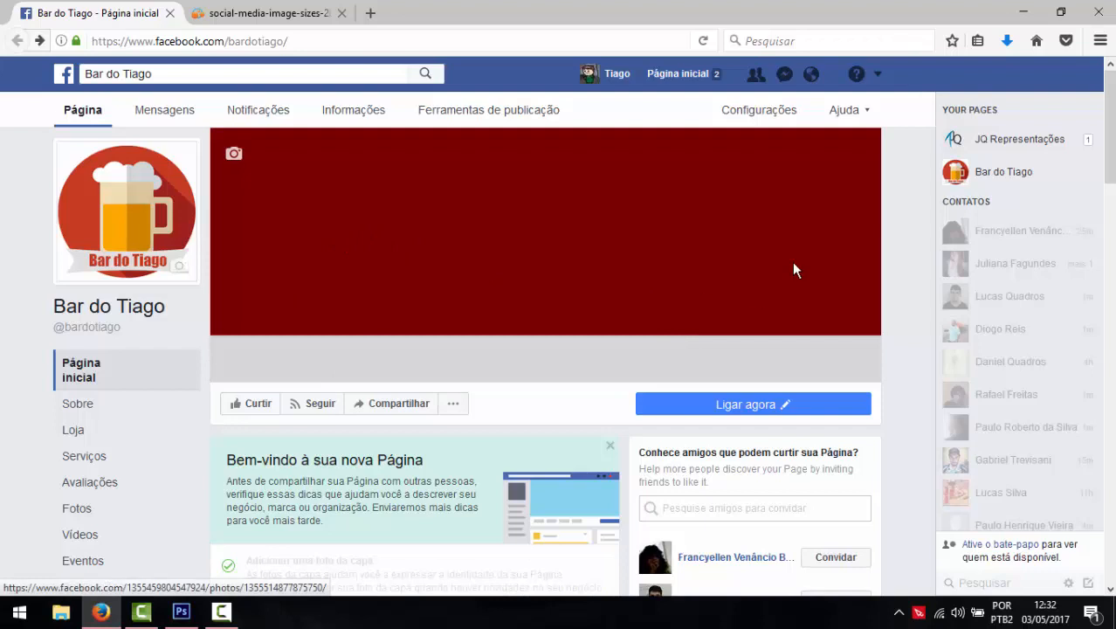
left_click(867, 117)
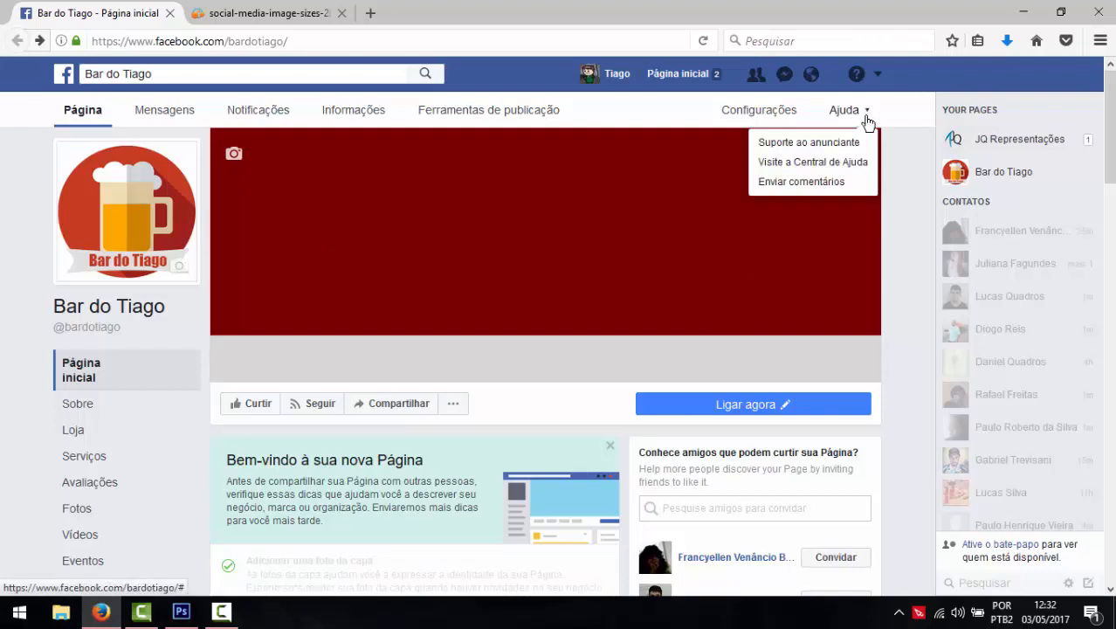
left_click(879, 76)
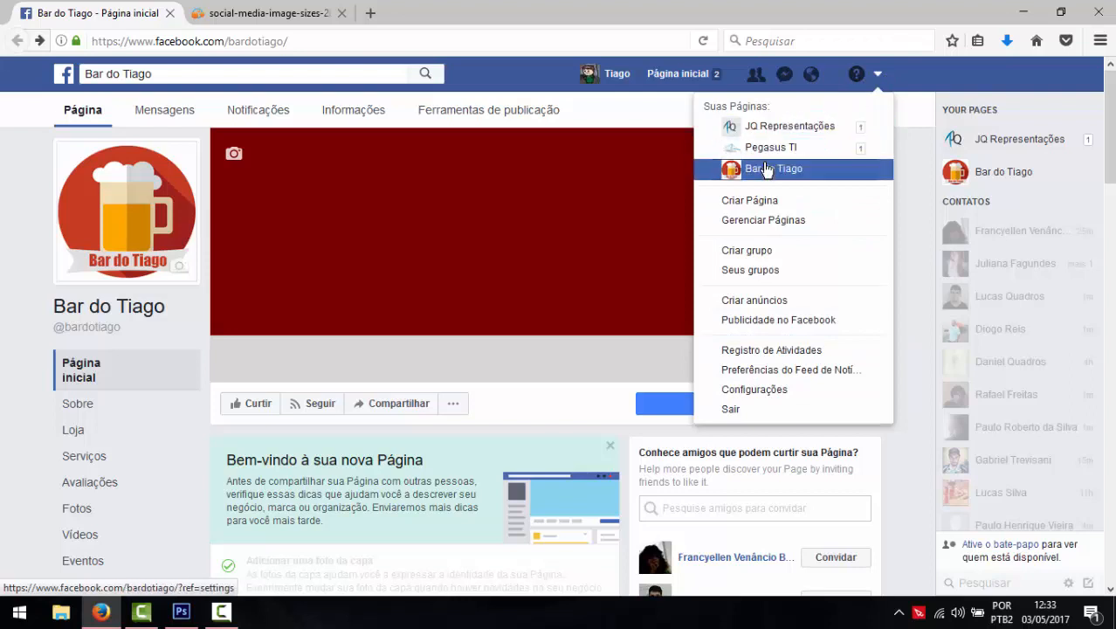
left_click(4, 185)
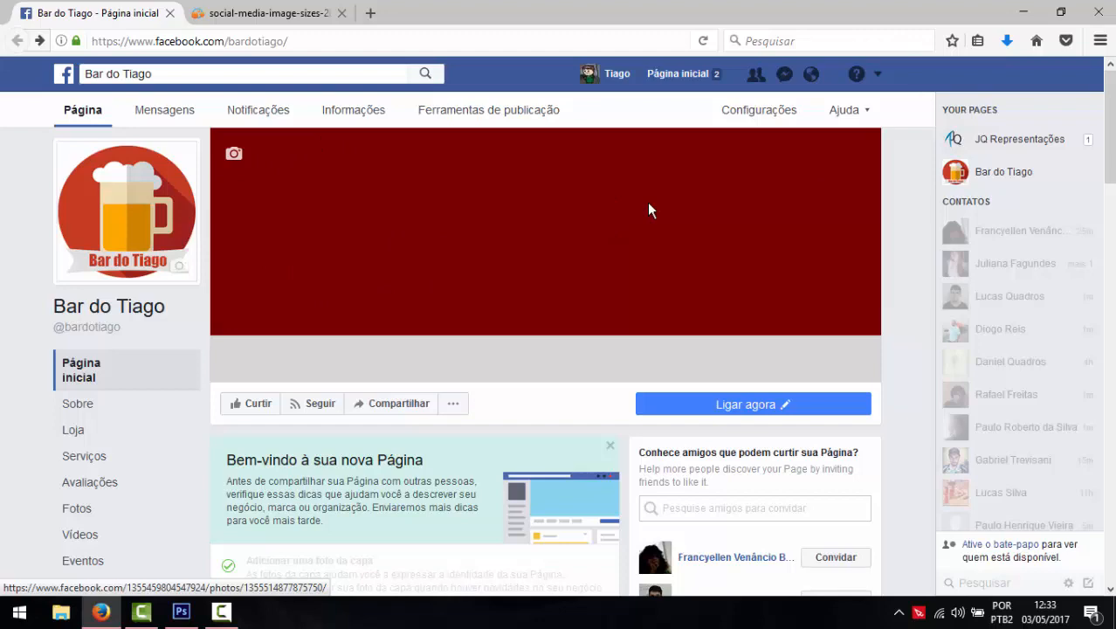
scroll(648, 210, "down", 10)
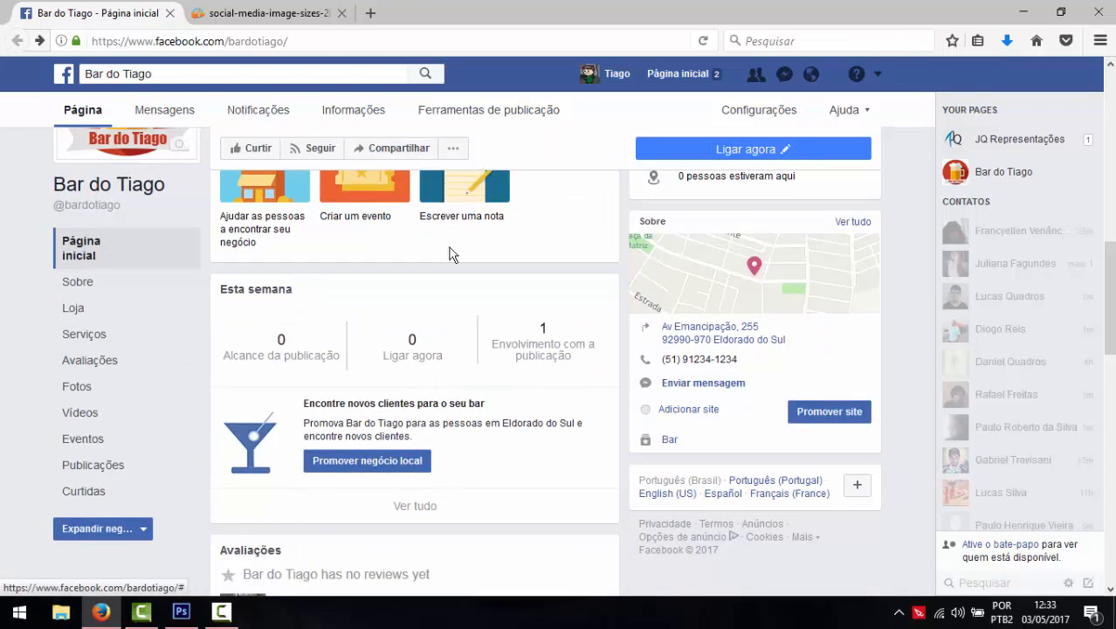
scroll(526, 376, "down", 3)
scroll(524, 377, "up", 6)
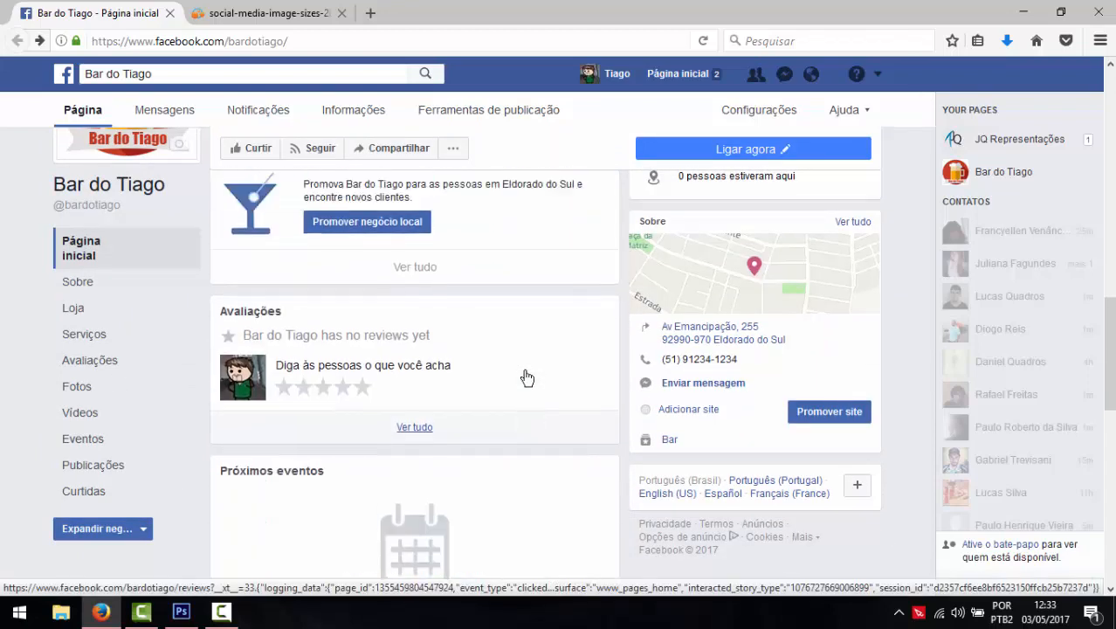
scroll(526, 377, "up", 3)
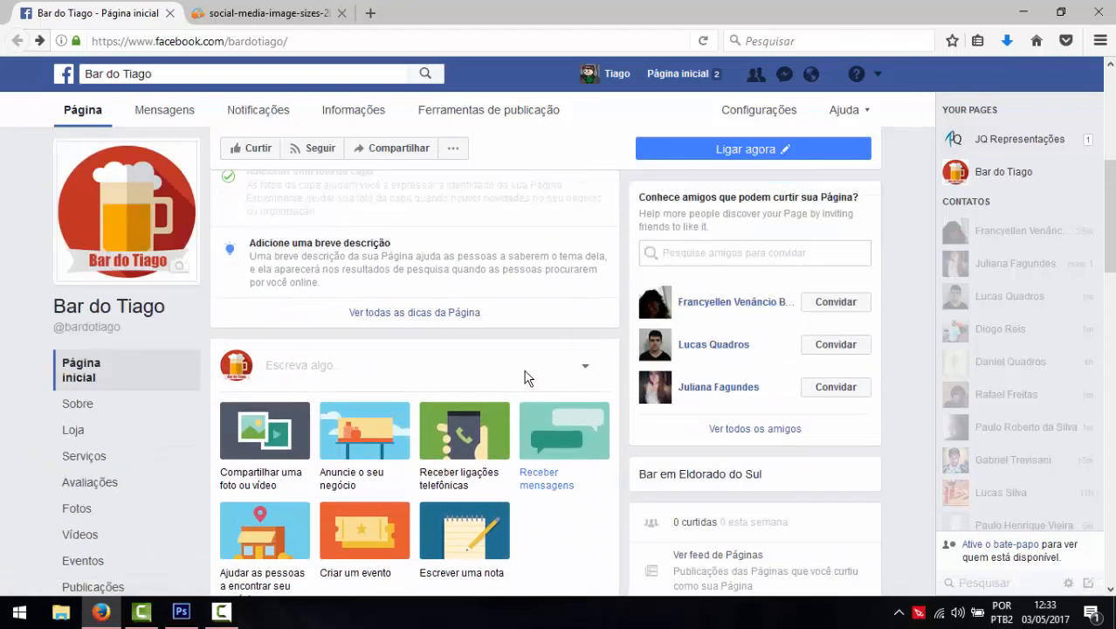
- Check the 828 × 315 Facebook cover size on the cheat sheet, then bring up logo.psd in Photoshop
left_click(247, 14)
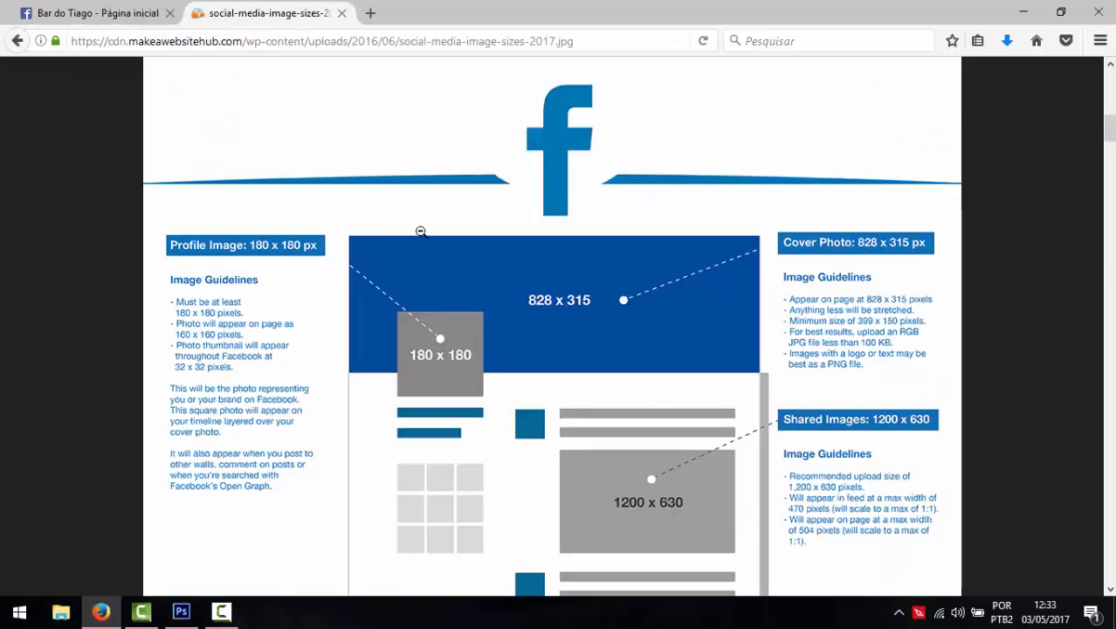
scroll(437, 262, "down", 2)
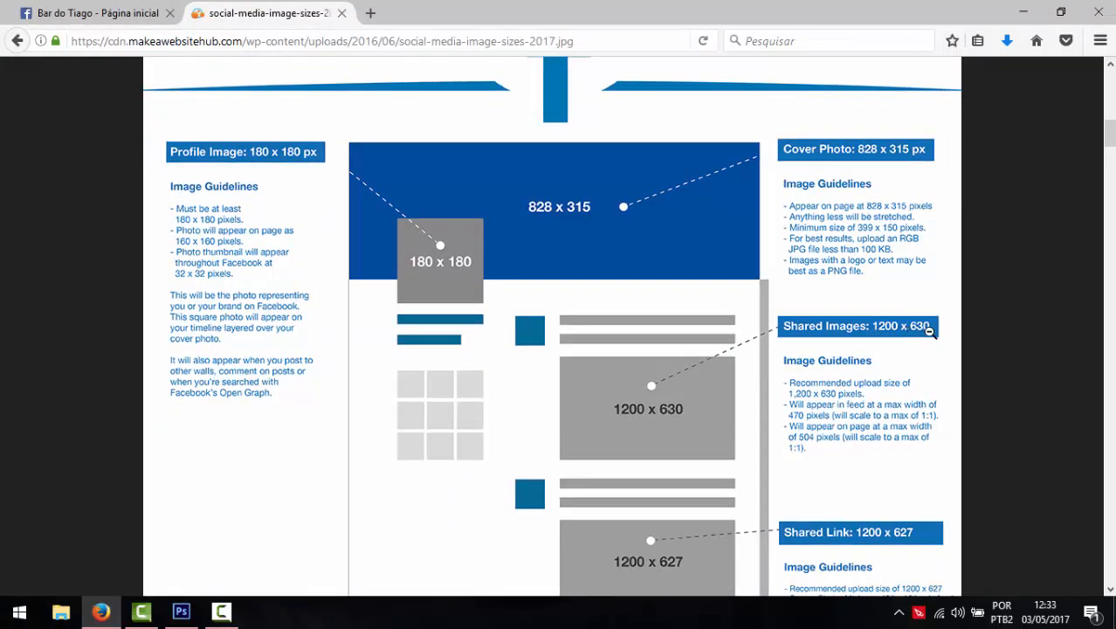
scroll(607, 384, "down", 5)
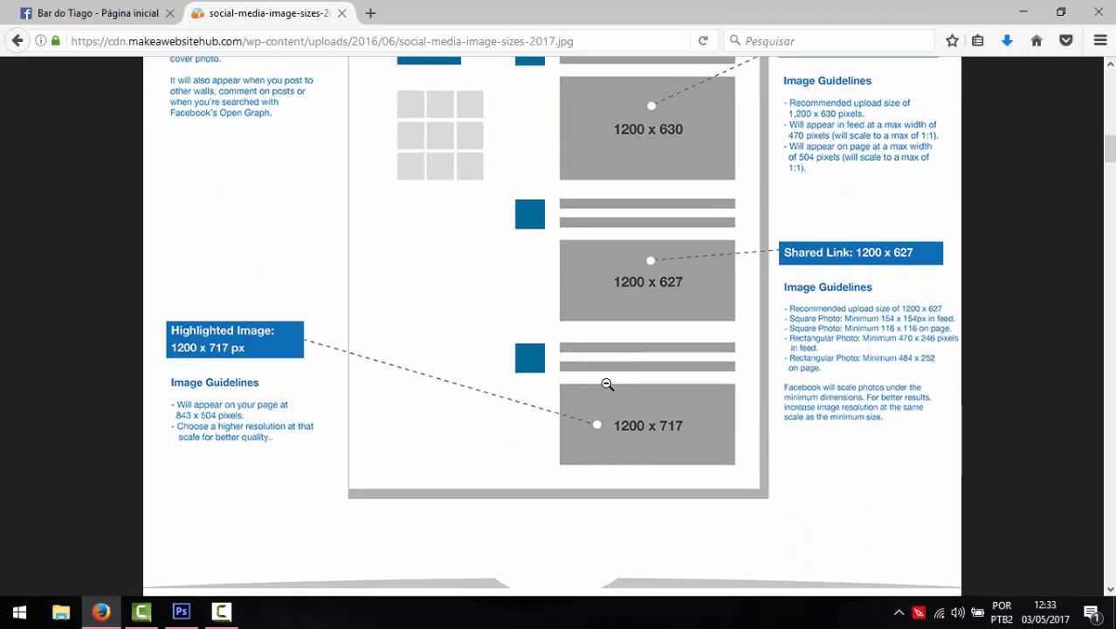
scroll(607, 384, "up", 3)
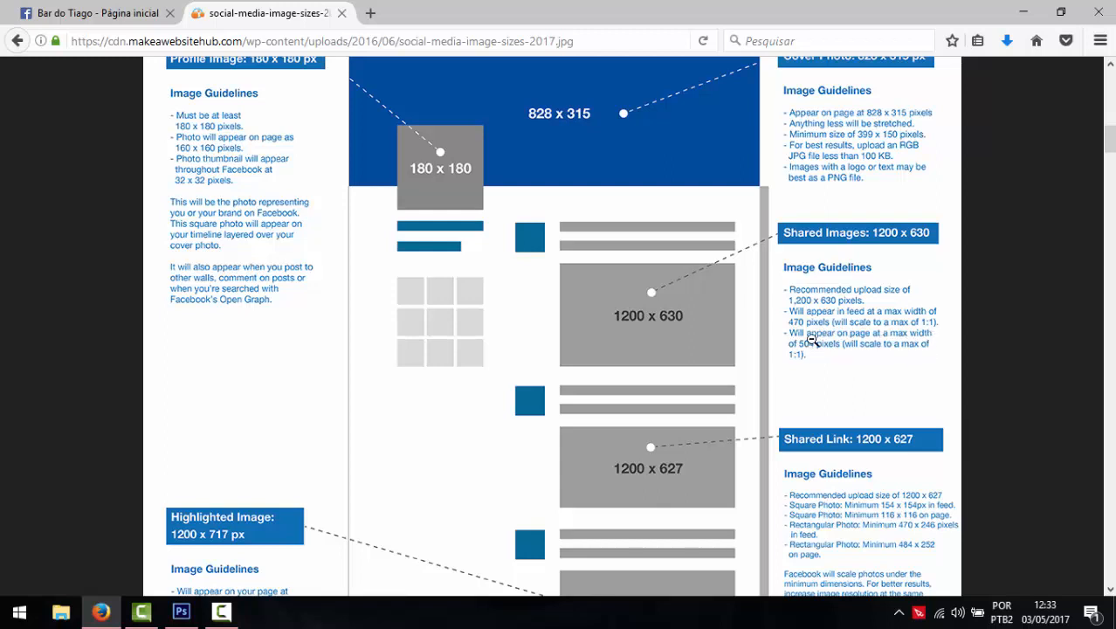
scroll(810, 344, "up", 2)
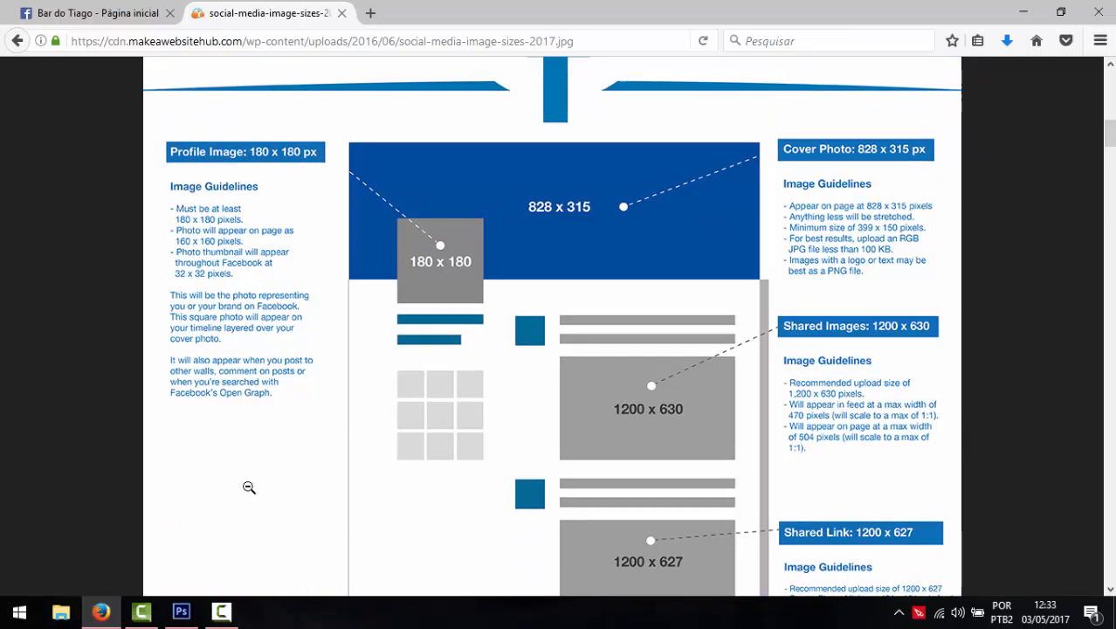
left_click(185, 615)
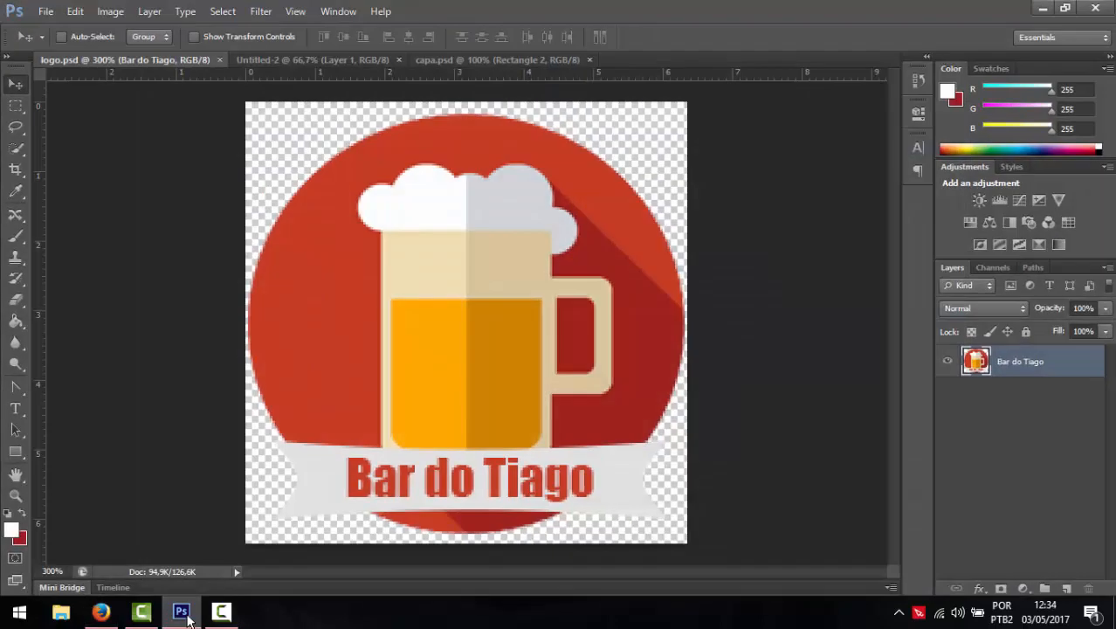
- Create a new transparent 900 × 900 pixel document, Untitled-3
left_click(45, 11)
left_click(68, 38)
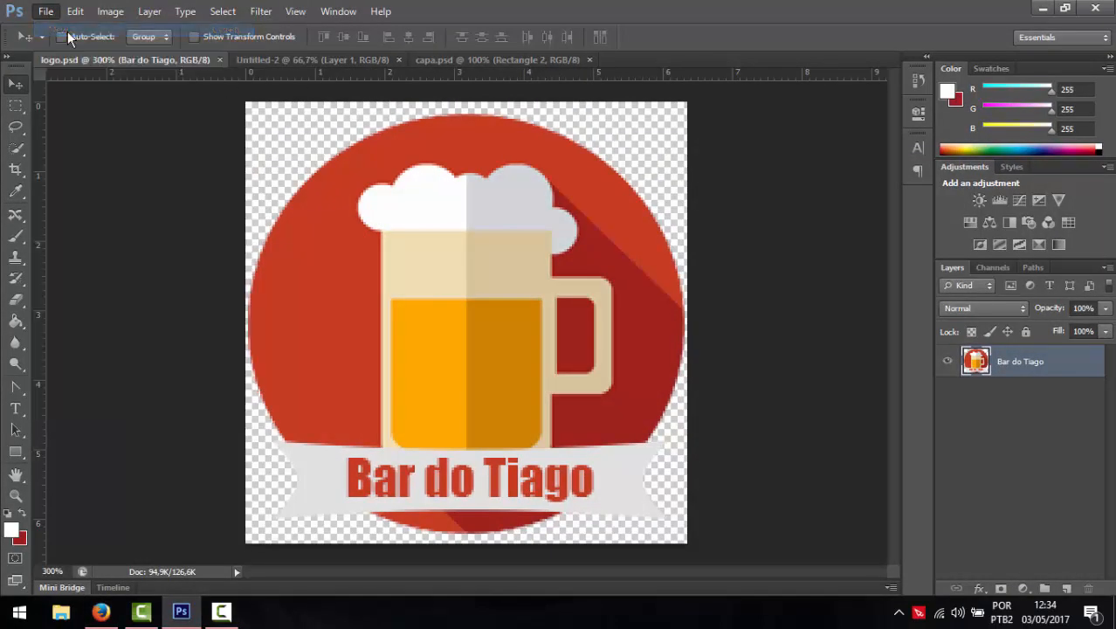
left_click_drag(530, 215, 404, 202)
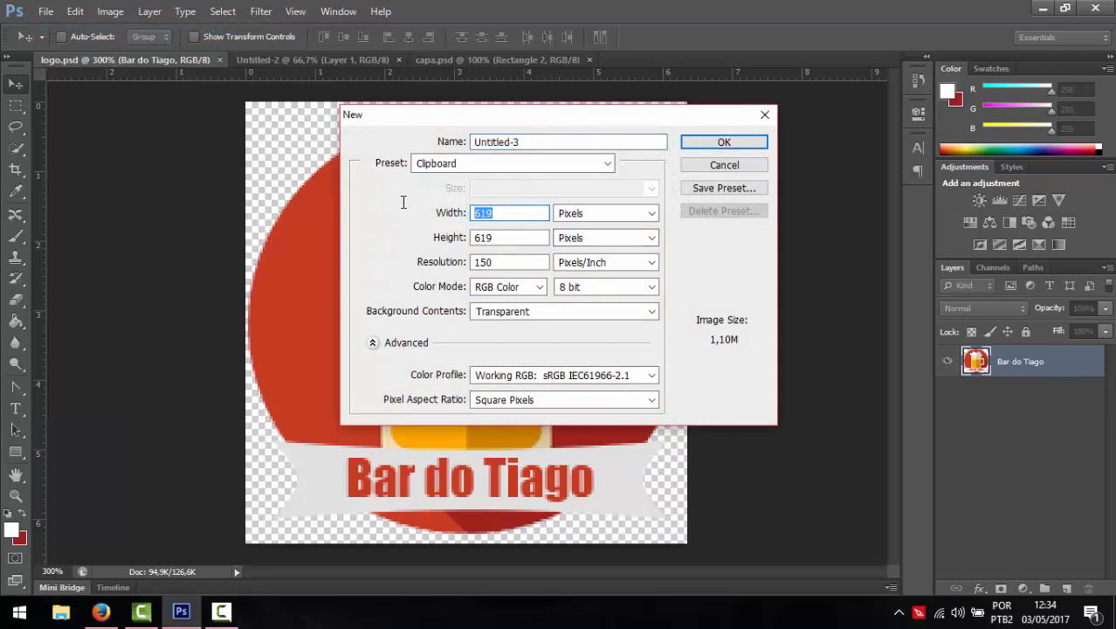
type("900")
key("Tab")
type("900")
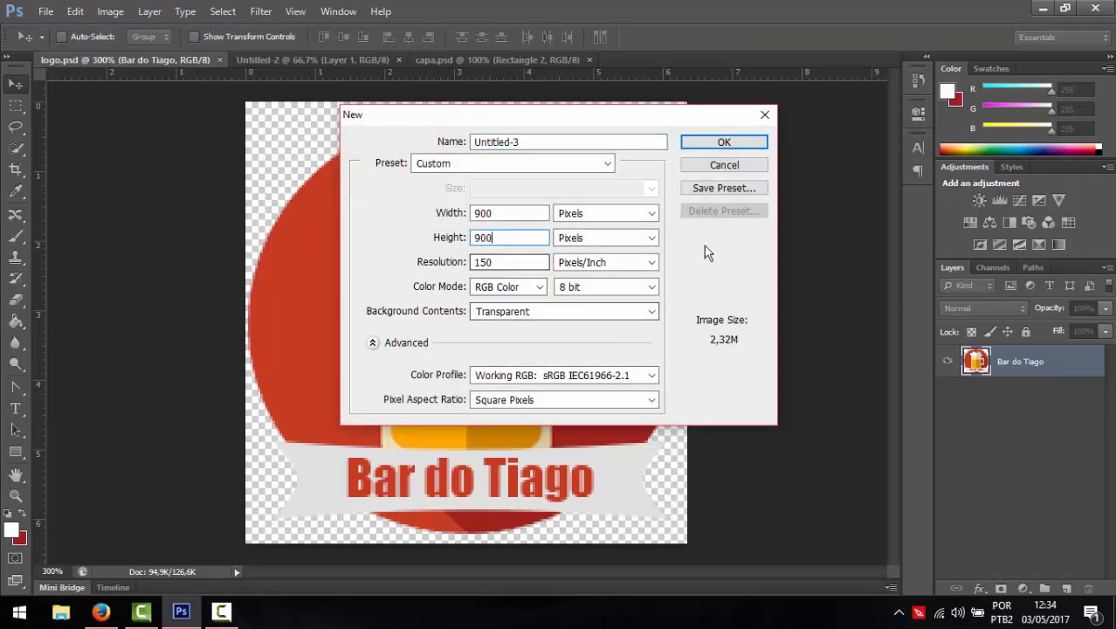
left_click(733, 144)
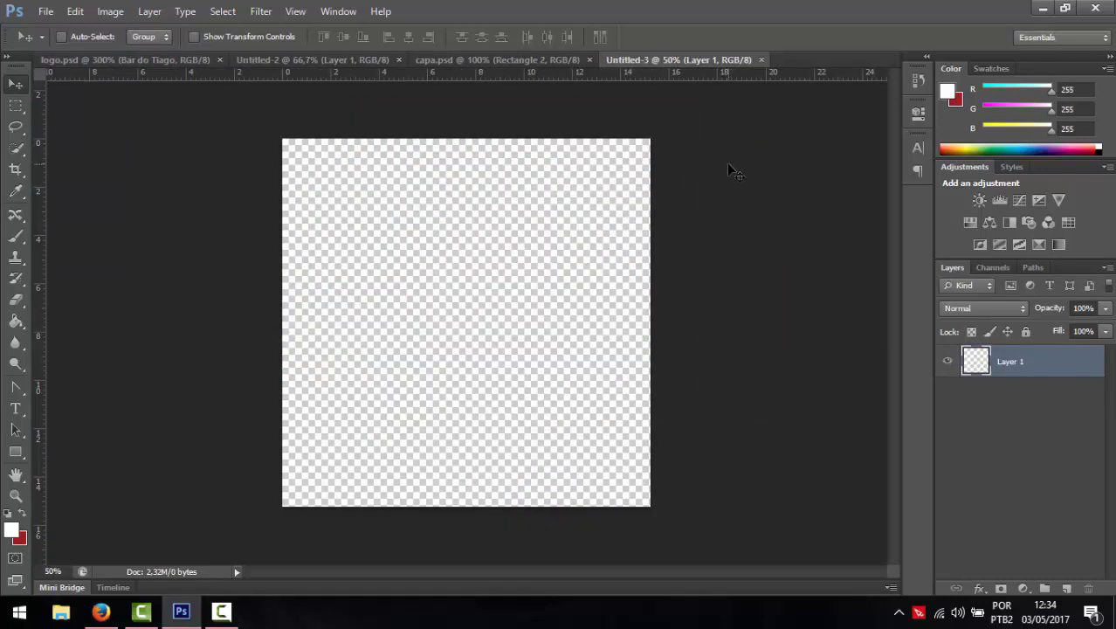
left_click(102, 614)
- Search Google for 'beer hd' in a new tab and show the image results
left_click(370, 14)
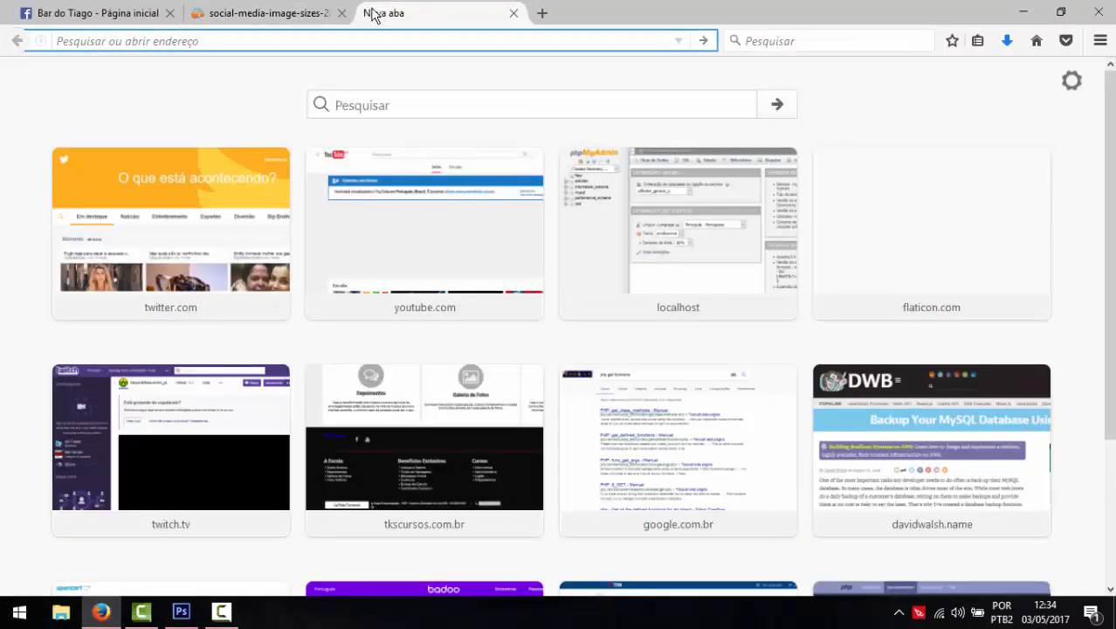
type("bee")
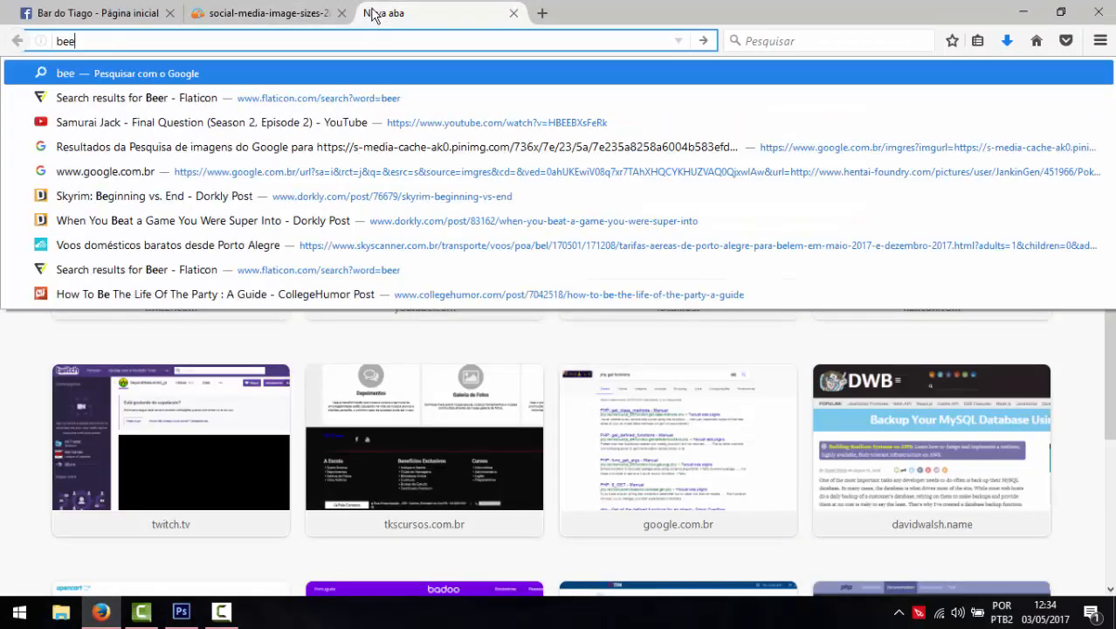
type("r hd")
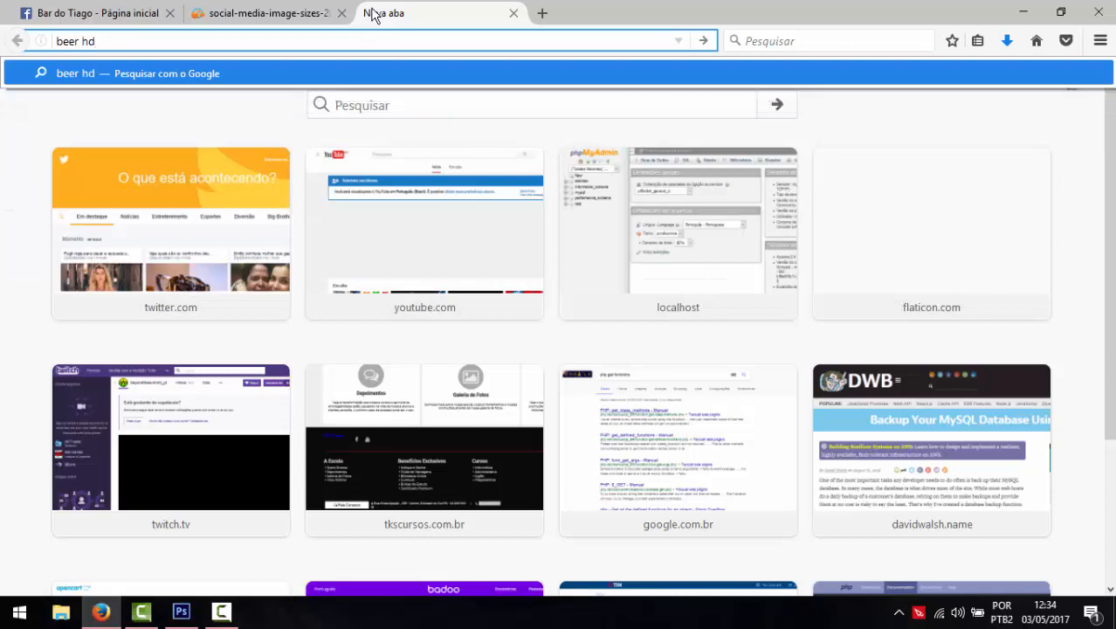
key("Return")
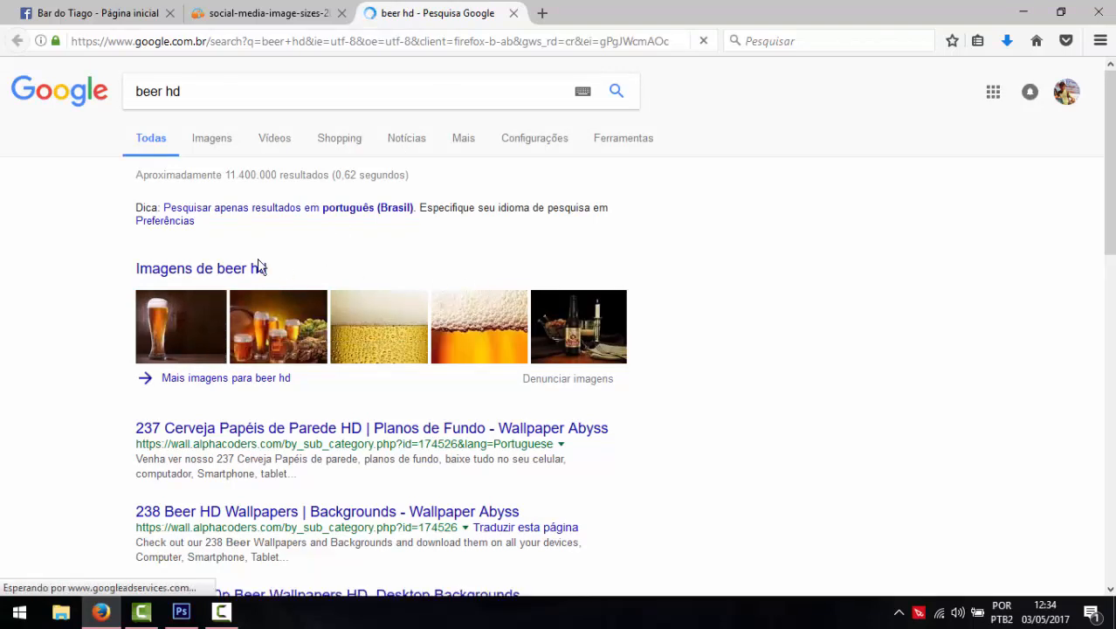
left_click(223, 270)
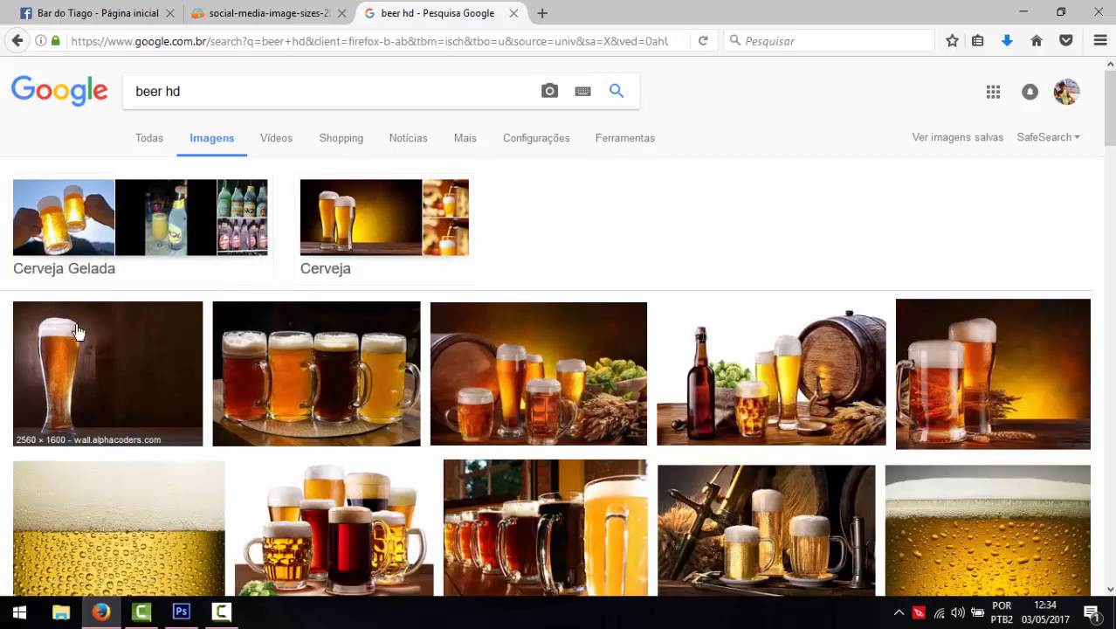
- Browse the beer images, previewing beer cans, bottles, a Bierhaus mug and a Corona bottle
scroll(77, 332, "down", 5)
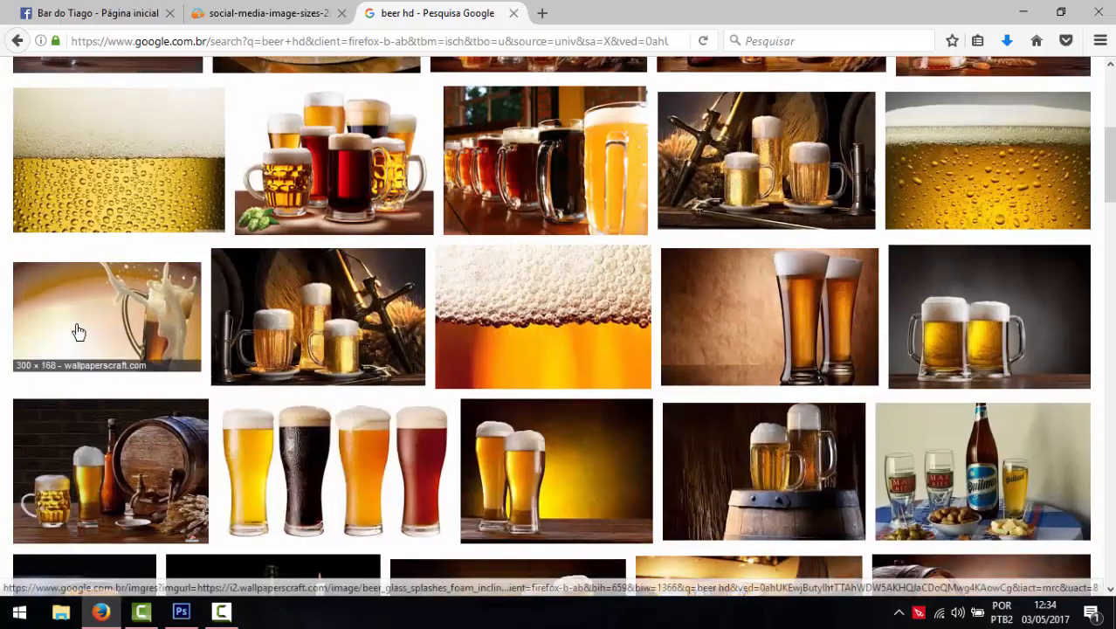
scroll(77, 332, "down", 3)
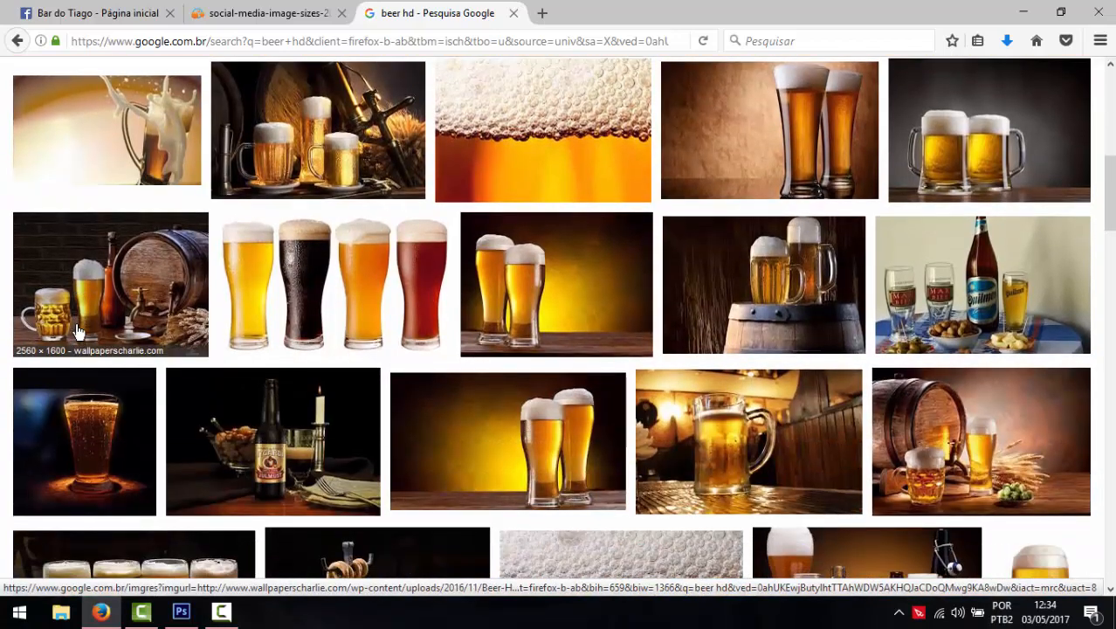
scroll(77, 331, "down", 3)
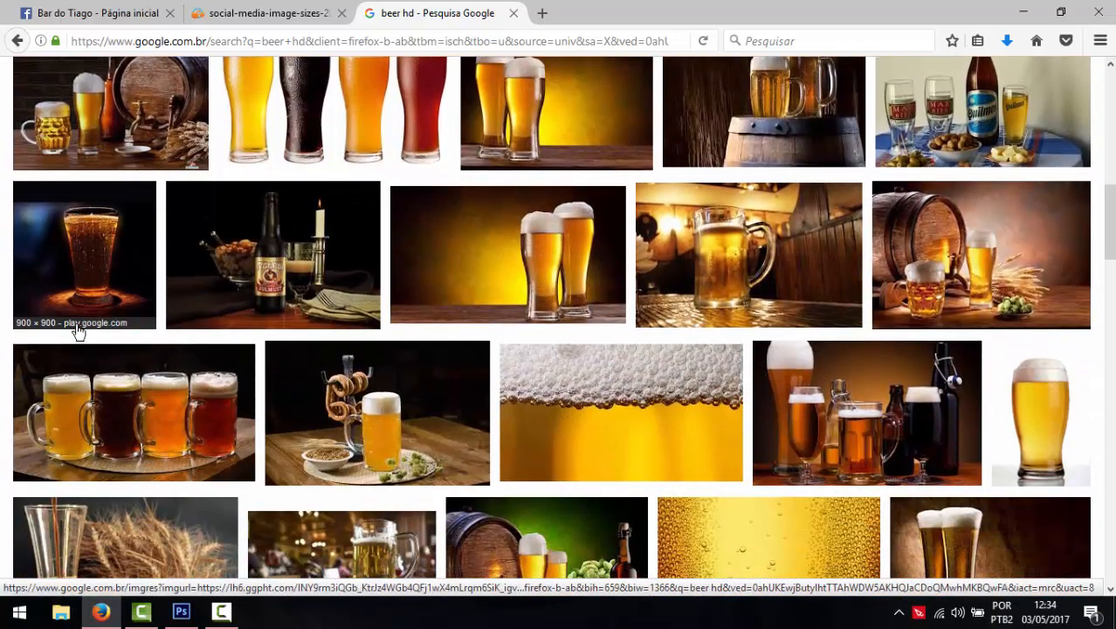
scroll(77, 332, "down", 3)
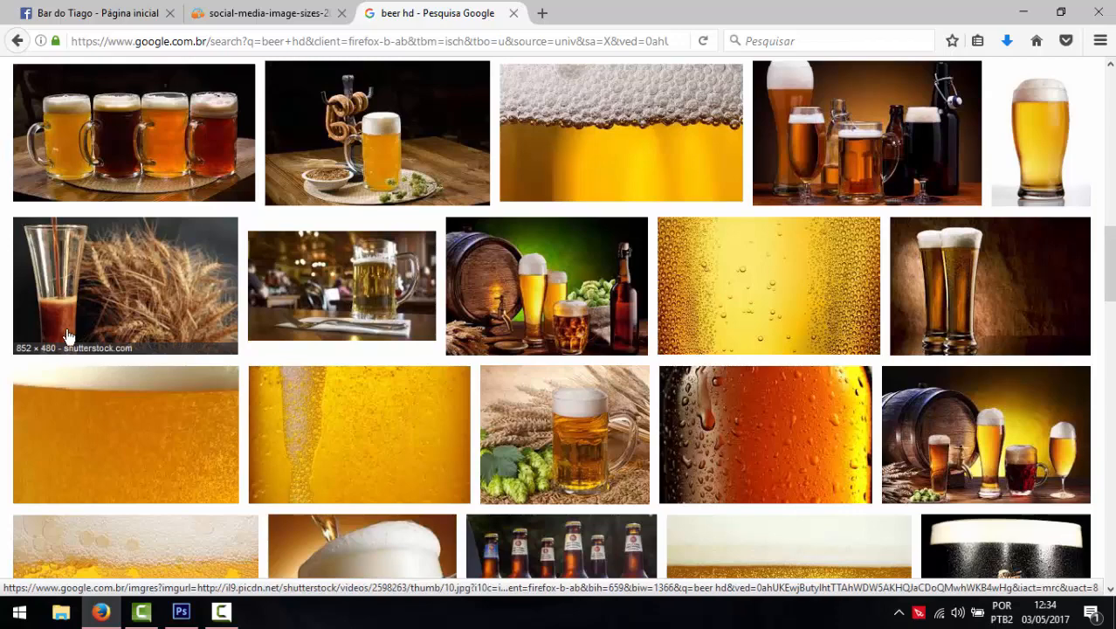
scroll(68, 336, "down", 5)
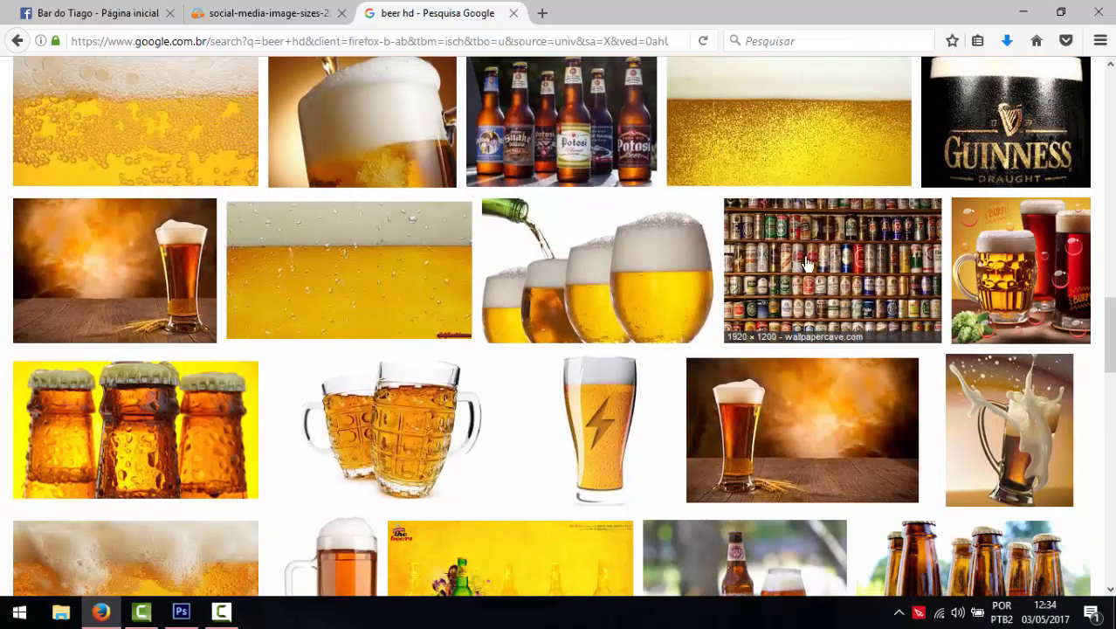
left_click(860, 265)
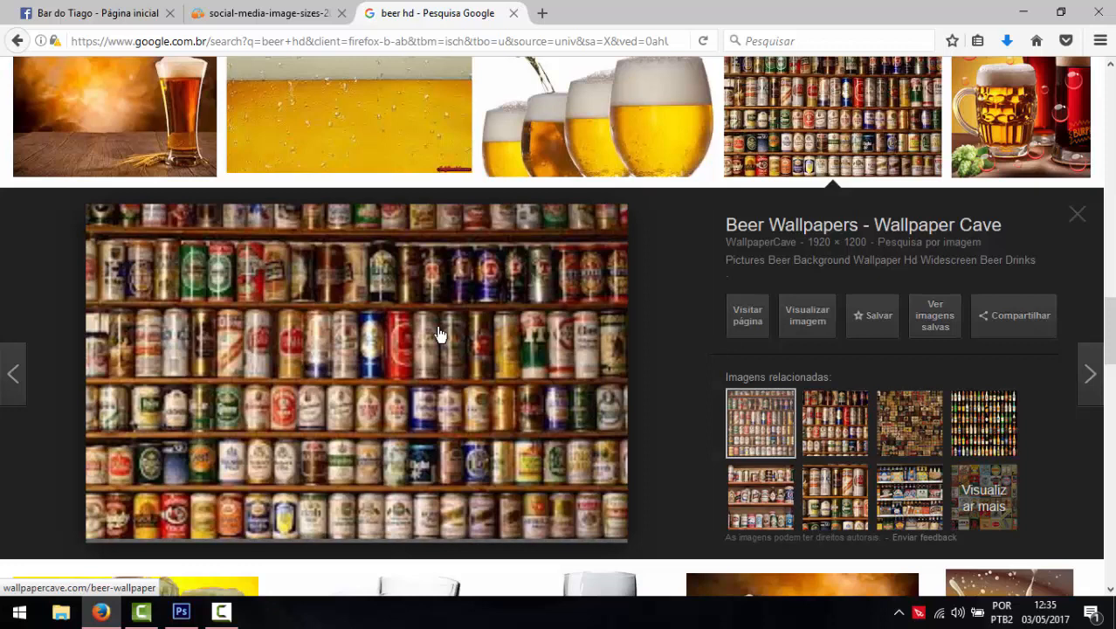
left_click(991, 435)
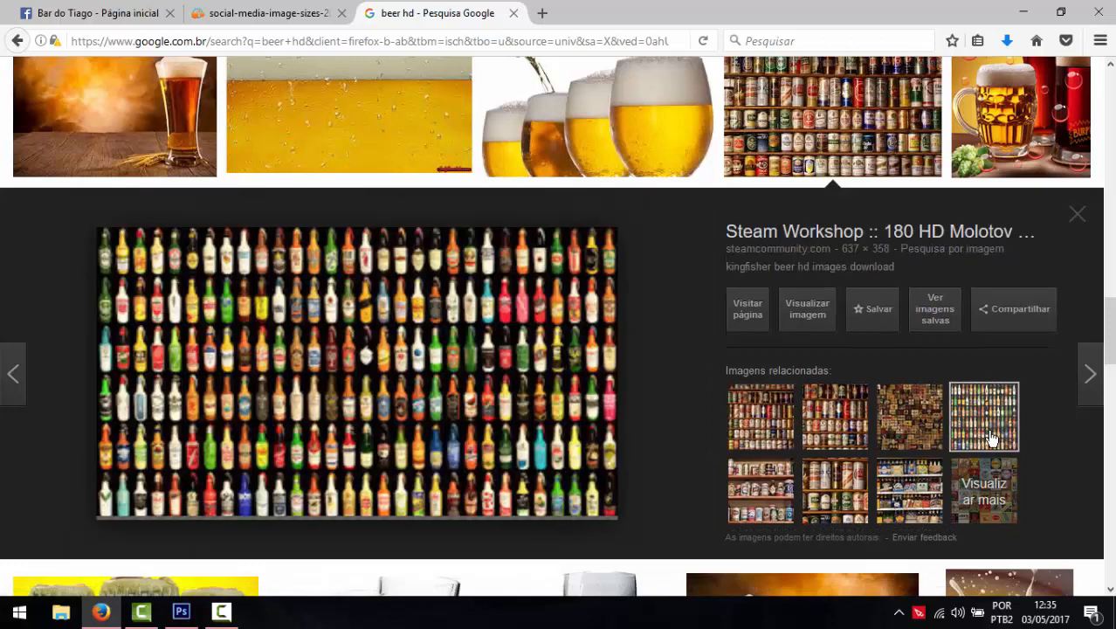
left_click(1078, 213)
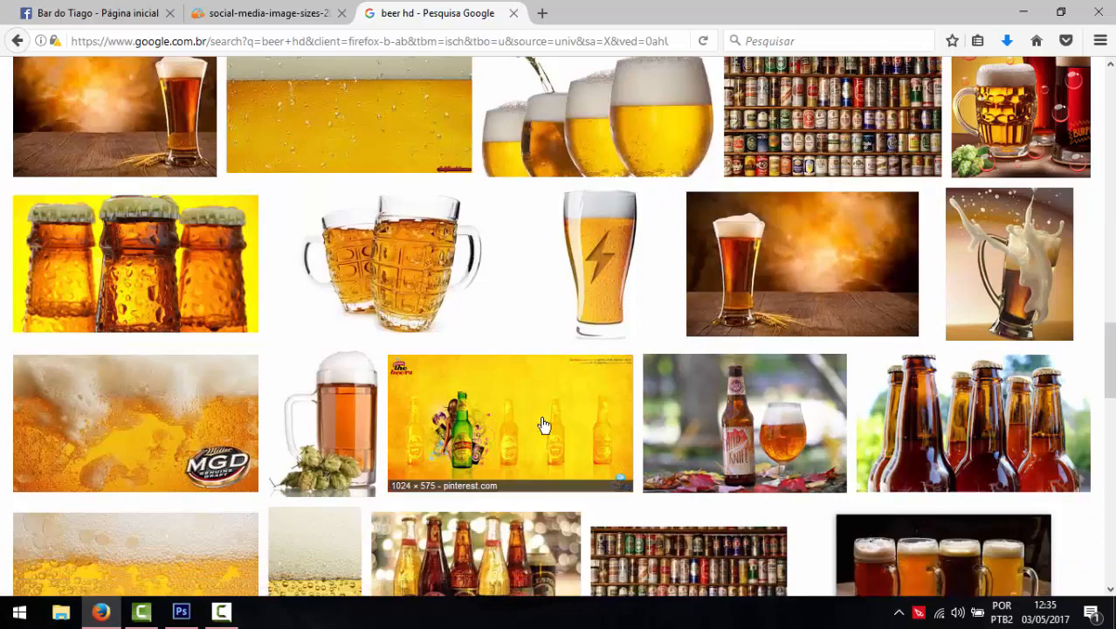
scroll(544, 425, "down", 5)
scroll(543, 424, "down", 7)
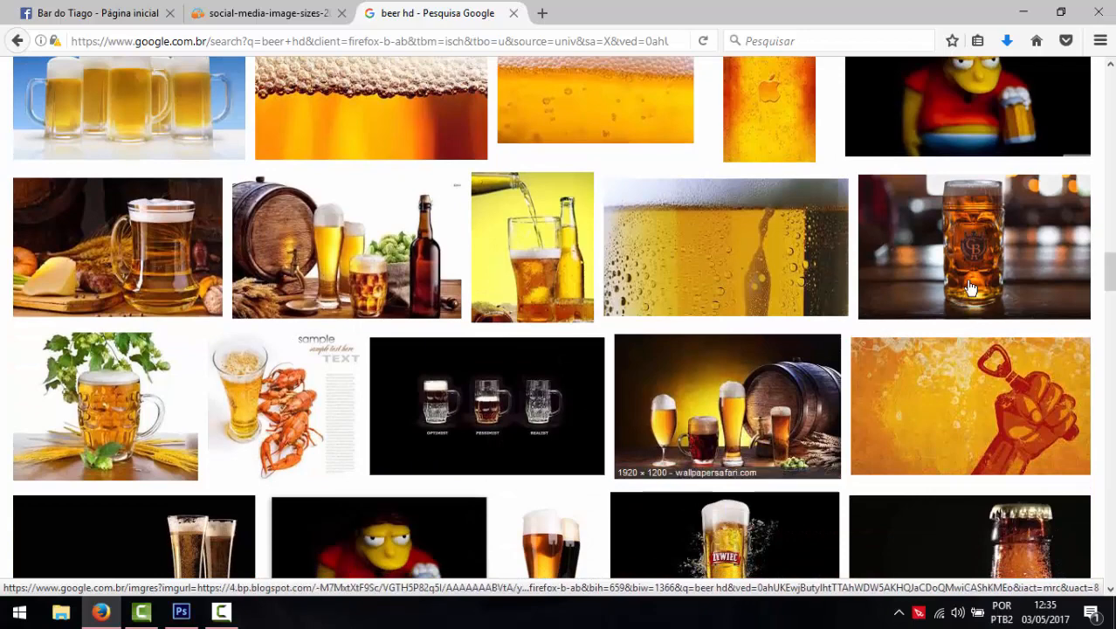
left_click(974, 253)
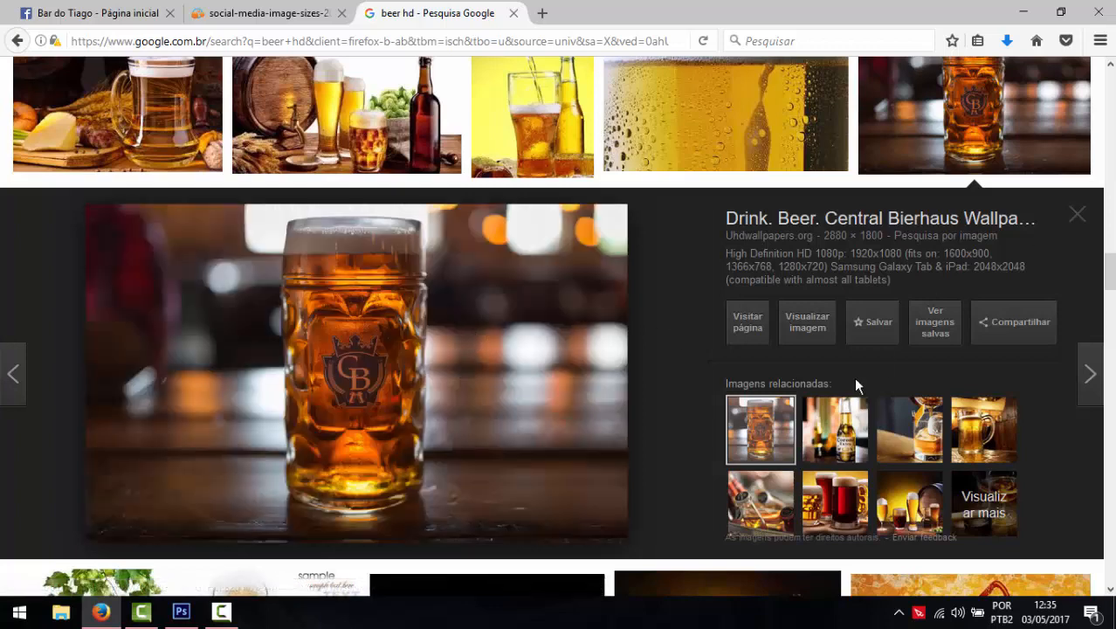
left_click(840, 440)
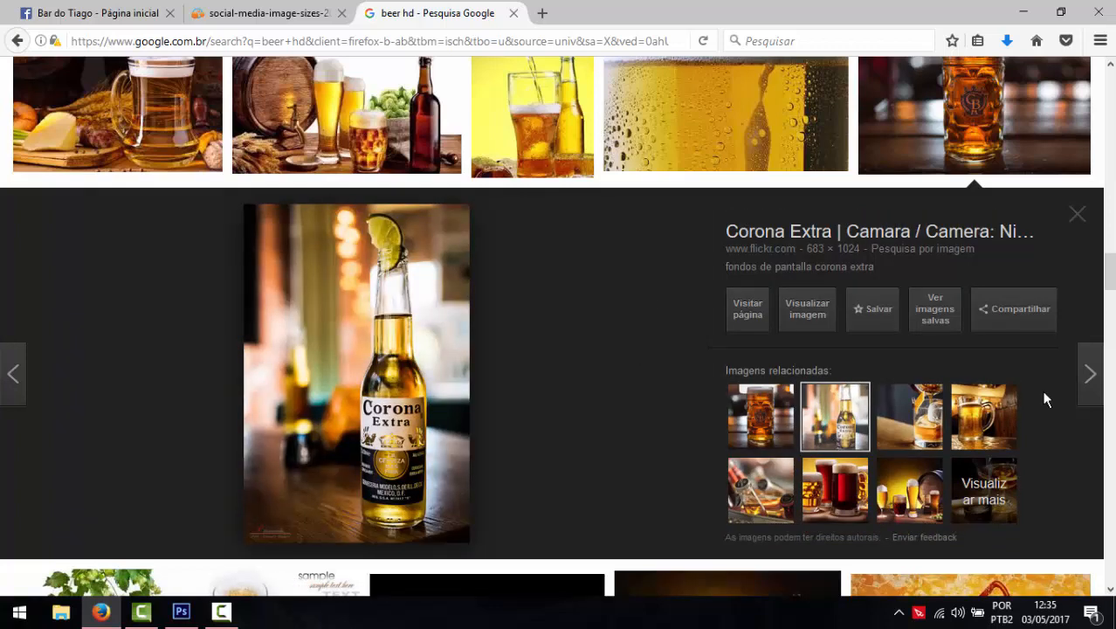
left_click(1076, 223)
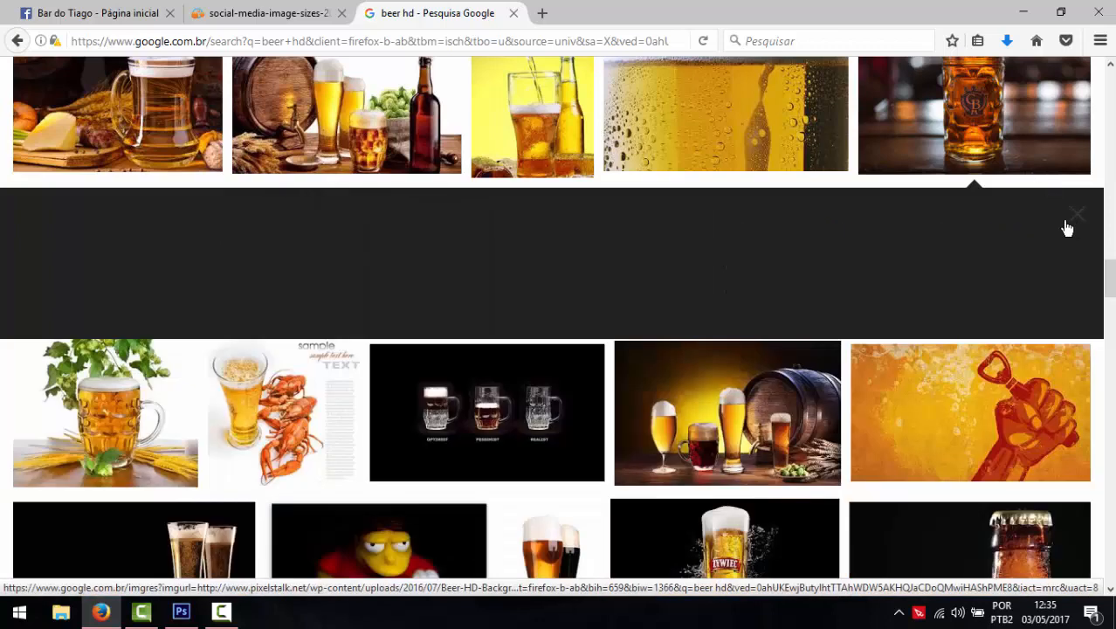
- Open the photo of two frothy beer mugs by itself in a new tab
scroll(672, 294, "down", 5)
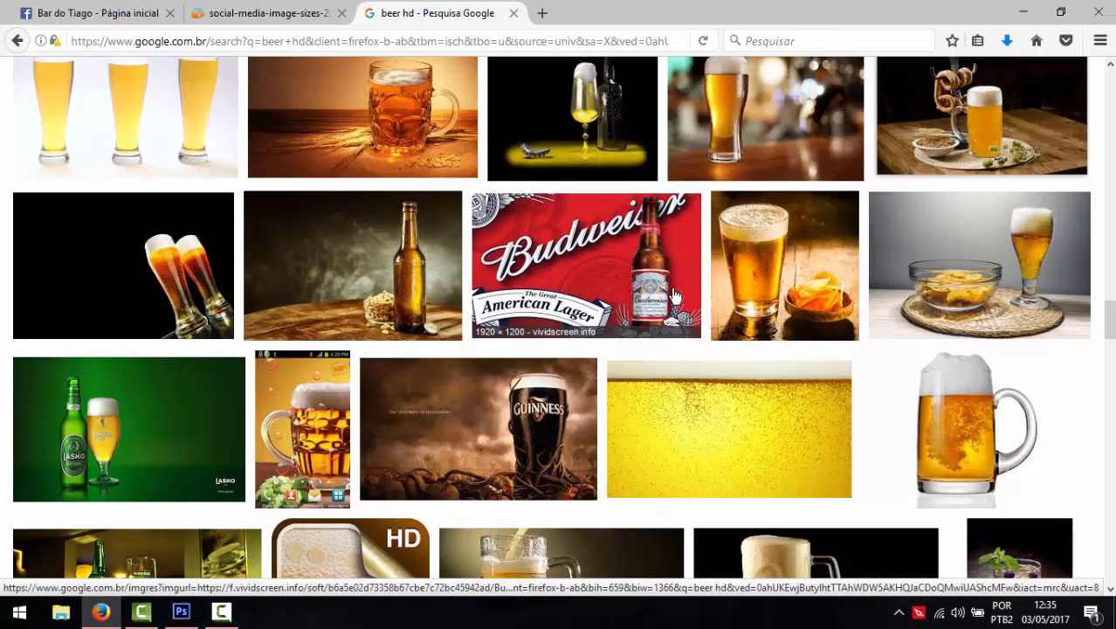
scroll(674, 297, "down", 5)
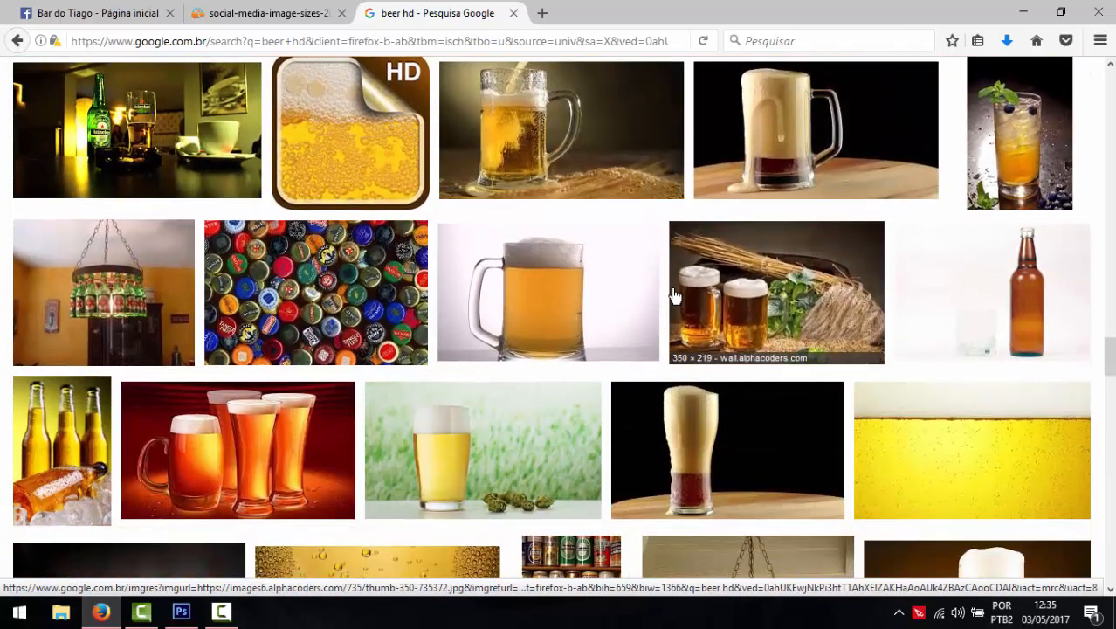
scroll(674, 297, "down", 2)
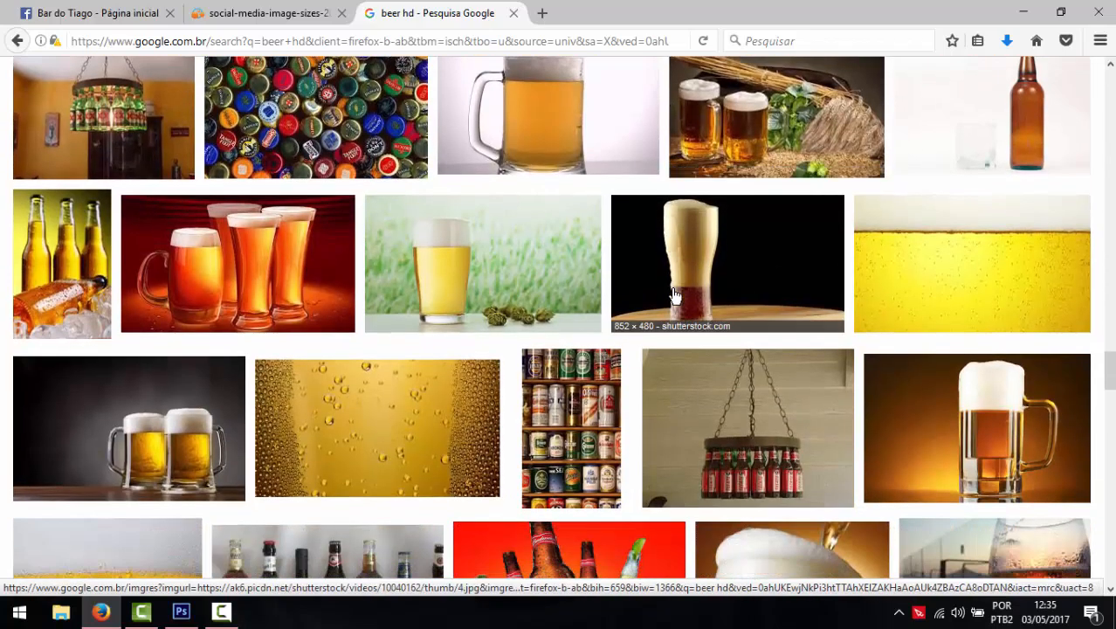
scroll(672, 297, "down", 5)
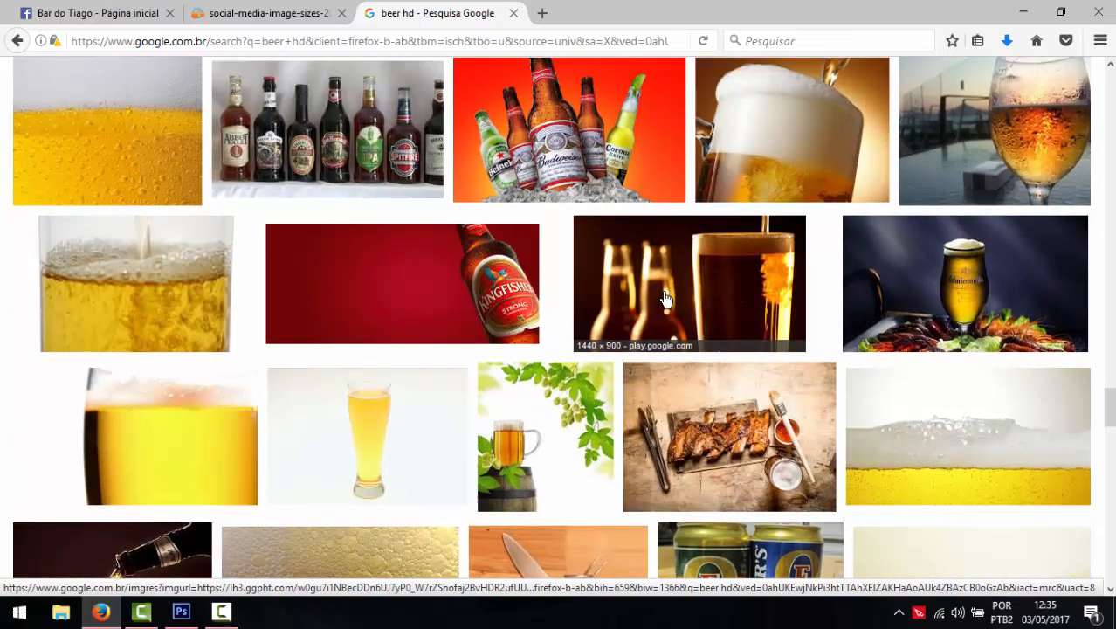
scroll(468, 316, "up", 5)
left_click(124, 416)
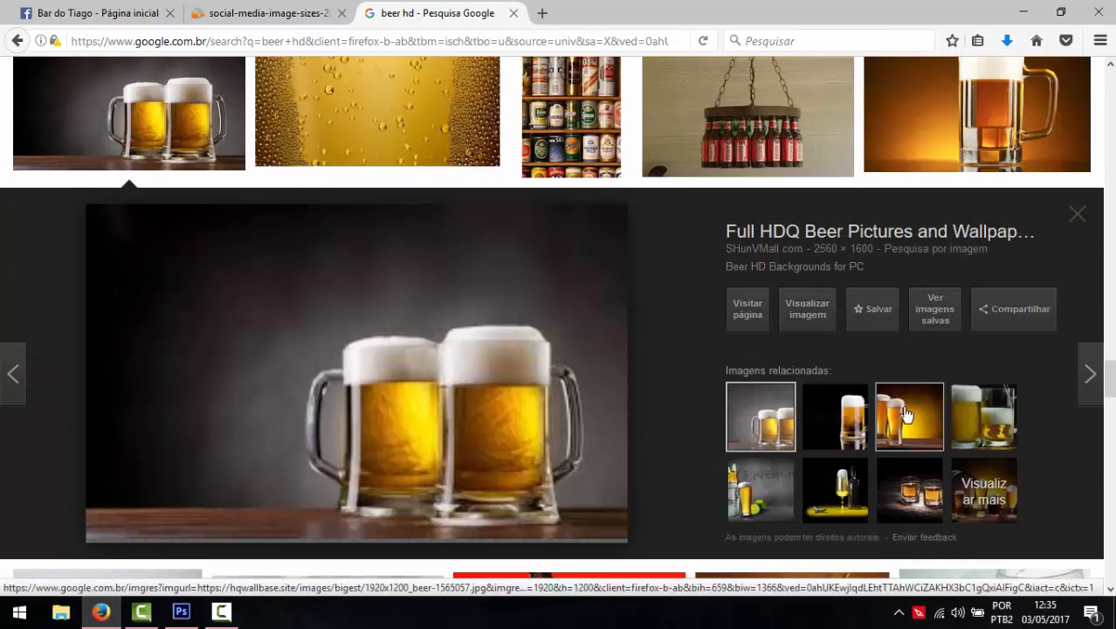
left_click(805, 313)
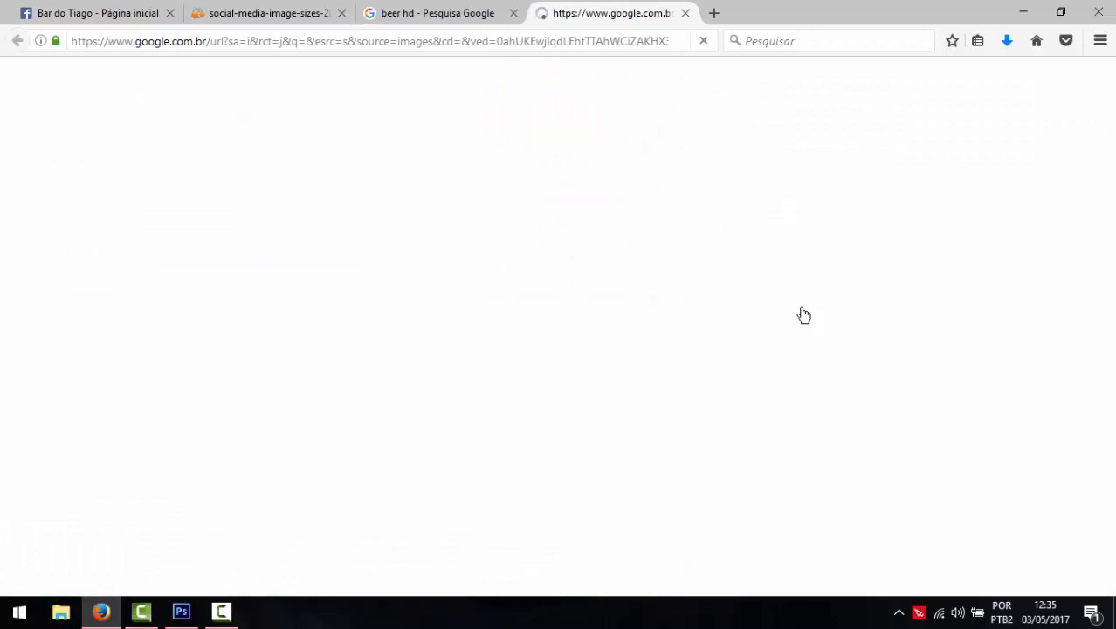
left_click(181, 611)
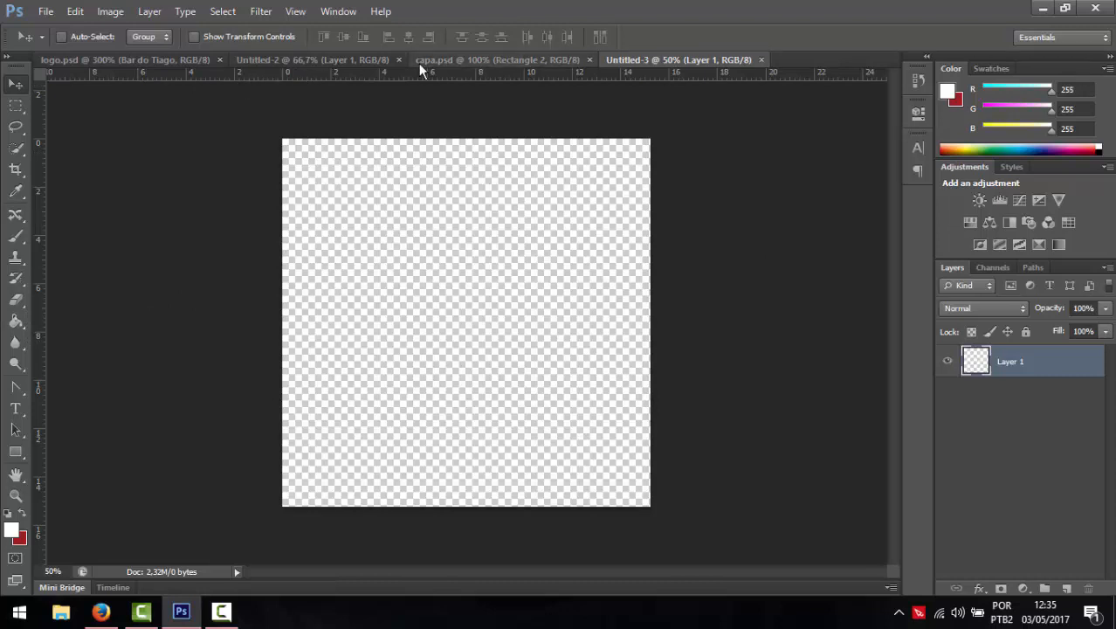
left_click_drag(419, 63, 662, 293)
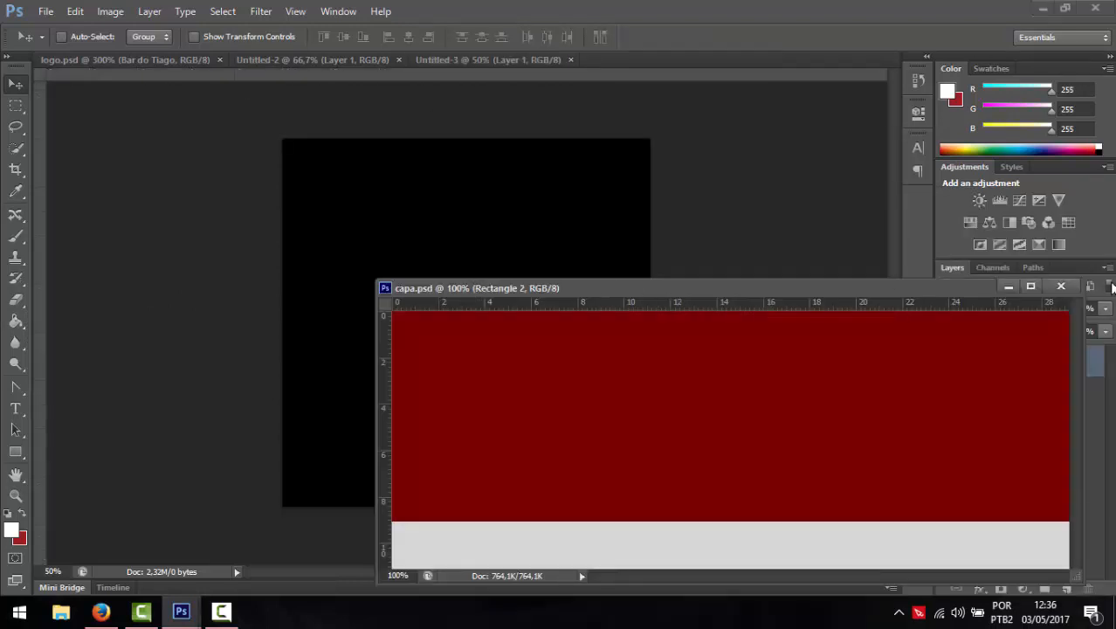
left_click(1061, 287)
left_click_drag(392, 82, 395, 324)
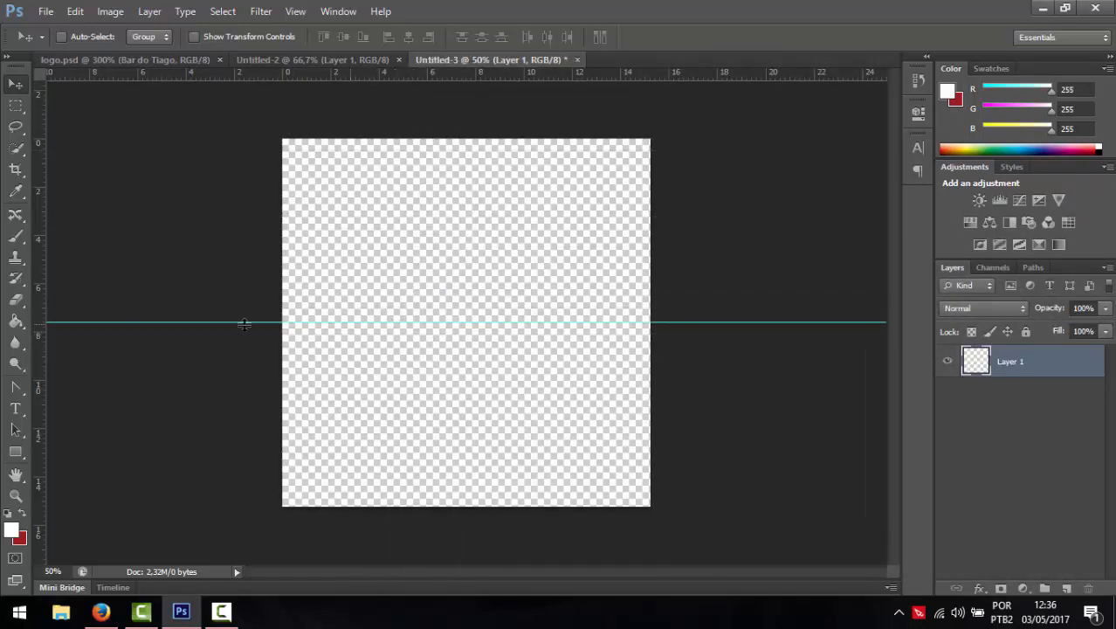
left_click_drag(39, 311, 465, 301)
left_click_drag(513, 74, 508, 138)
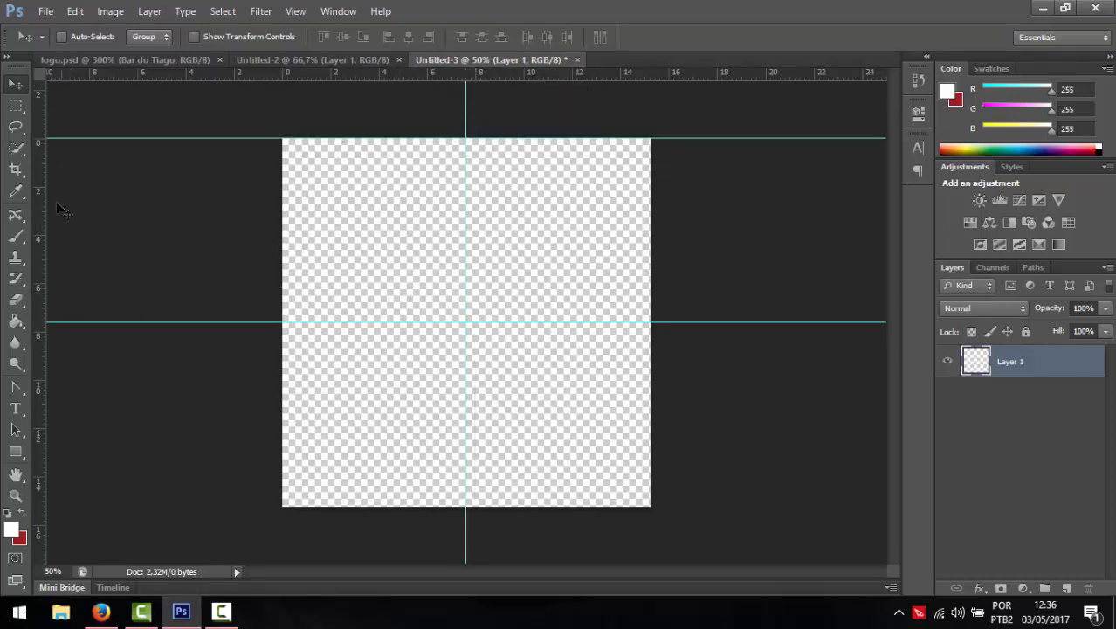
left_click_drag(35, 237, 281, 237)
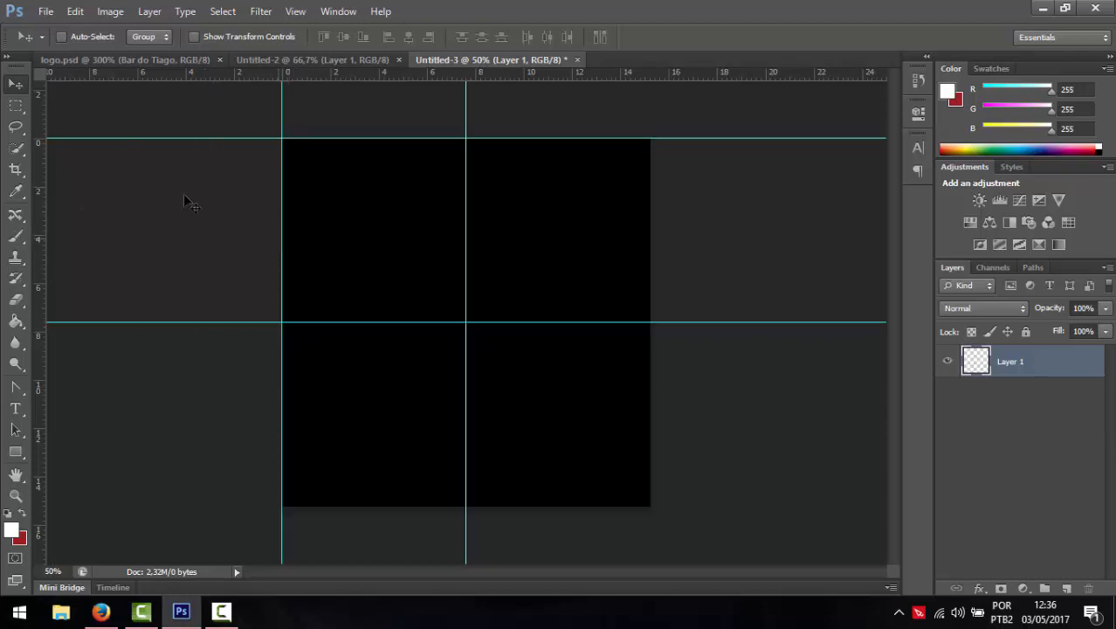
left_click_drag(37, 193, 651, 209)
left_click_drag(603, 77, 578, 505)
key("ctrl+r")
key("ctrl+r")
key("ctrl+r")
key("ctrl+r")
key("ctrl+r")
key("ctrl+r")
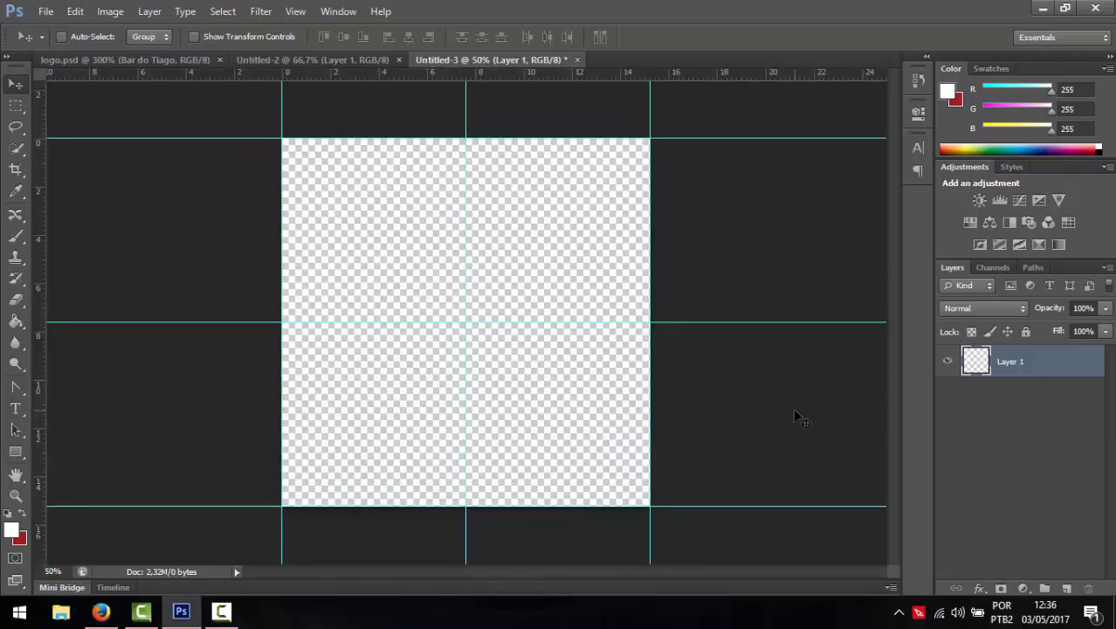
key("ctrl+r")
- Try opening the photo of two tall beer glasses at full size, then return to the results
left_click(101, 611)
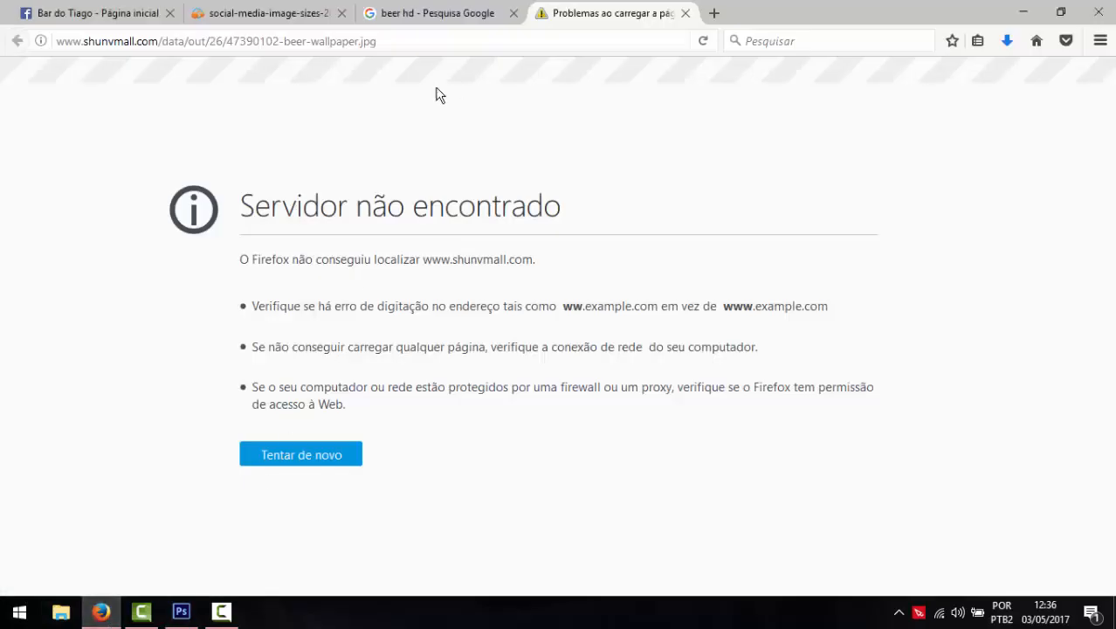
left_click(685, 14)
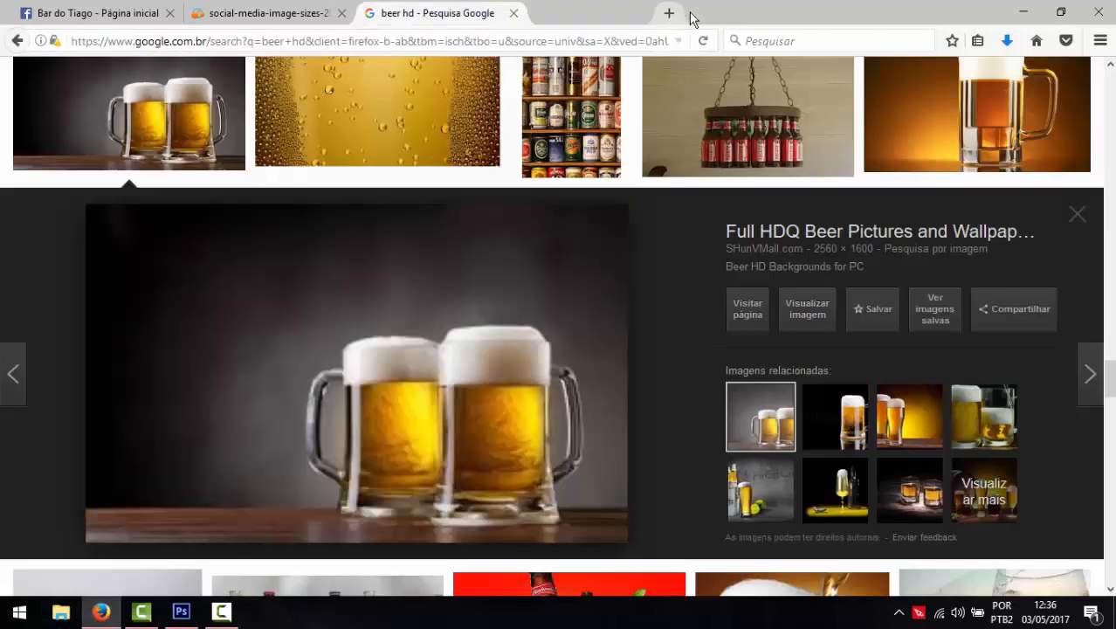
left_click(909, 426)
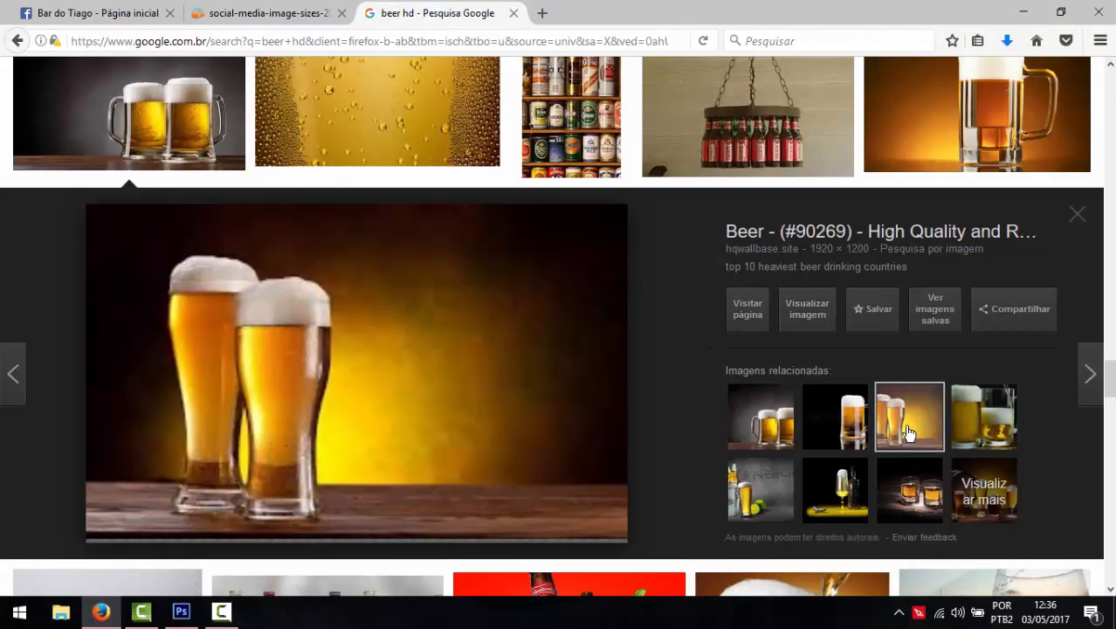
left_click(807, 308)
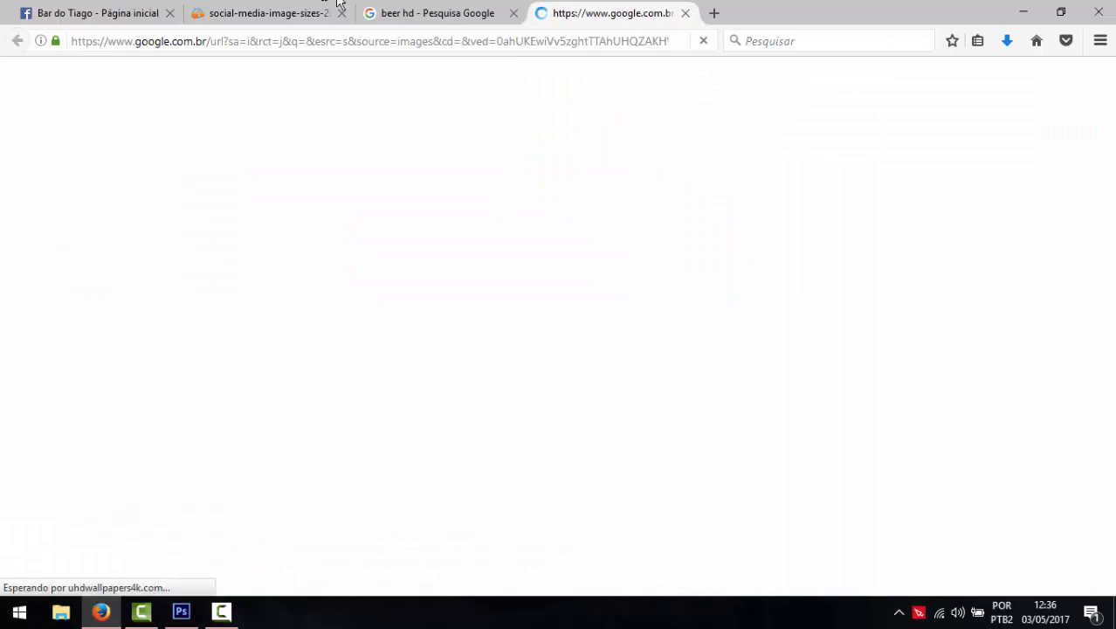
left_click(428, 5)
left_click(593, 5)
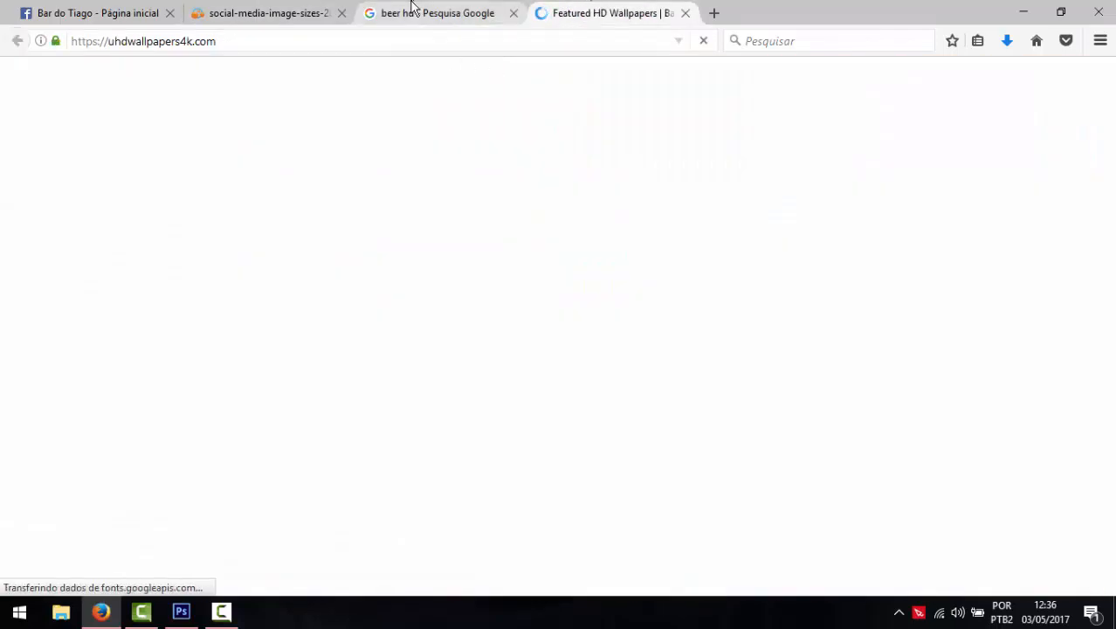
left_click(417, 14)
- Find the photo of a beer glass on a bar counter and open it at full size
scroll(517, 460, "down", 5)
scroll(517, 458, "down", 10)
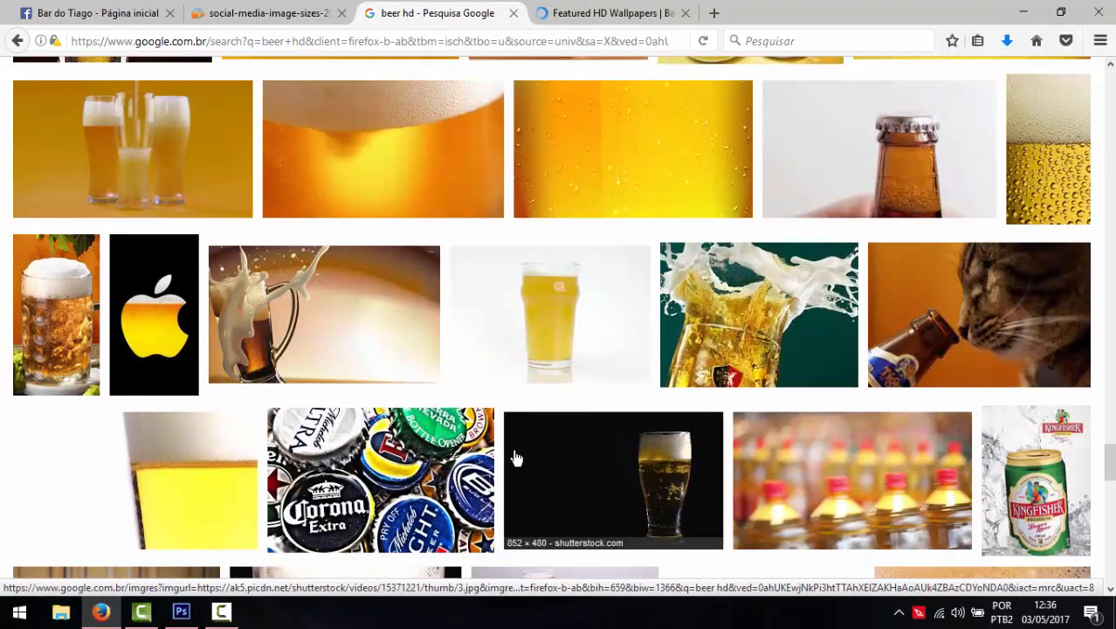
scroll(517, 458, "down", 10)
scroll(515, 459, "down", 3)
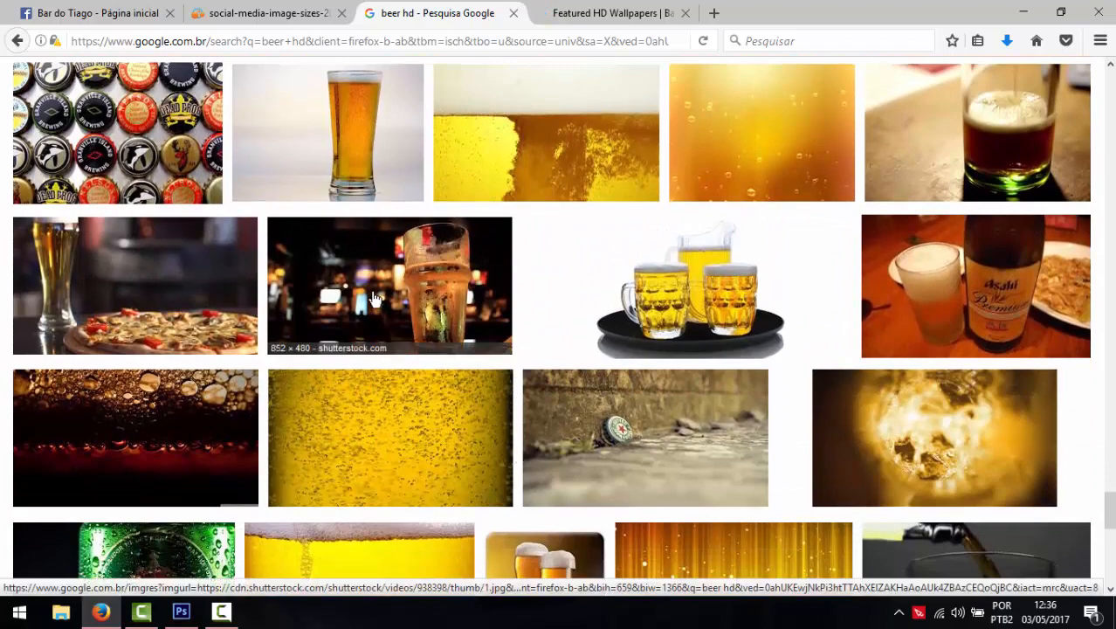
left_click(375, 323)
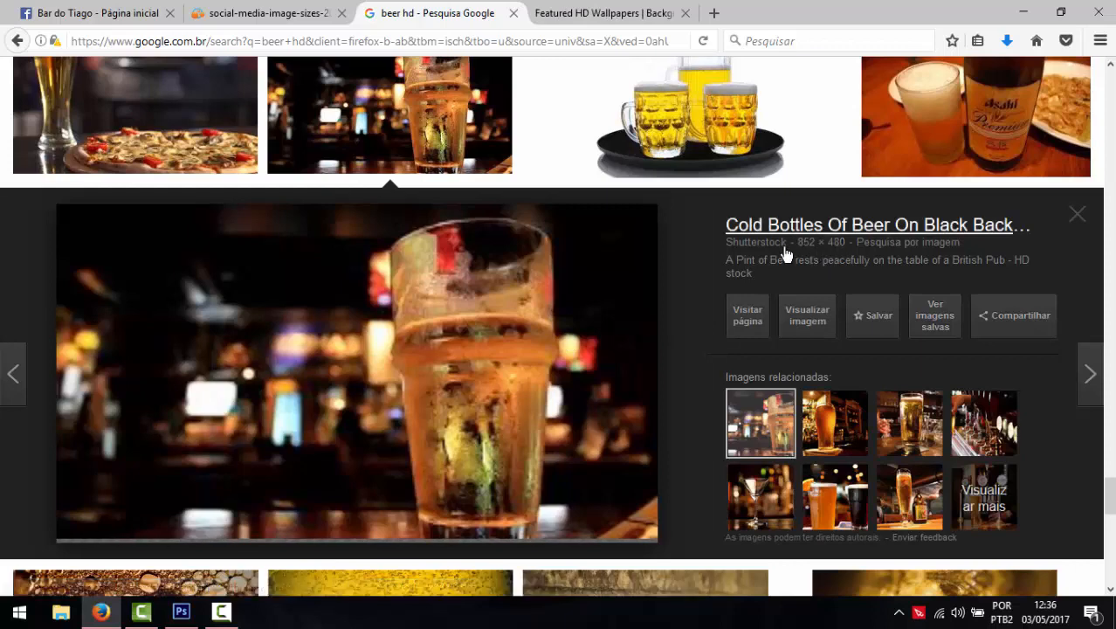
left_click(828, 409)
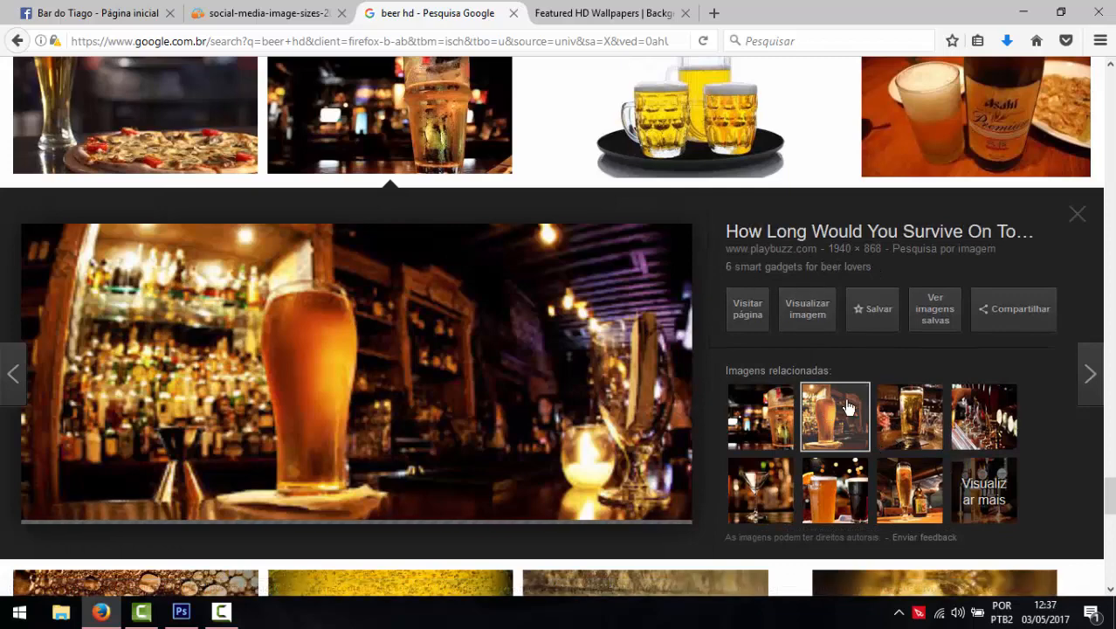
left_click(909, 416)
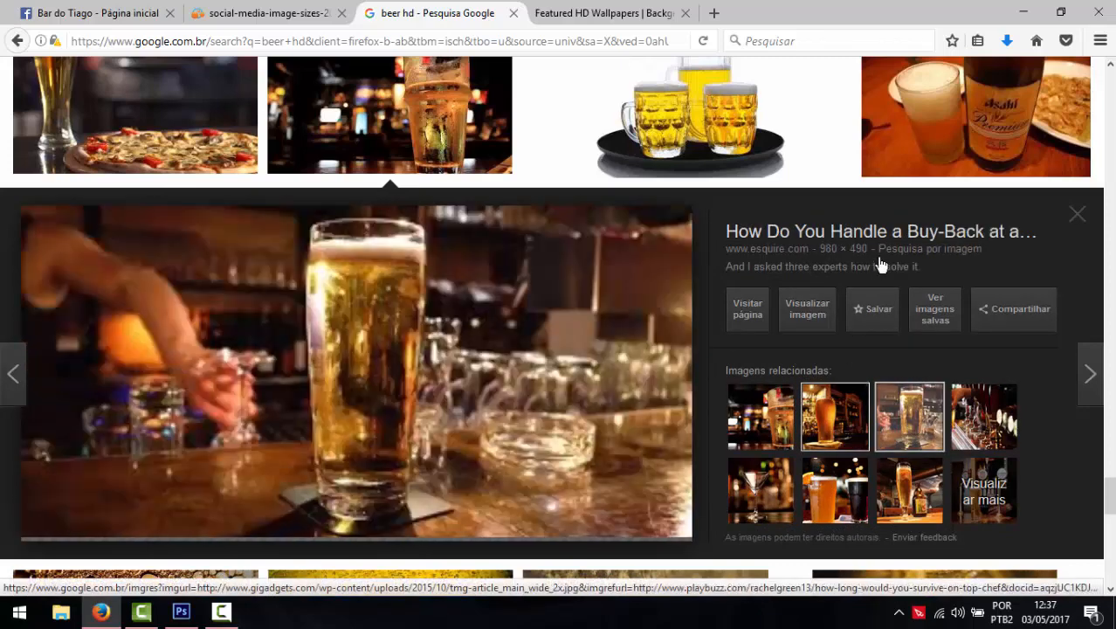
left_click(852, 428)
left_click(808, 311)
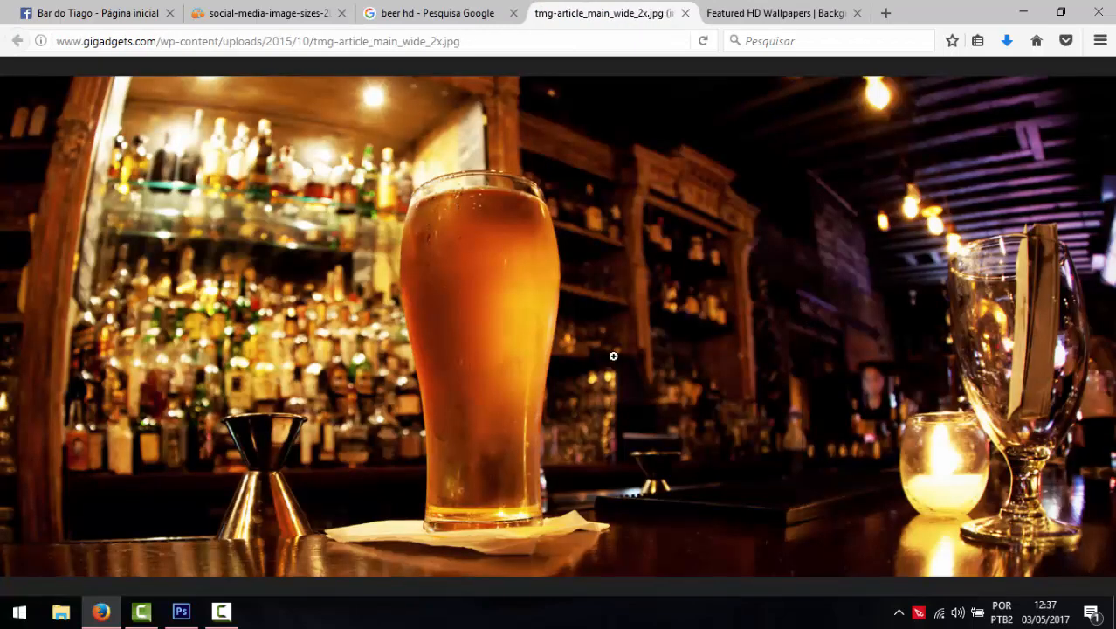
- Save the bar photo to the desktop as tmg-article_main_wide_2x.jpg
right_click(613, 355)
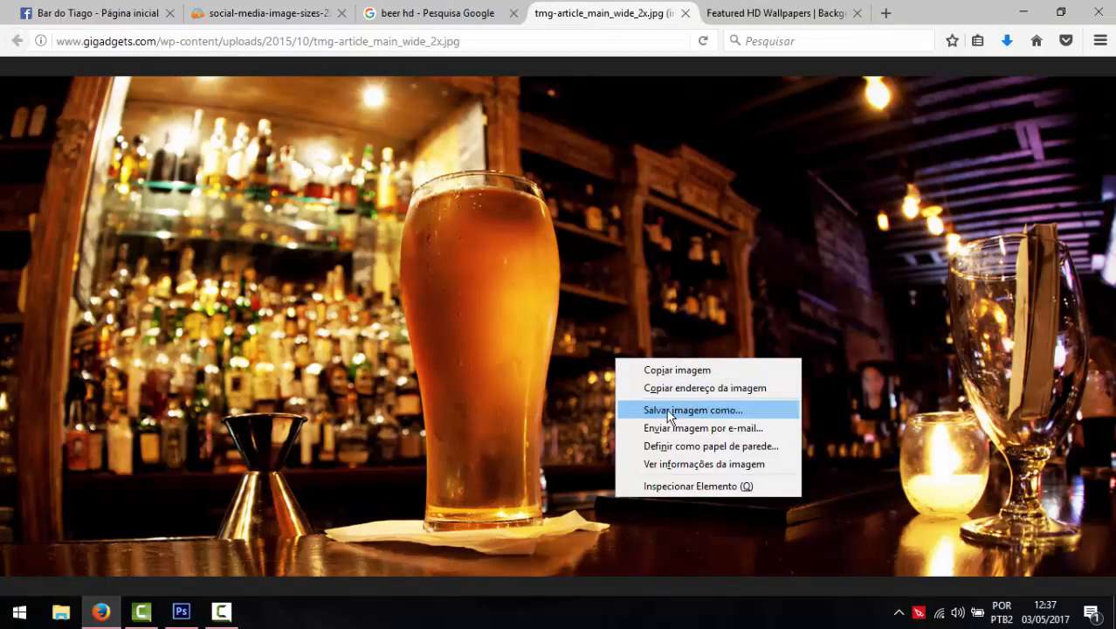
left_click(664, 407)
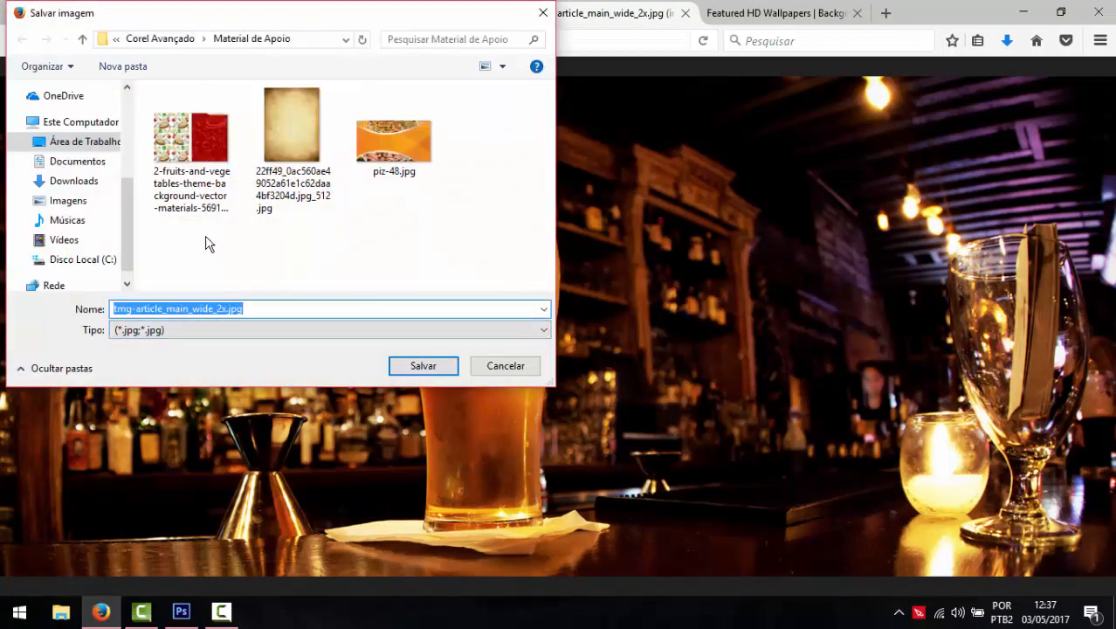
left_click(52, 141)
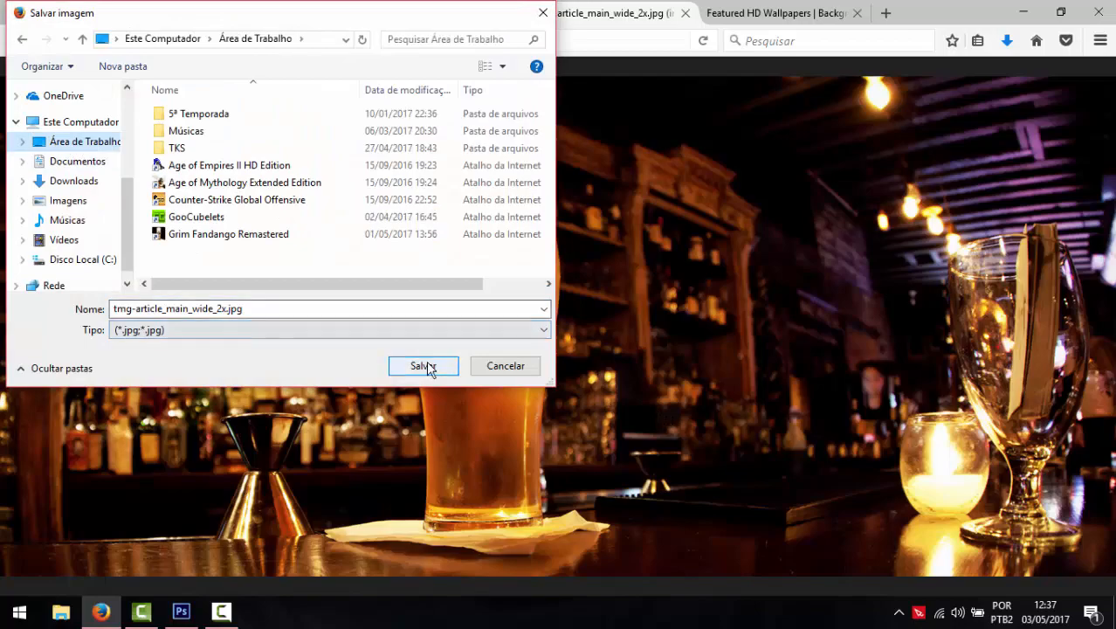
left_click(426, 361)
left_click(185, 613)
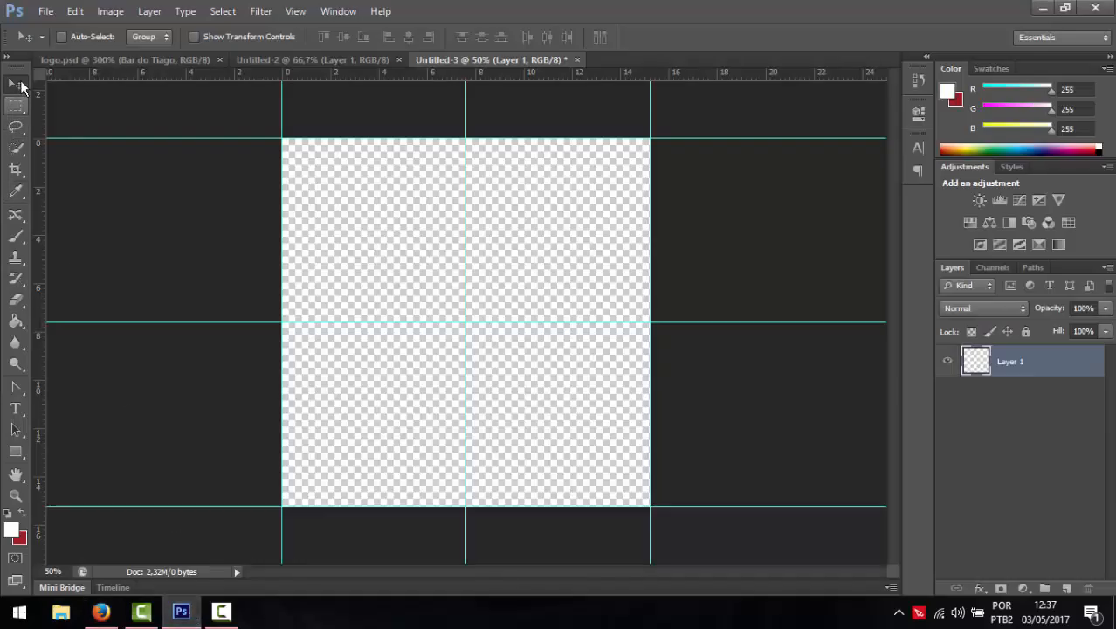
- Place tmg-article_main_wide_2x.jpg into Untitled-3 and enlarge it to cover the whole canvas
left_click(46, 10)
left_click(72, 276)
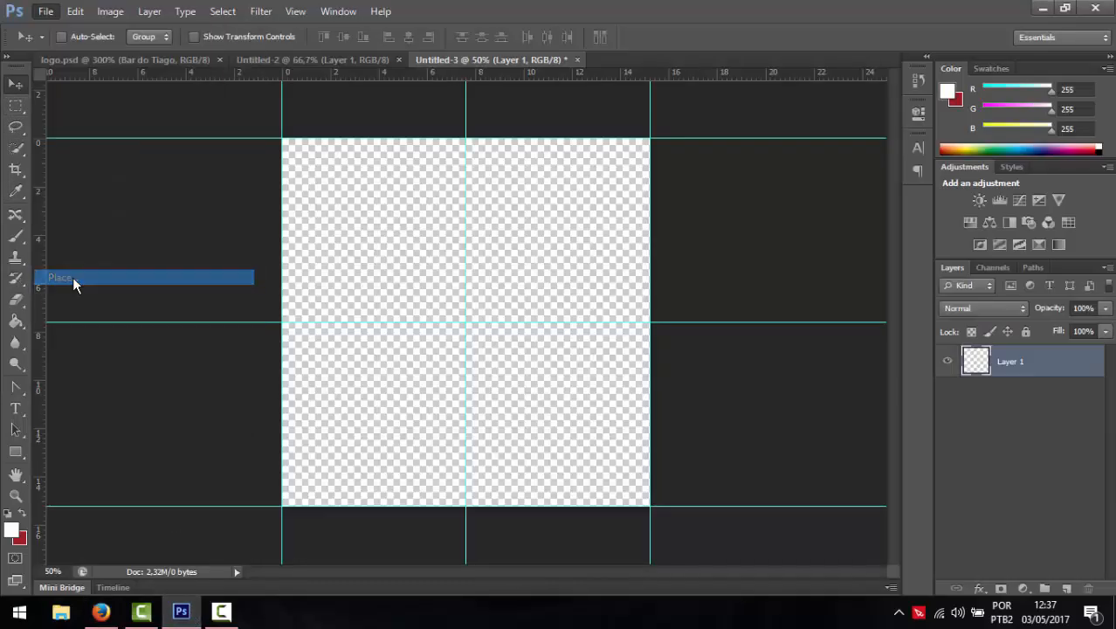
double_click(732, 336)
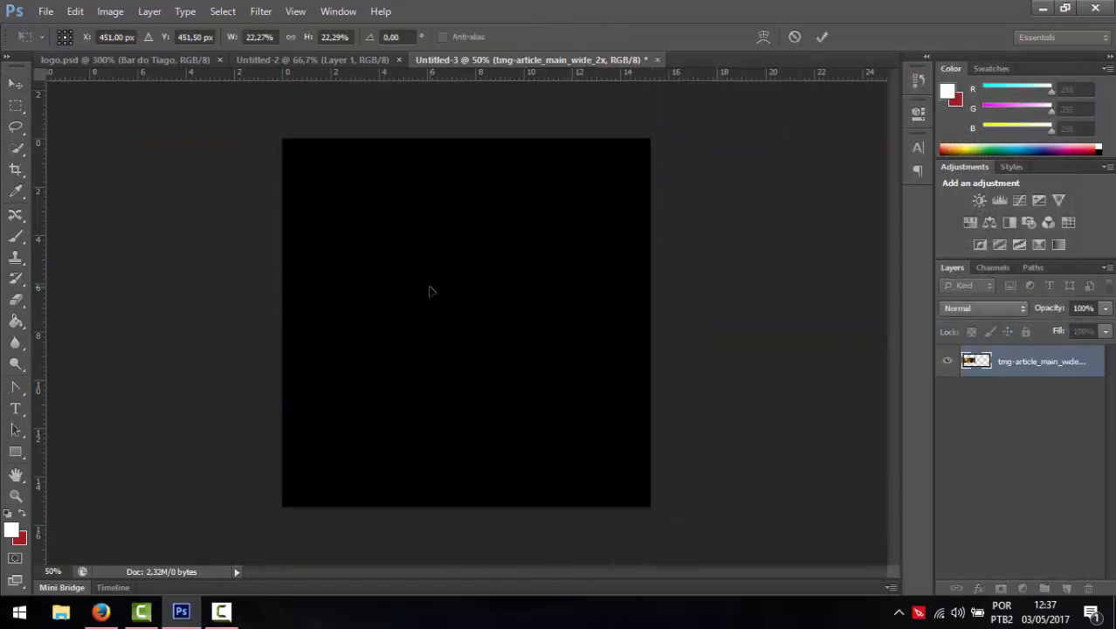
key("ctrl+minus")
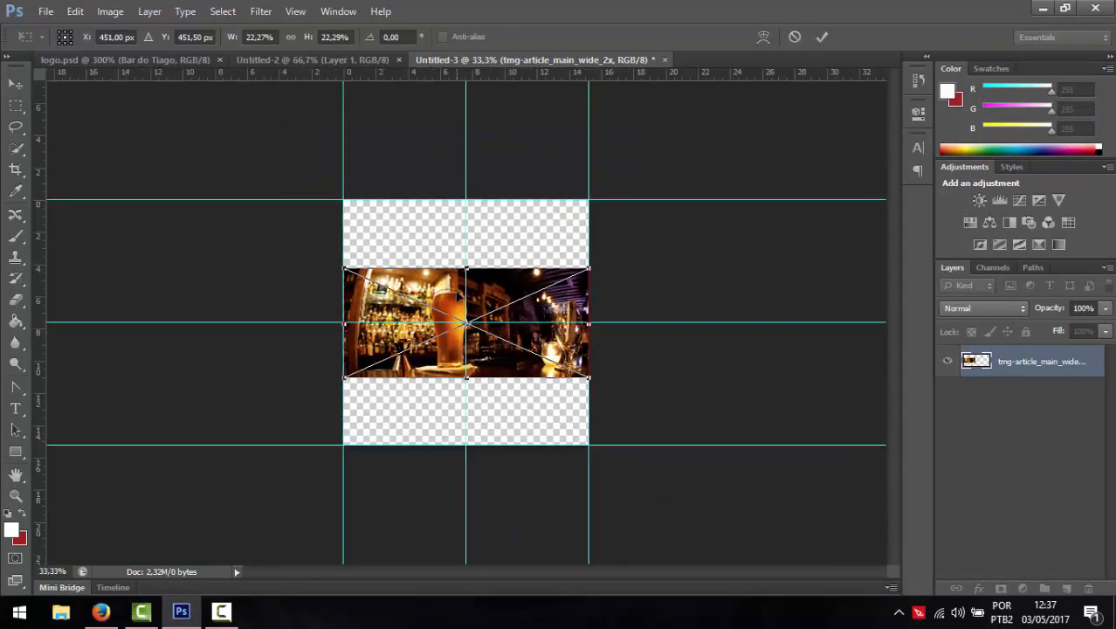
key("ctrl+plus")
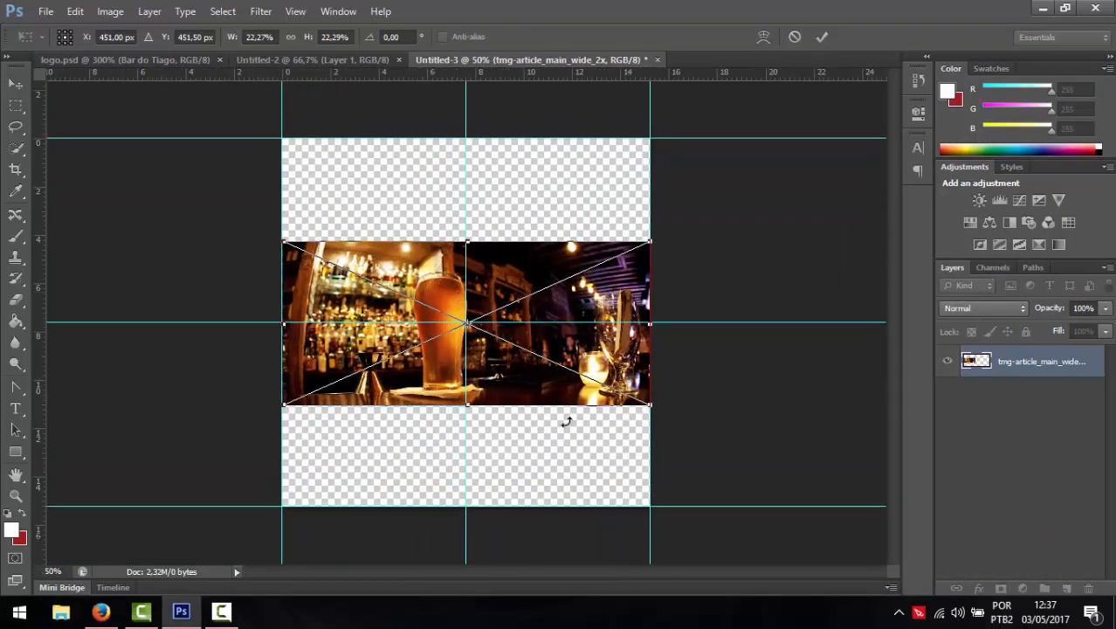
left_click_drag(653, 406, 881, 507)
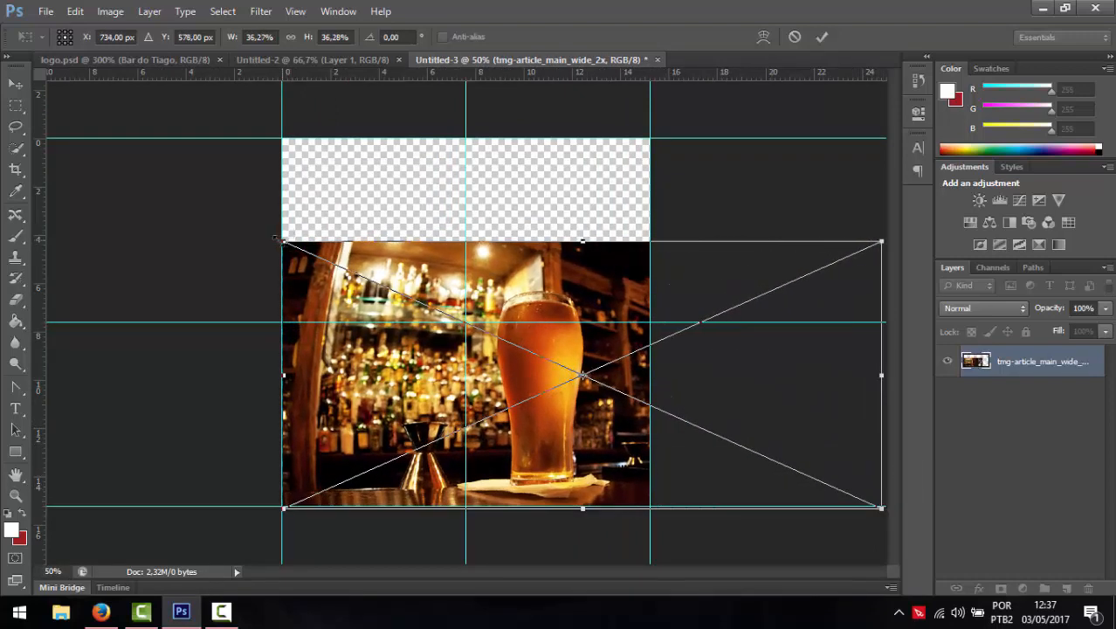
left_click_drag(282, 241, 41, 166)
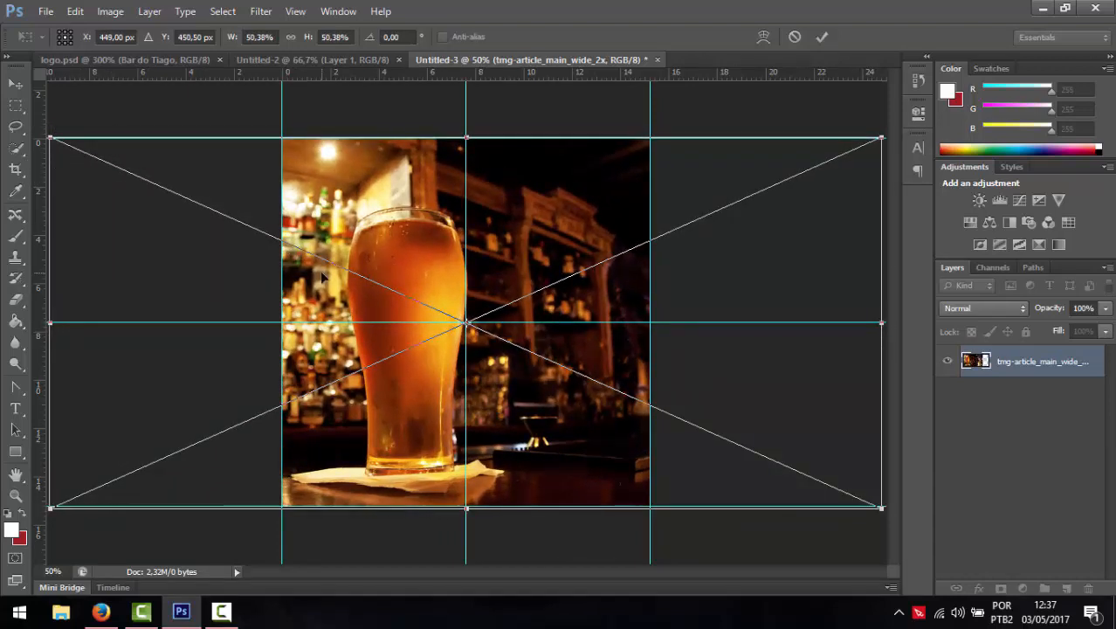
key("Return")
- Shift the bar photo so the beer glass sits in the canvas's right half
left_click_drag(534, 404, 675, 406)
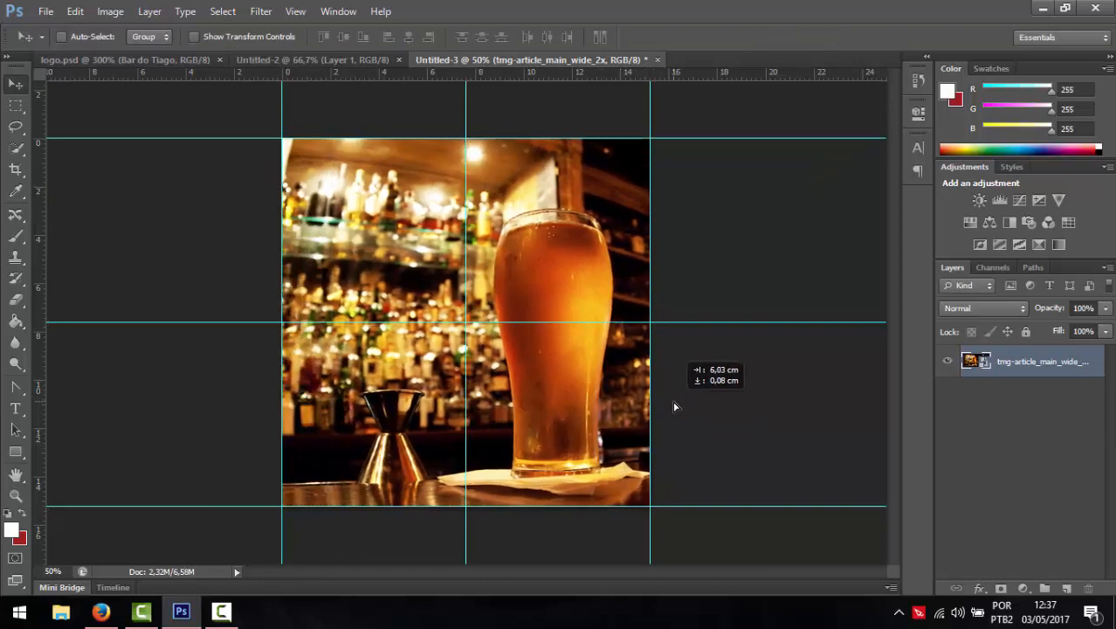
left_click_drag(602, 406, 479, 410)
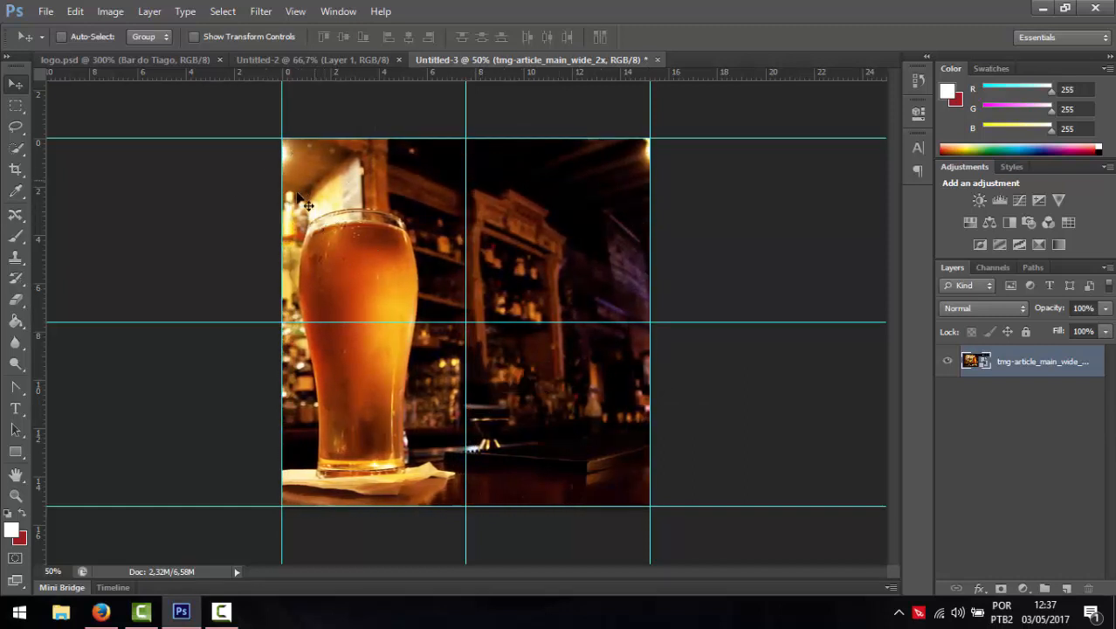
left_click_drag(335, 407, 545, 403)
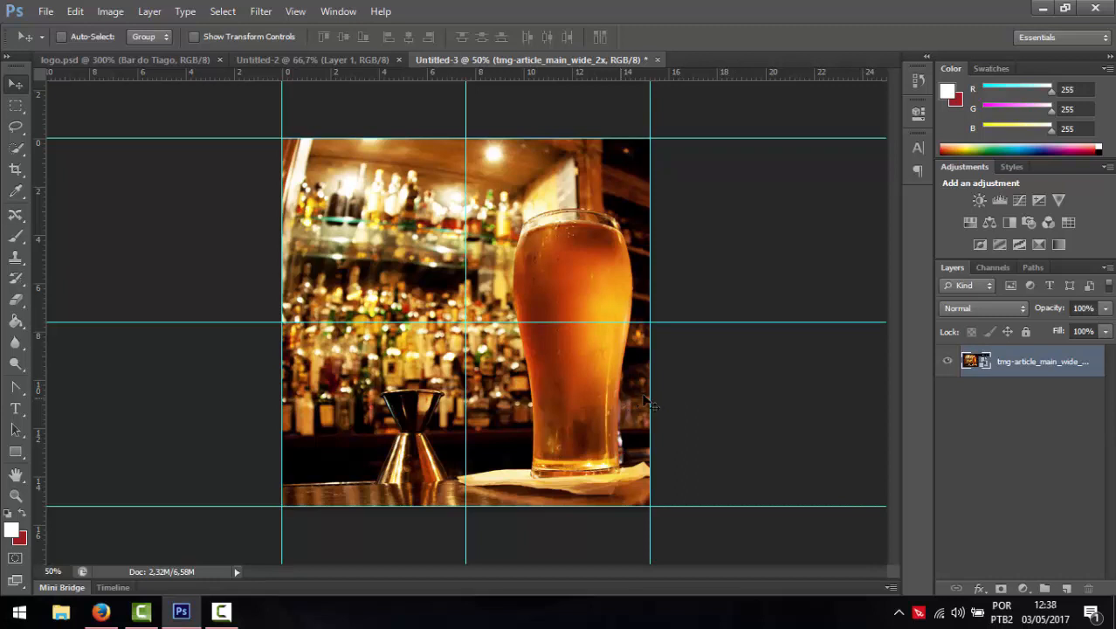
- Draw a white 450 × 100 px rectangle over the photo's upper left
left_click(14, 456)
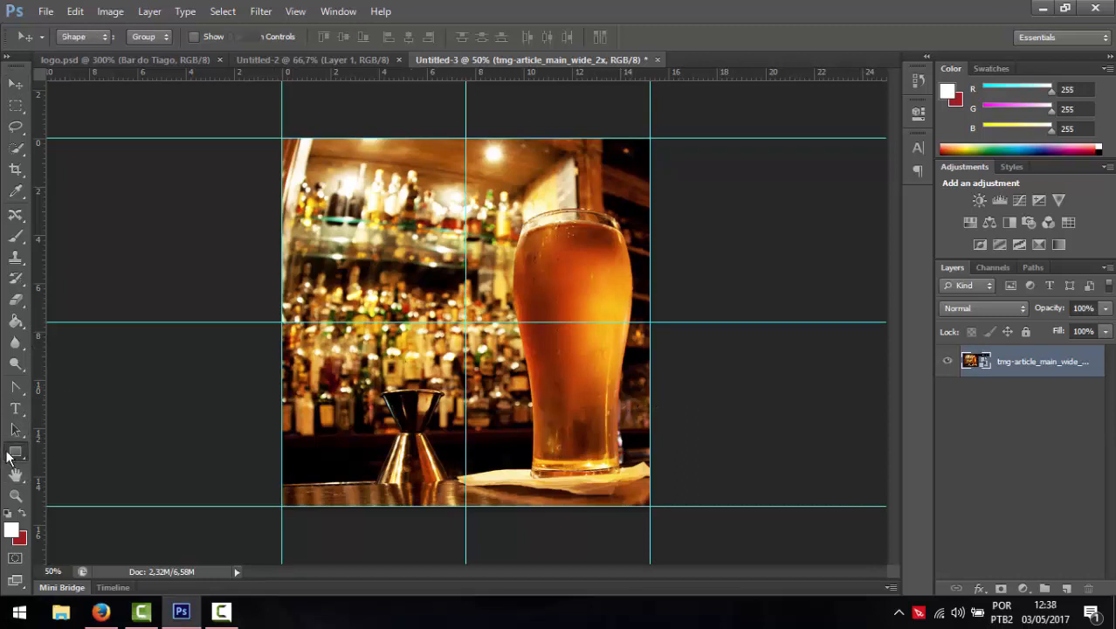
left_click_drag(309, 218, 496, 257)
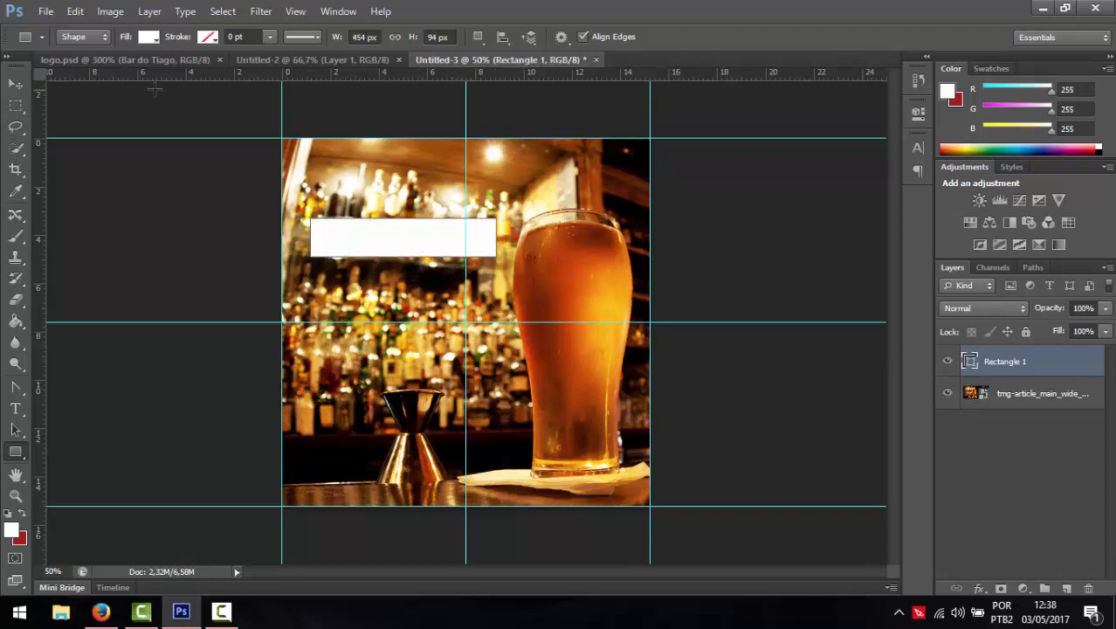
left_click(438, 37)
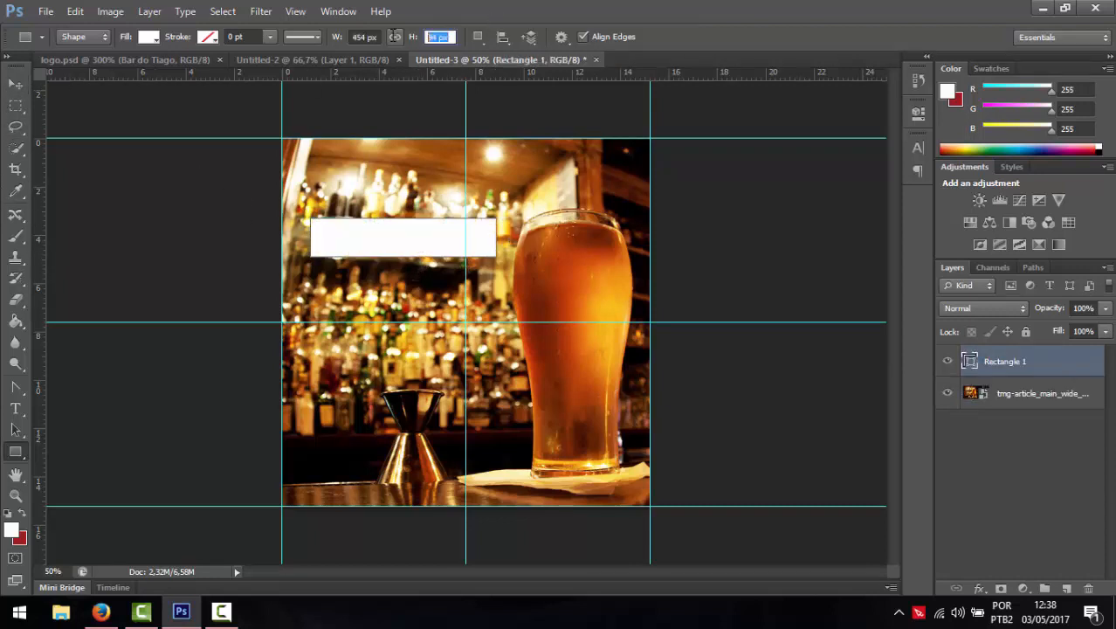
key("Tab")
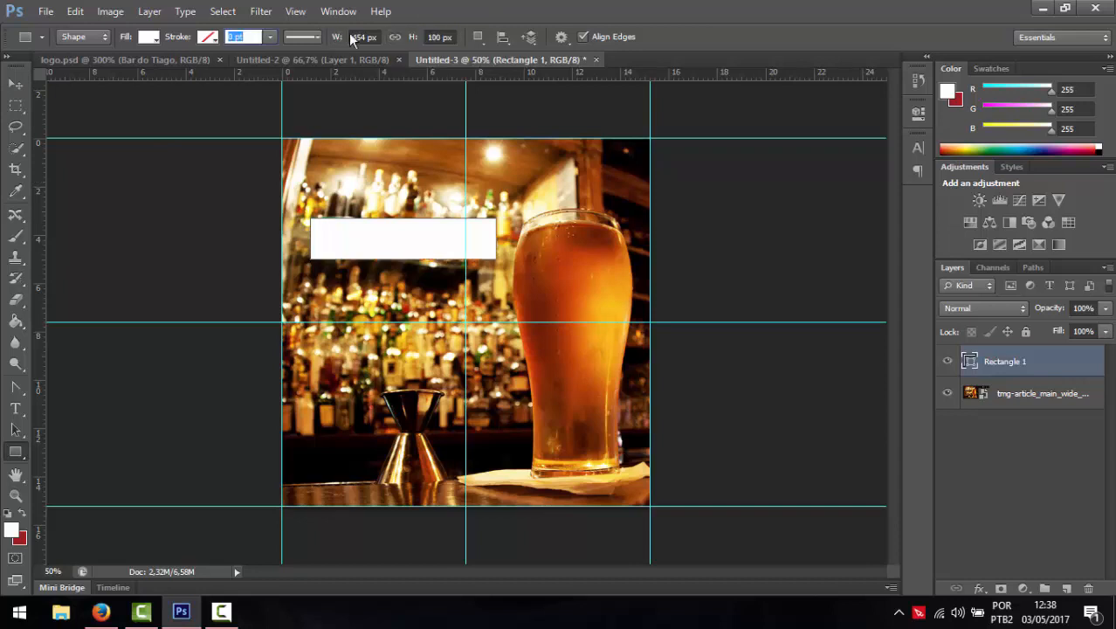
type("450")
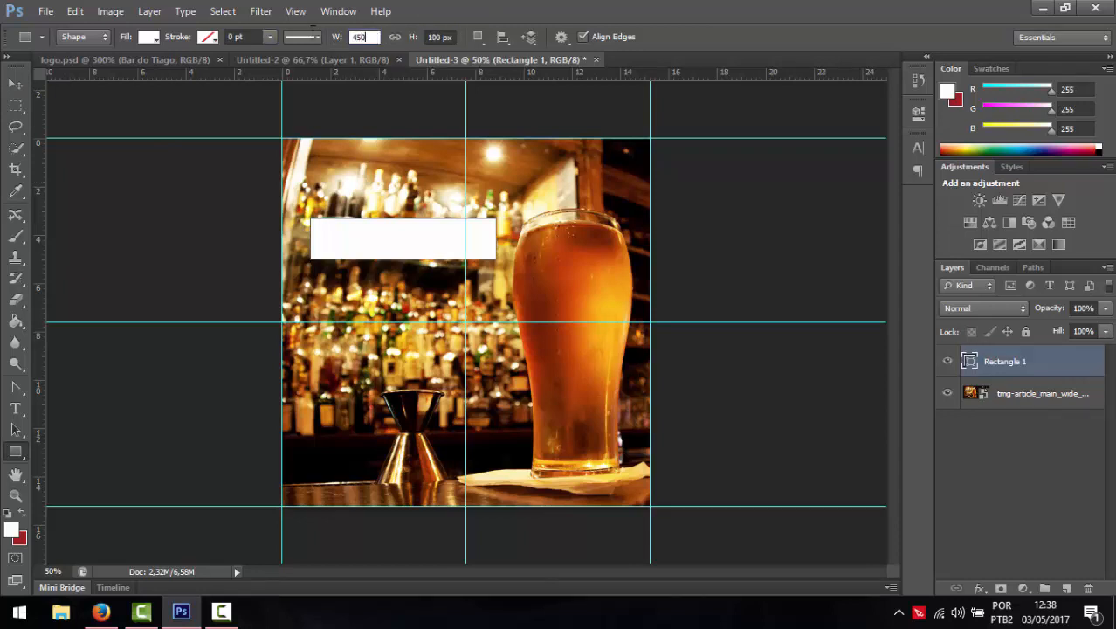
key("Return")
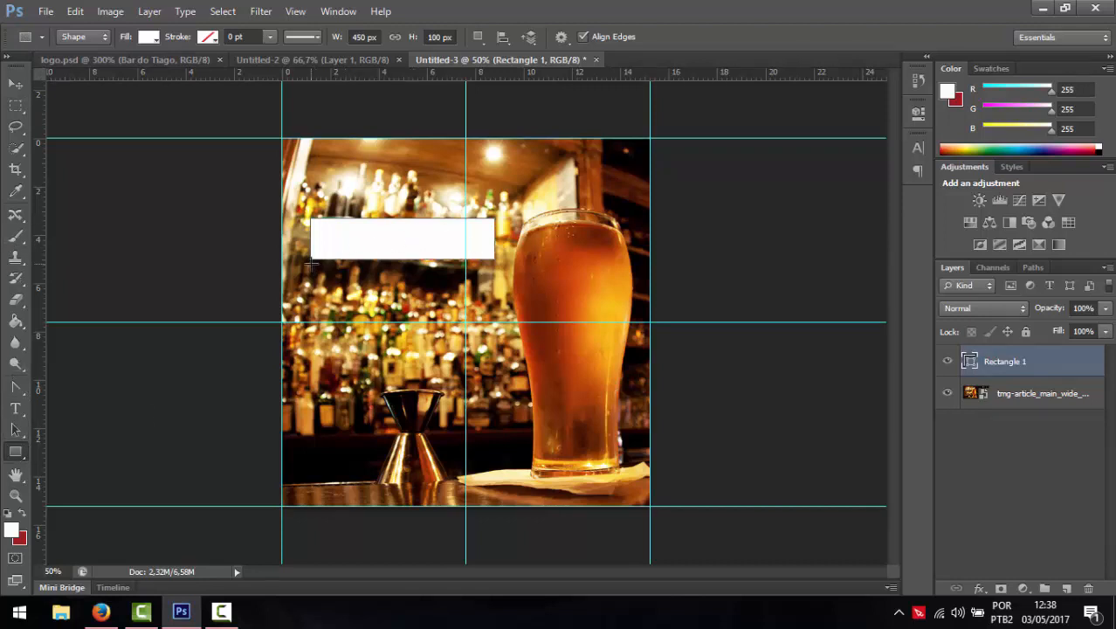
- Draw a second white bar below it at 400 × 75 px and select both rectangle layers
left_click_drag(316, 259, 485, 283)
left_click(439, 37)
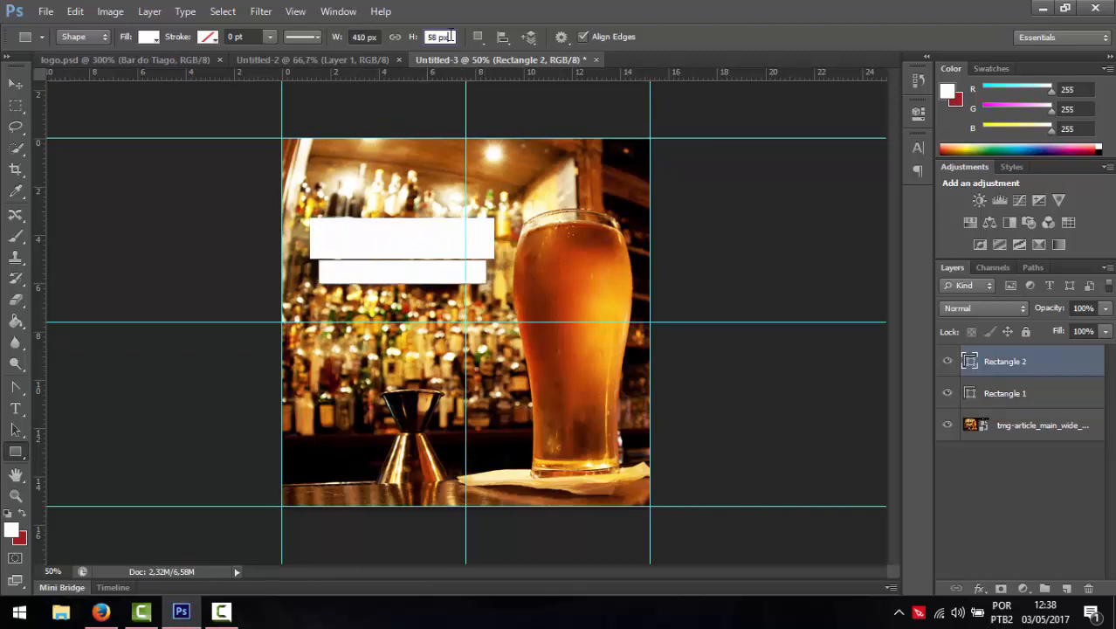
type("75")
key("Return")
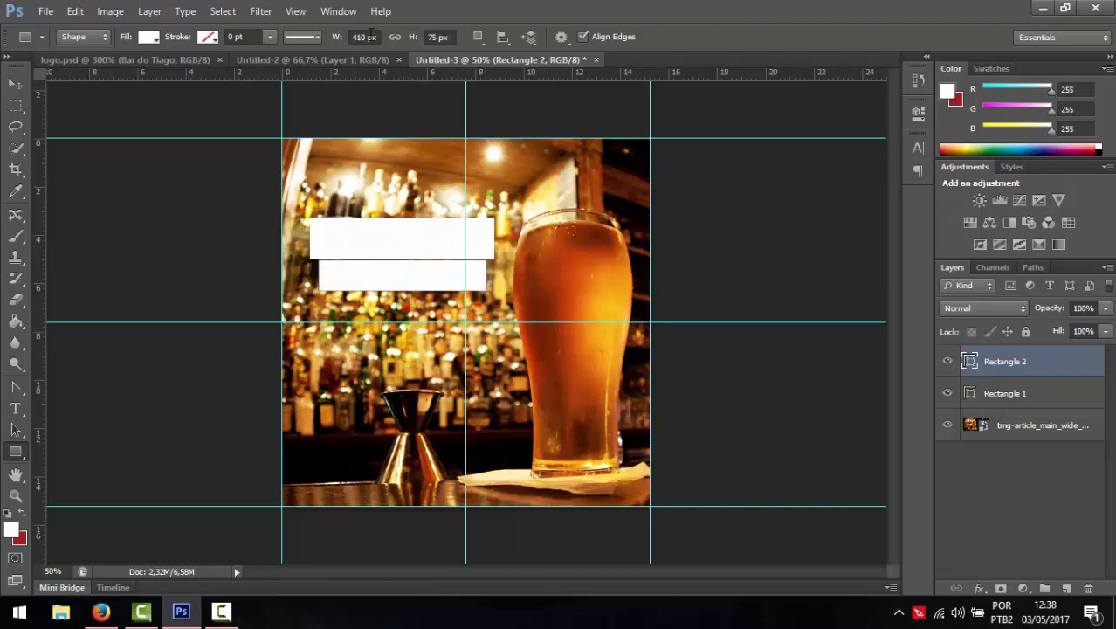
left_click(375, 36)
key("Return")
left_click(1024, 393, "shift")
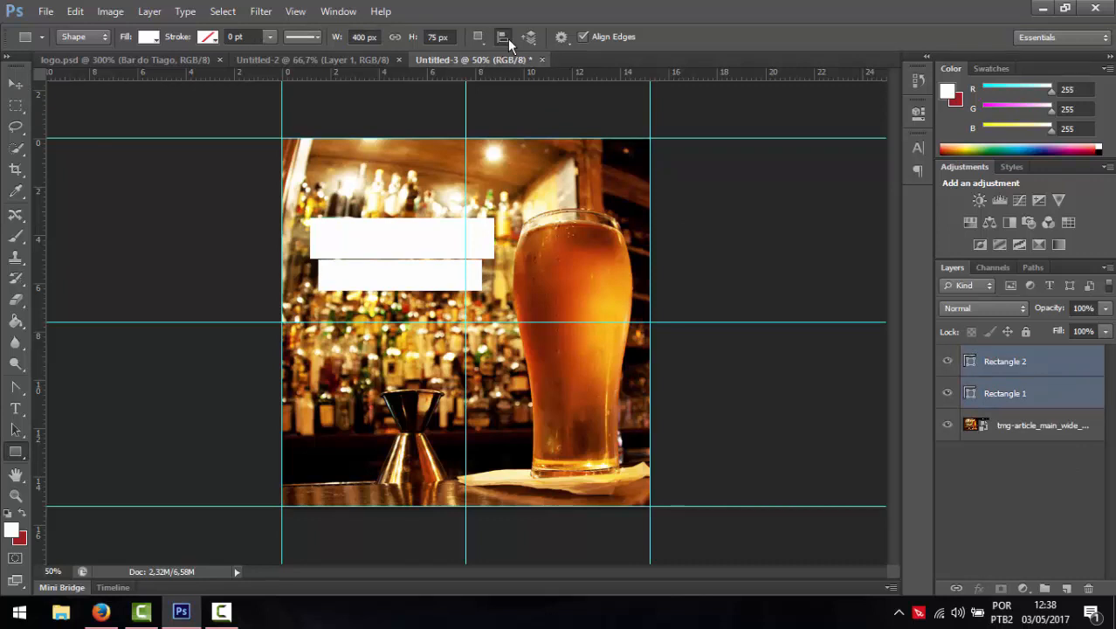
- Set shape alignment to the canvas, then nudge Rectangle 1 slightly left
left_click(504, 39)
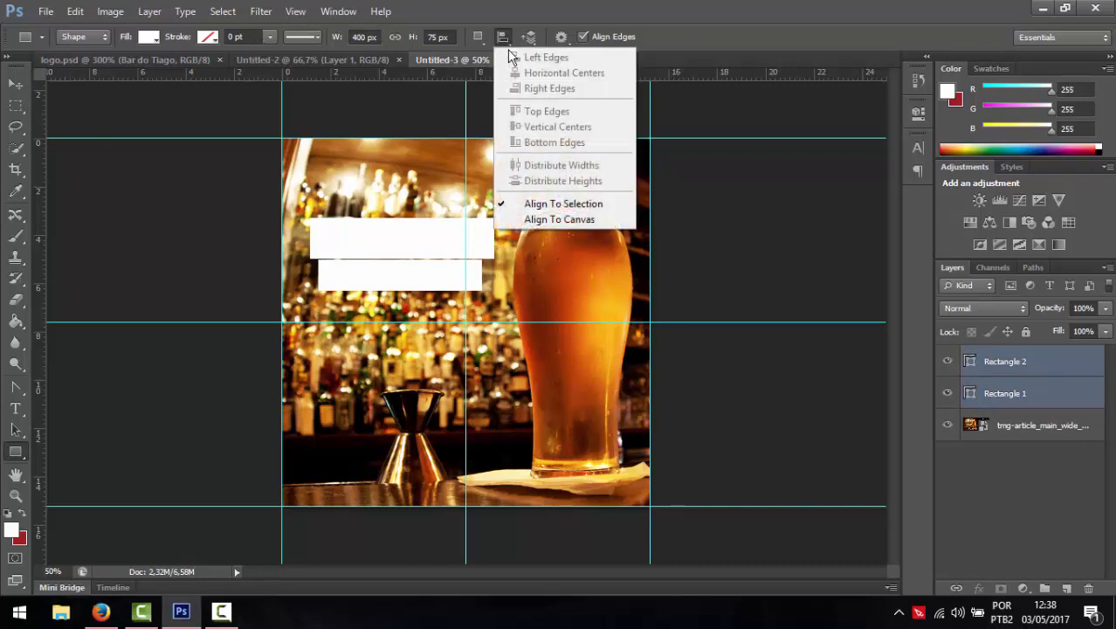
left_click(528, 218)
left_click(992, 489)
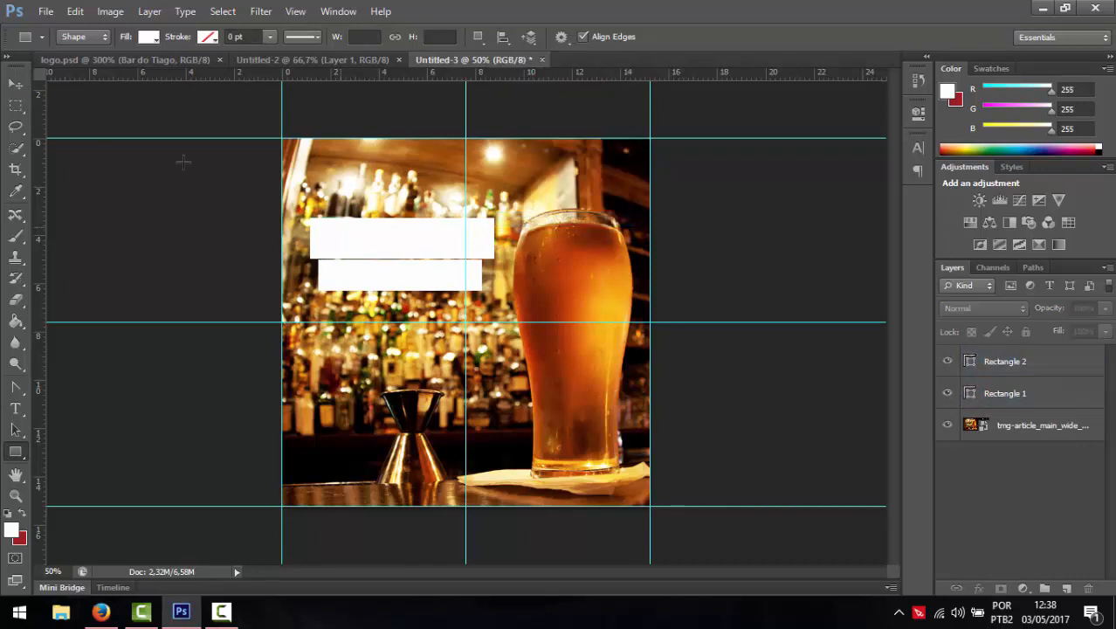
left_click(16, 84)
left_click(387, 284)
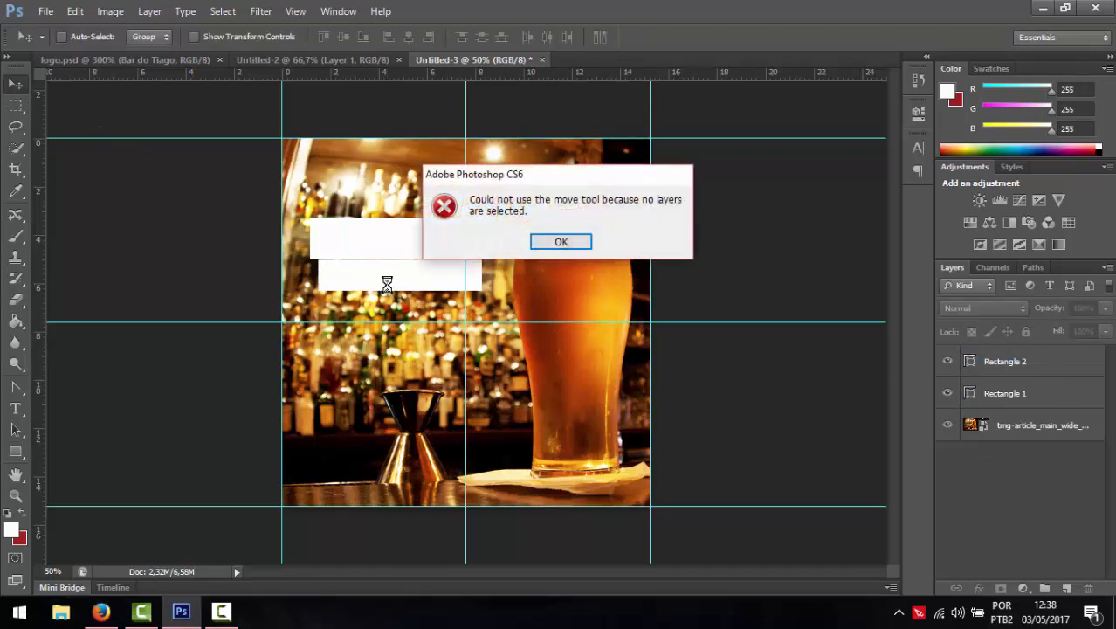
left_click(567, 241)
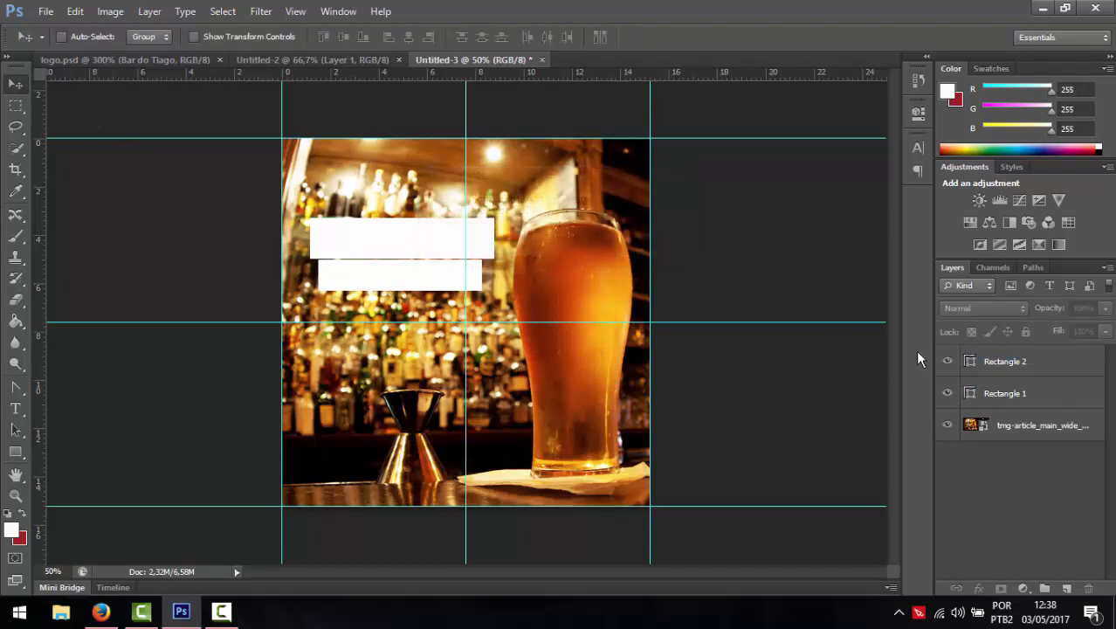
left_click(1041, 394)
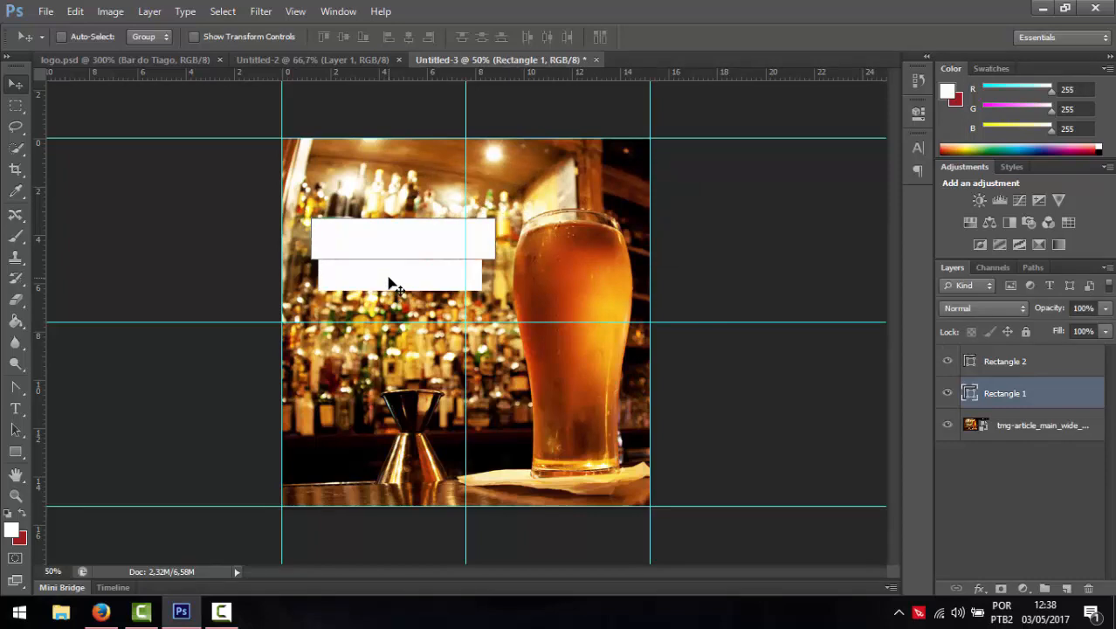
key("Left")
key("Left")
key("Left")
key("Left")
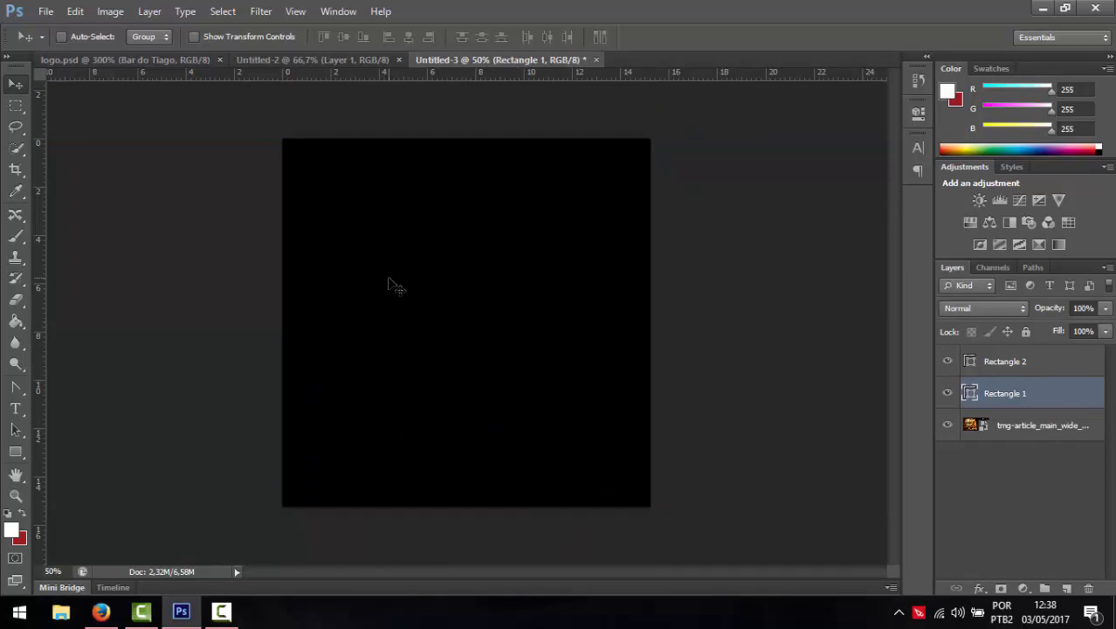
key("Left")
key("Left")
key("Left")
key("Left")
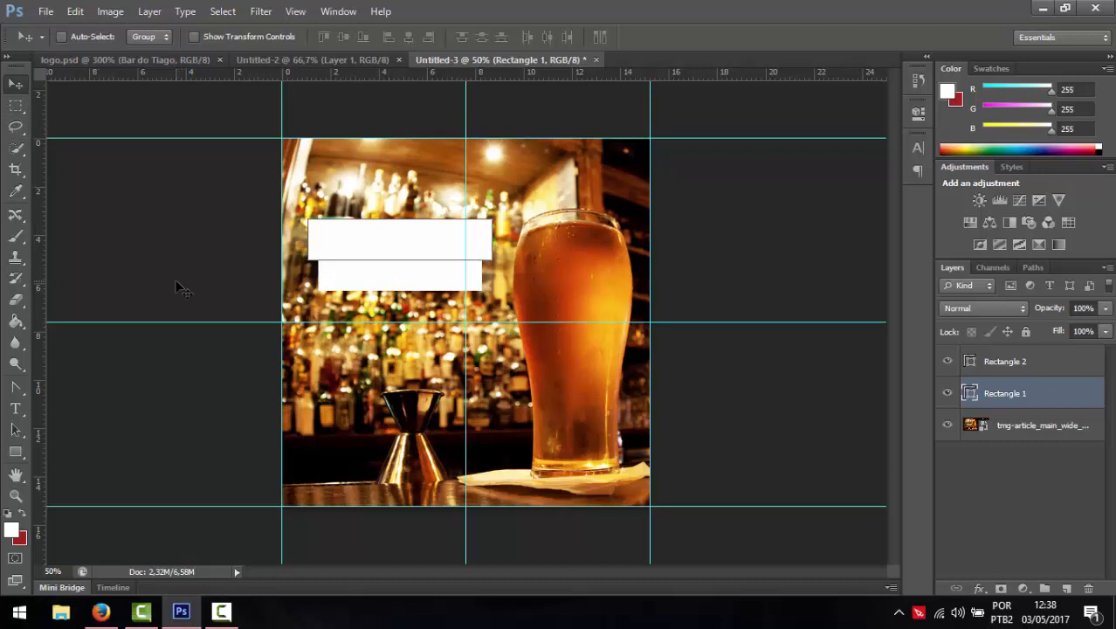
left_click(15, 451)
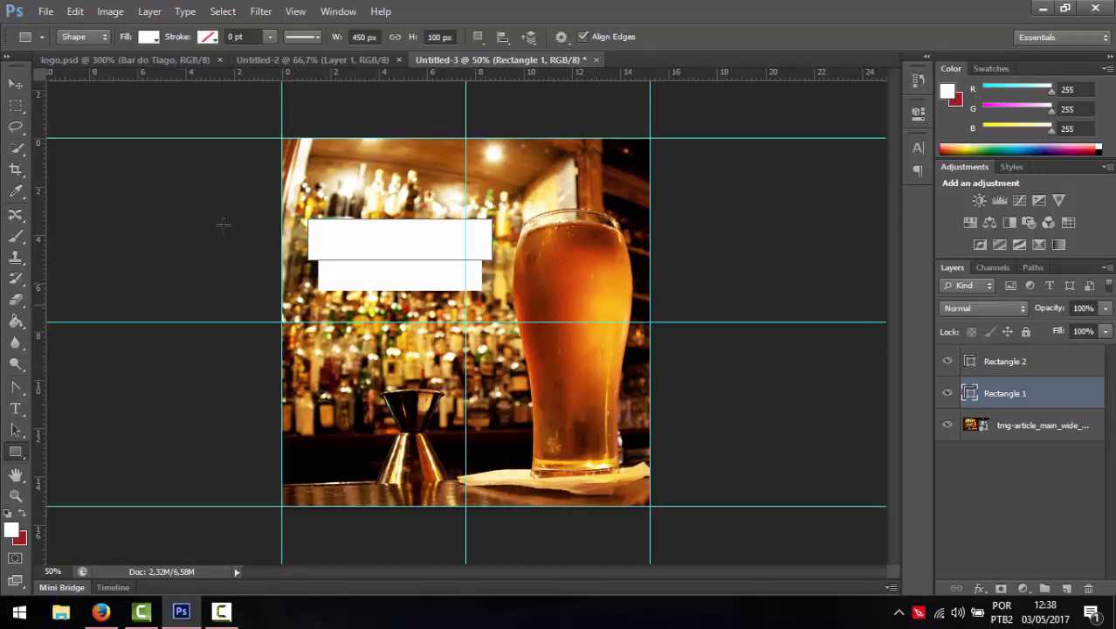
- Fill Rectangle 1 with dark red, nudge it into place, and layer it above Rectangle 2
left_click(161, 39)
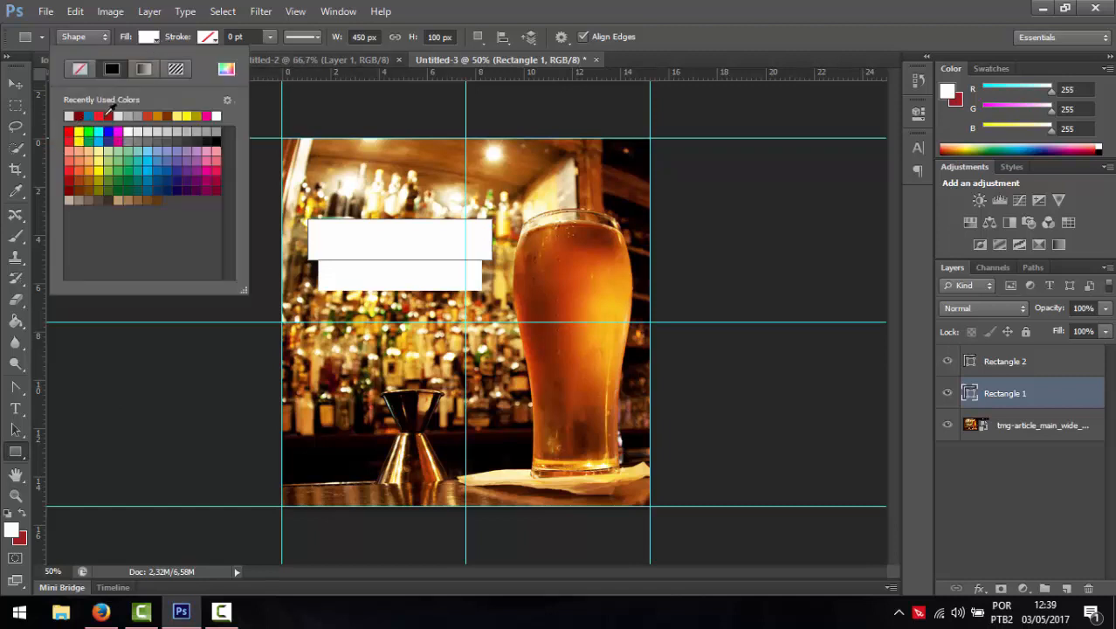
left_click(118, 114)
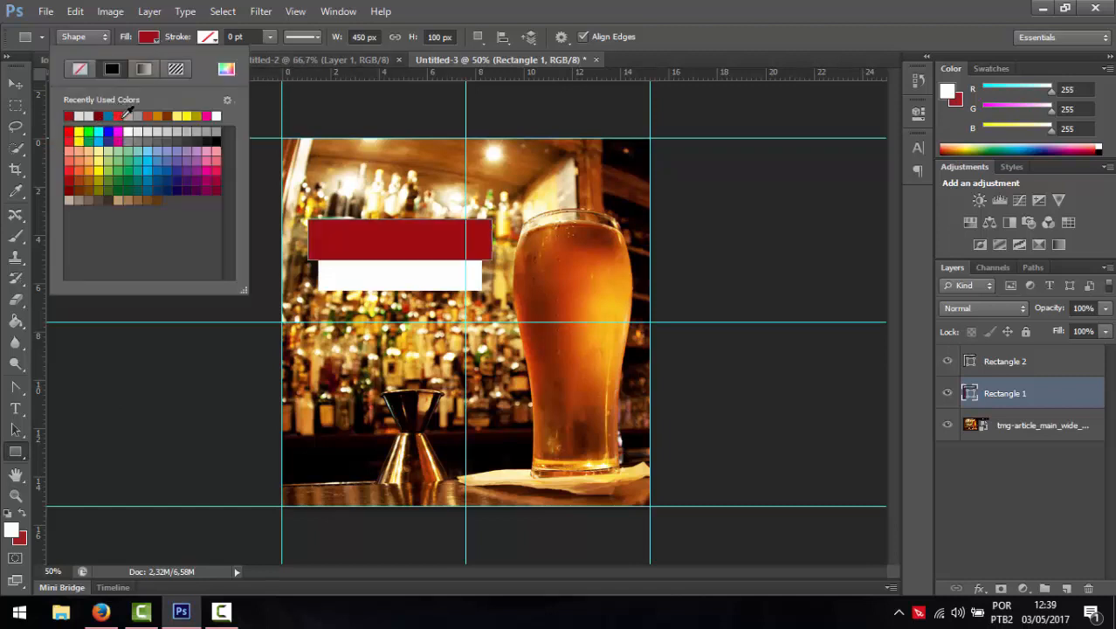
left_click(166, 38)
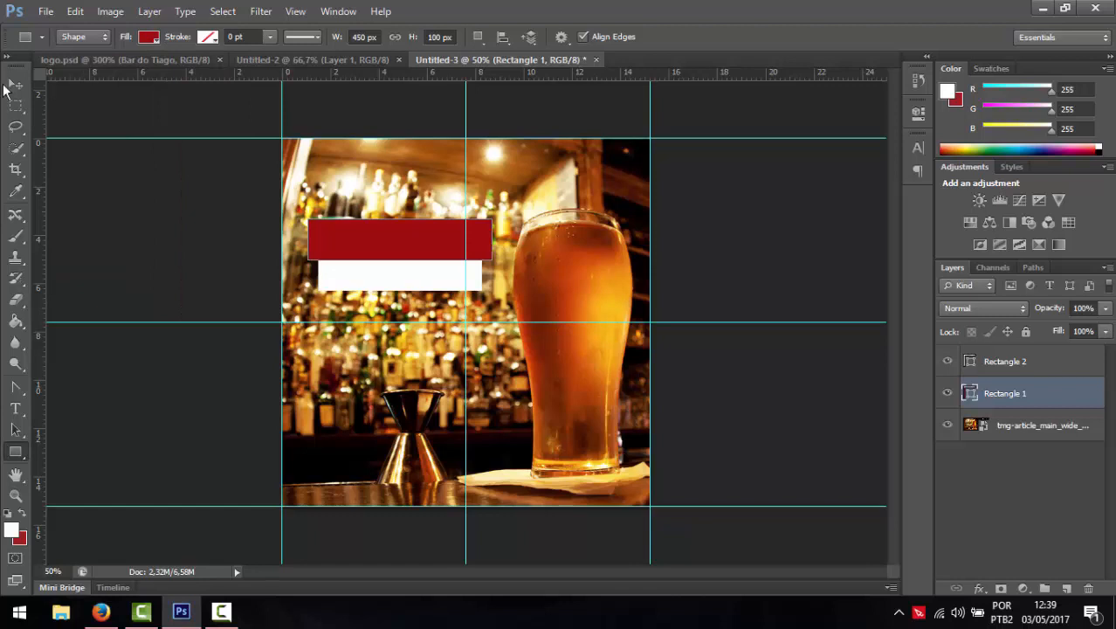
left_click(7, 85)
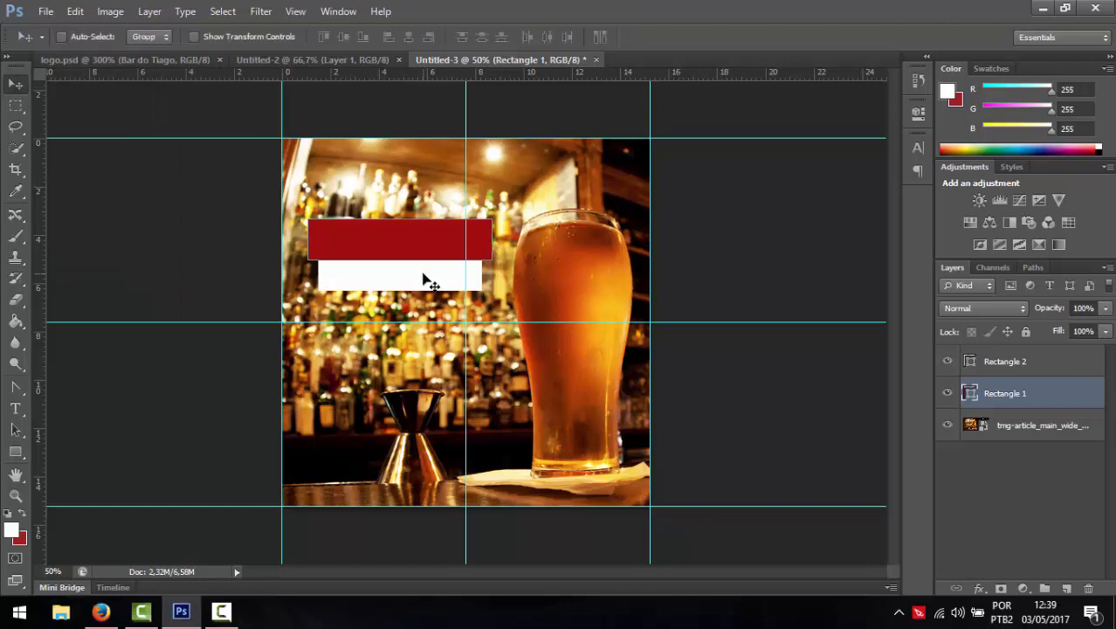
key("Up")
key("Down")
key("Down")
key("Down")
key("Down")
key("Down")
key("Down")
key("Down")
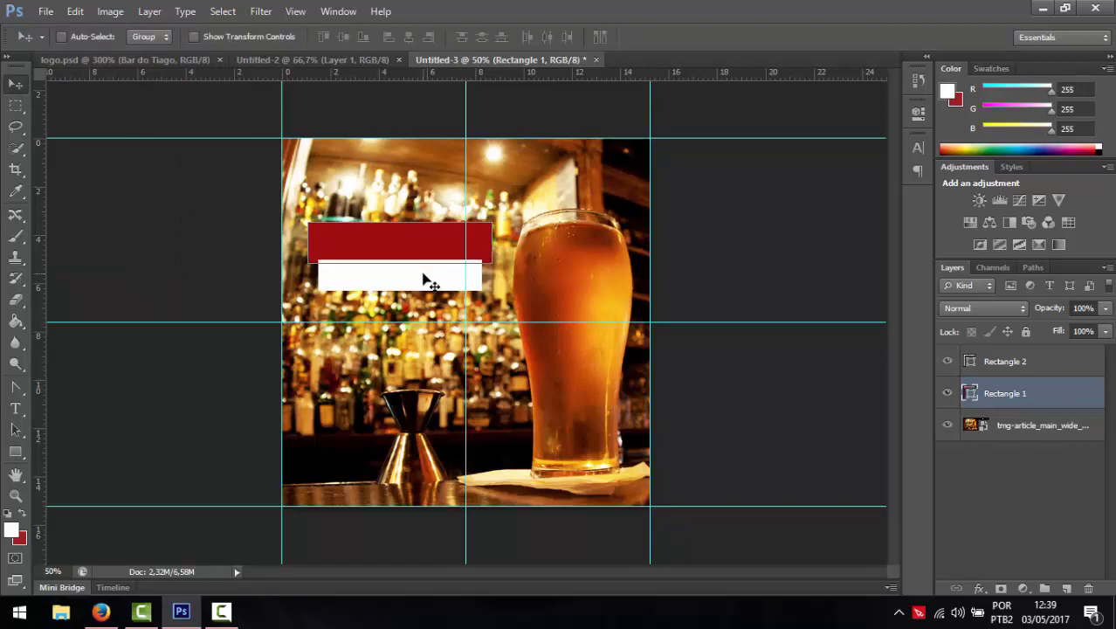
left_click_drag(1033, 401, 996, 356)
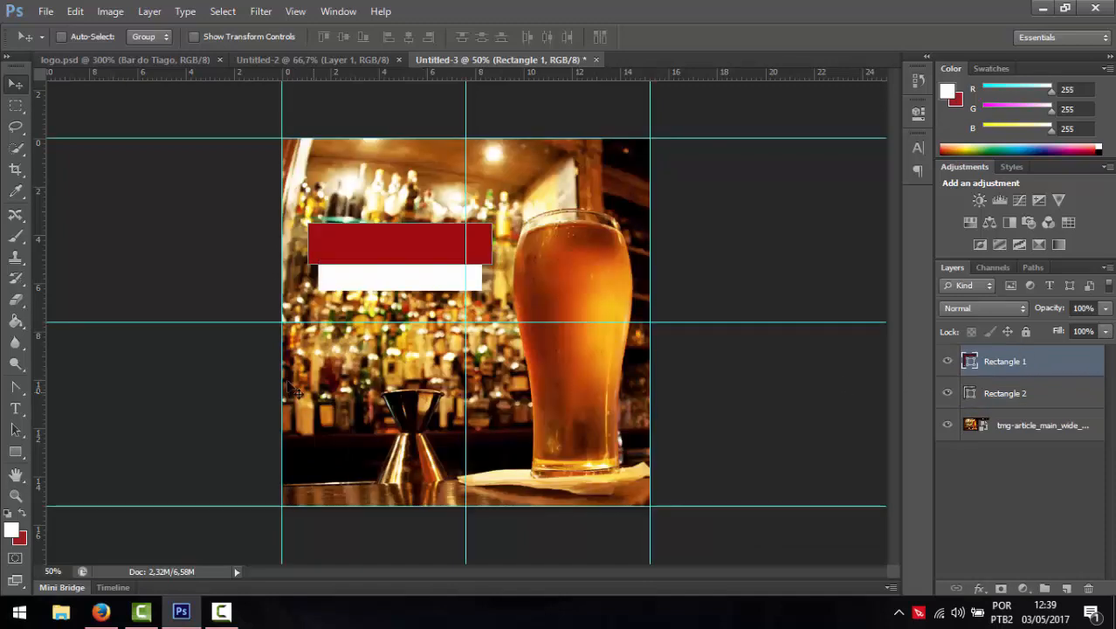
- Group both bar rectangles and add a drop shadow: distance 11, spread 45, size 24, opacity 55%
left_click(998, 394, "shift")
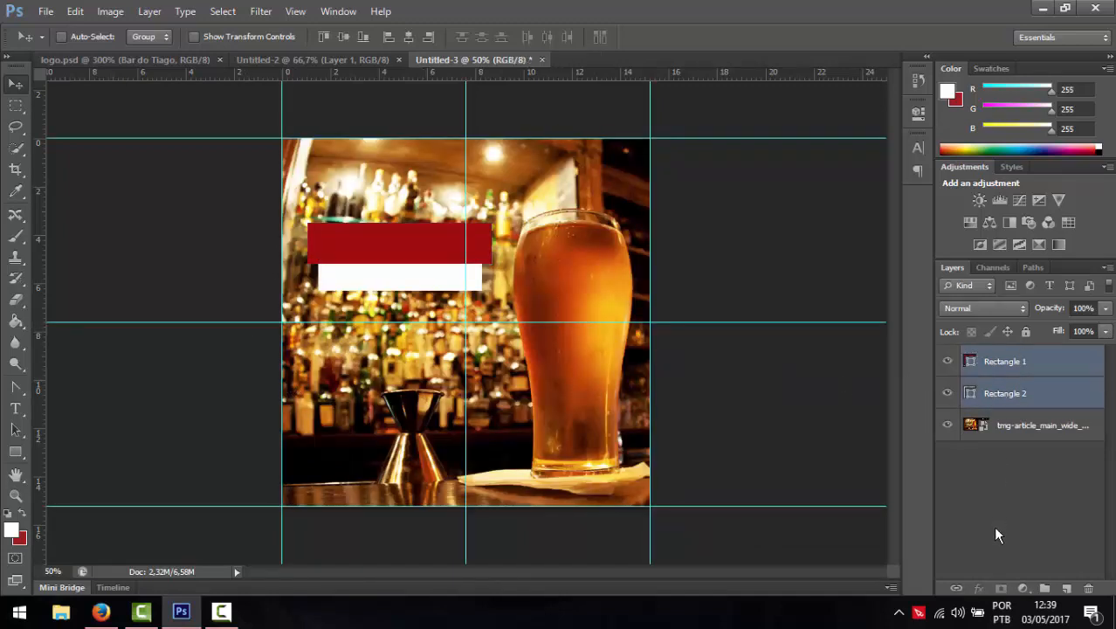
key("ctrl+g")
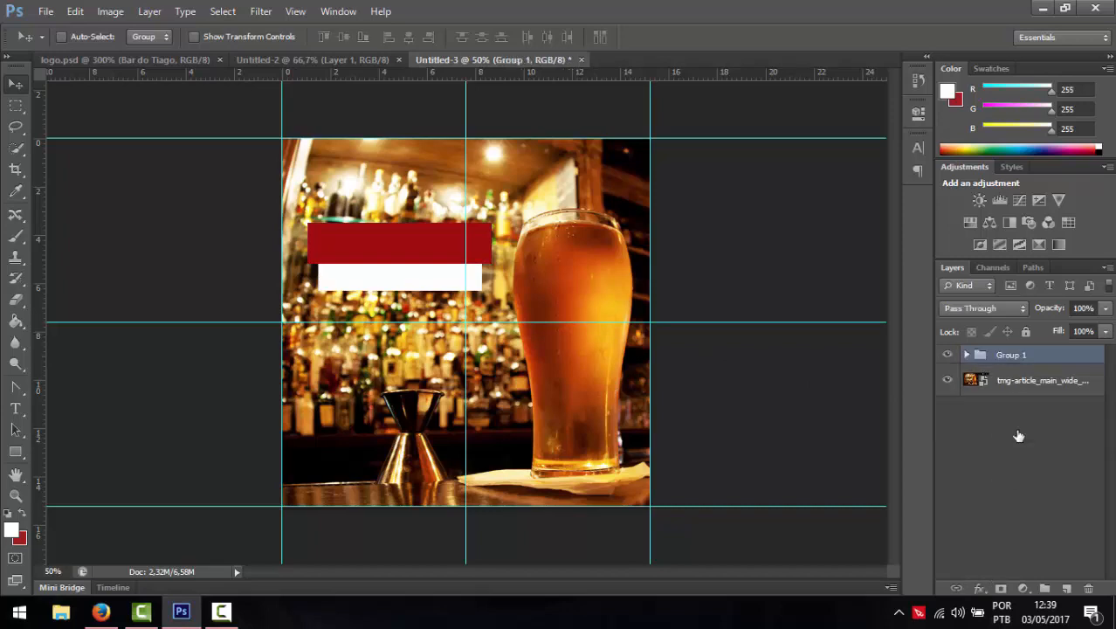
left_click(979, 588)
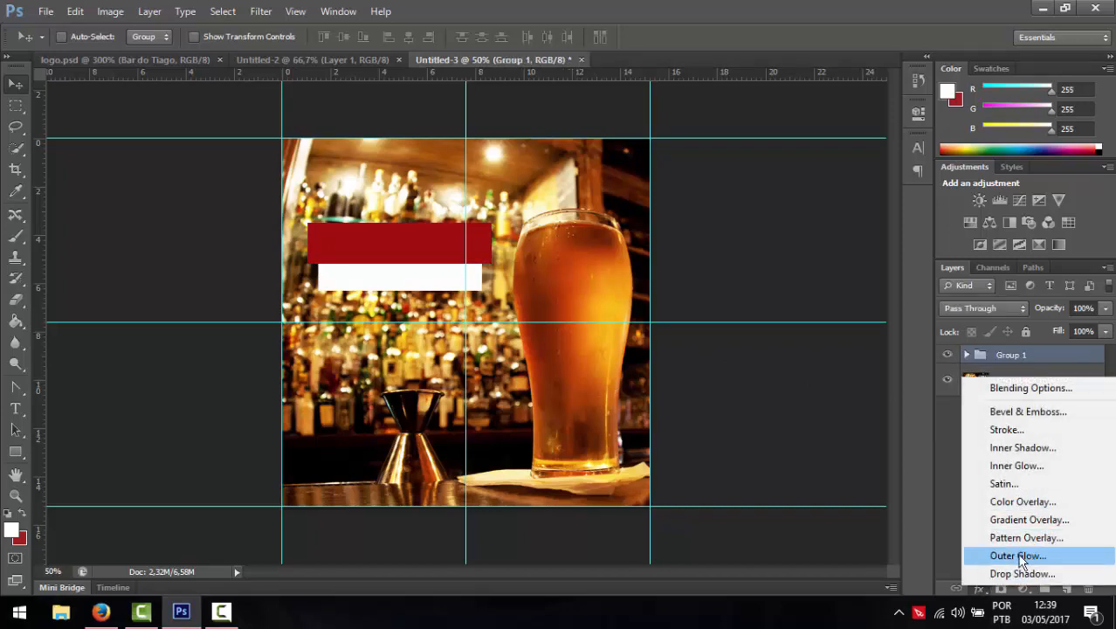
left_click(1013, 572)
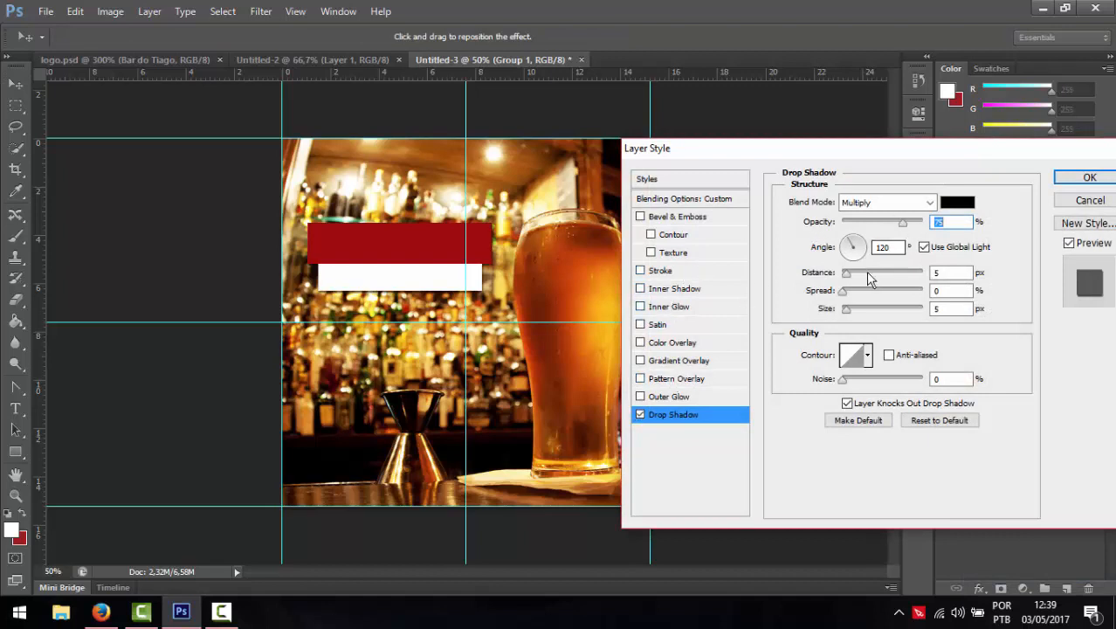
left_click_drag(846, 274, 887, 299)
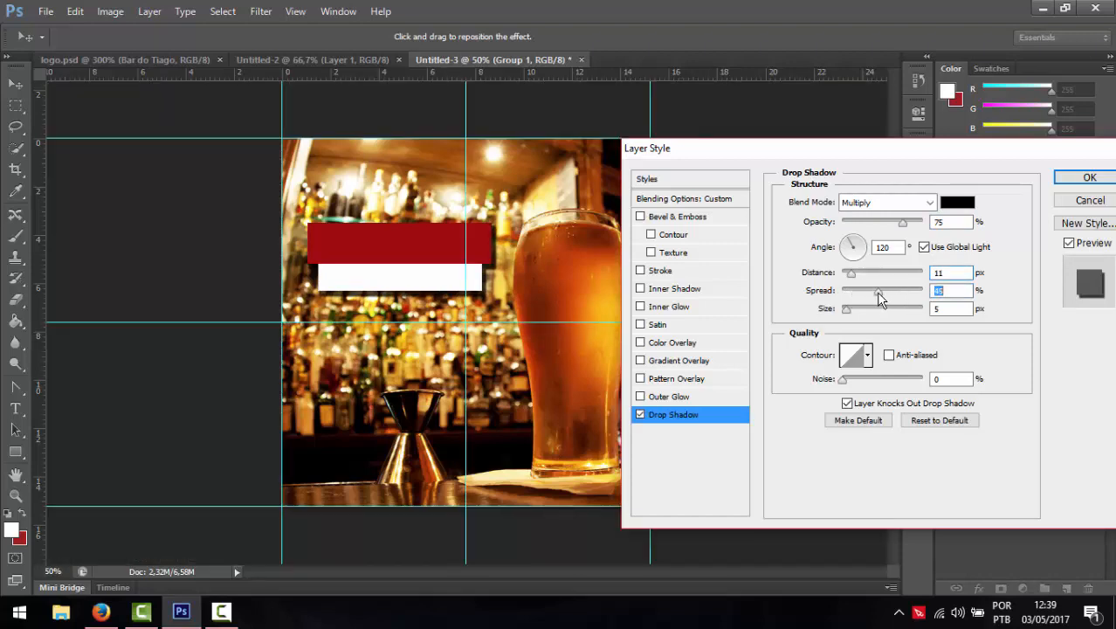
left_click_drag(851, 316, 857, 316)
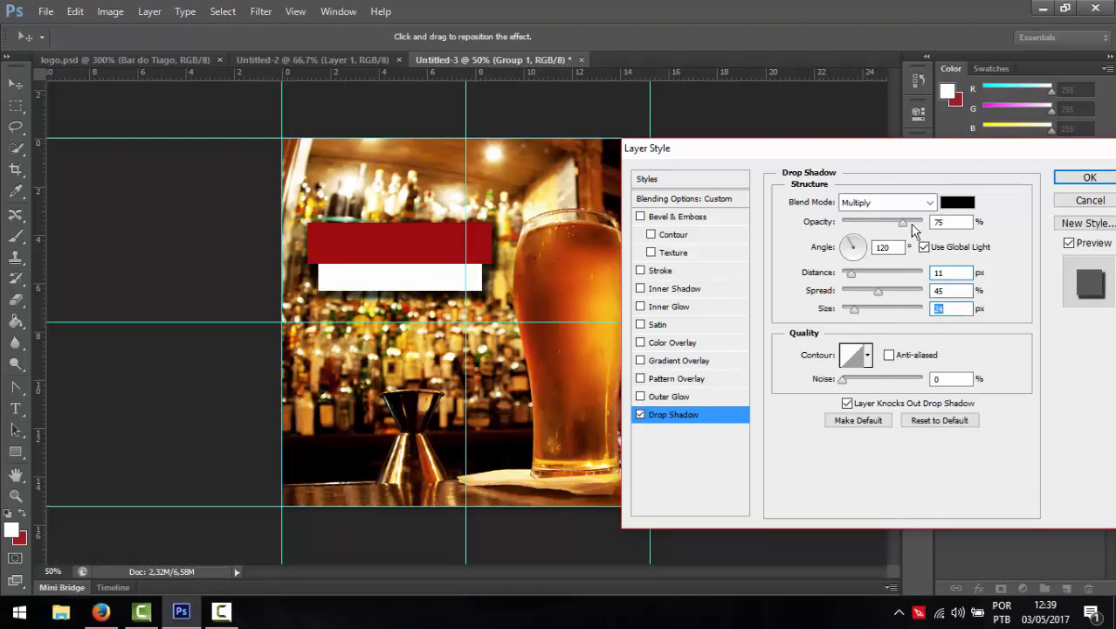
left_click_drag(909, 228, 886, 226)
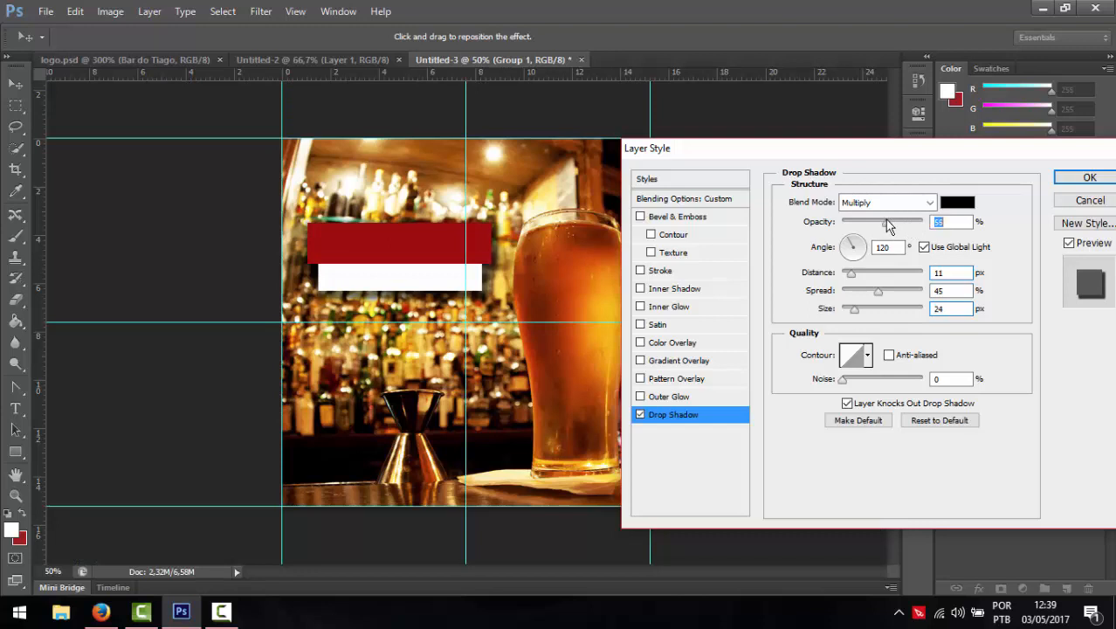
left_click(846, 249)
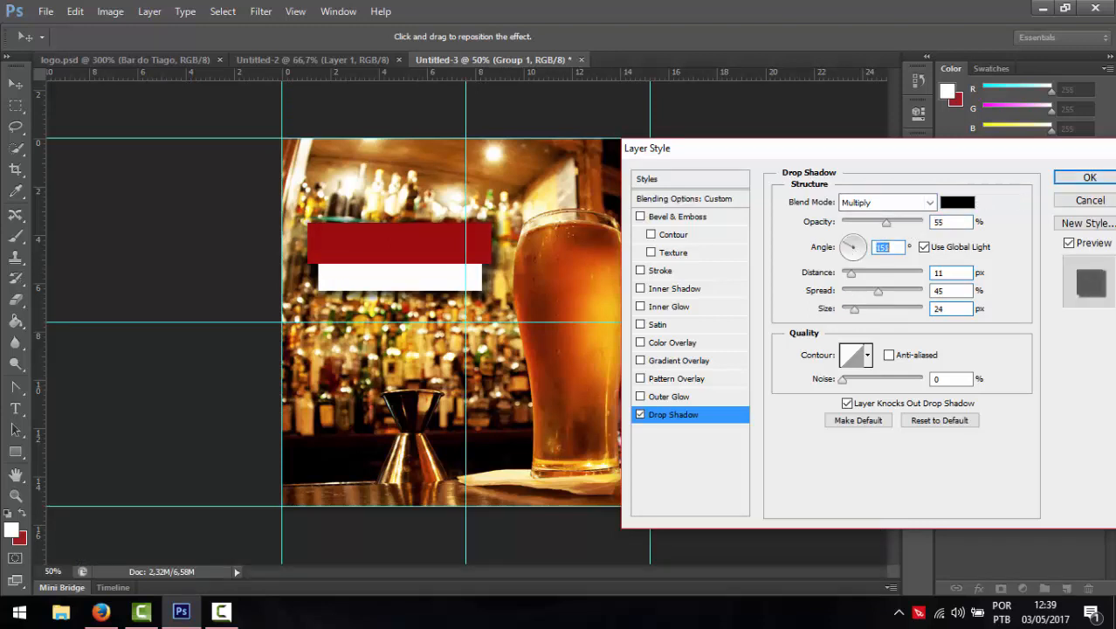
left_click(1090, 178)
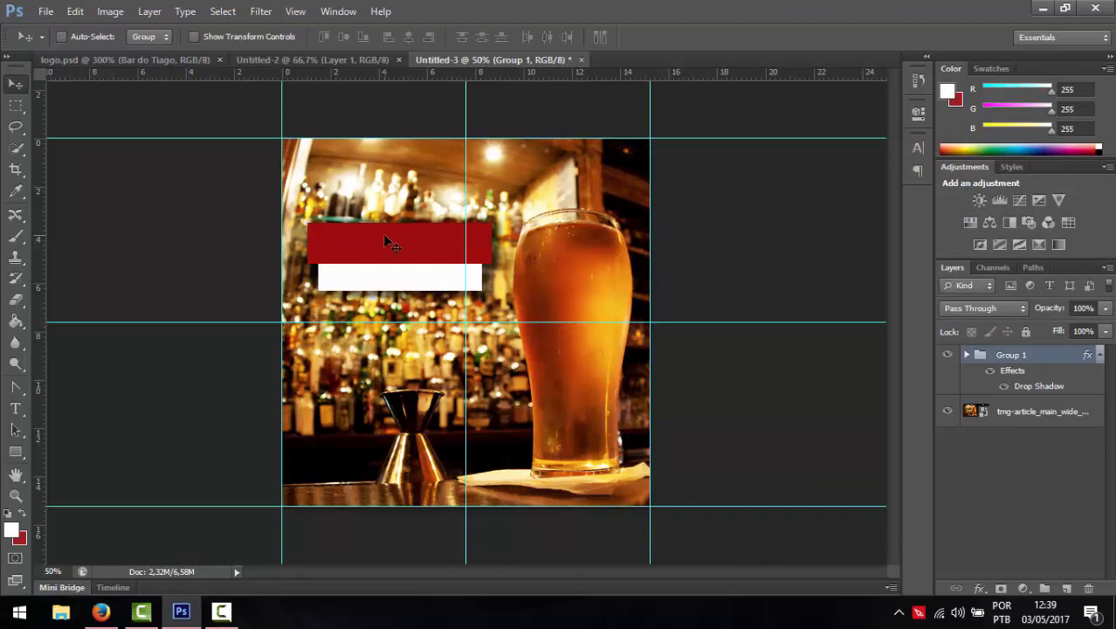
- Nudge the bar group up and left and add horizontal guides at about 2.9 cm and 13.8 cm
mouse_move(384, 235)
left_mouse_down()
mouse_move(381, 220)
mouse_move(381, 245)
mouse_move(376, 230)
left_mouse_up()
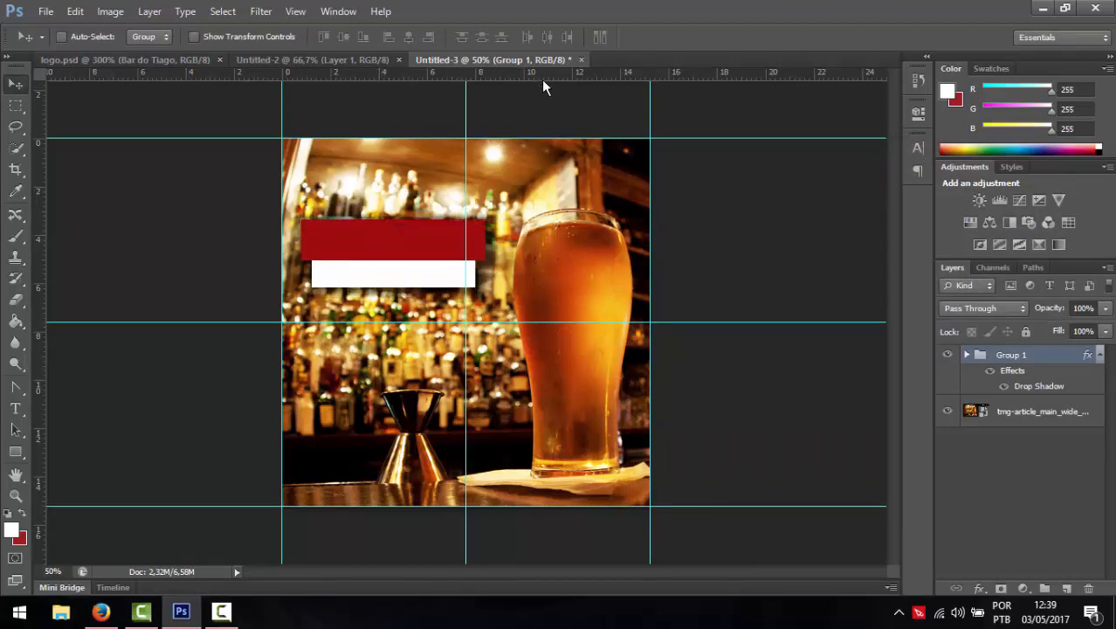
left_click_drag(541, 77, 517, 210)
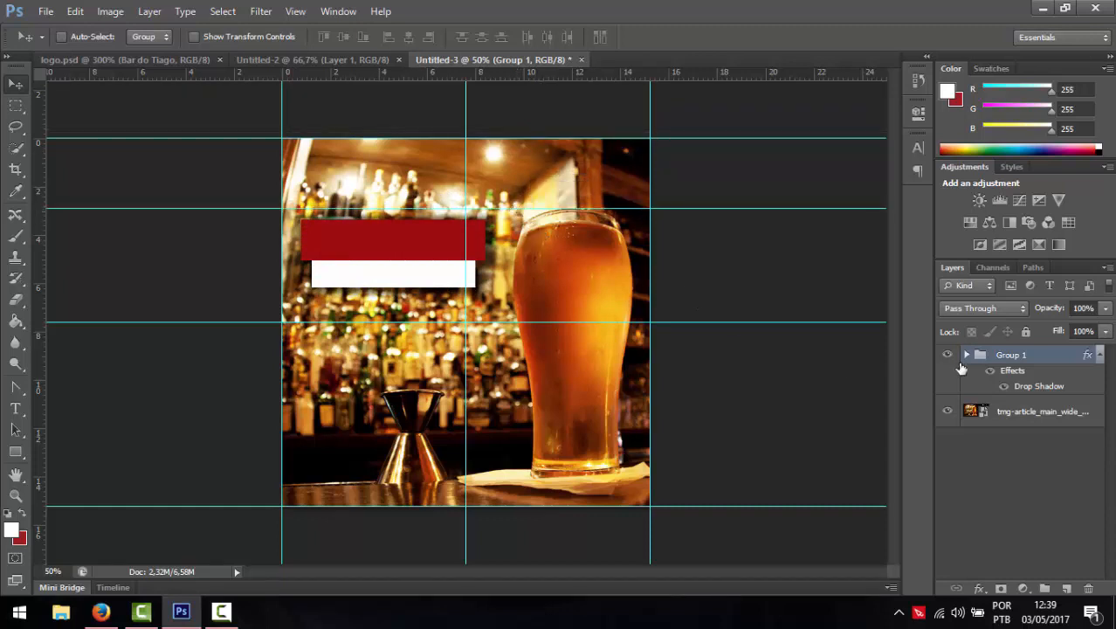
left_click(948, 354)
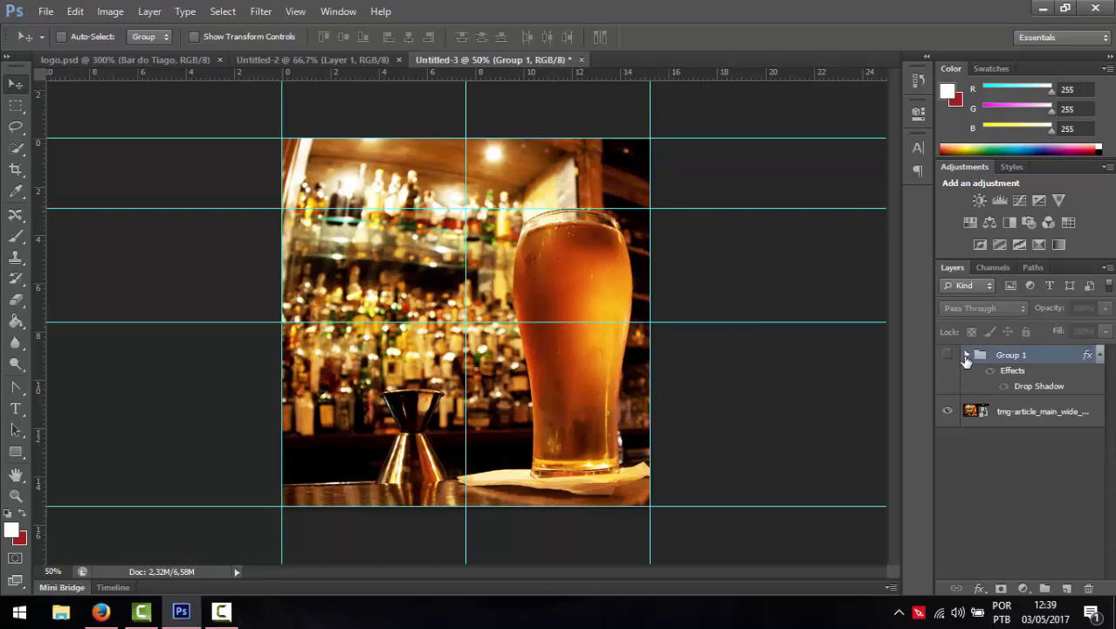
left_click(965, 356)
left_click(947, 355)
left_click(966, 356)
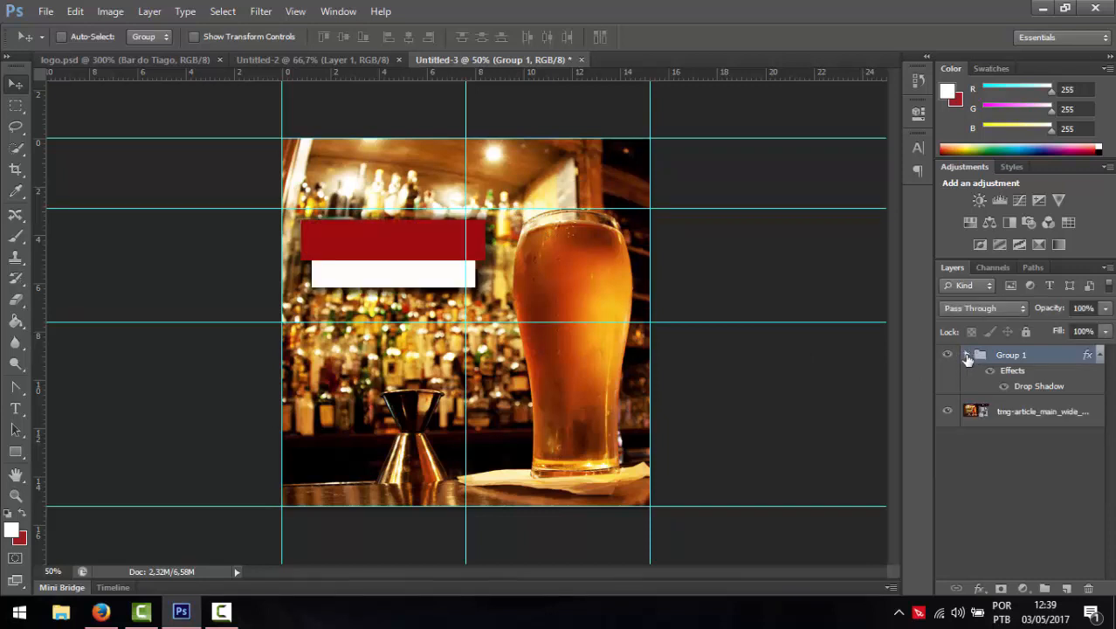
left_click_drag(377, 251, 378, 245)
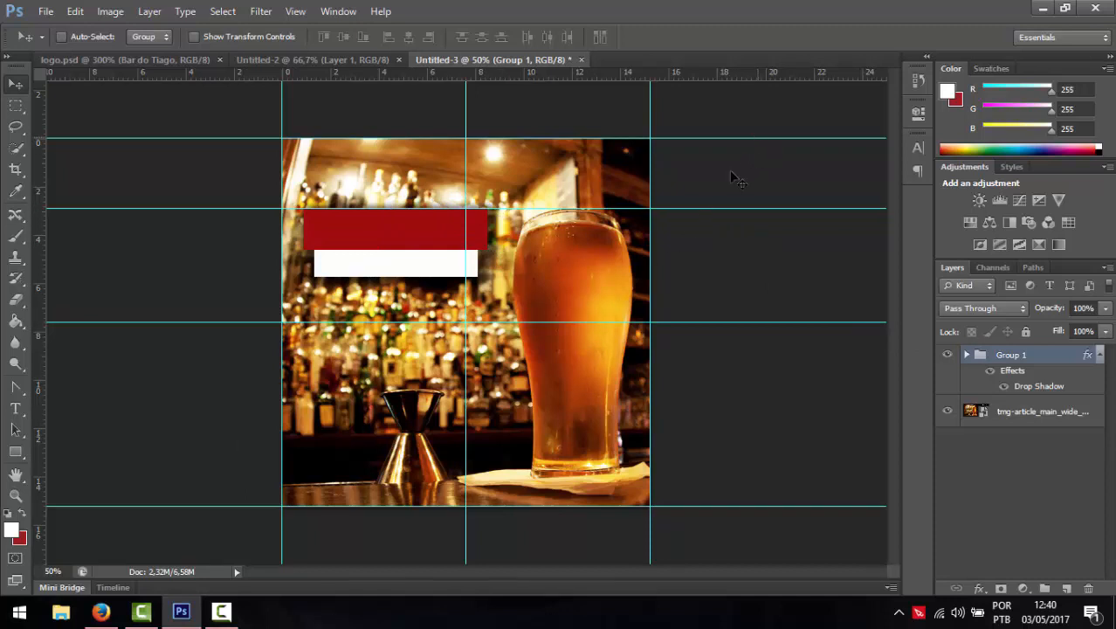
left_click_drag(519, 77, 503, 478)
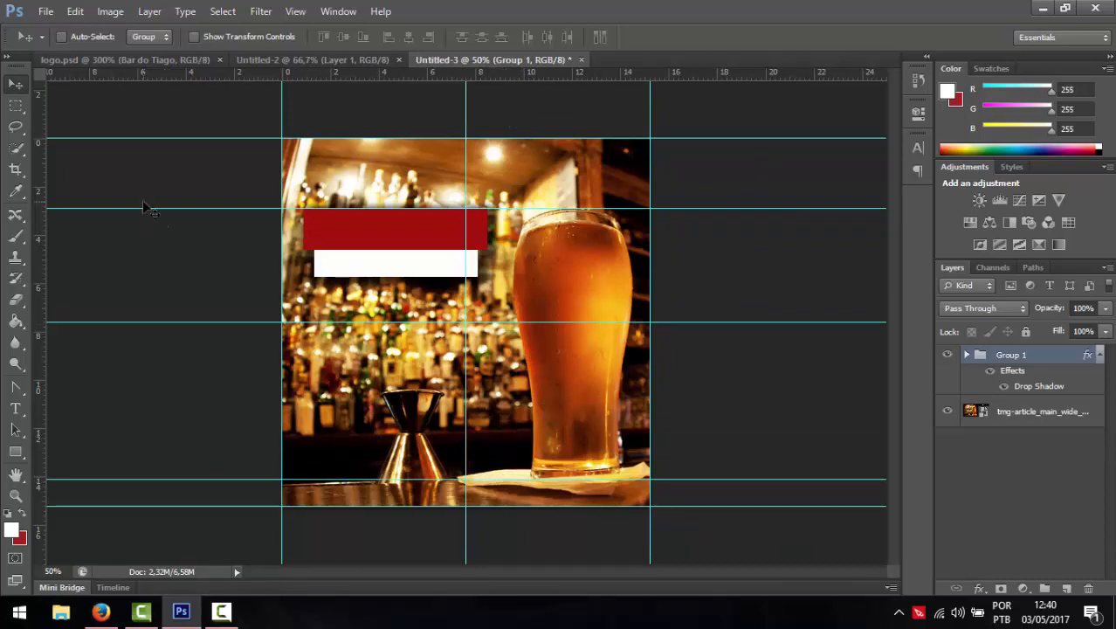
- Place logo.png into the cover and shrink it to about half size
left_click(46, 11)
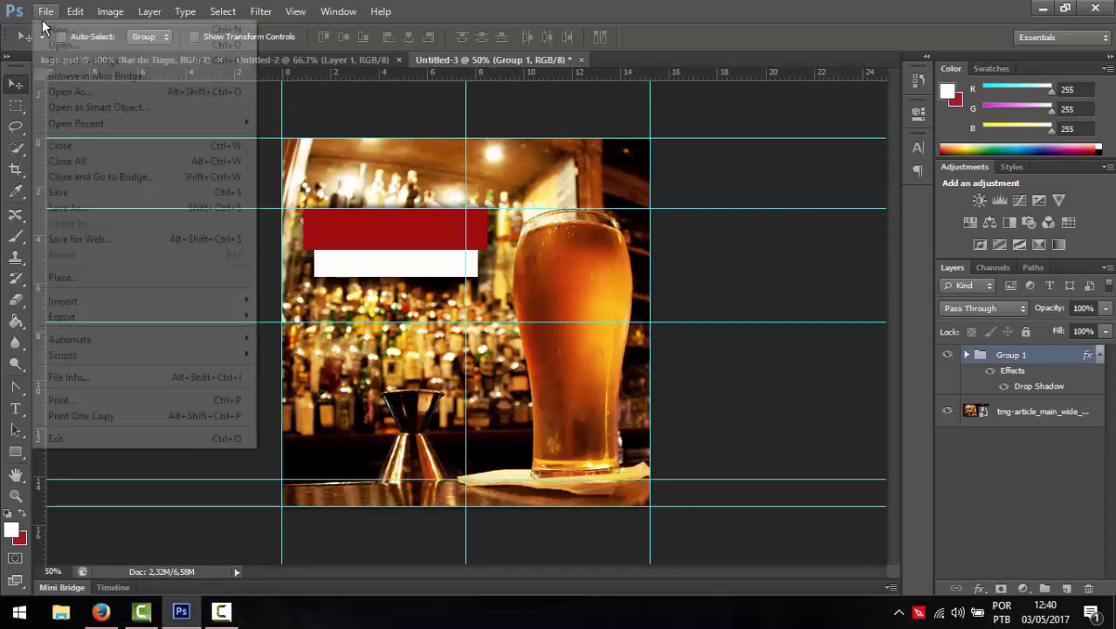
left_click(66, 278)
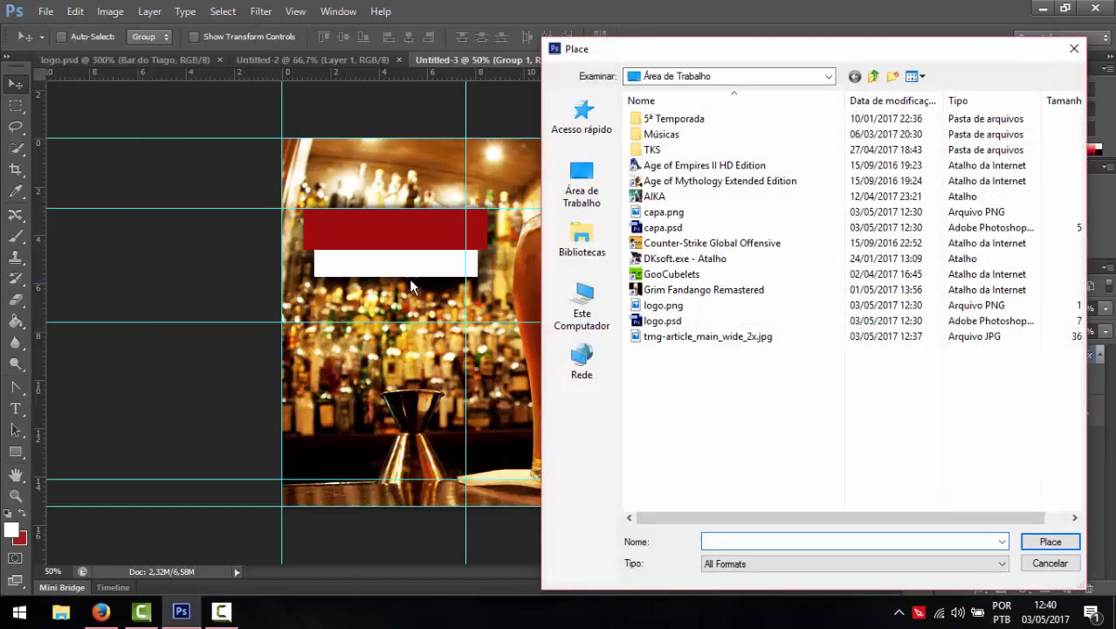
double_click(658, 306)
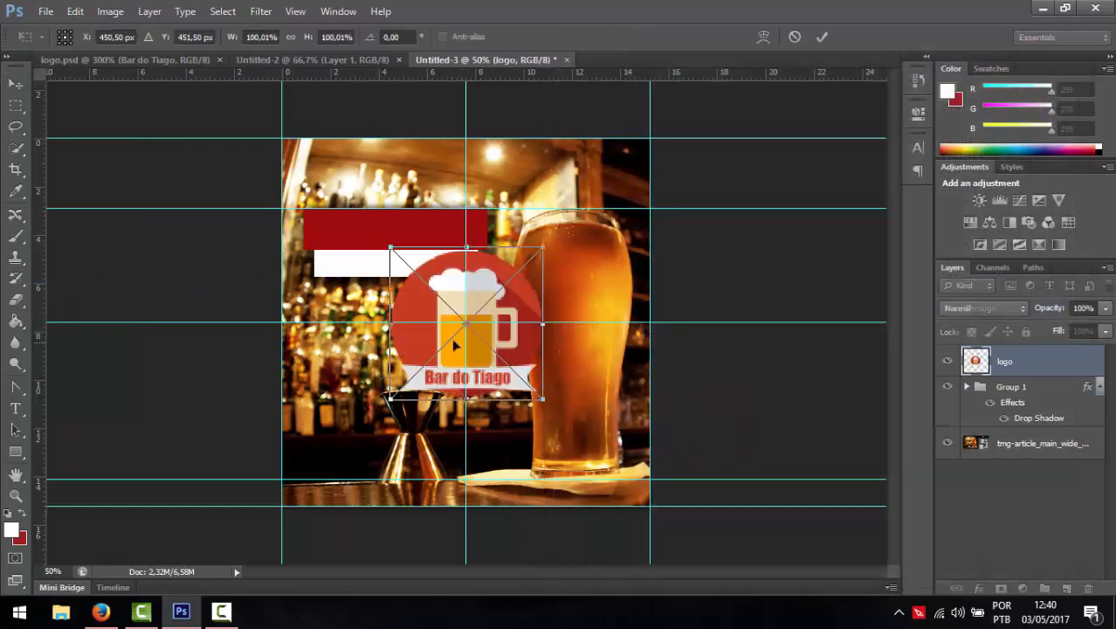
left_click_drag(434, 430, 401, 453)
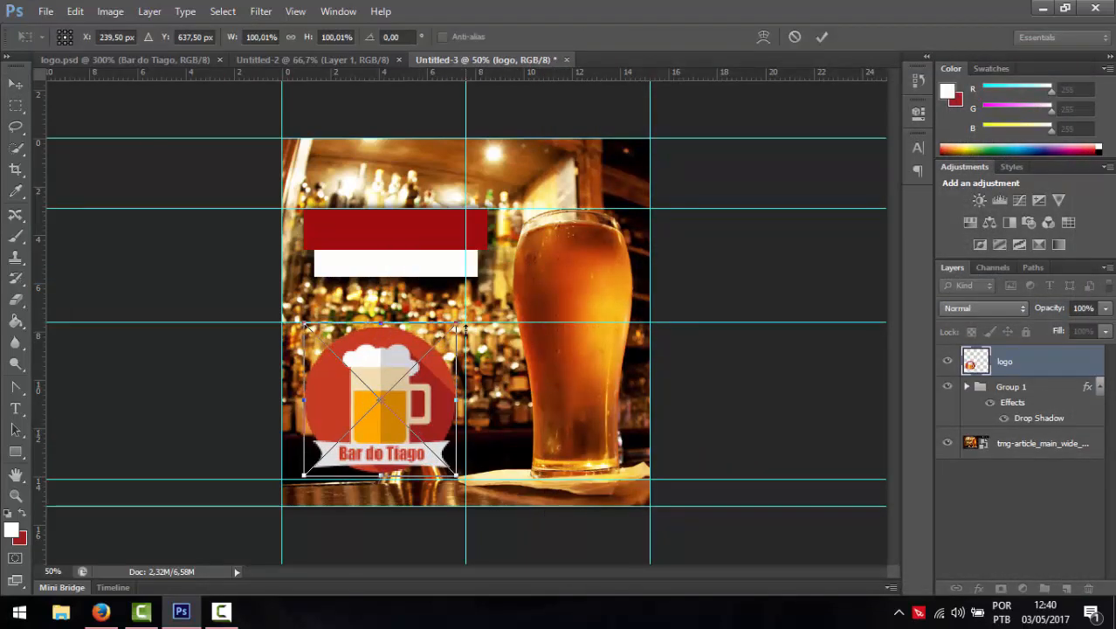
left_click_drag(457, 321, 384, 381)
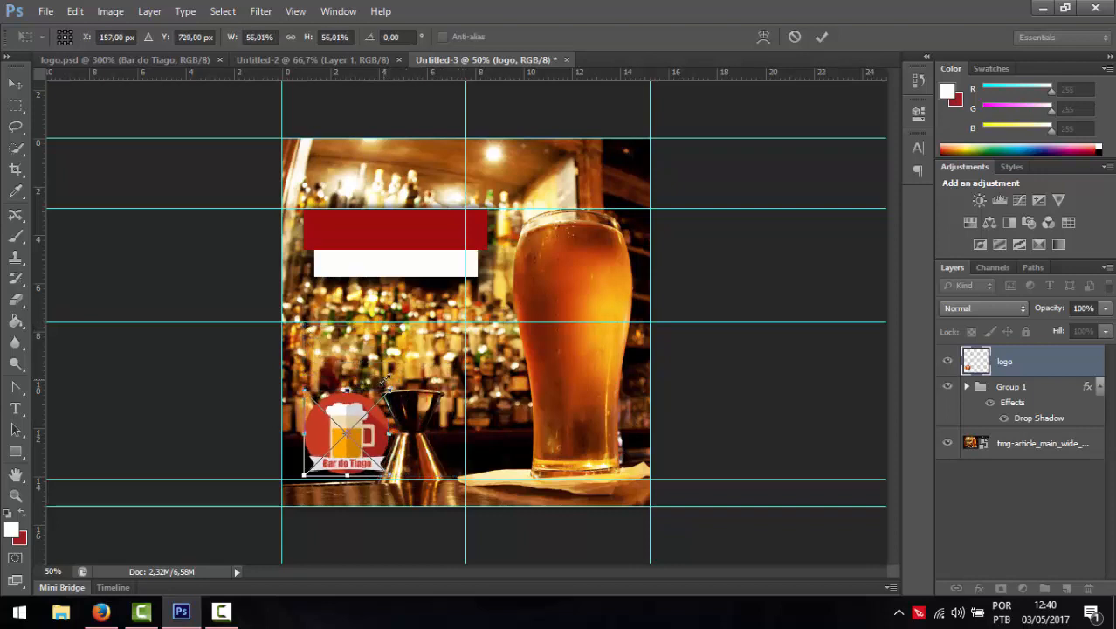
key("Return")
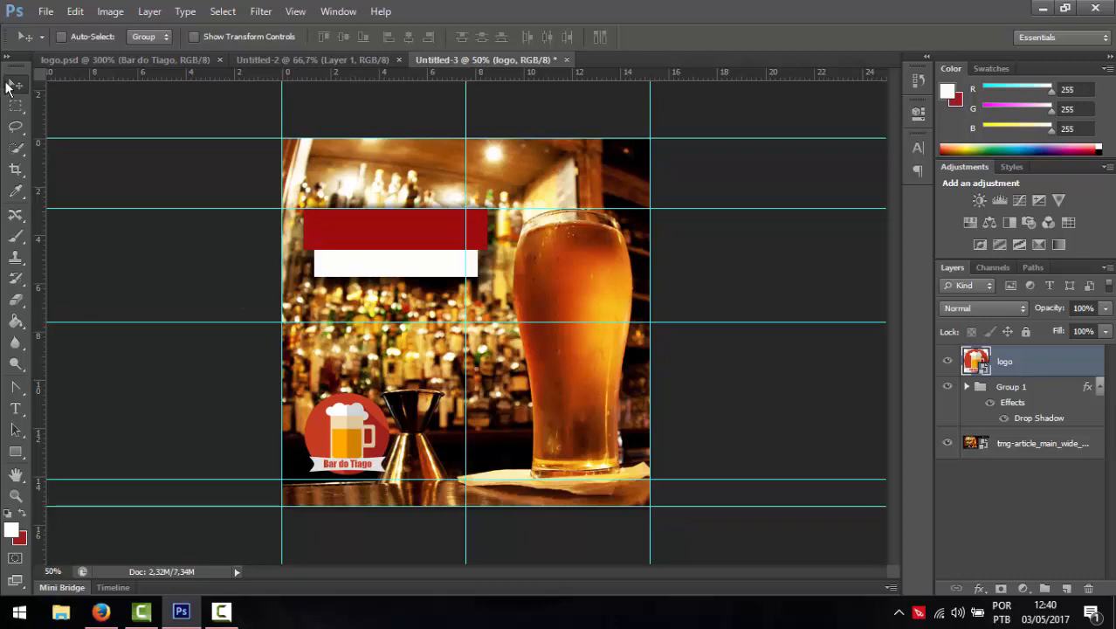
- Move the logo onto the beer glass and scale it down to 44%
left_click_drag(318, 443, 561, 326)
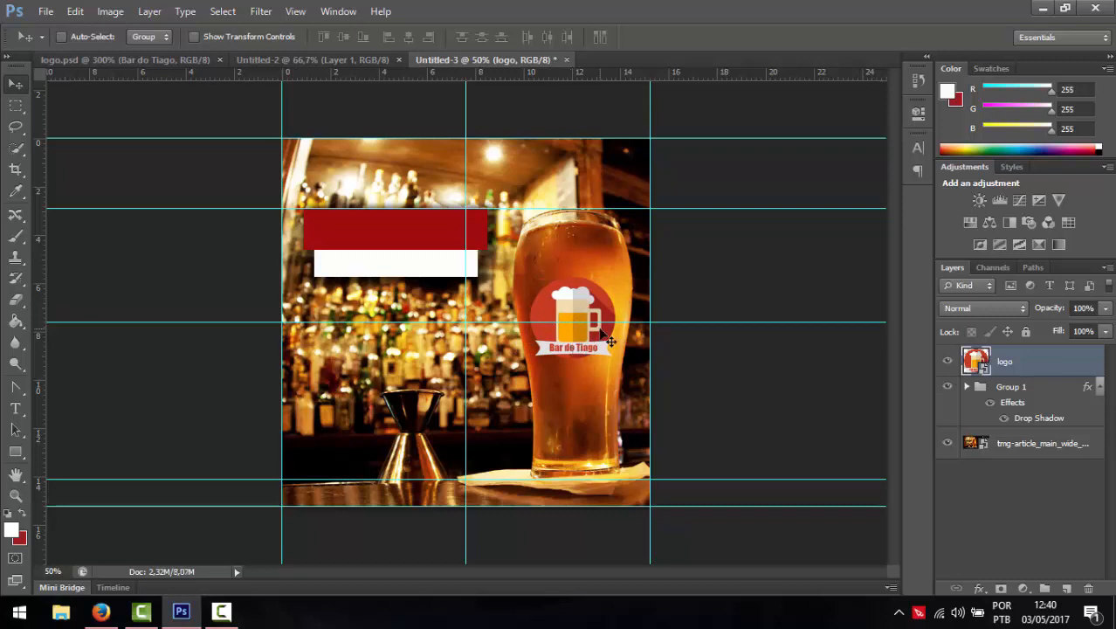
key("ctrl+t")
left_click_drag(615, 360, 588, 289)
key("Return")
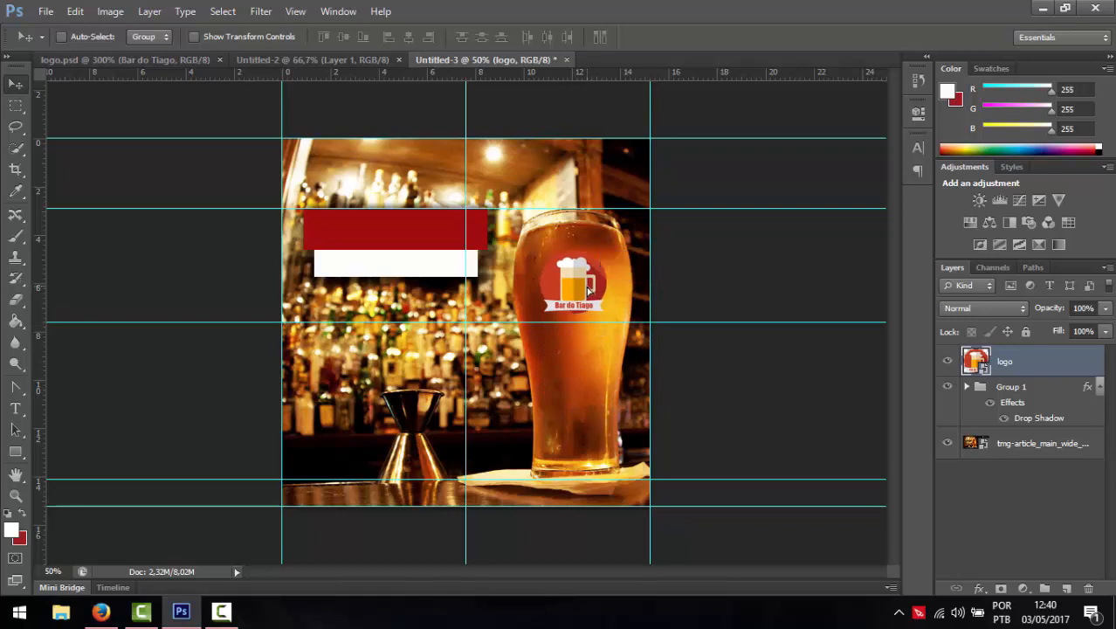
key("ctrl+t")
right_click(588, 287)
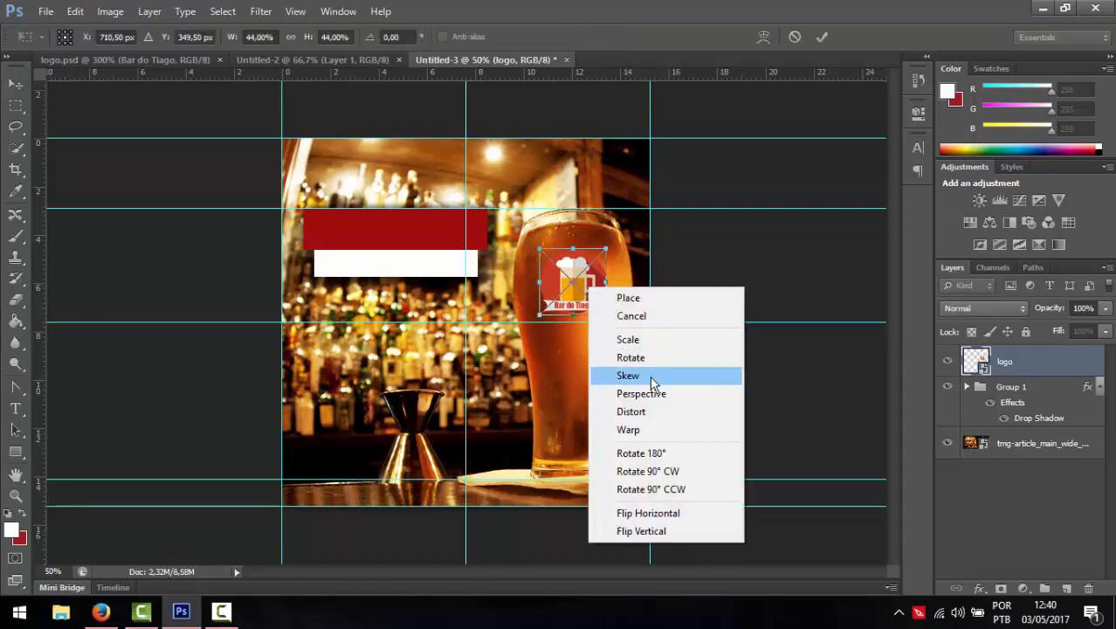
left_click(657, 411)
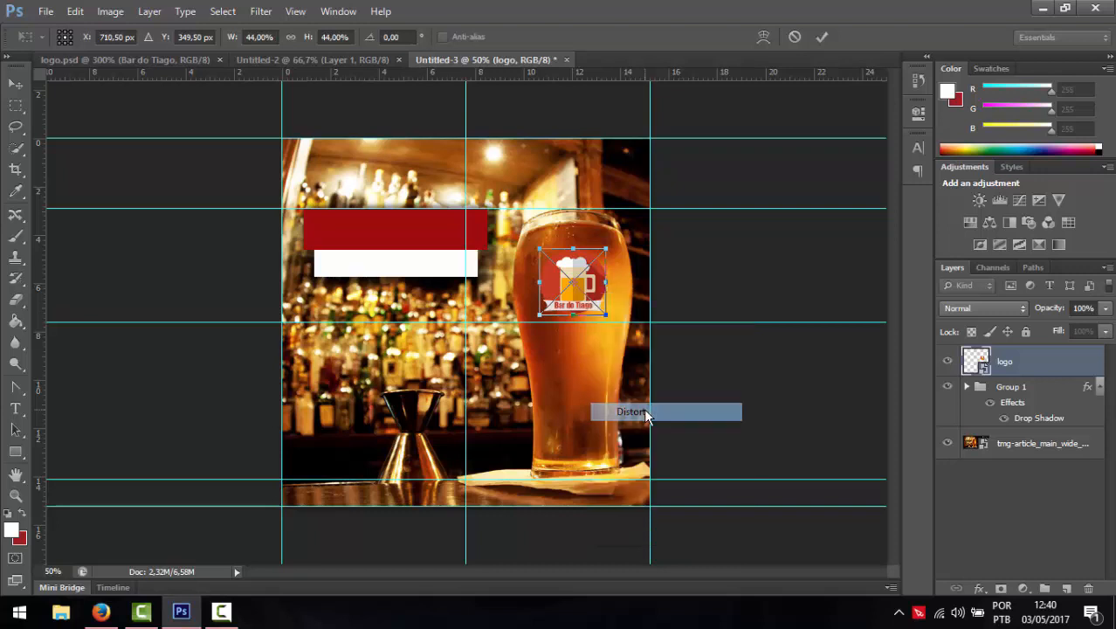
right_click(594, 280)
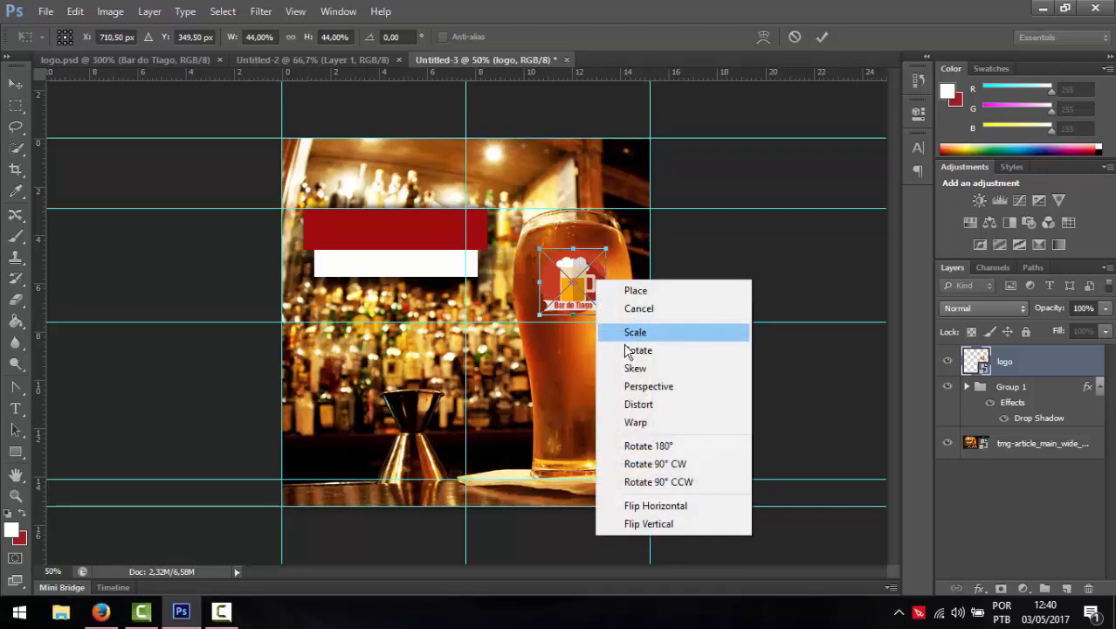
left_click(635, 364)
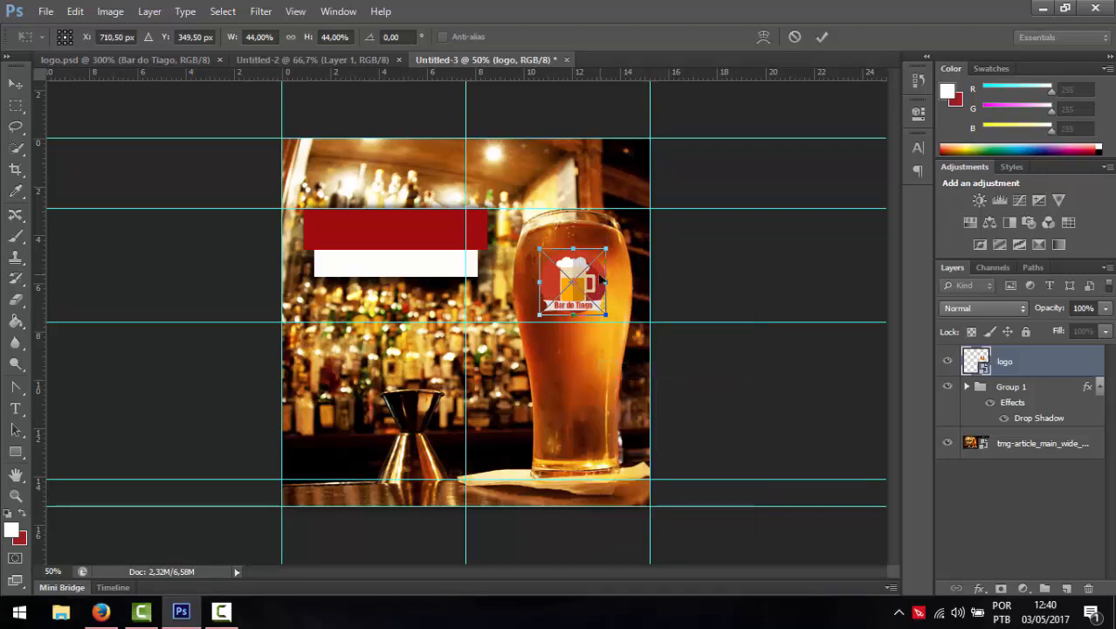
right_click(600, 277)
left_click(651, 384)
mouse_move(606, 282)
left_mouse_down()
mouse_move(609, 305)
mouse_move(606, 282)
left_mouse_up()
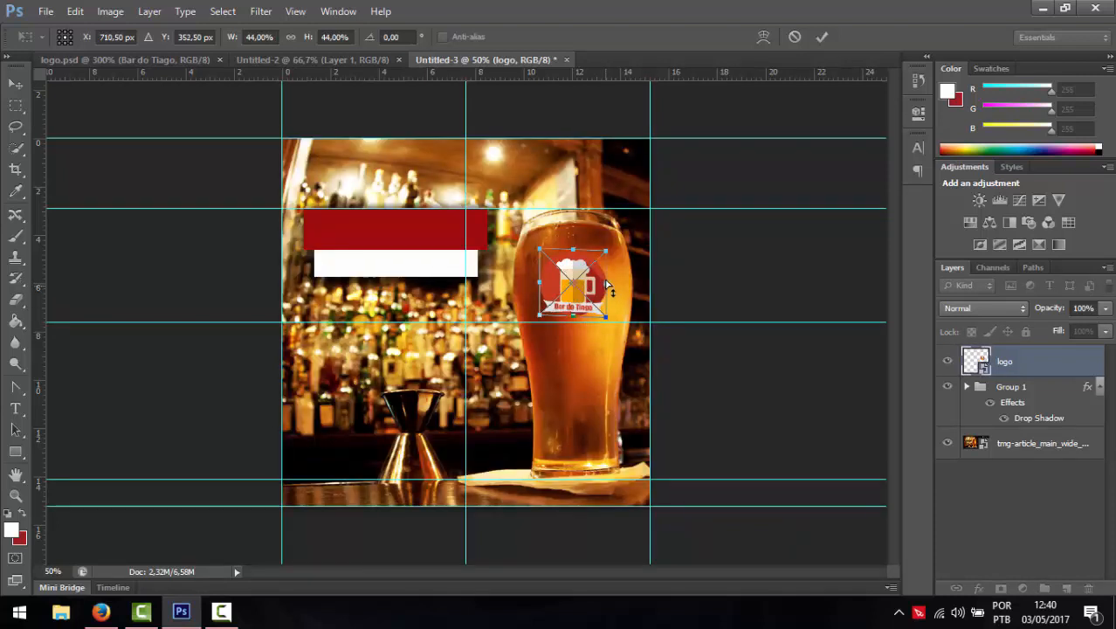
key("Return")
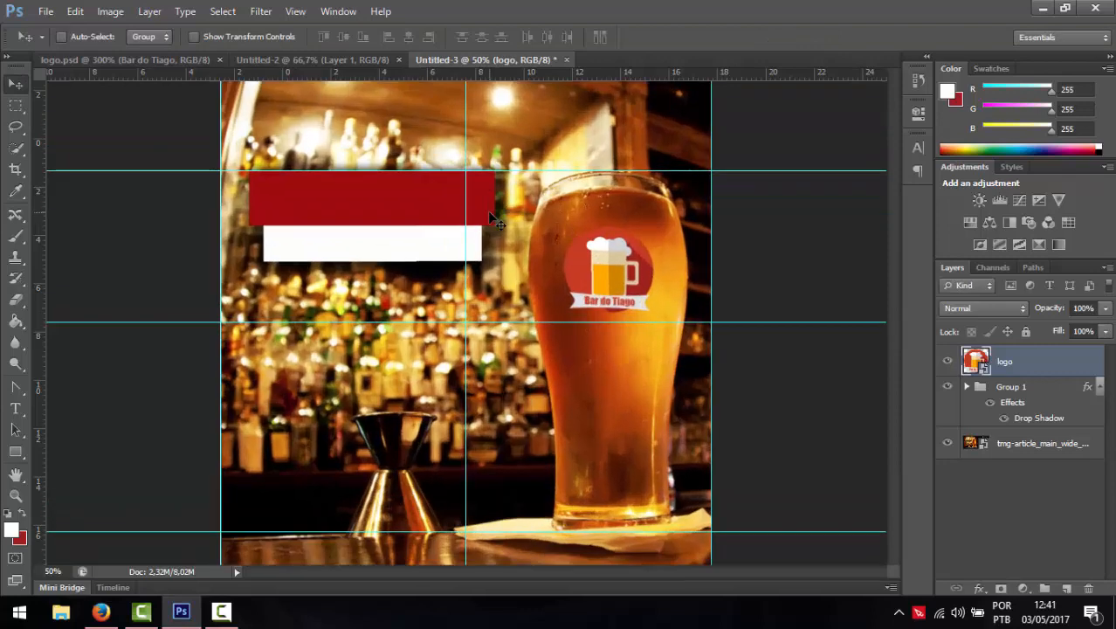
key("ctrl+plus")
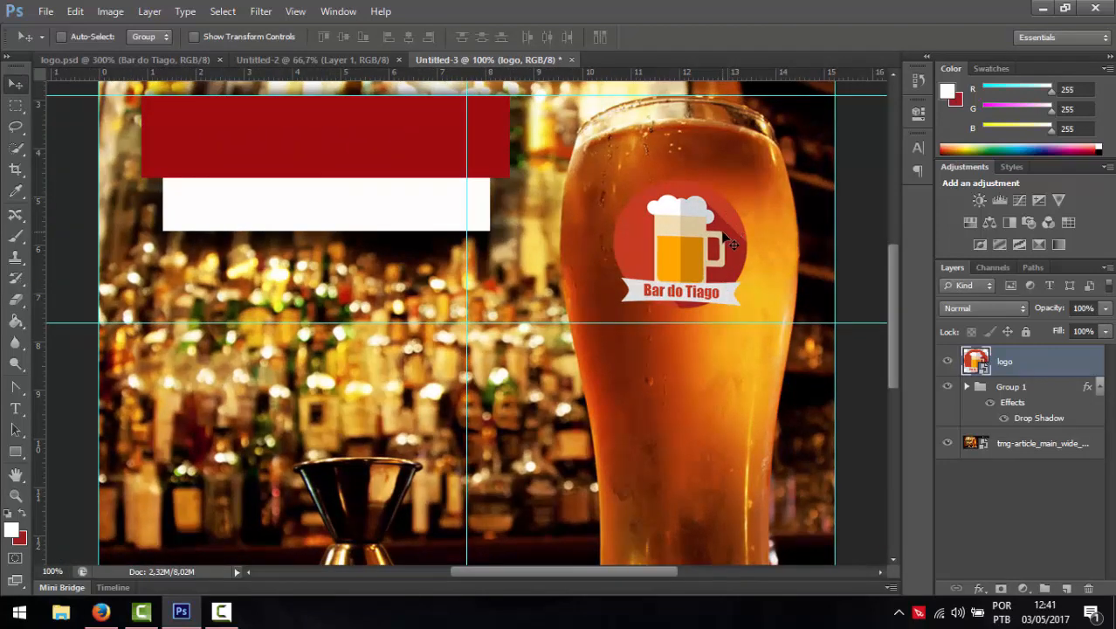
key("ctrl+t")
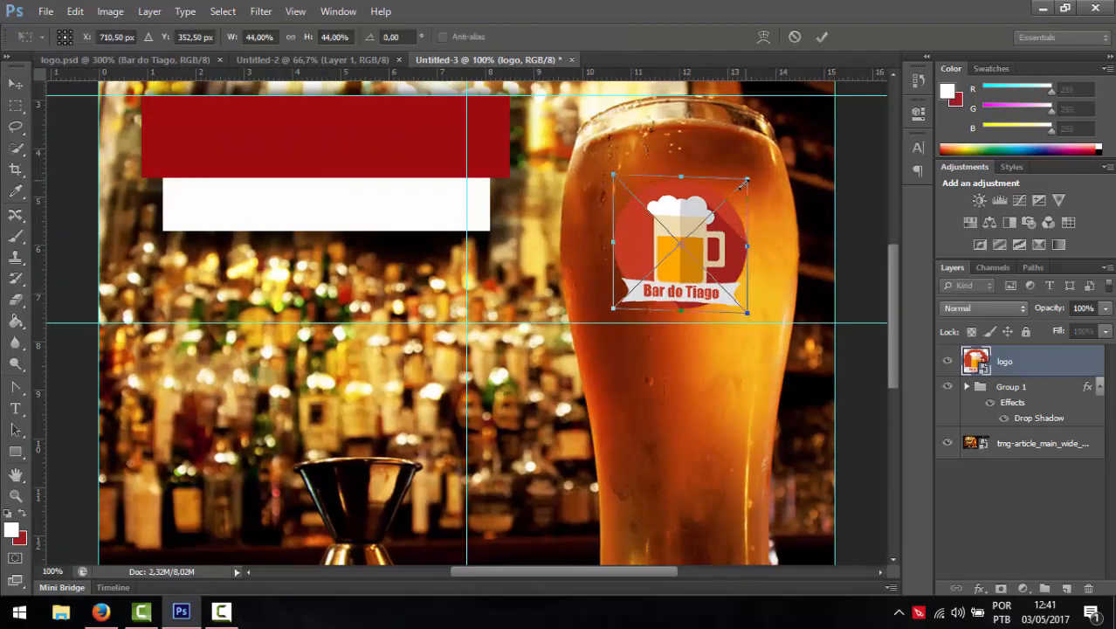
right_click(736, 214)
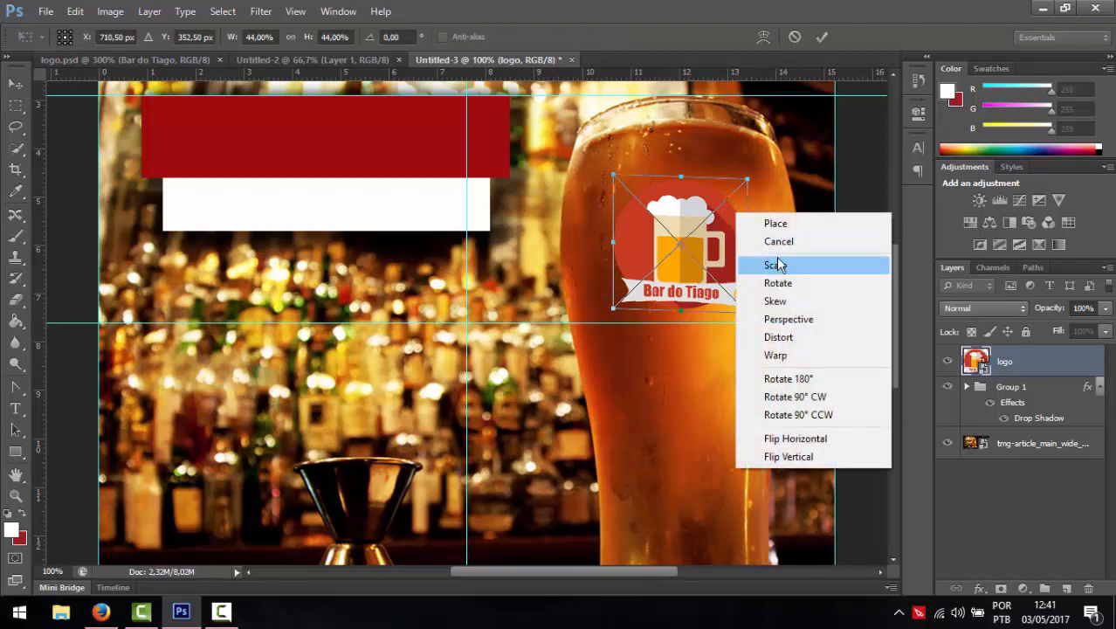
left_click(776, 356)
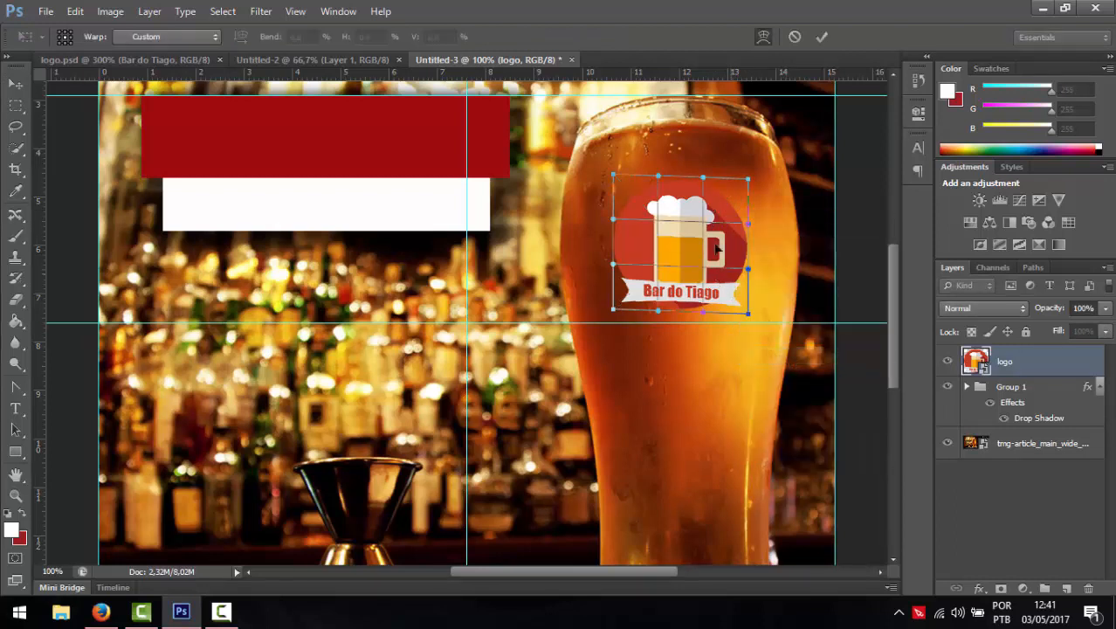
left_click_drag(751, 180, 739, 182)
left_click_drag(751, 323, 739, 316)
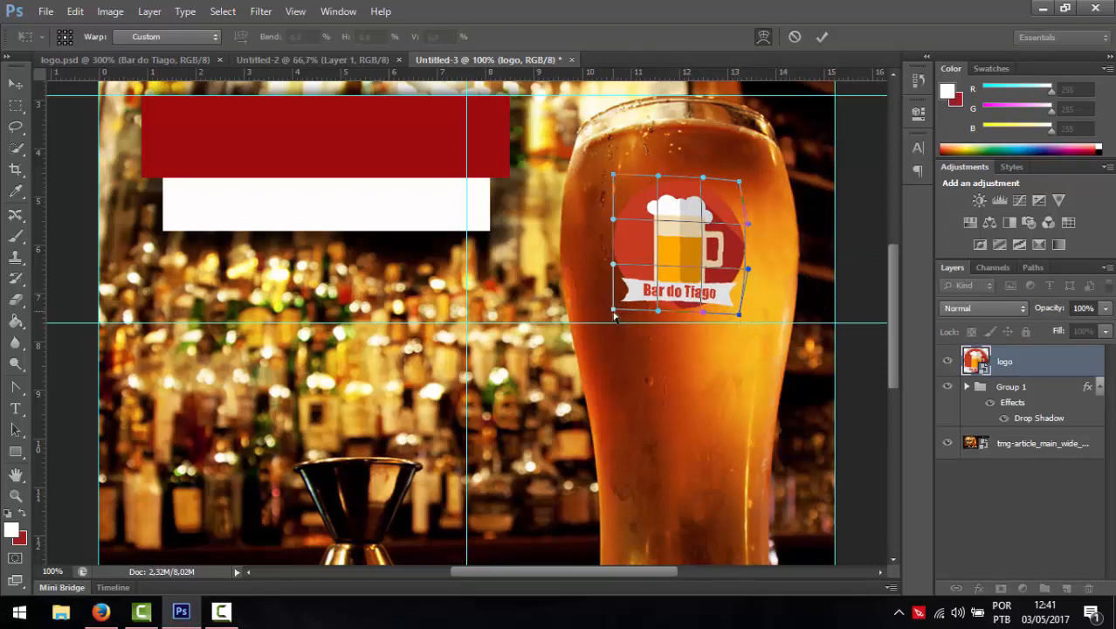
left_click_drag(613, 309, 703, 318)
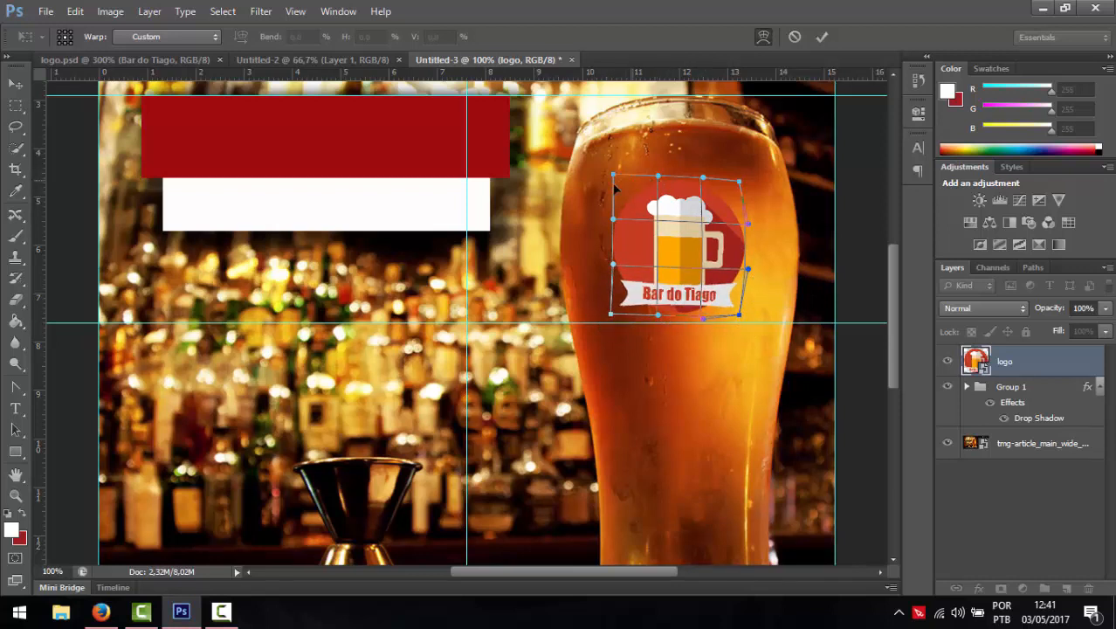
left_click_drag(613, 220, 601, 220)
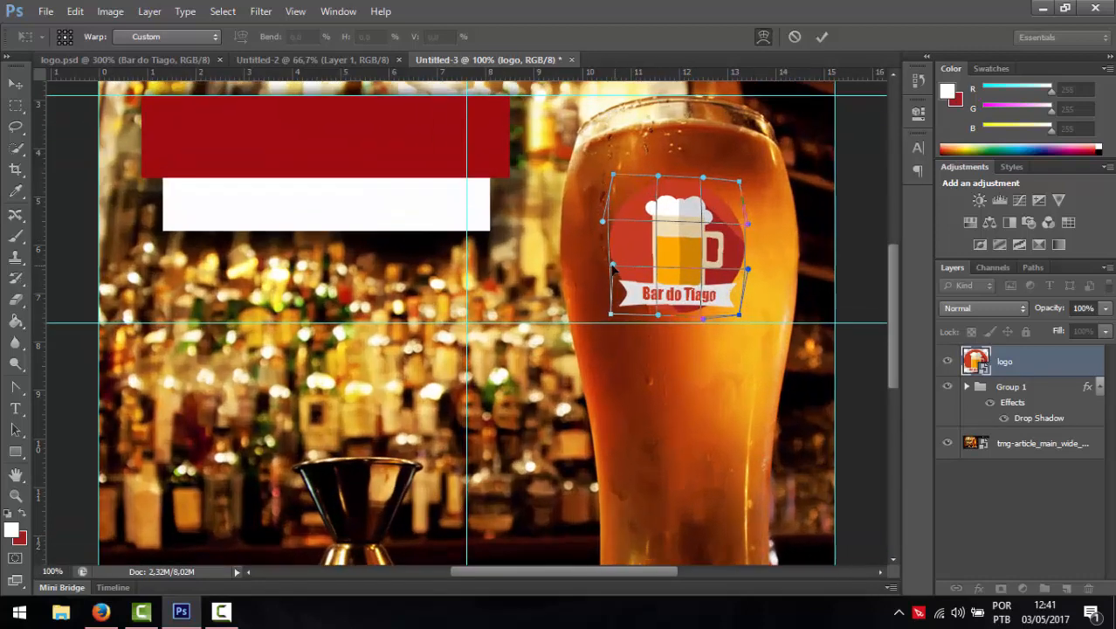
left_click_drag(613, 267, 607, 269)
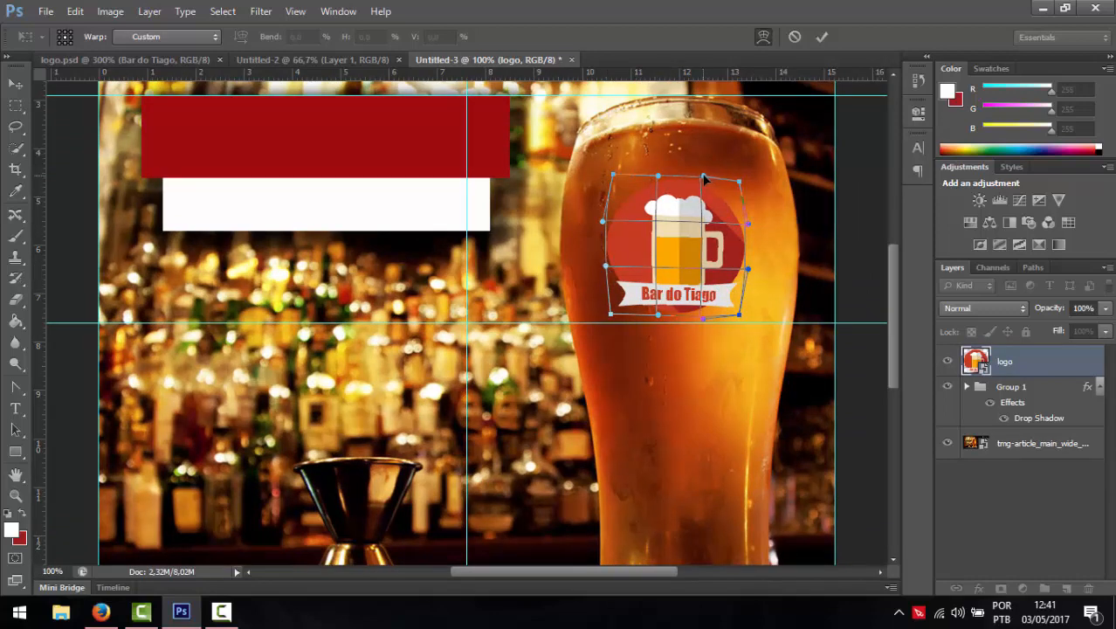
left_click_drag(659, 176, 657, 172)
key("Escape")
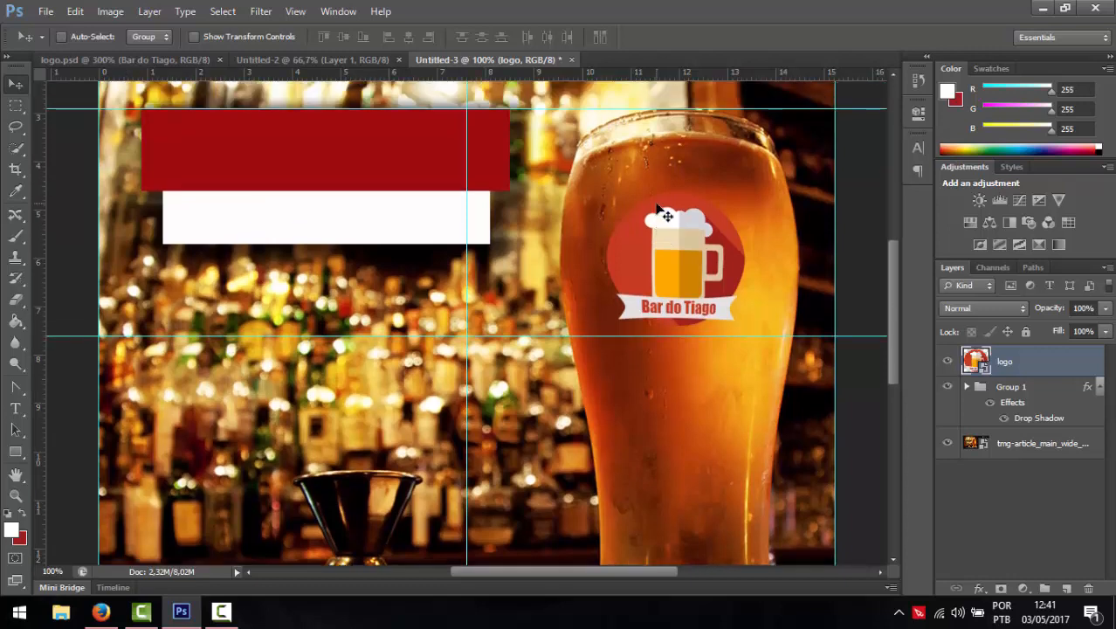
- Type the red Impact 20 pt slogan 'Uma frase de efeito' on the lower middle of the cover
scroll(663, 210, "down", 1, "alt")
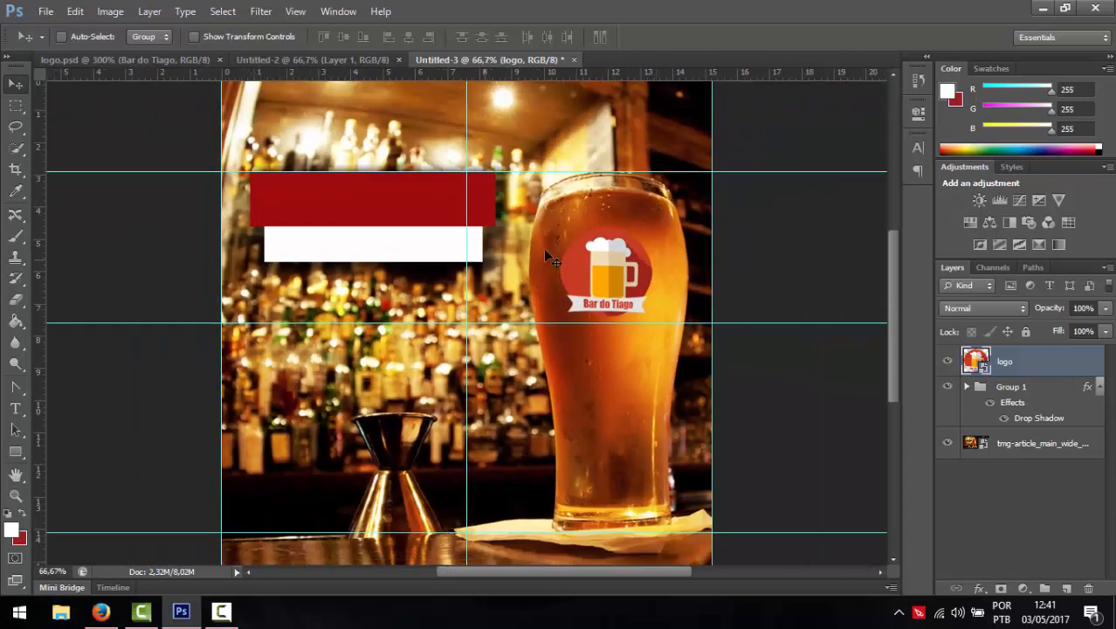
left_click(16, 408)
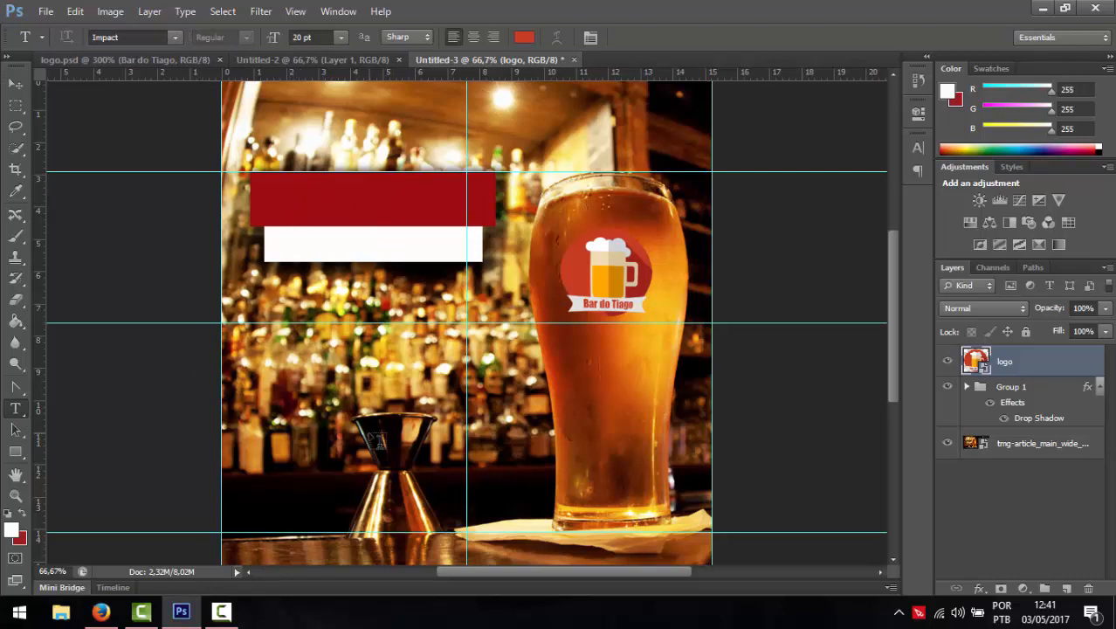
left_click(375, 437)
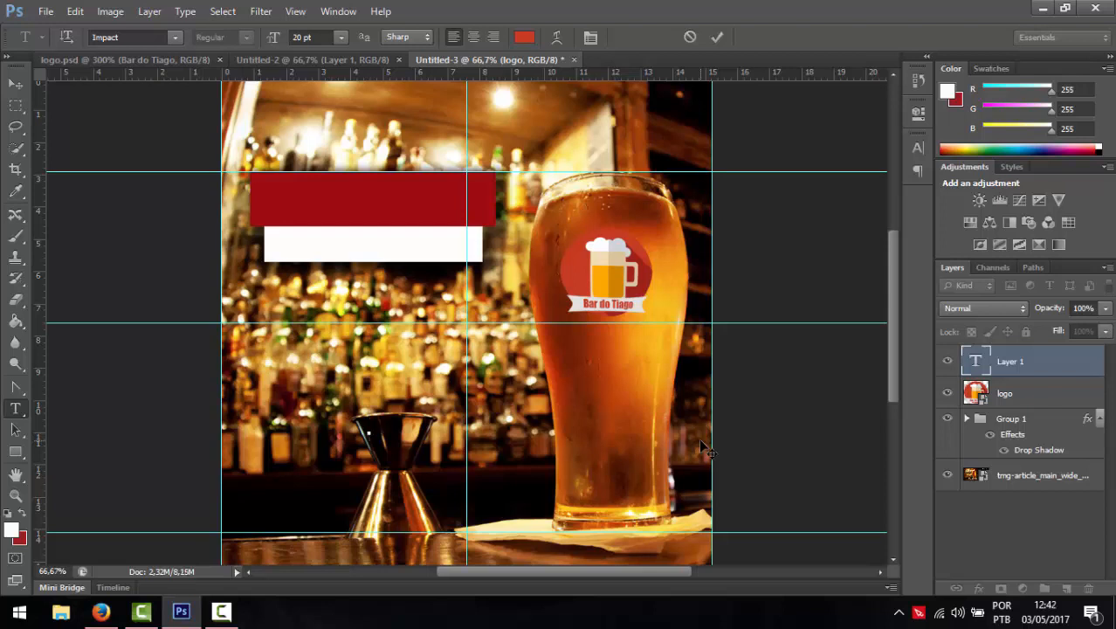
type("Uma frase de ")
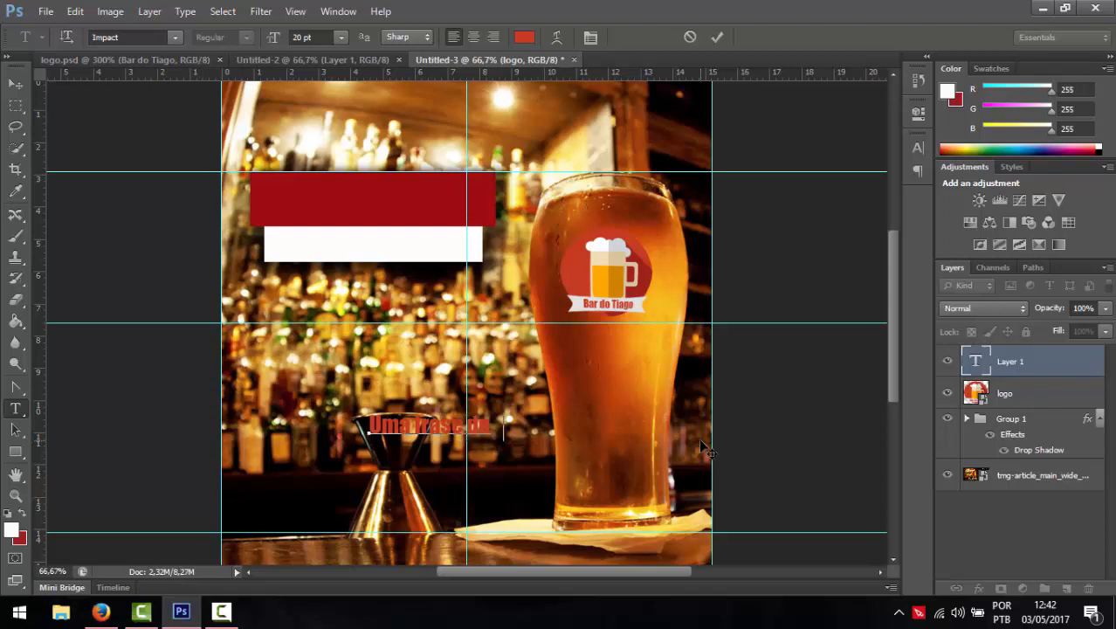
type("efeito")
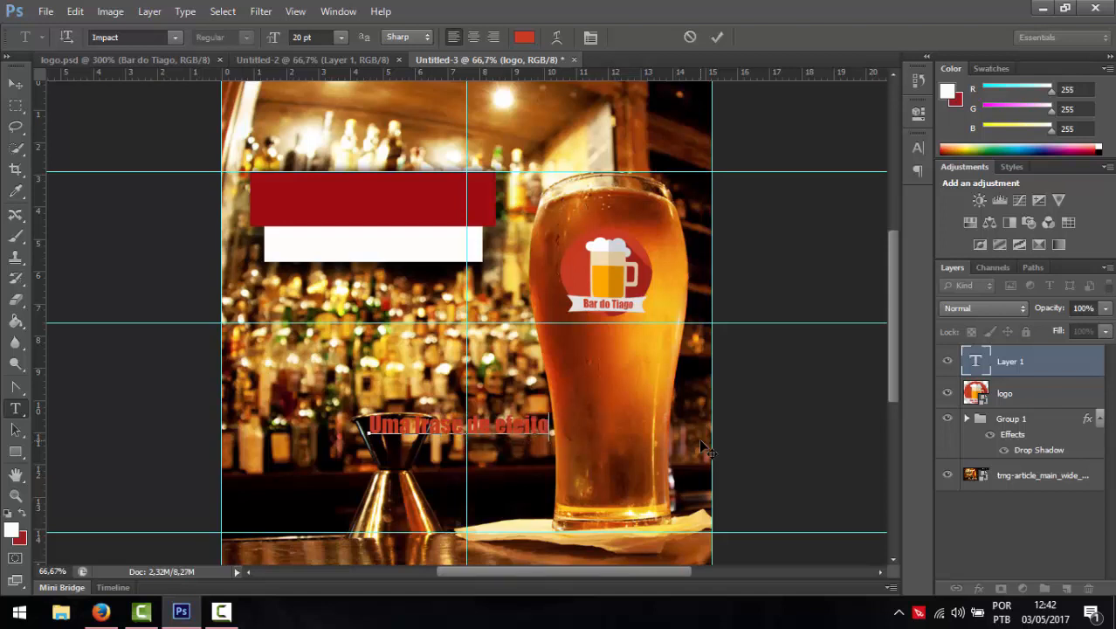
left_click(14, 83)
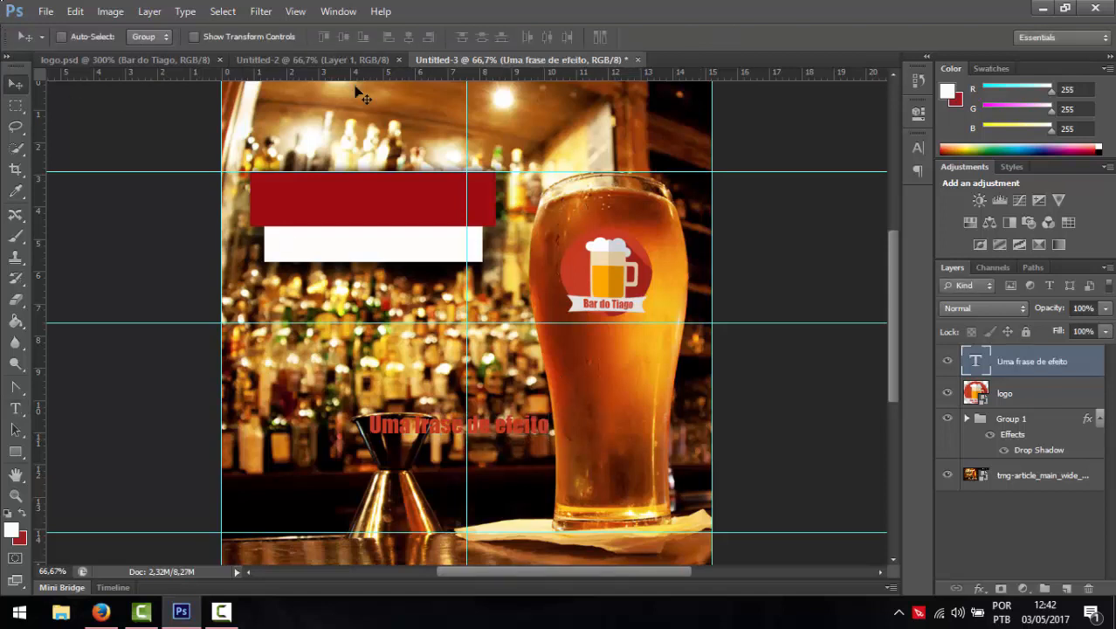
- Move the slogan up into the red banner and change its colour to white
left_click_drag(404, 422, 326, 197)
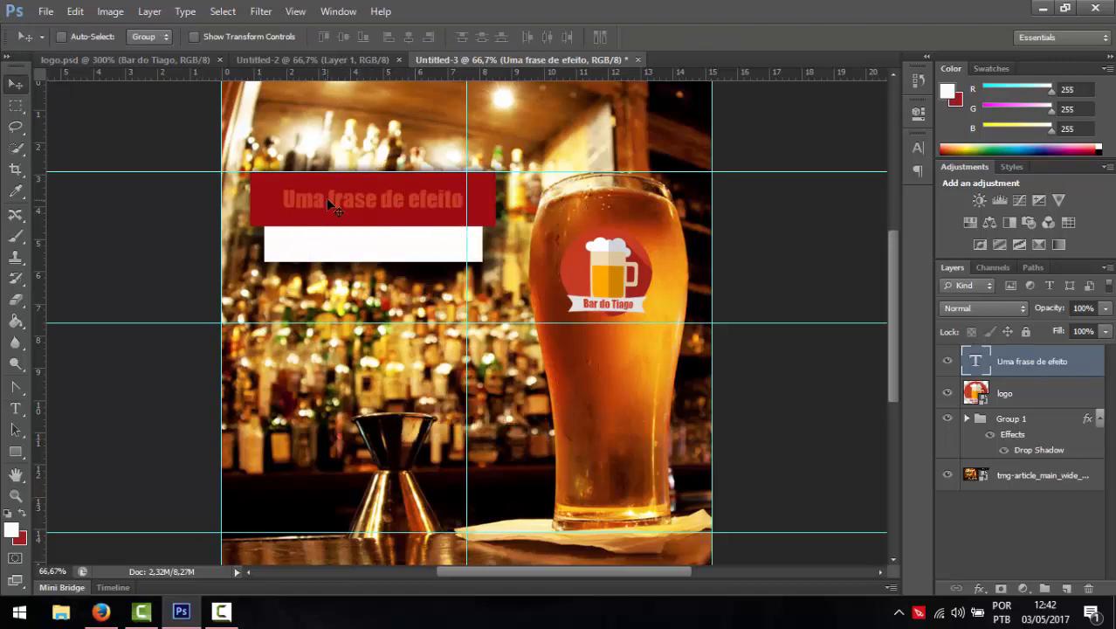
left_click(15, 408)
left_click(383, 202)
left_click_drag(464, 201, 391, 127)
left_click(524, 37)
left_click(595, 186)
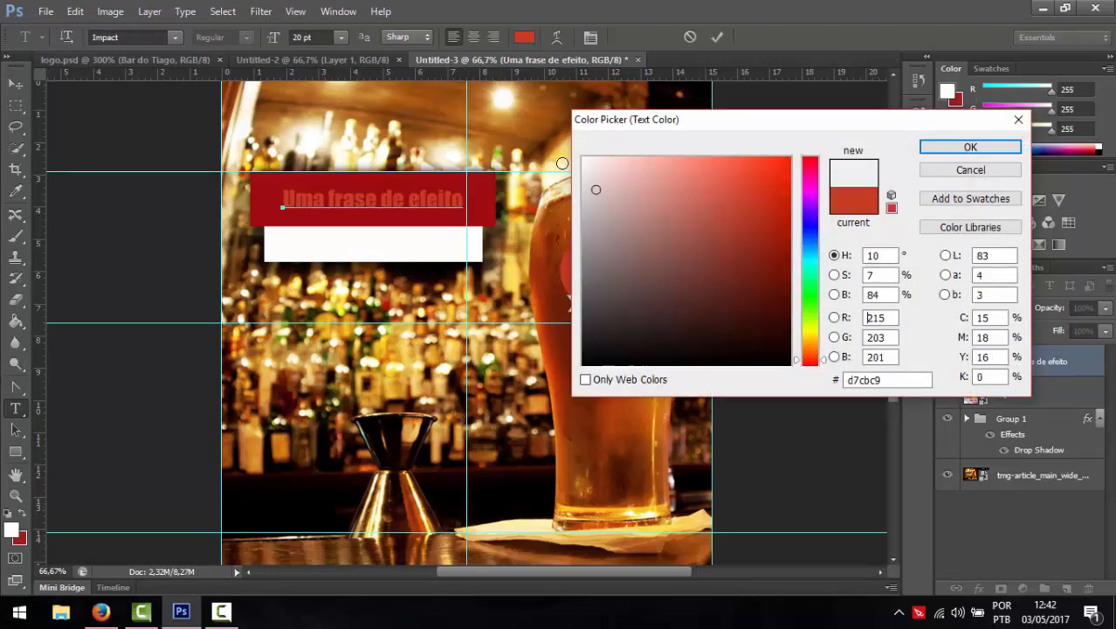
left_click(584, 159)
left_click(938, 148)
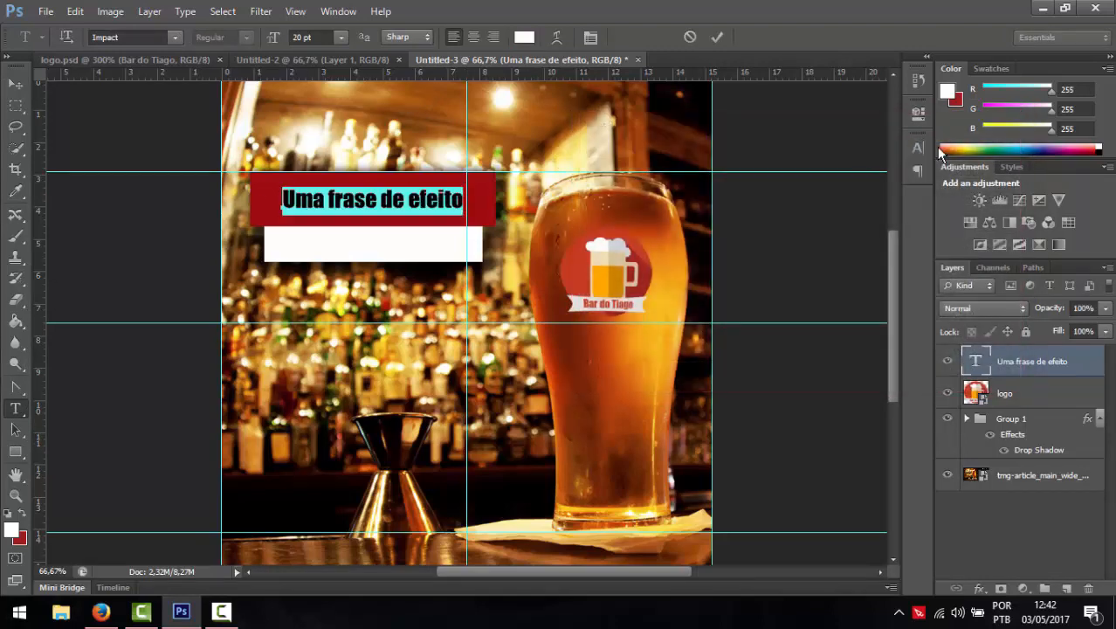
- Try Letter Gothic Std, Microsoft Yi Baiti and Rage Italic fonts on the slogan
left_click(176, 43)
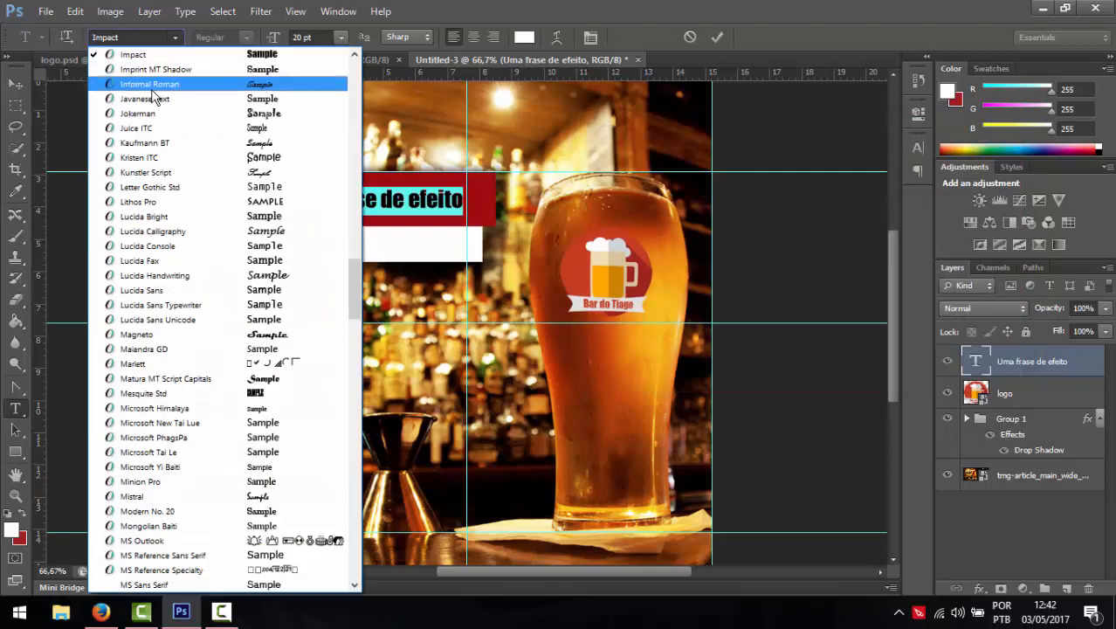
left_click(148, 187)
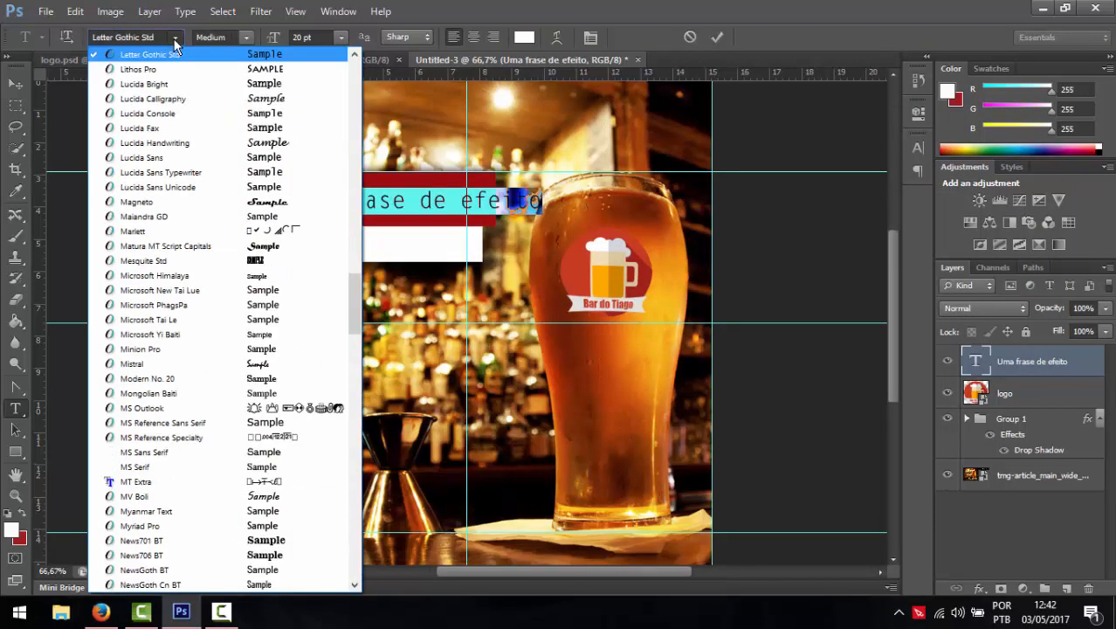
left_click(175, 36)
left_click(149, 339)
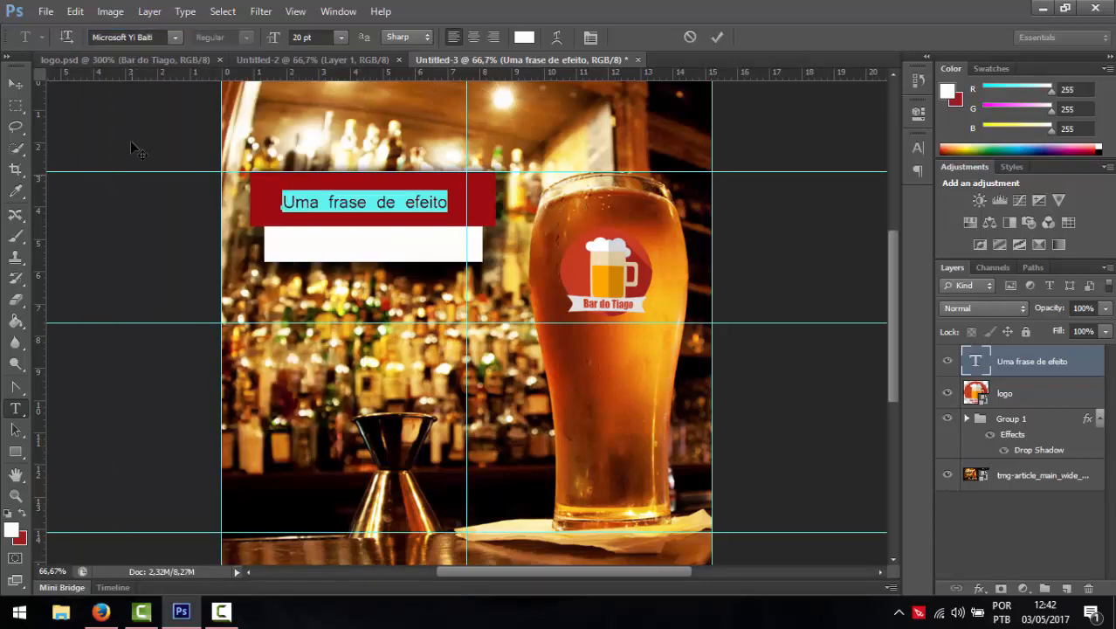
left_click(175, 37)
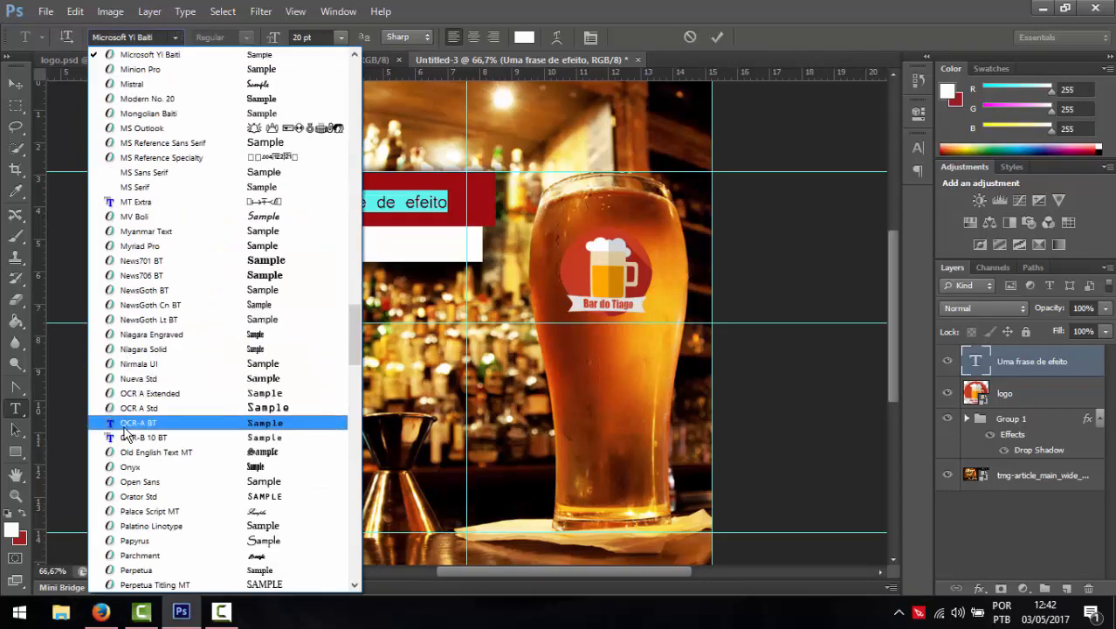
scroll(126, 434, "down", 3)
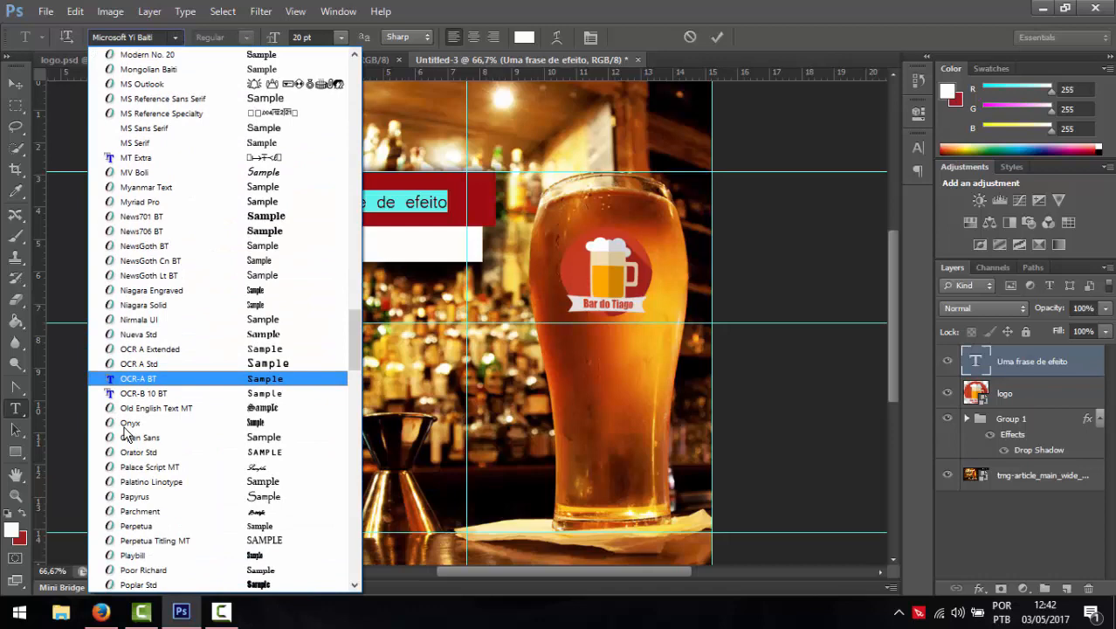
scroll(127, 434, "down", 15)
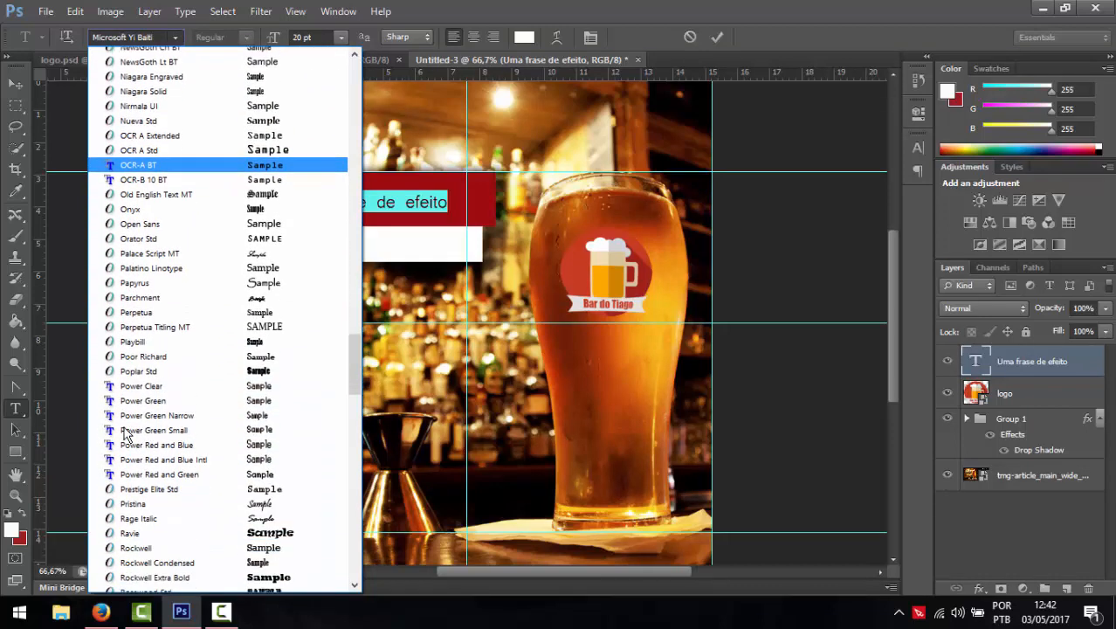
scroll(357, 365, "down", 8)
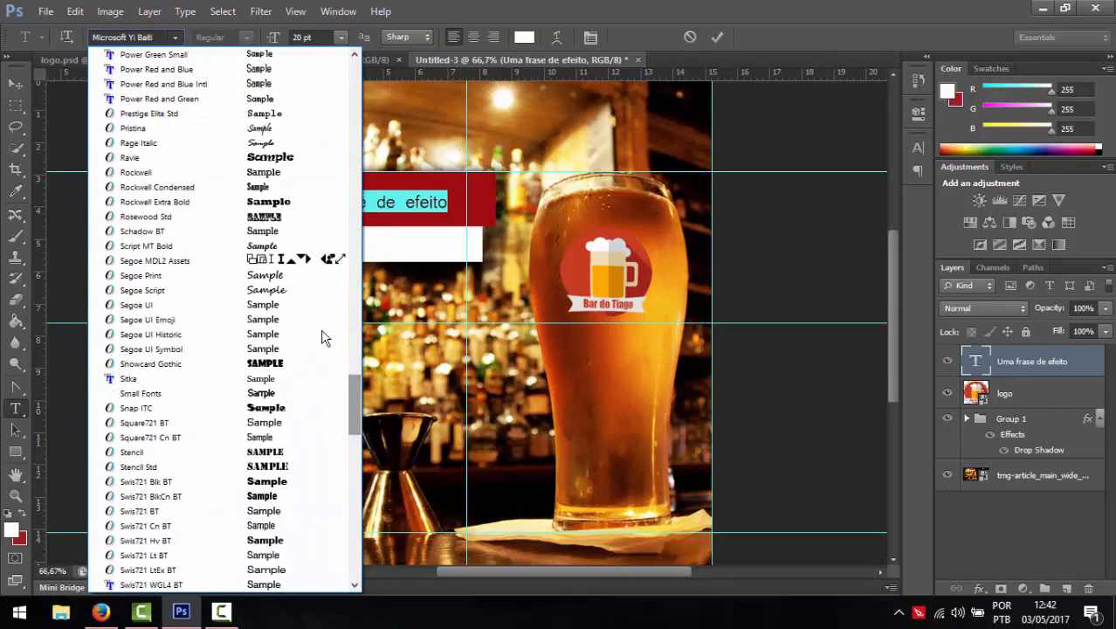
left_click(276, 143)
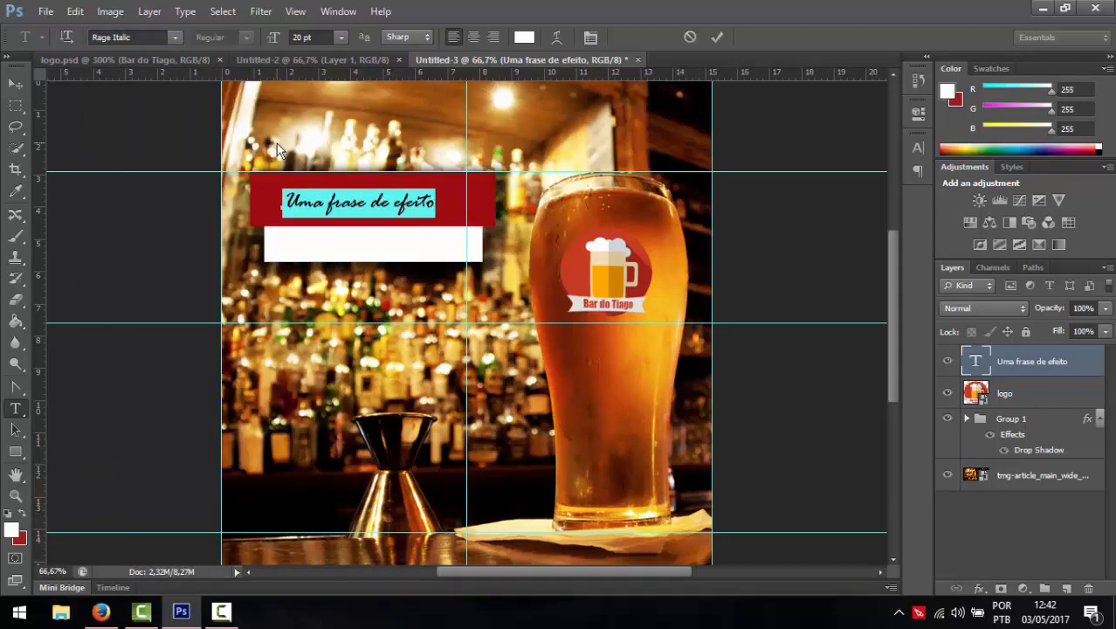
- Try Pristina and MV Boli, then settle on Futura Bk BT for the slogan
left_click(177, 33)
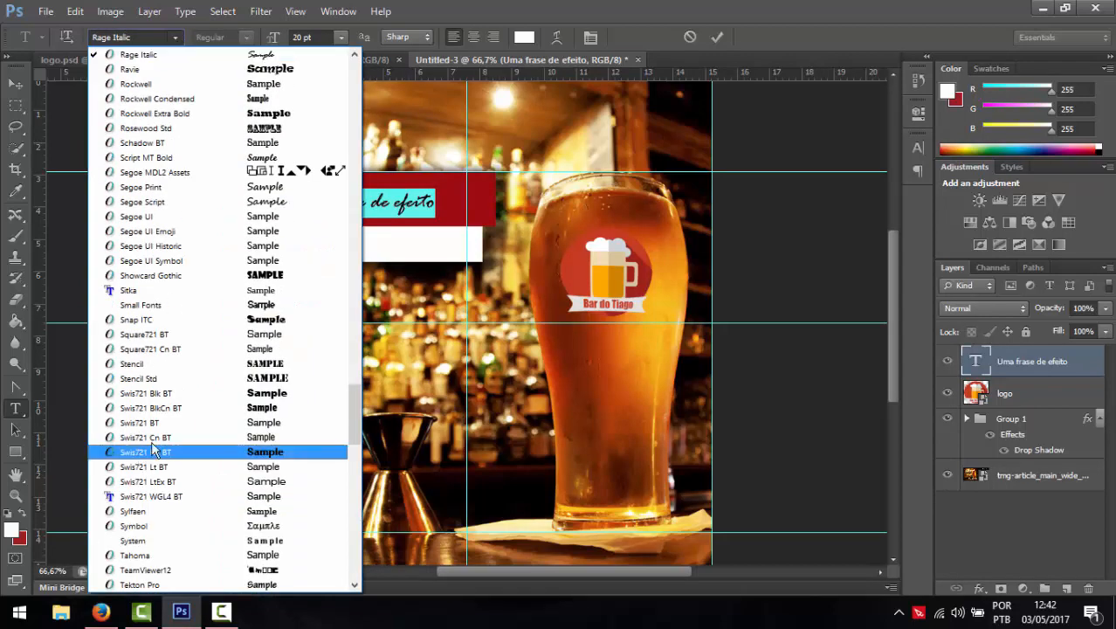
scroll(218, 395, "up", 1)
scroll(219, 394, "up", 3)
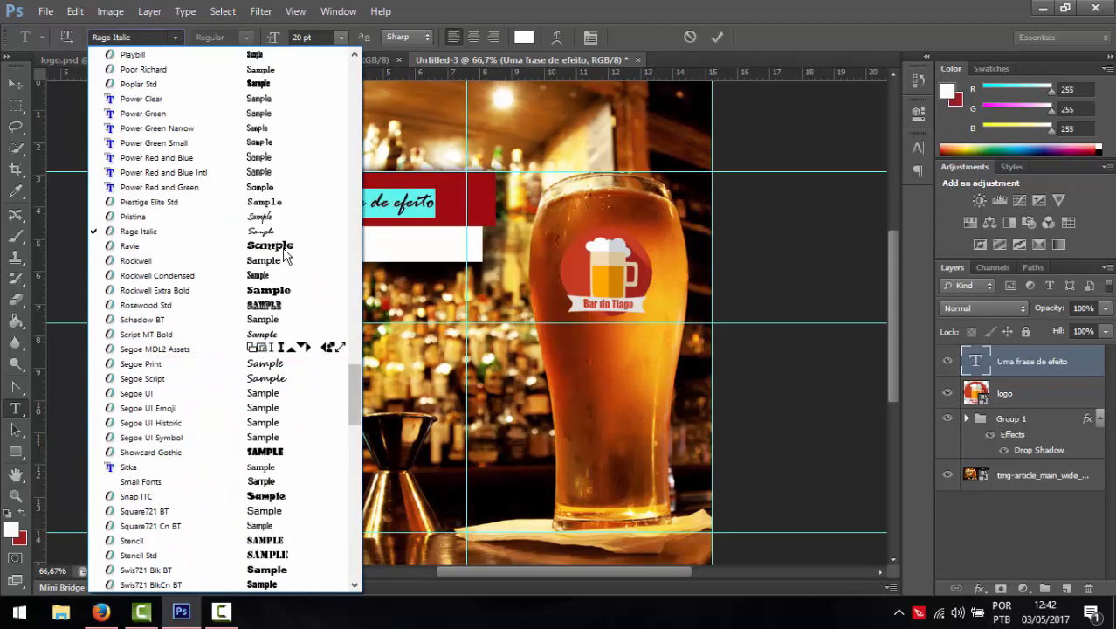
left_click(267, 217)
left_click(177, 37)
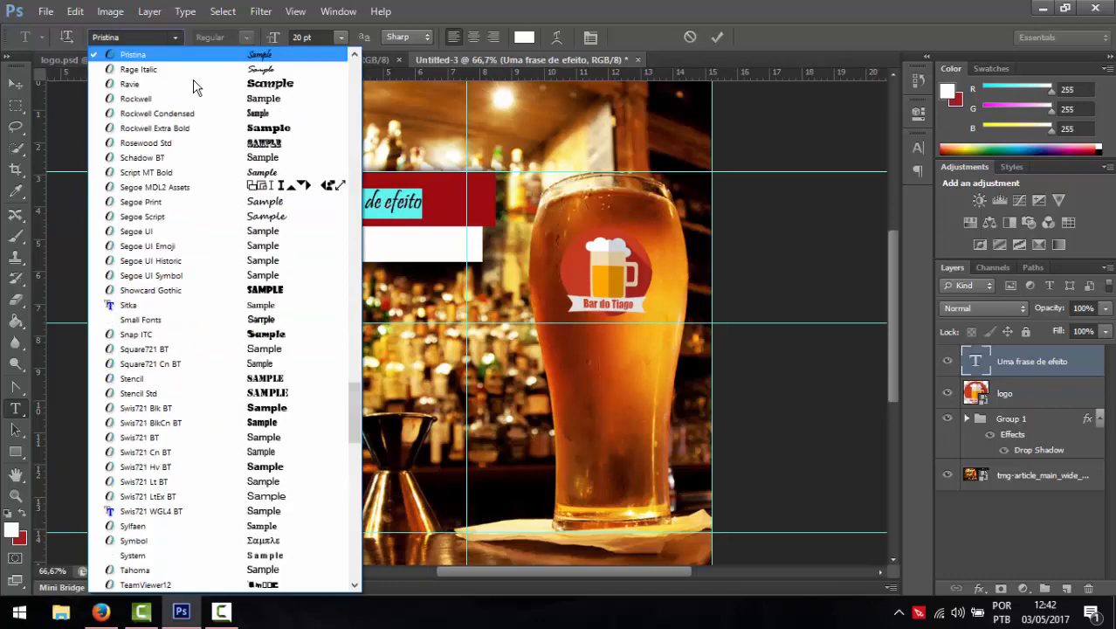
scroll(288, 282, "up", 2)
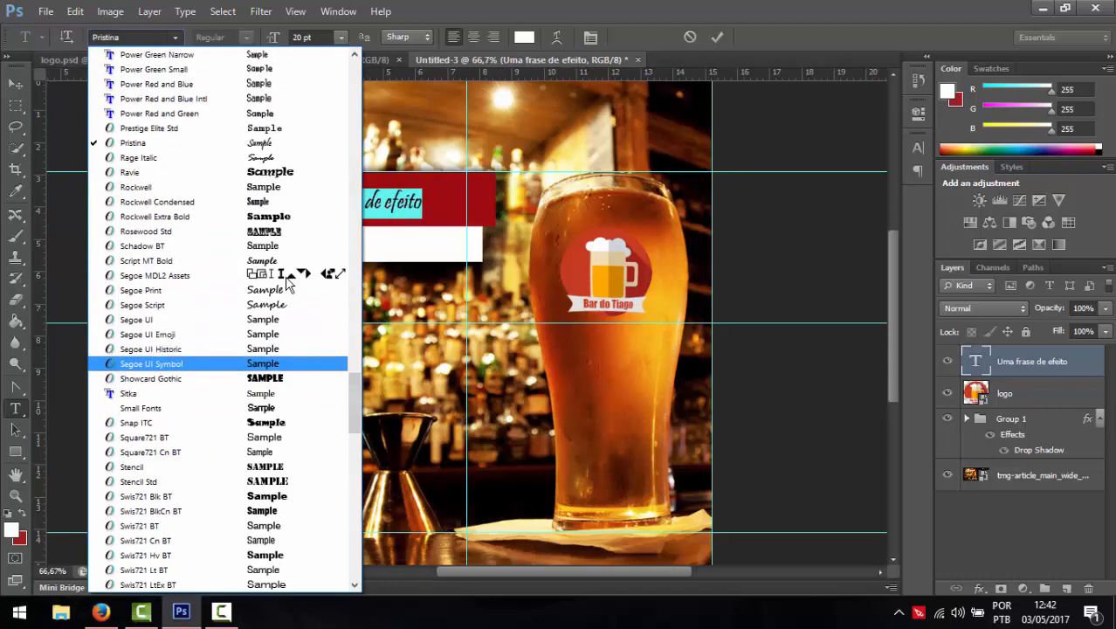
scroll(288, 282, "up", 5)
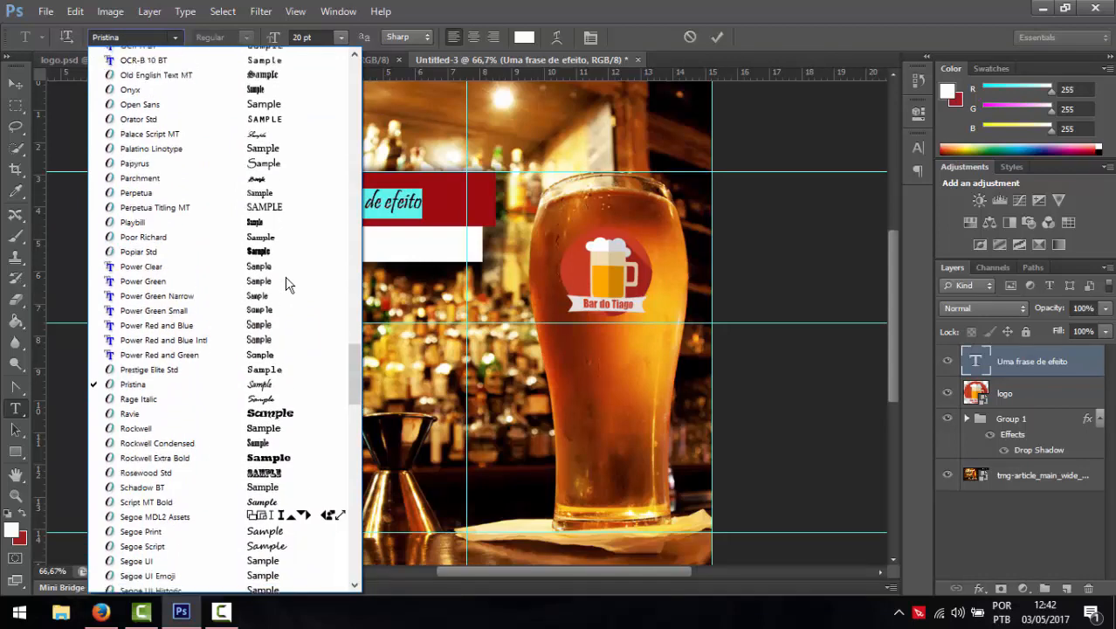
scroll(288, 282, "up", 5)
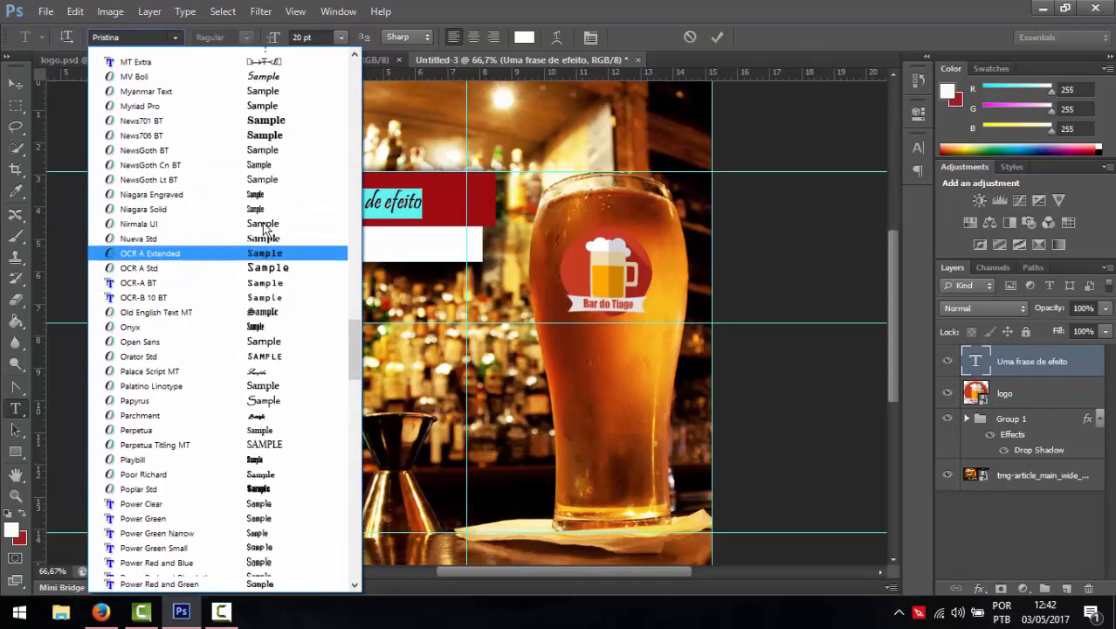
scroll(266, 228, "up", 3)
left_click(260, 216)
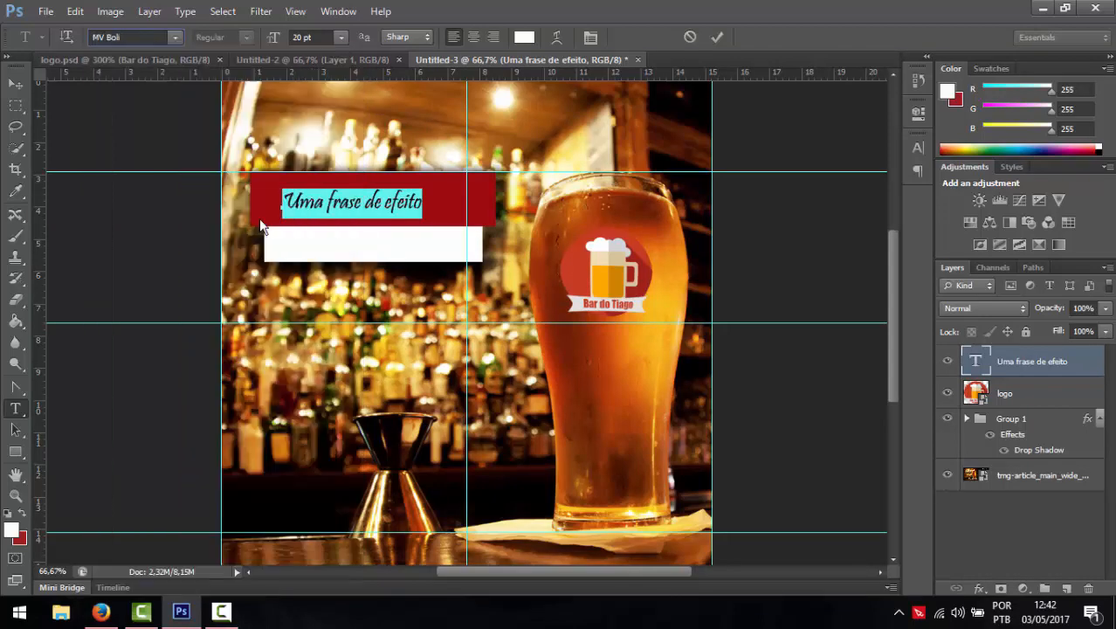
left_click(174, 37)
scroll(200, 180, "up", 4)
scroll(199, 186, "up", 9)
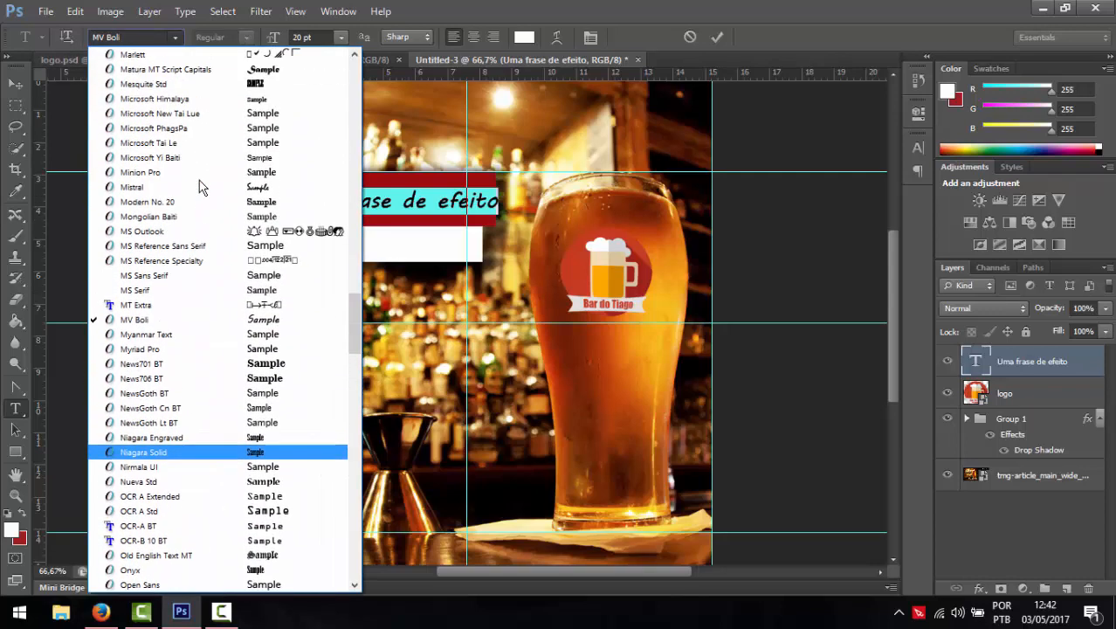
scroll(200, 186, "up", 4)
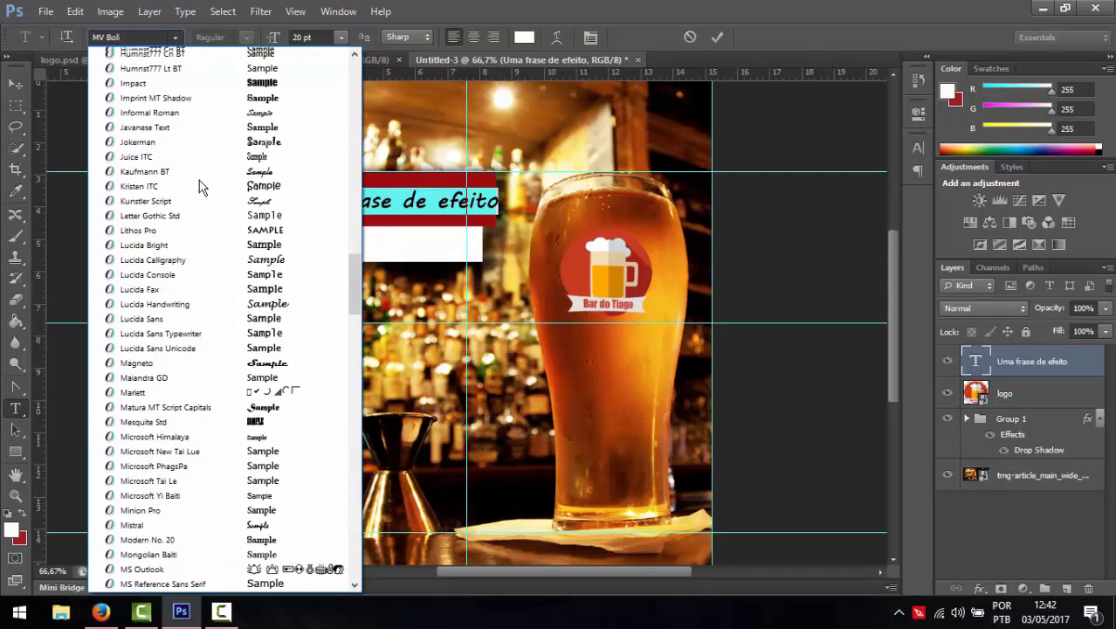
scroll(208, 204, "up", 8)
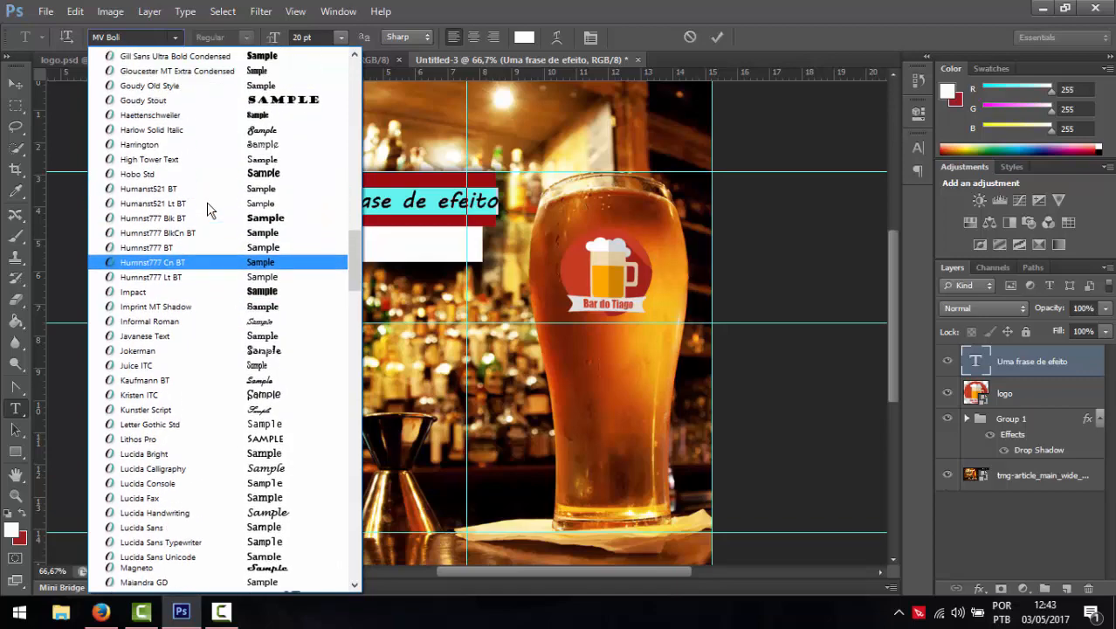
scroll(171, 350, "up", 7)
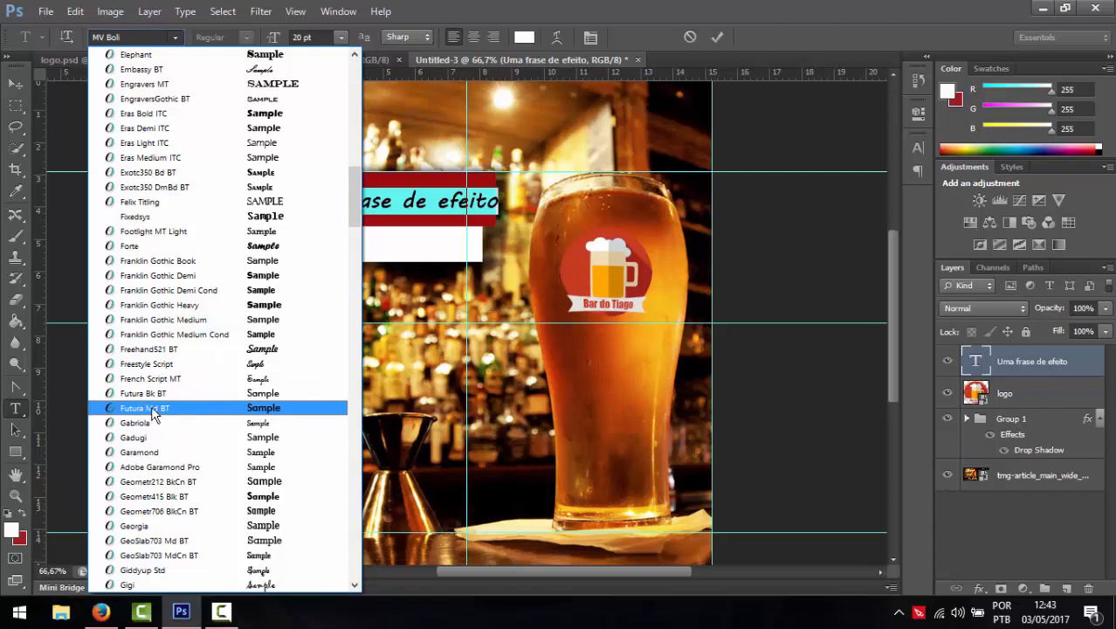
left_click(150, 393)
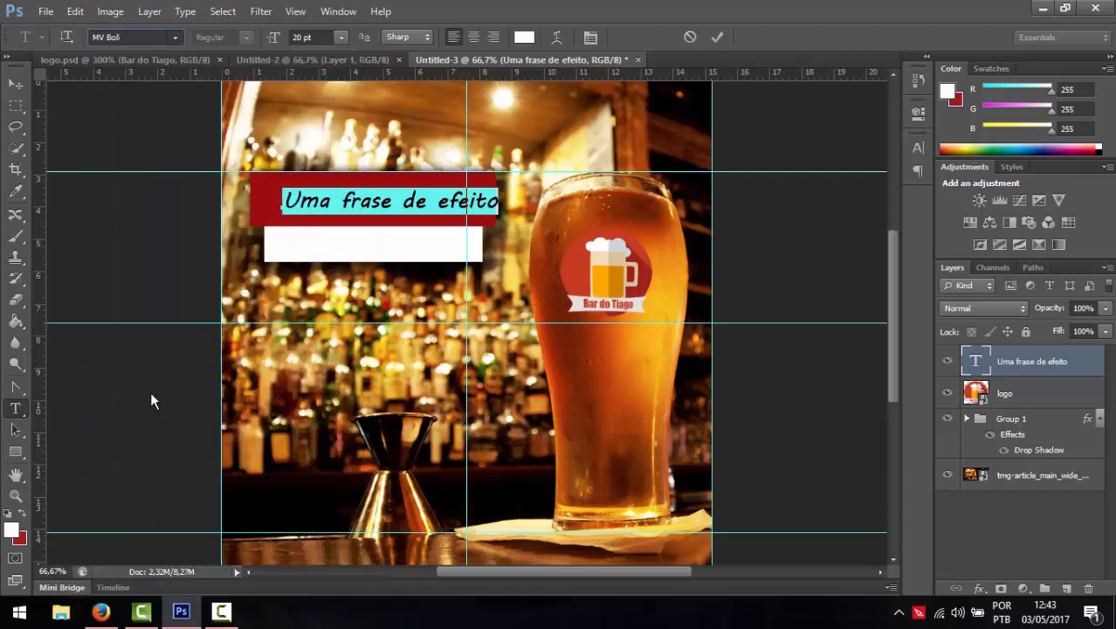
left_click(14, 85)
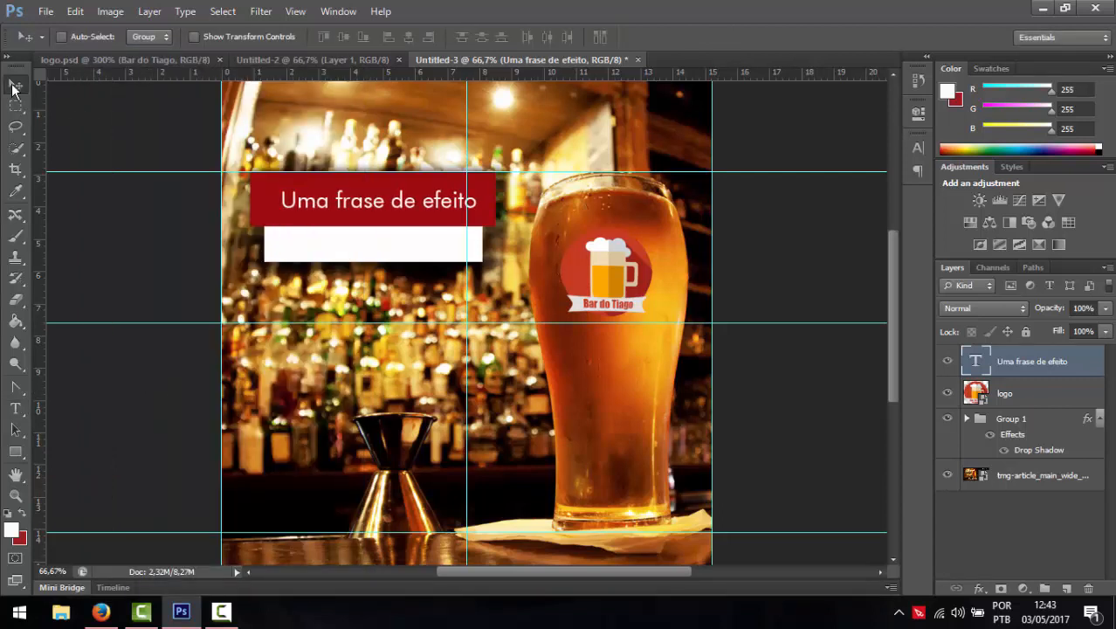
- Nudge the slogan left and ungroup Group 1 into its two rectangles
key("Left")
key("Left")
key("Left")
key("Left")
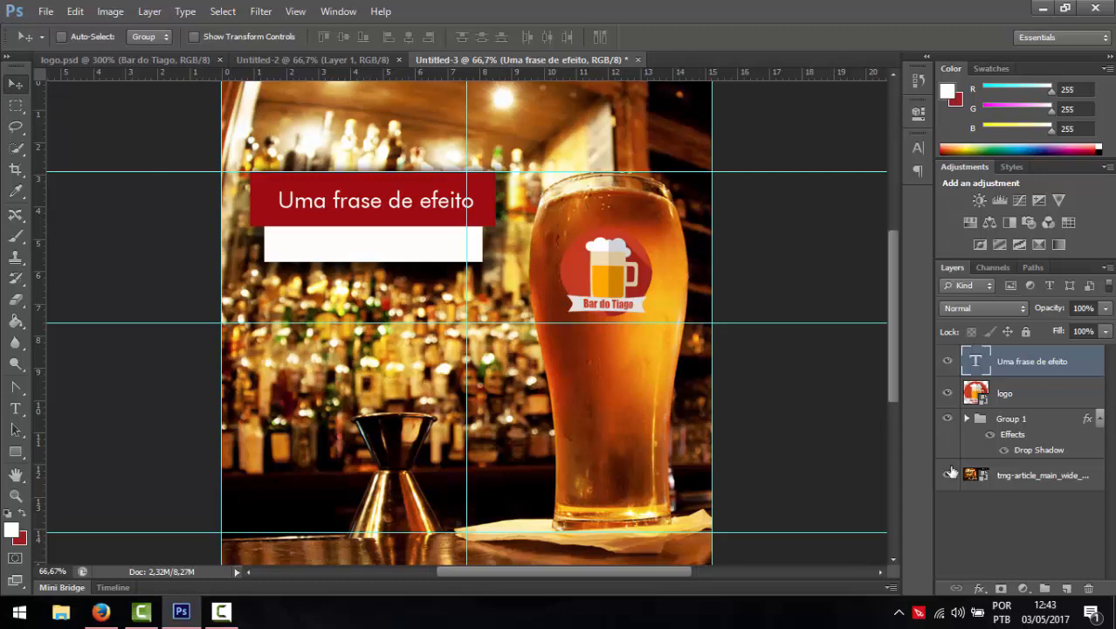
left_click(1099, 420)
left_click(1100, 420)
left_click(1099, 420)
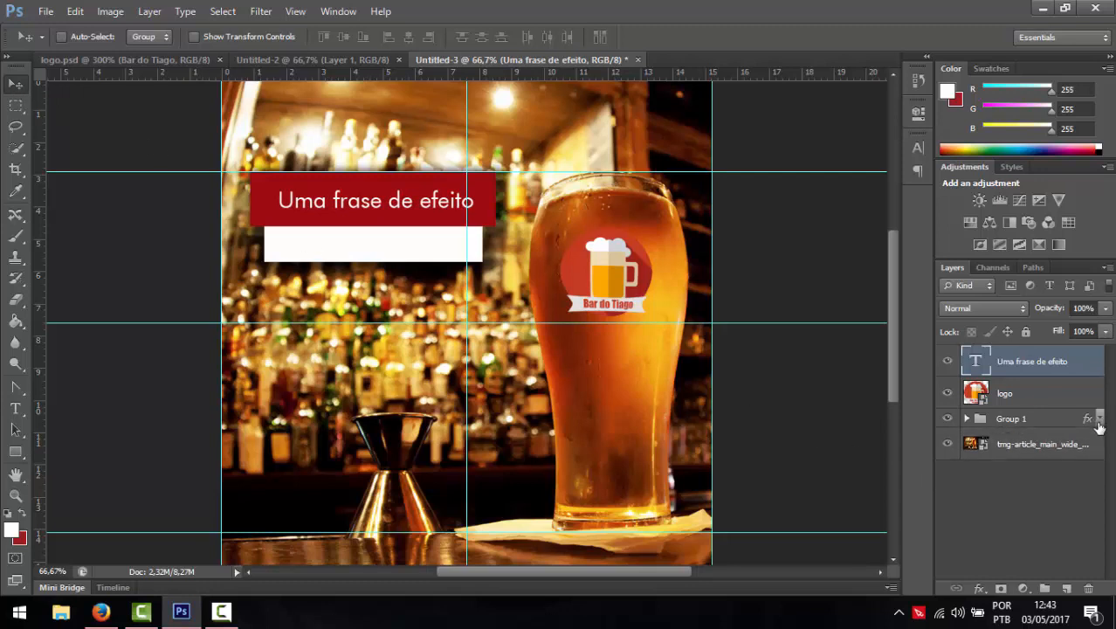
left_click(1021, 420)
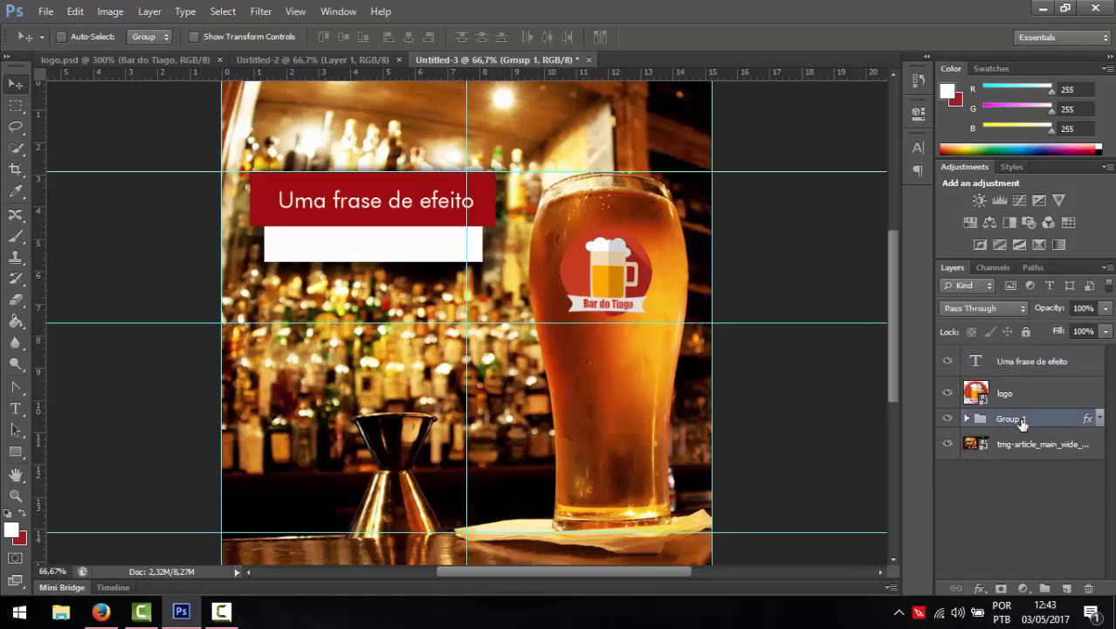
right_click(1015, 421)
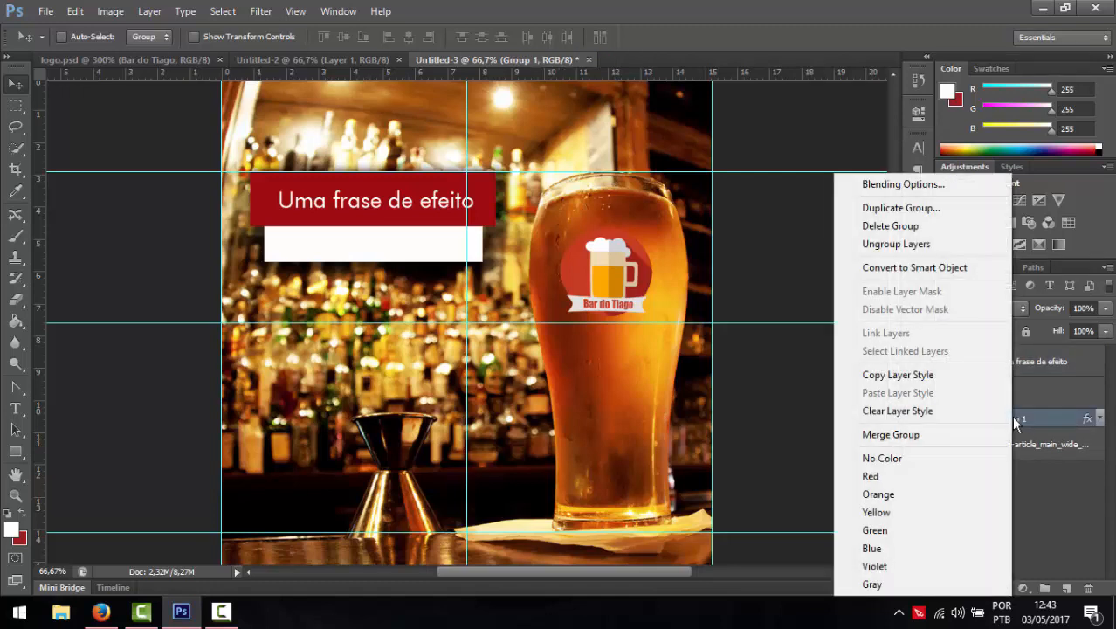
left_click(921, 244)
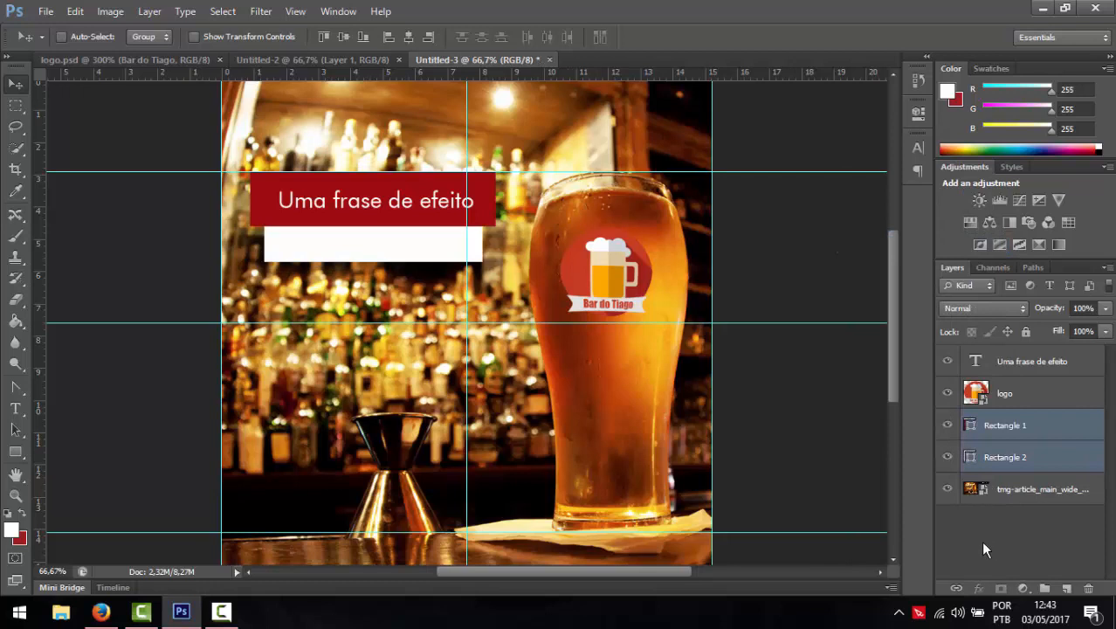
- Centre the slogan text layer horizontally on the red Rectangle 1
left_click(984, 547)
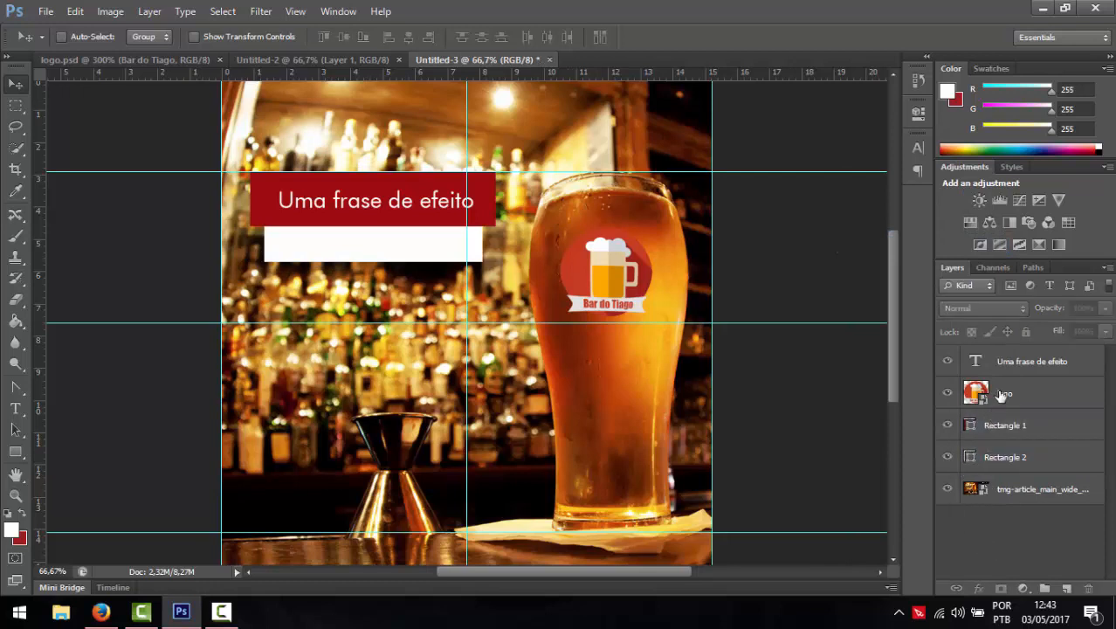
left_click(1004, 362)
left_click(1004, 426, "ctrl")
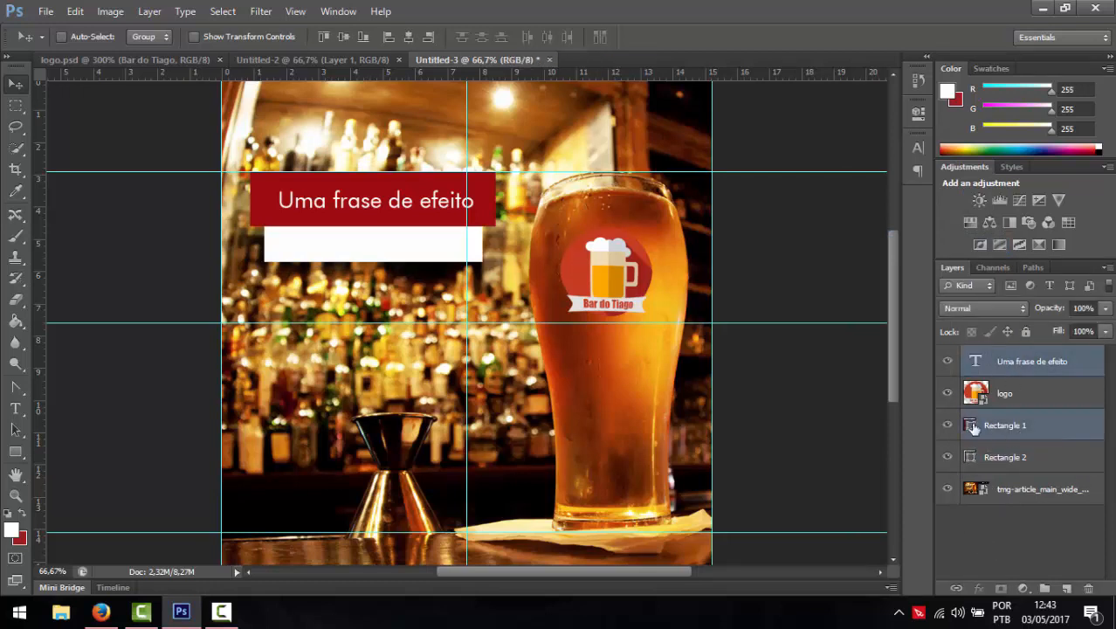
left_click(408, 37)
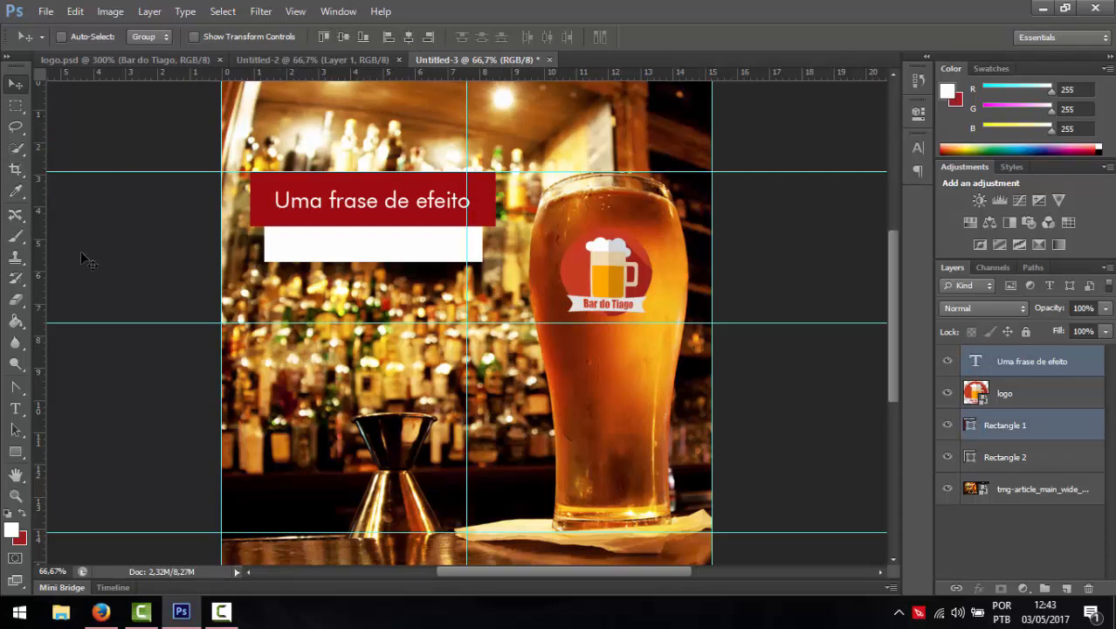
left_click(15, 407)
- Add the supporting phrase 'Um frase de apoio' and move it into the white bar
left_click(164, 362)
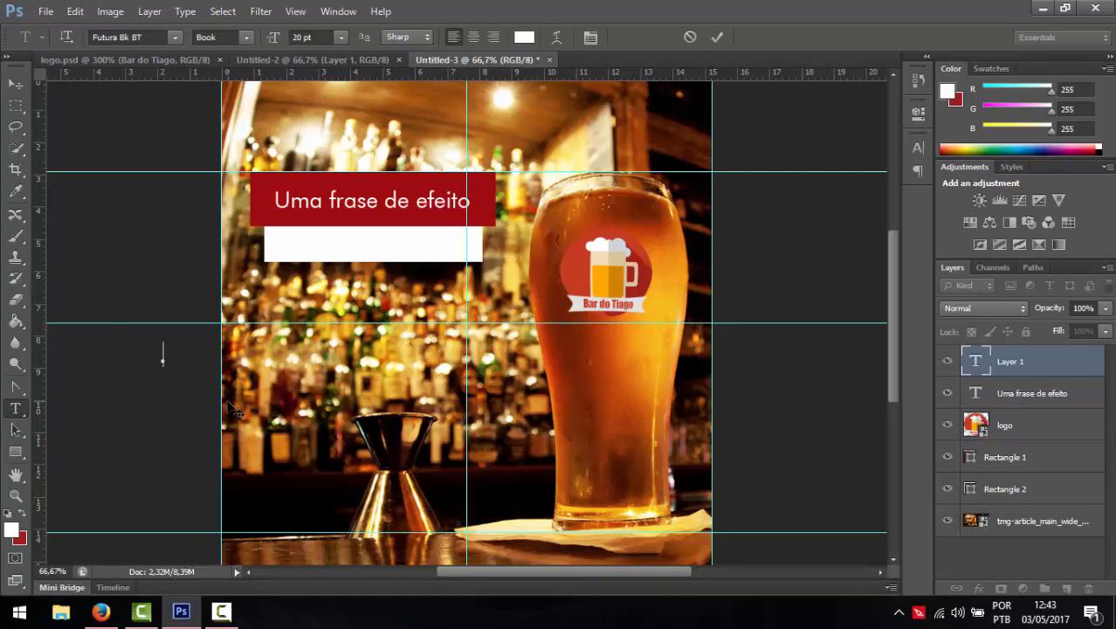
type("ase de")
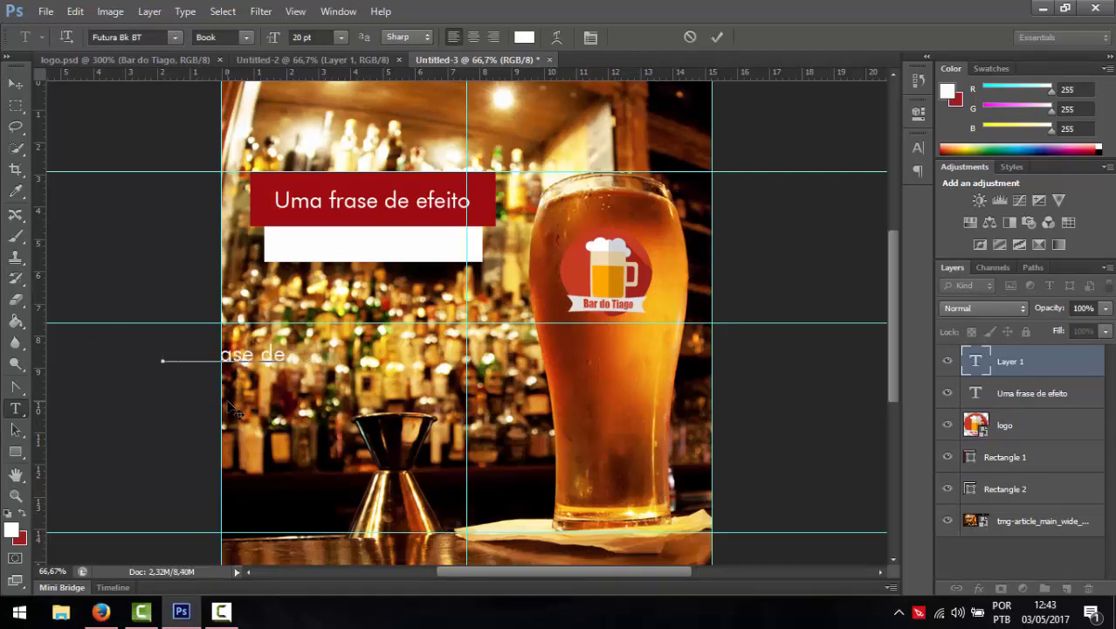
type(" apoio")
left_click(16, 83)
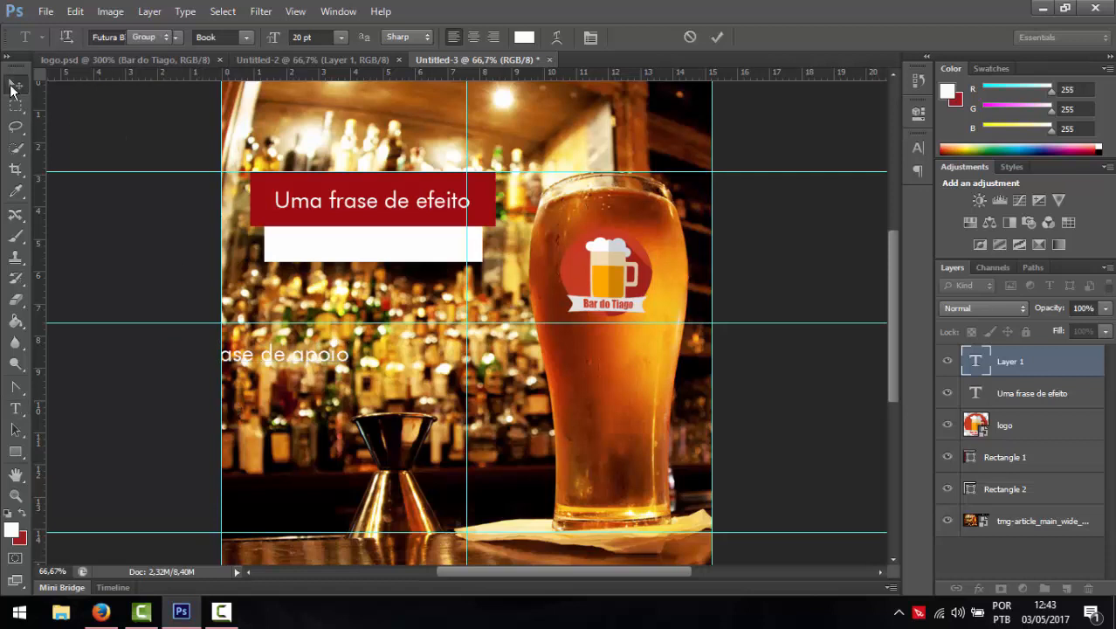
left_click_drag(280, 340, 398, 252)
- Make the supporting phrase the banner's dark red at 16 pt
left_click(12, 412)
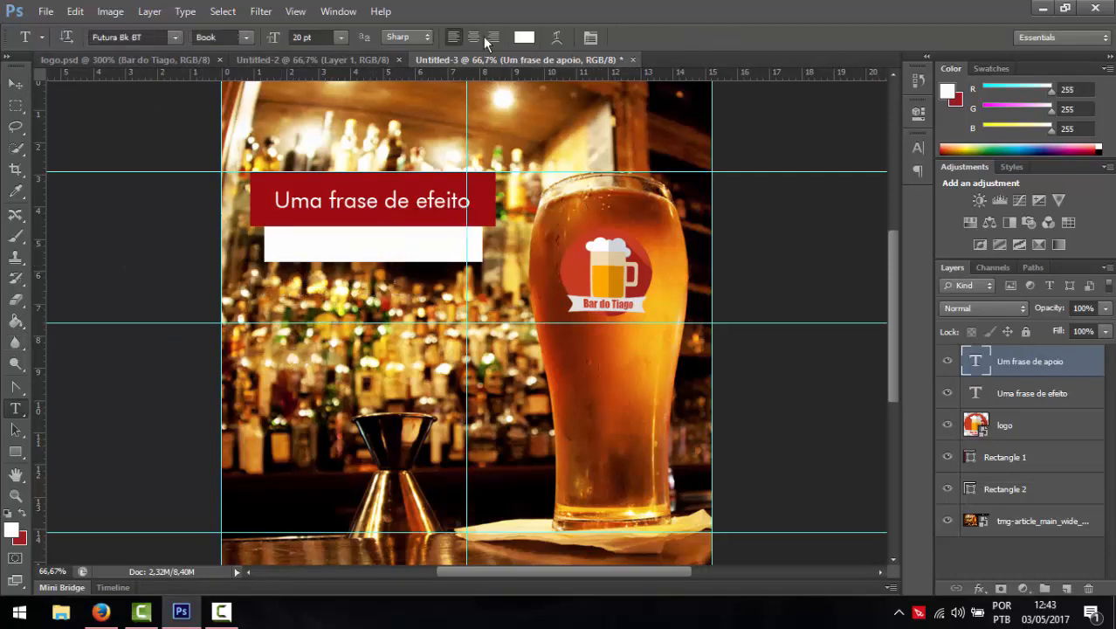
left_click(523, 38)
mouse_move(581, 180)
left_mouse_down()
mouse_move(725, 160)
mouse_move(701, 240)
mouse_move(739, 264)
left_mouse_up()
left_click(472, 184)
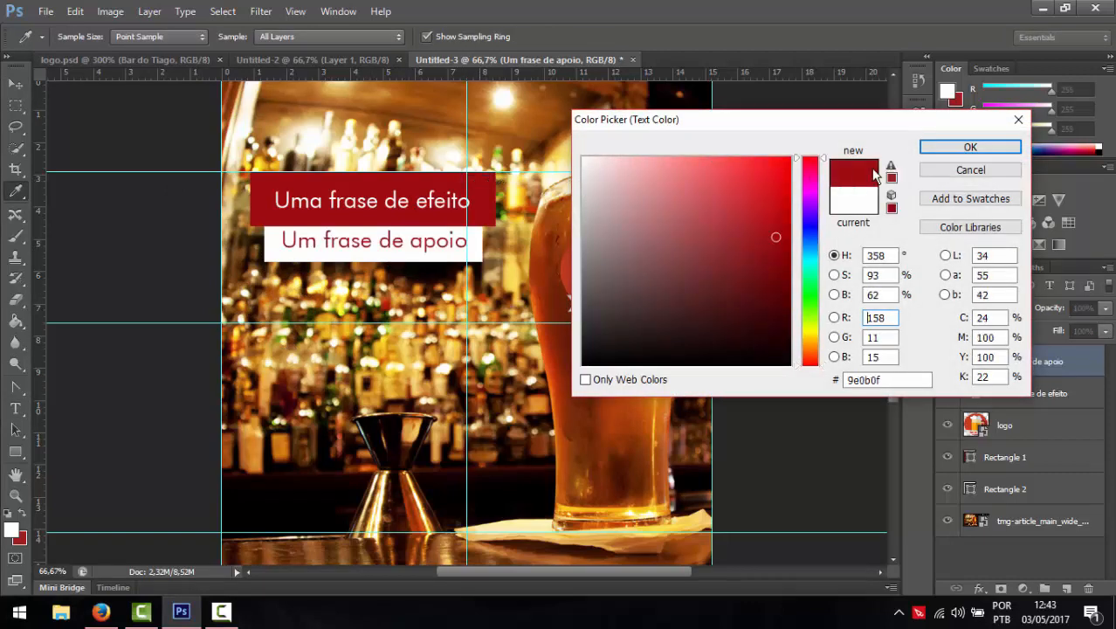
left_click(967, 147)
left_click(324, 35)
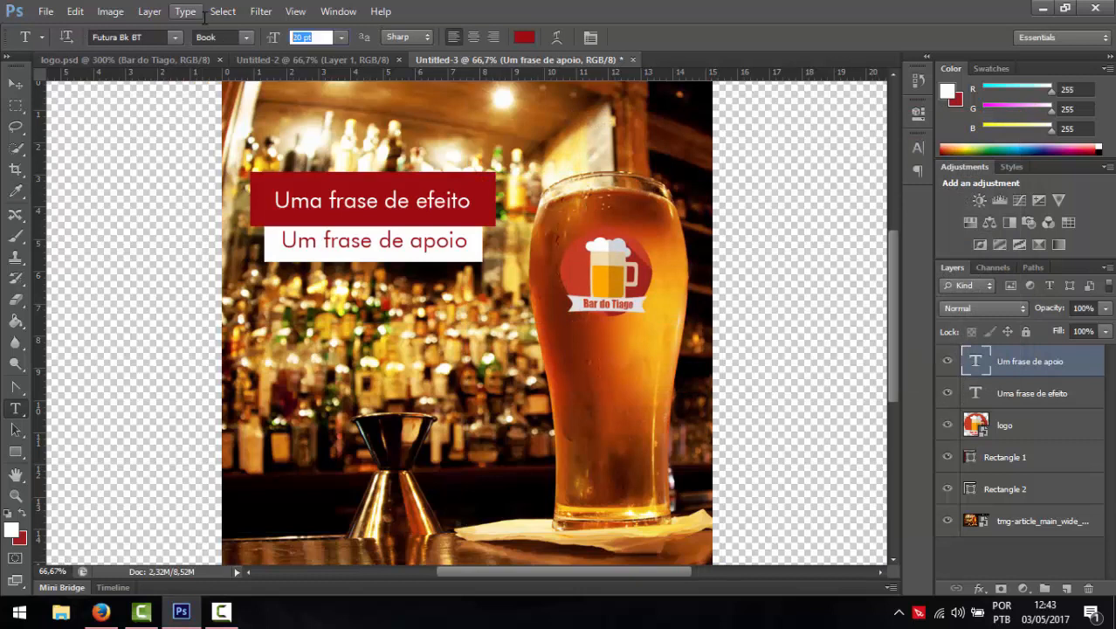
type("16")
key("Return")
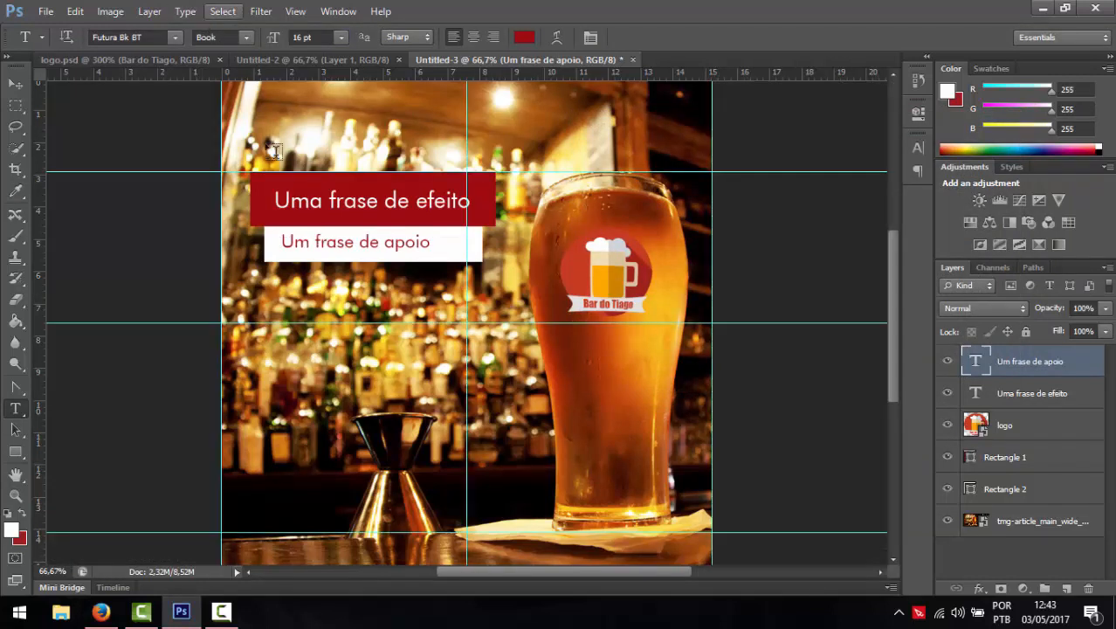
- Extend the supporting line to read 'Um frase de apoio aqui'
left_click(426, 243)
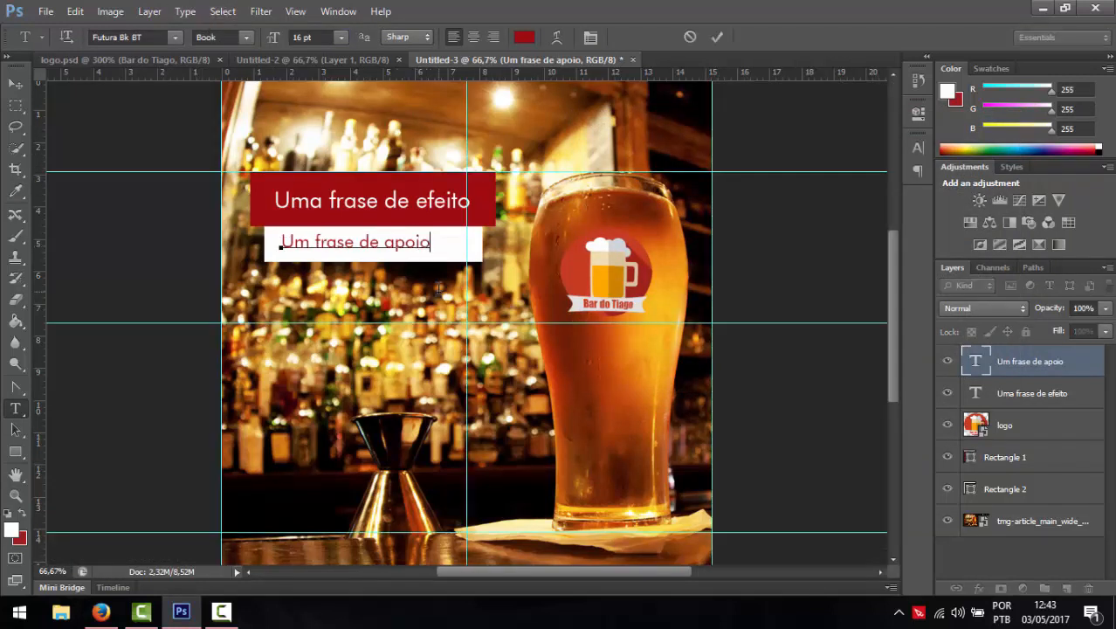
type("aqui")
left_click(16, 84)
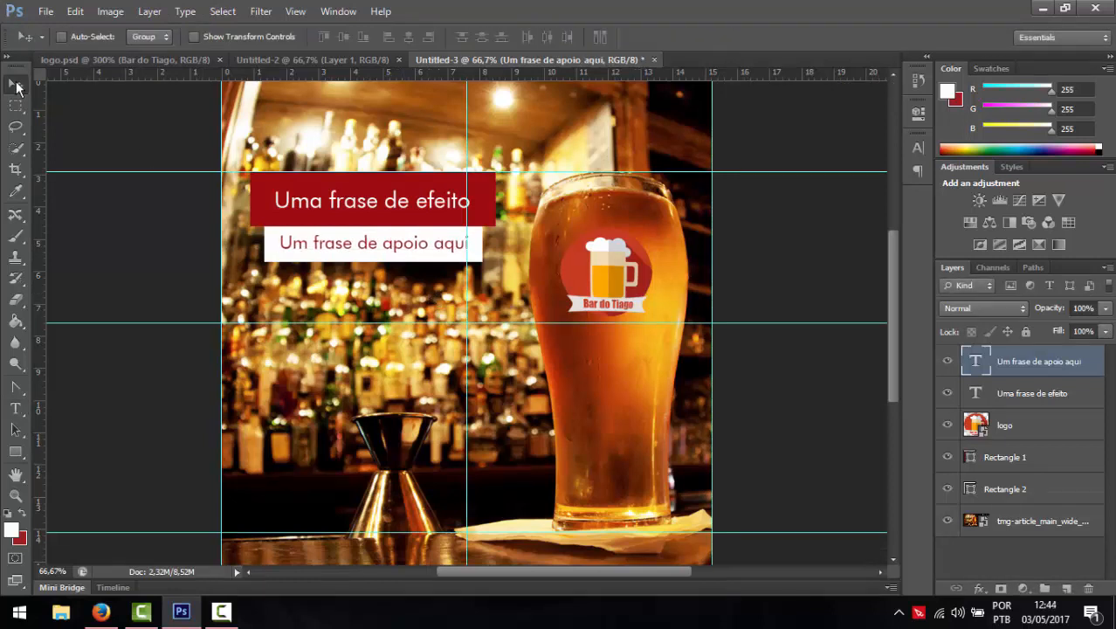
left_click(987, 486, "ctrl")
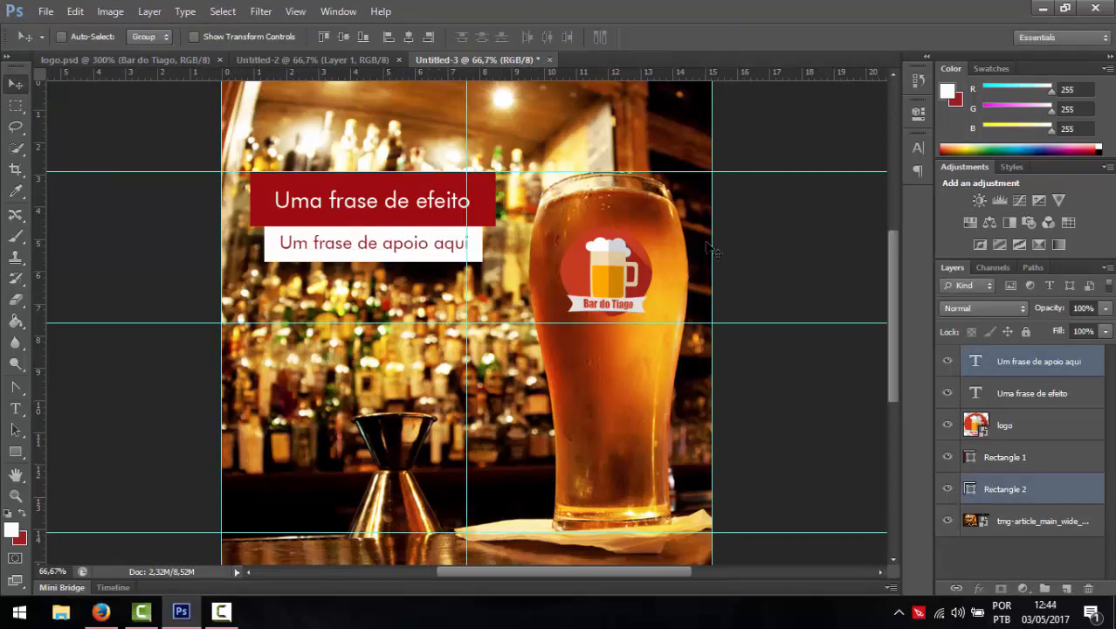
- Centre the supporting text on its white box and group both texts and rectangles into Group 1
left_click(408, 35)
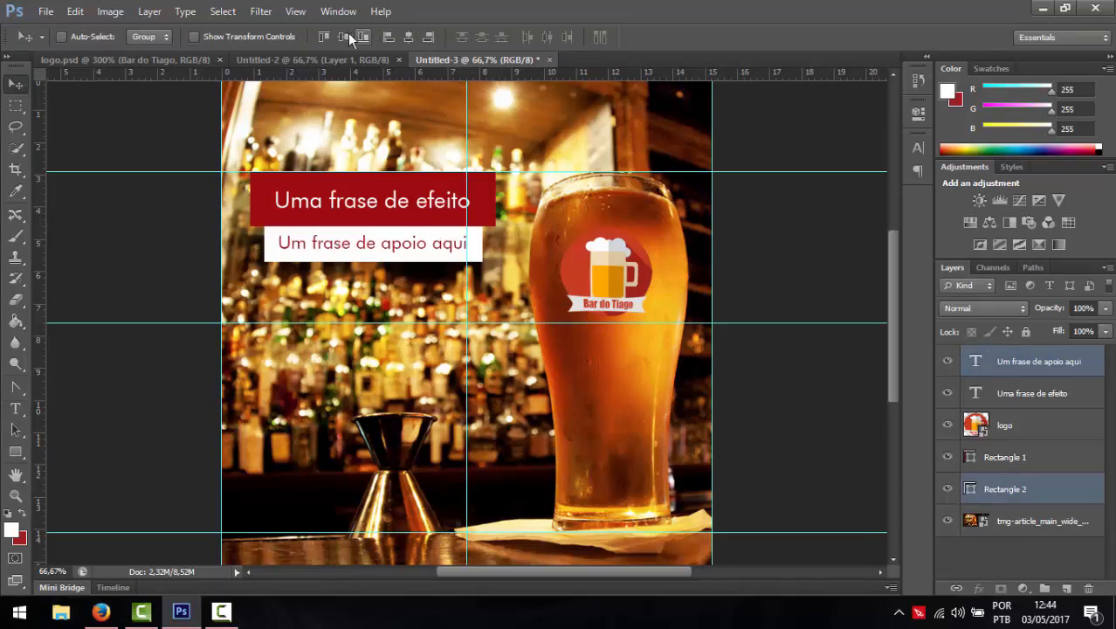
left_click(1036, 487, "ctrl")
key("Down")
key("Down")
key("Down")
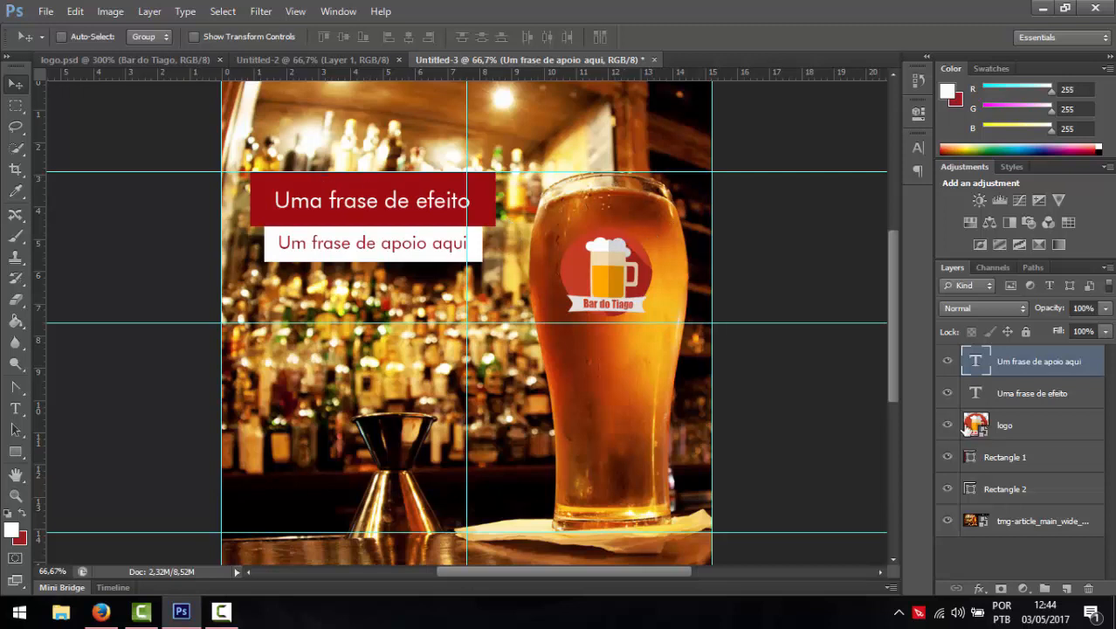
left_click_drag(1001, 425, 1008, 348)
left_click(988, 493, "shift")
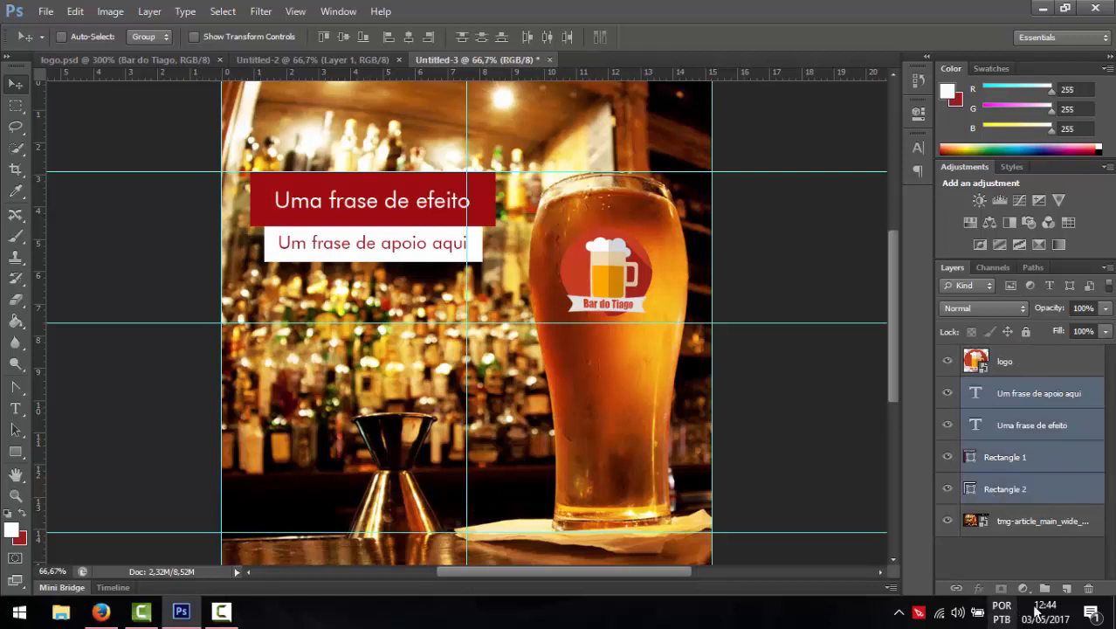
left_click(1045, 588)
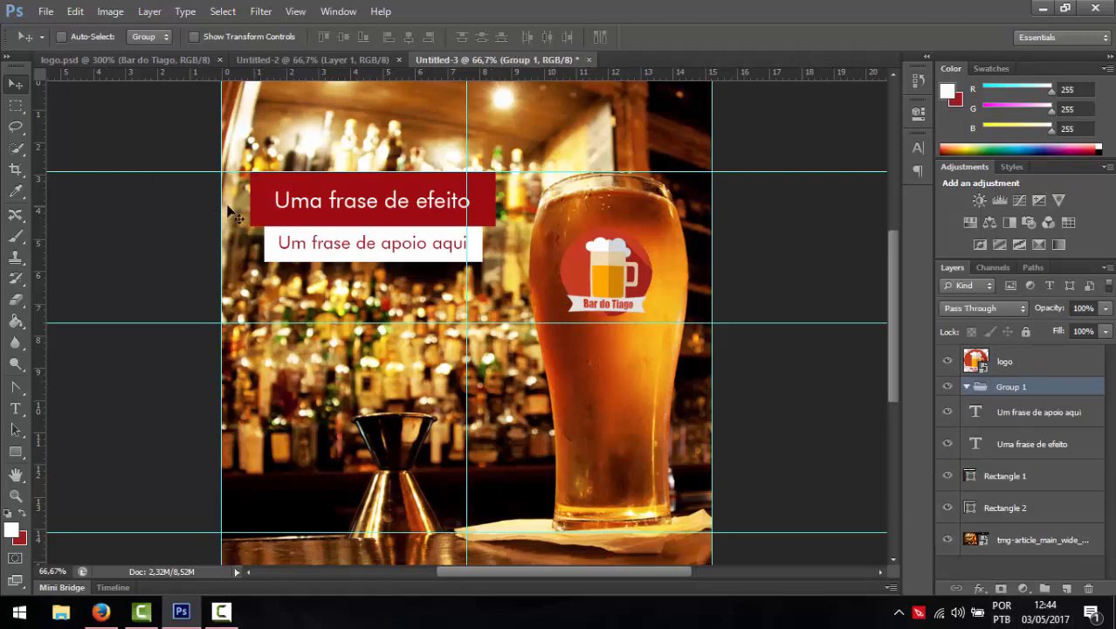
left_click(966, 387)
left_click_drag(1006, 412, 1006, 390)
key("ctrl+t")
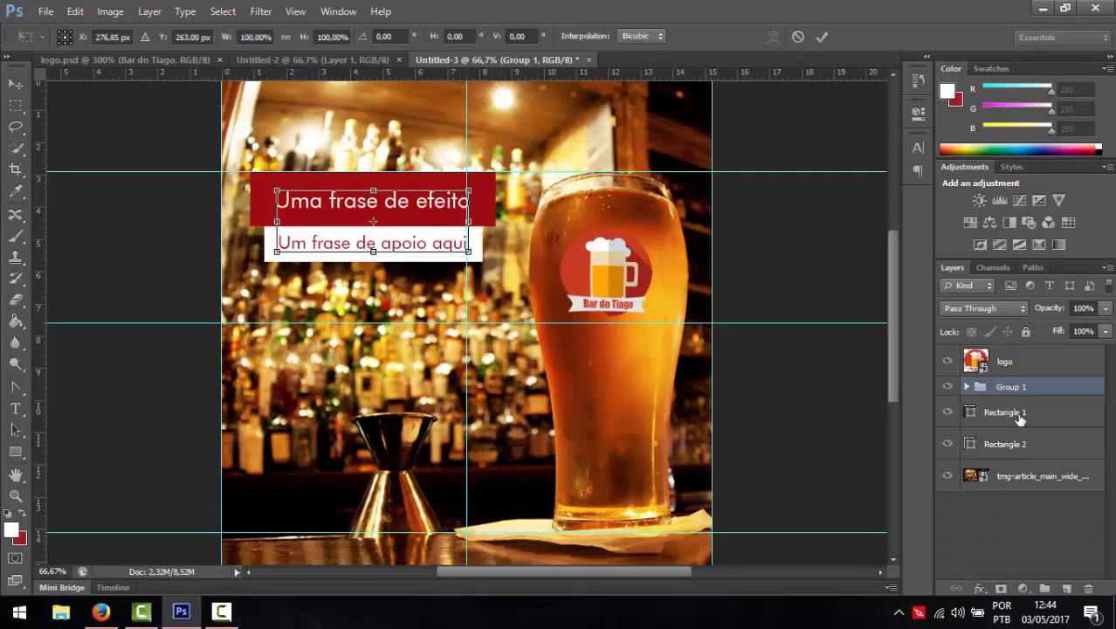
key("Return")
mouse_move(1017, 413)
left_mouse_down()
mouse_move(1016, 439)
mouse_move(1010, 393)
left_mouse_up()
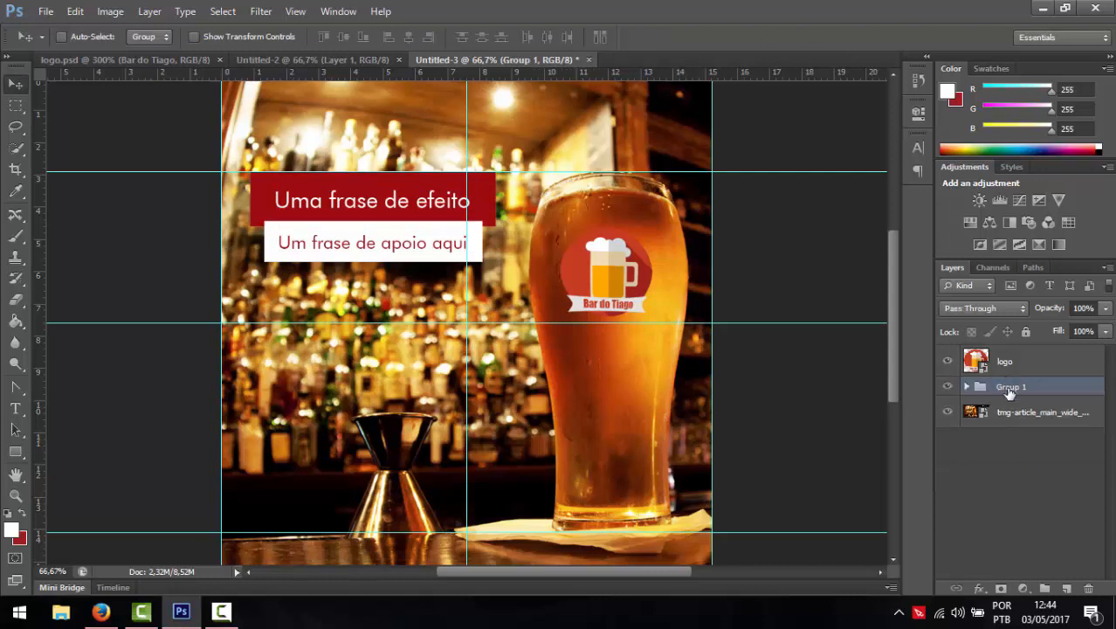
- Tilt the banner group about 8°, enlarge it to about 137%, and move it higher
key("ctrl+t")
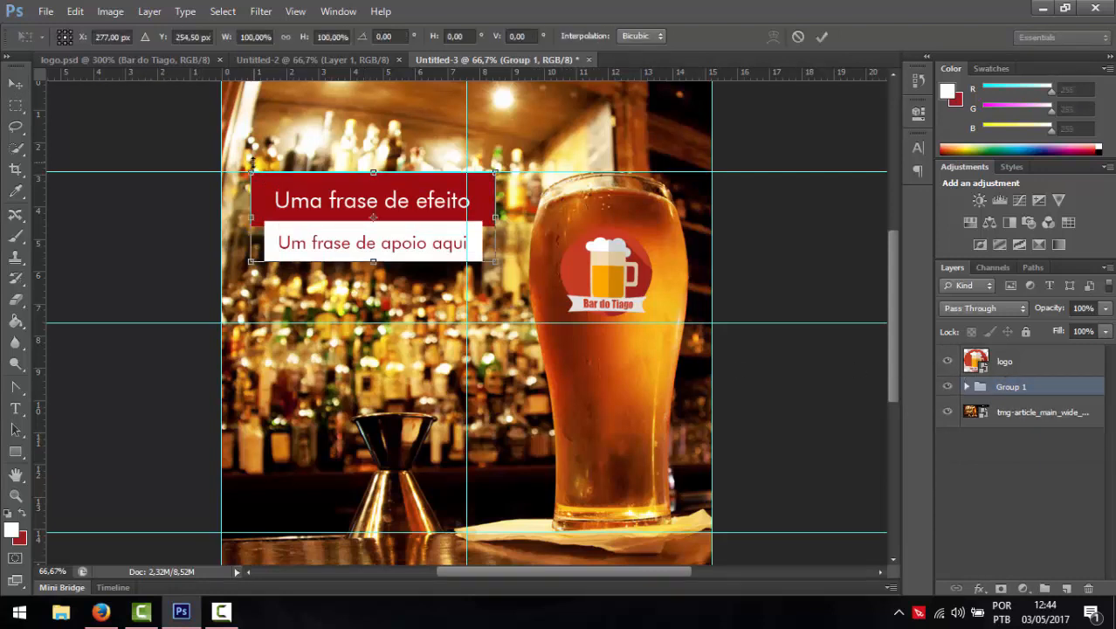
left_click_drag(238, 165, 233, 183)
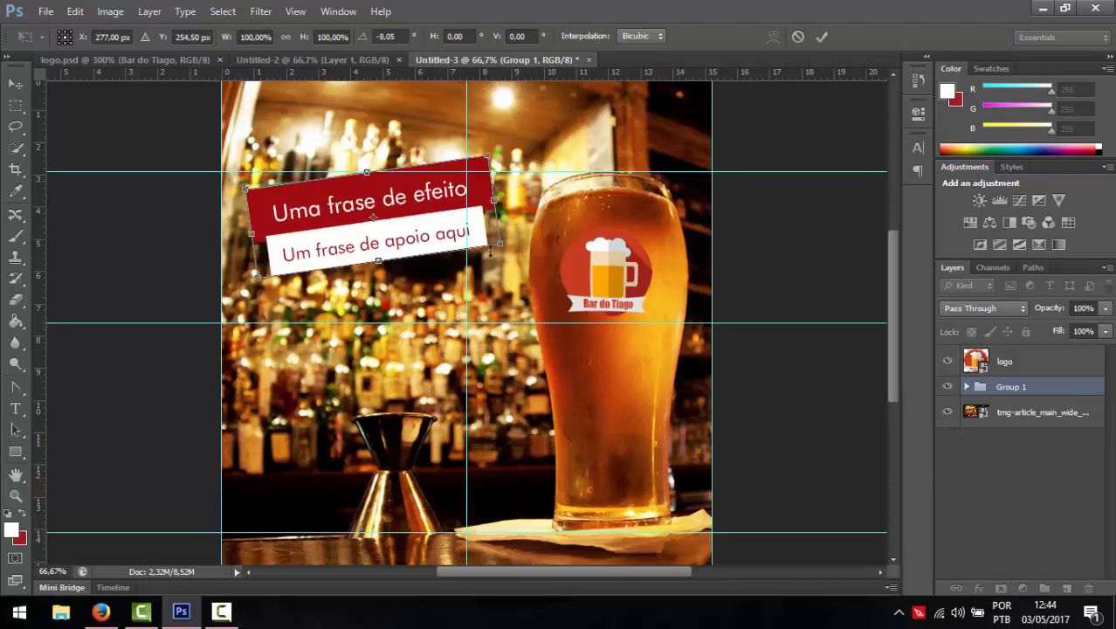
left_click_drag(507, 246, 602, 255)
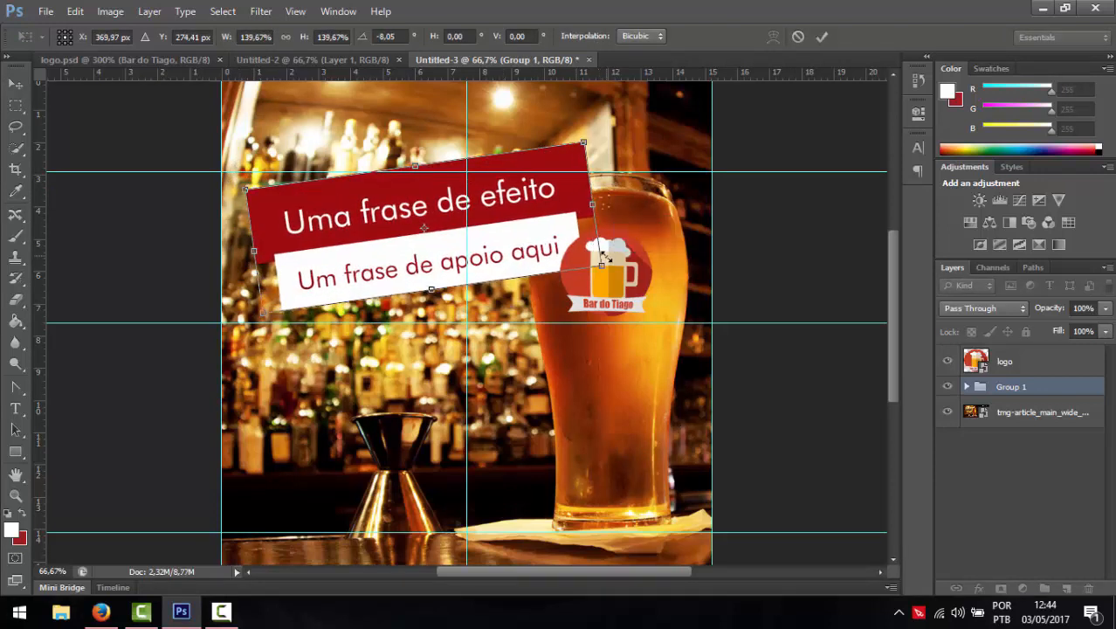
key("Return")
left_click_drag(528, 252, 520, 213)
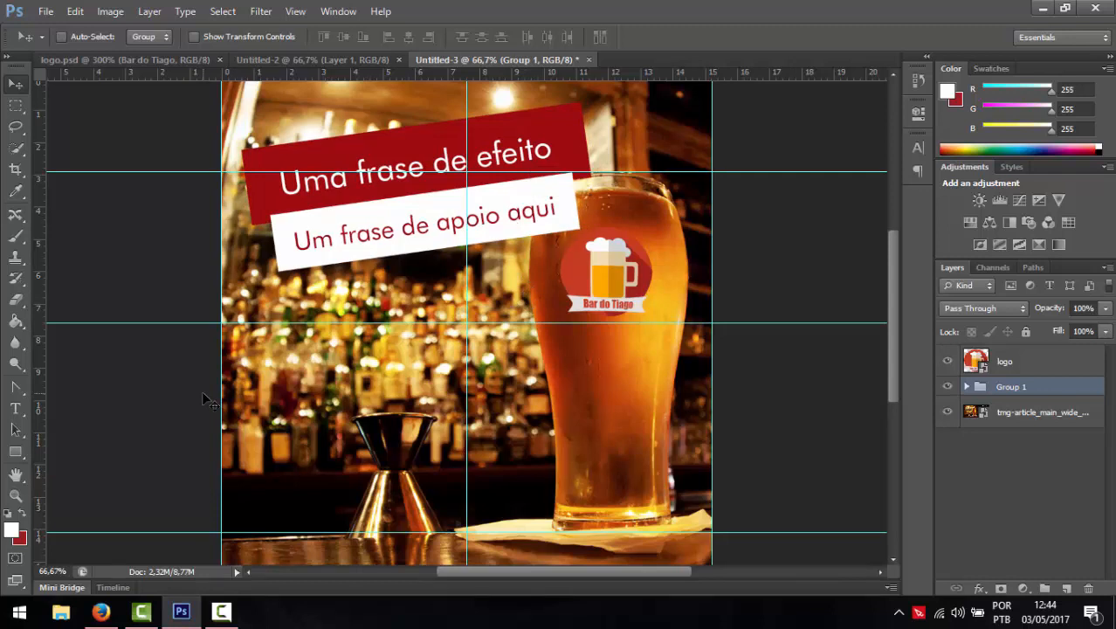
- Scale the Bar do Tiago logo on the glass down to about 83%
left_click(977, 358)
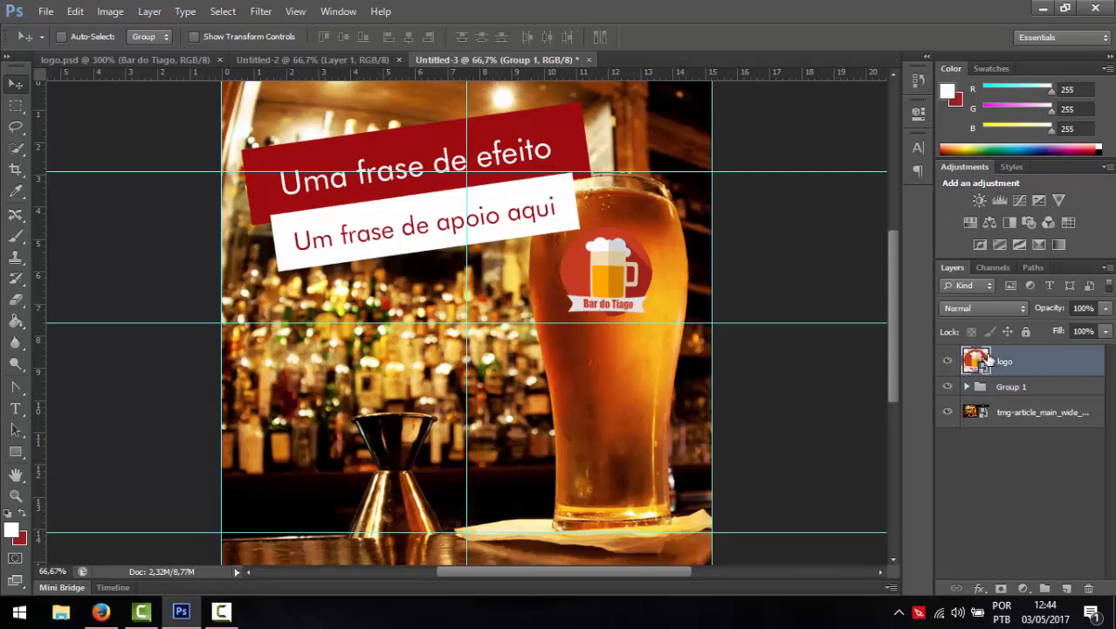
key("ctrl+t")
left_click_drag(550, 216, 567, 229)
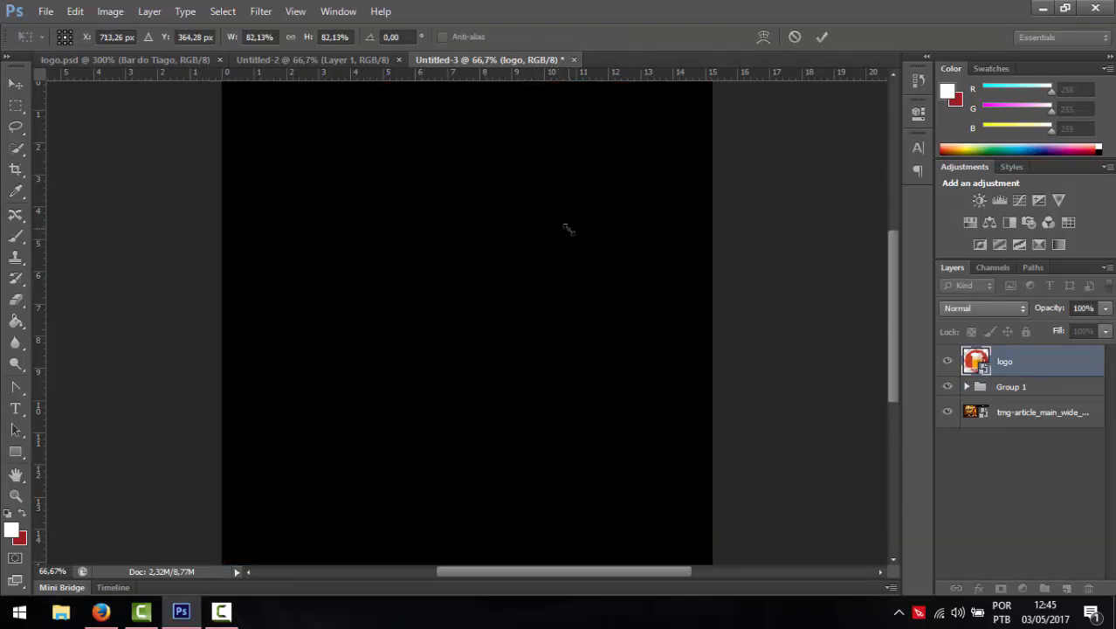
key("Return")
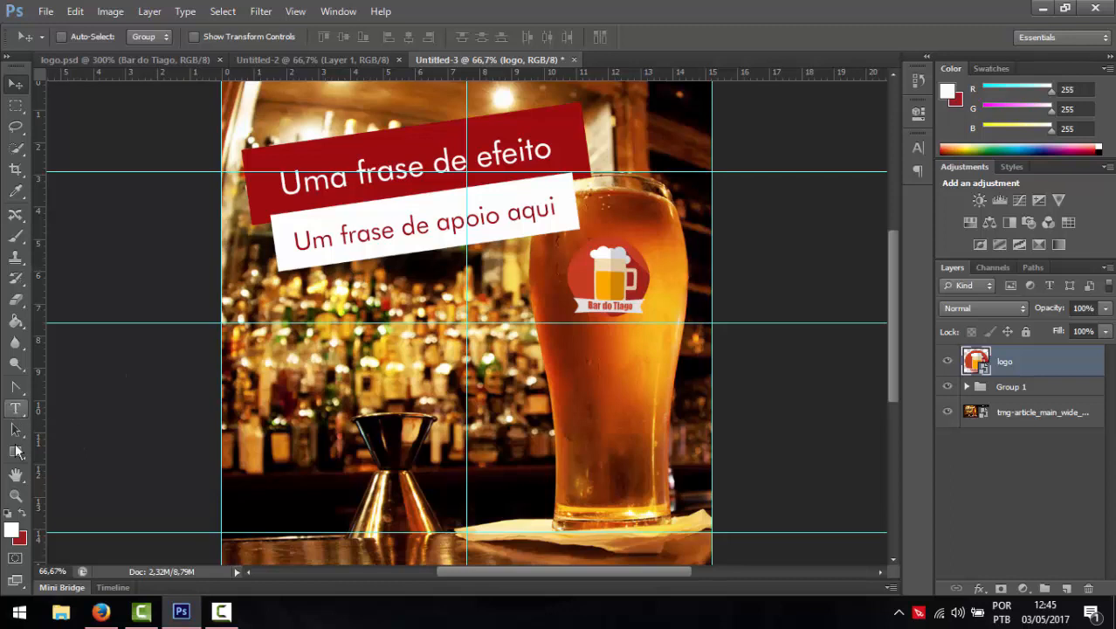
left_click(15, 451)
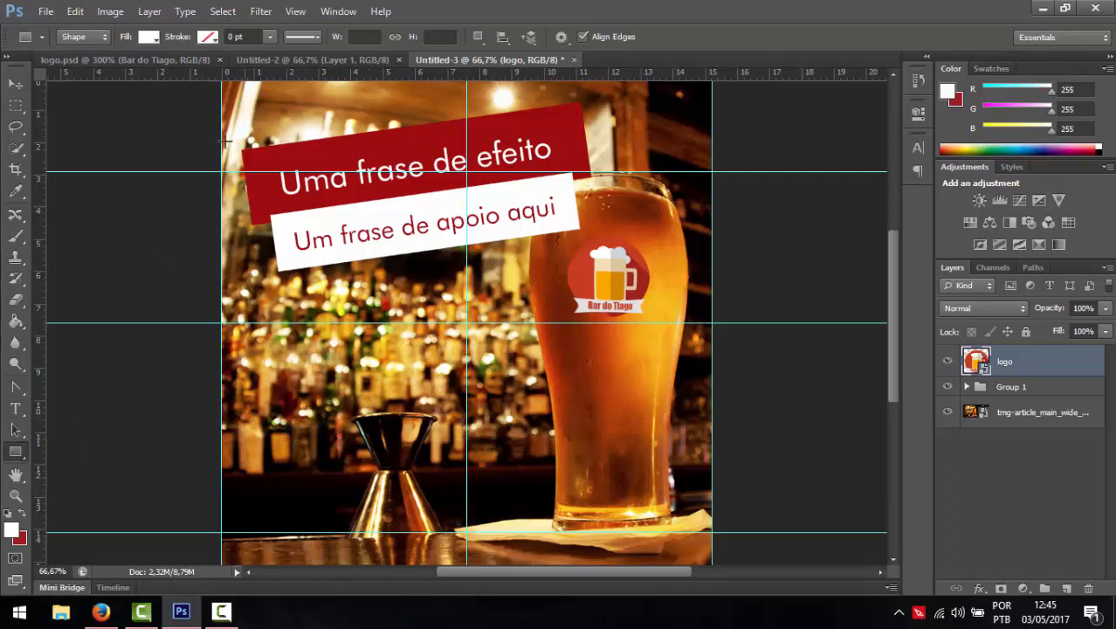
- Add a vertical guide and draw a red Rectangle 3 filling the lower-left quarter between guides
left_click_drag(50, 305, 242, 303)
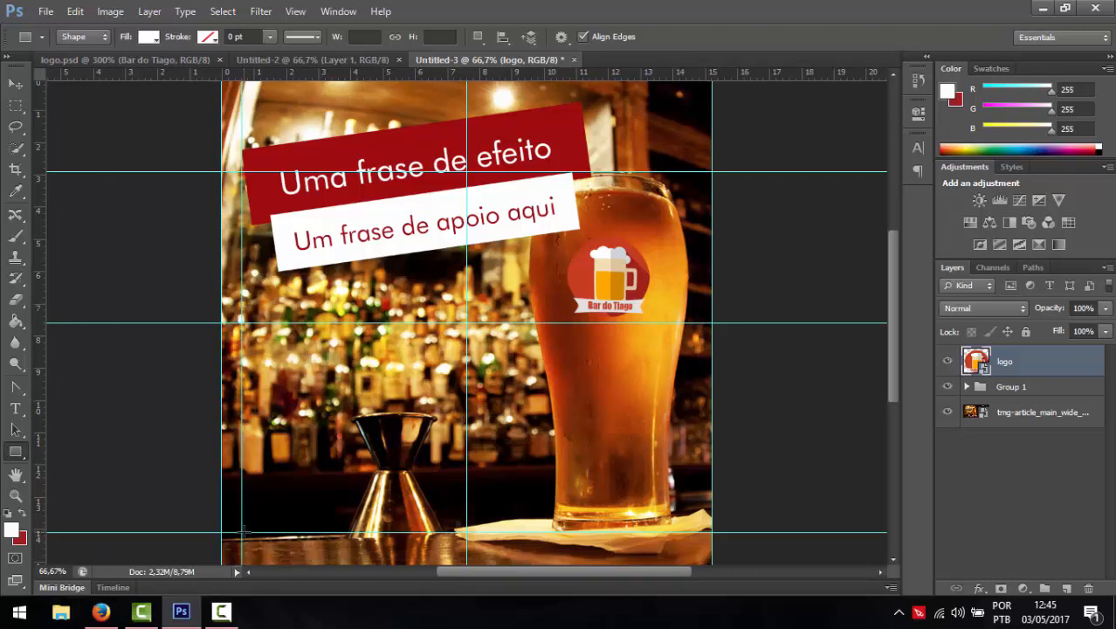
left_click_drag(242, 532, 466, 325)
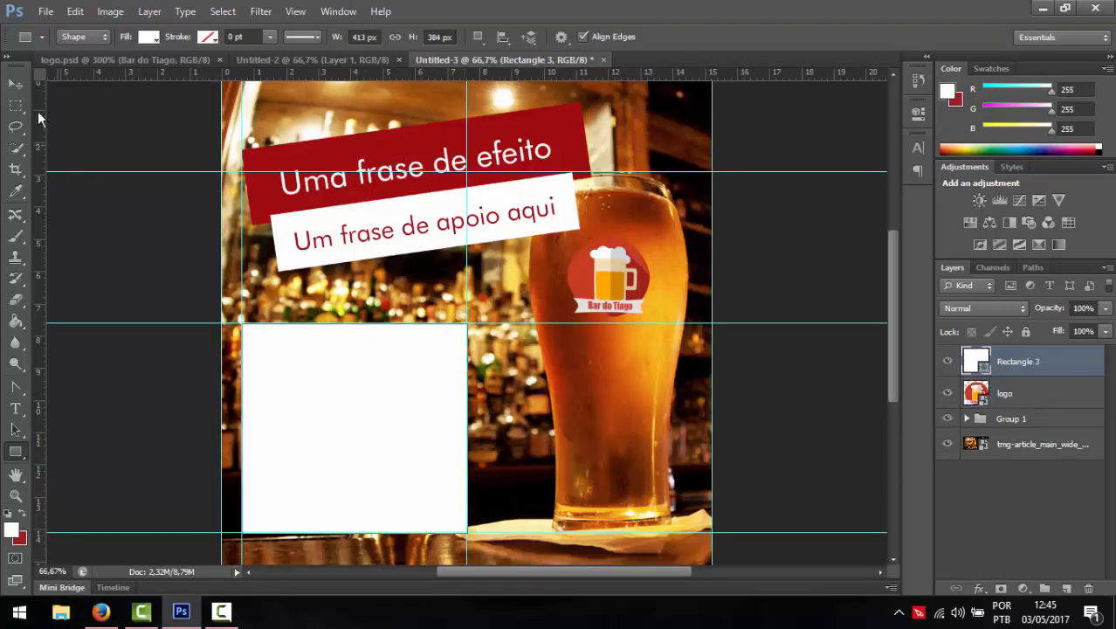
left_click(16, 83)
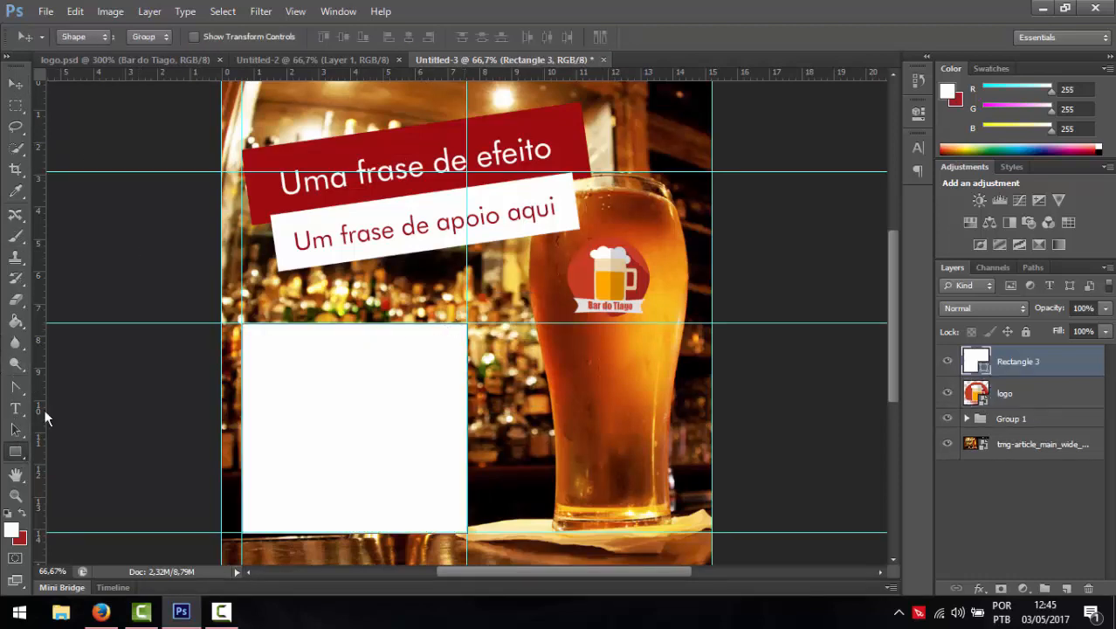
left_click(15, 451)
left_click(148, 37)
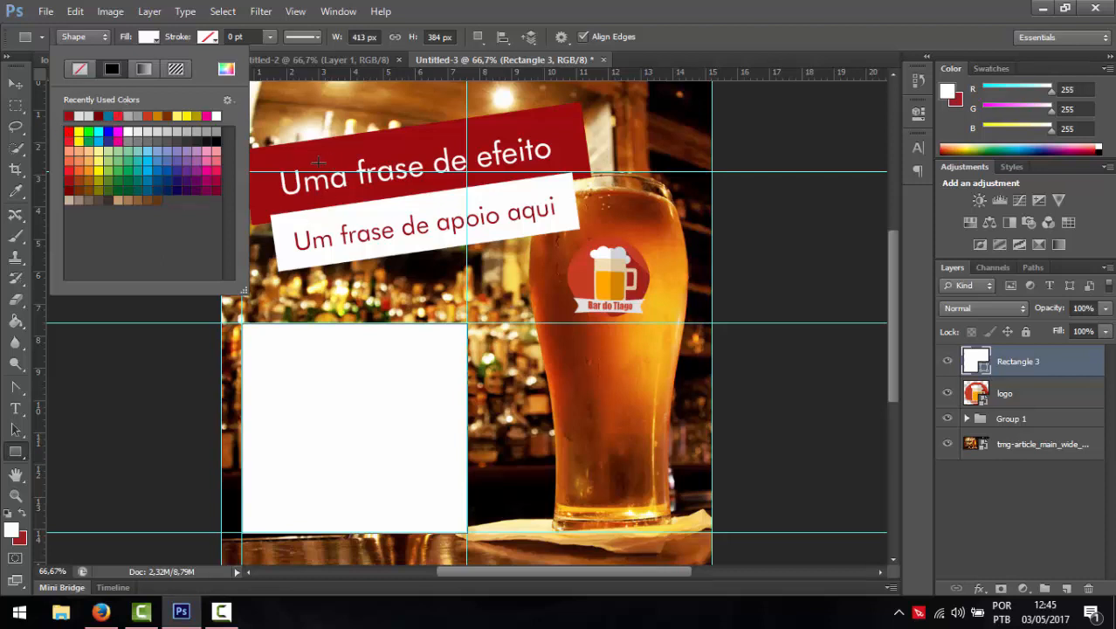
left_click(99, 114)
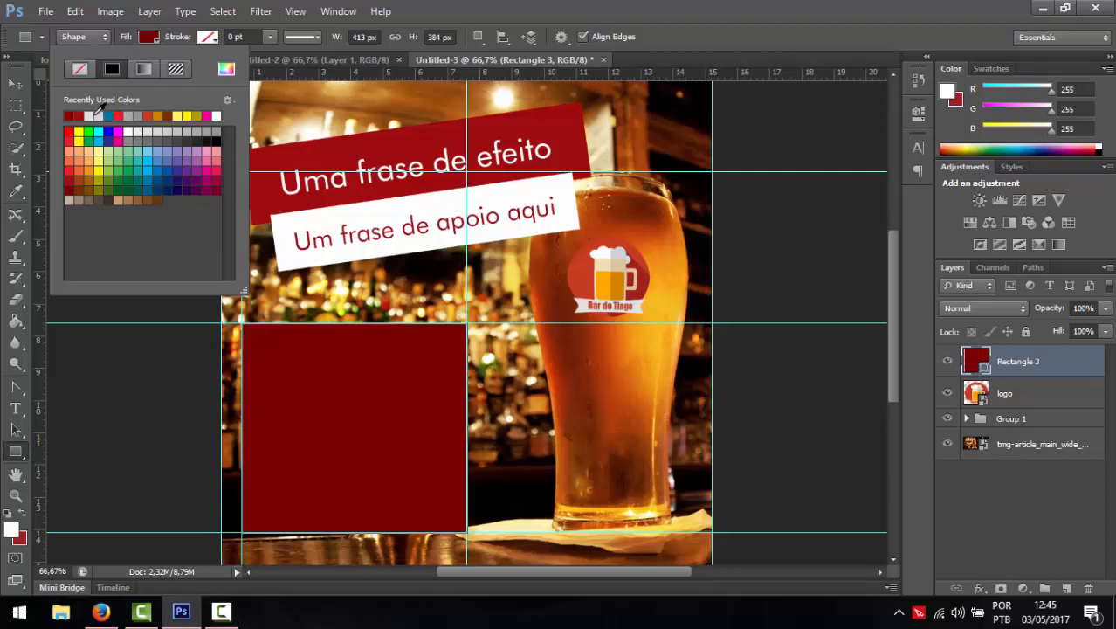
left_click(87, 113)
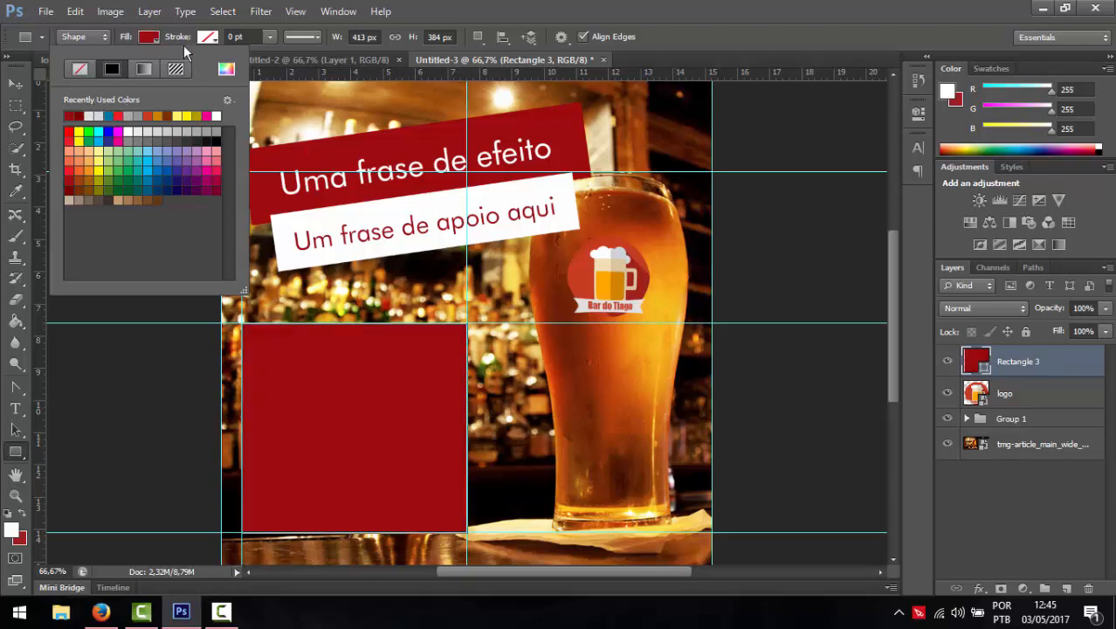
left_click(157, 39)
left_click(15, 408)
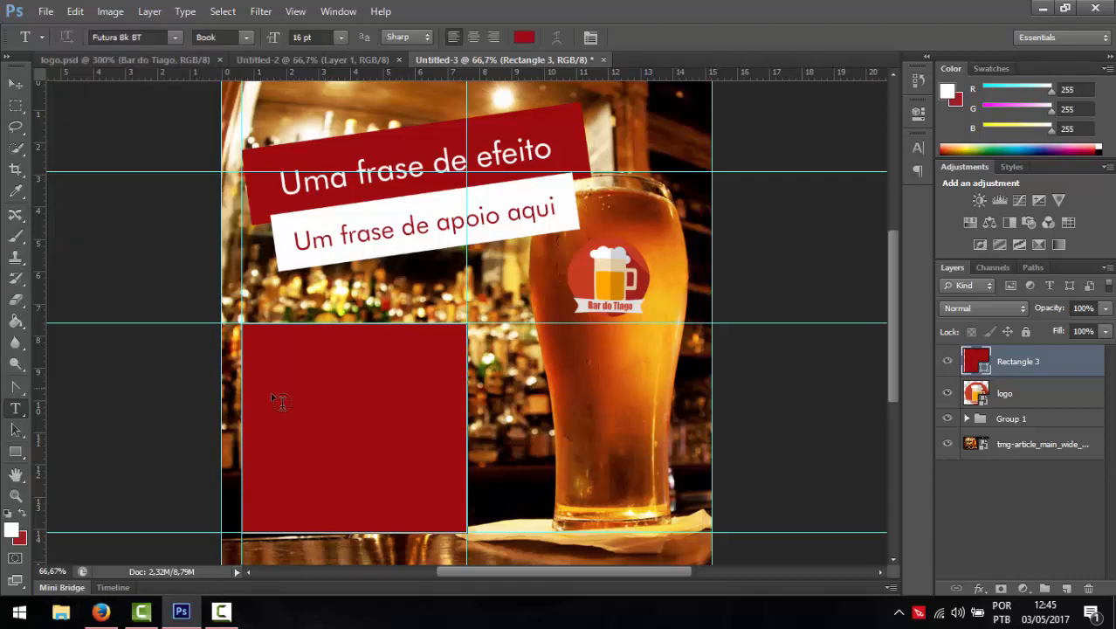
- Commit the Promoção text and drag it onto the red box
left_click(348, 401)
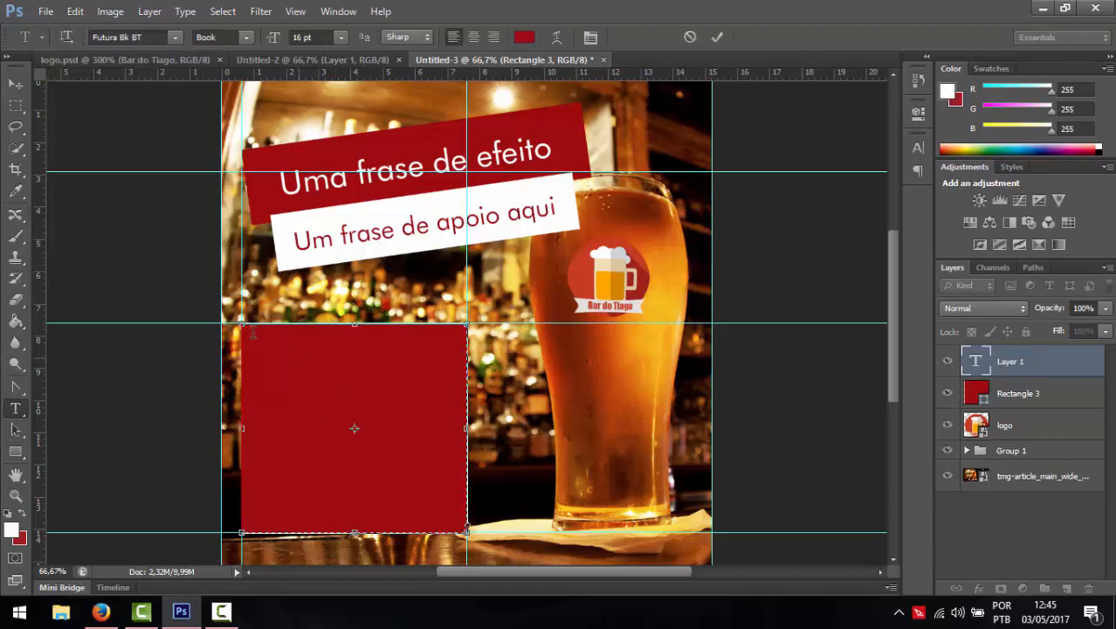
left_click(1014, 361)
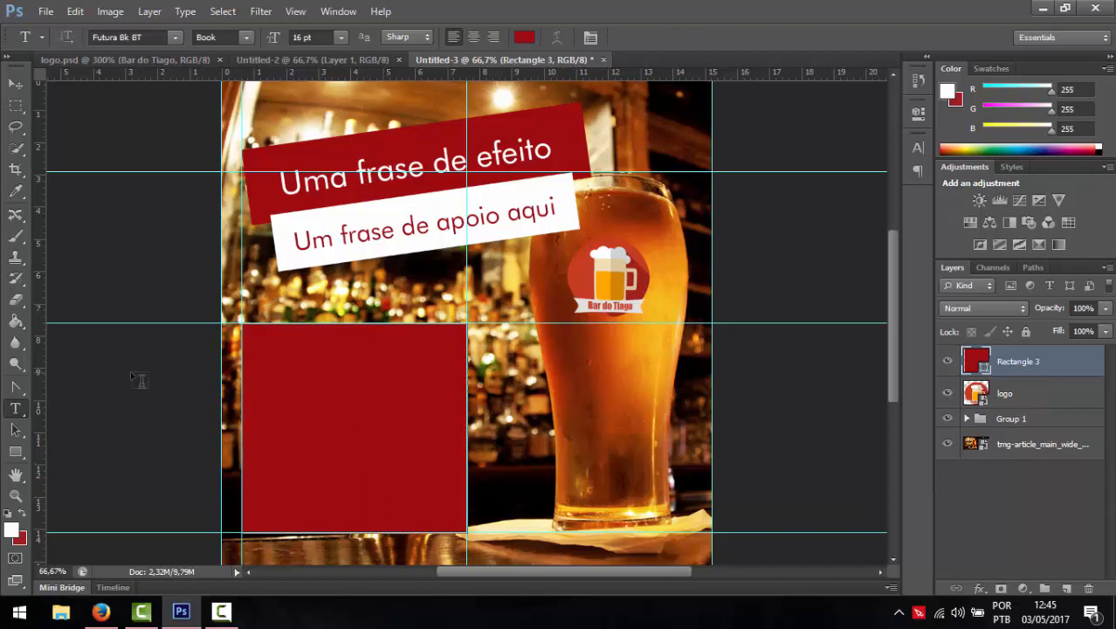
left_click(562, 385)
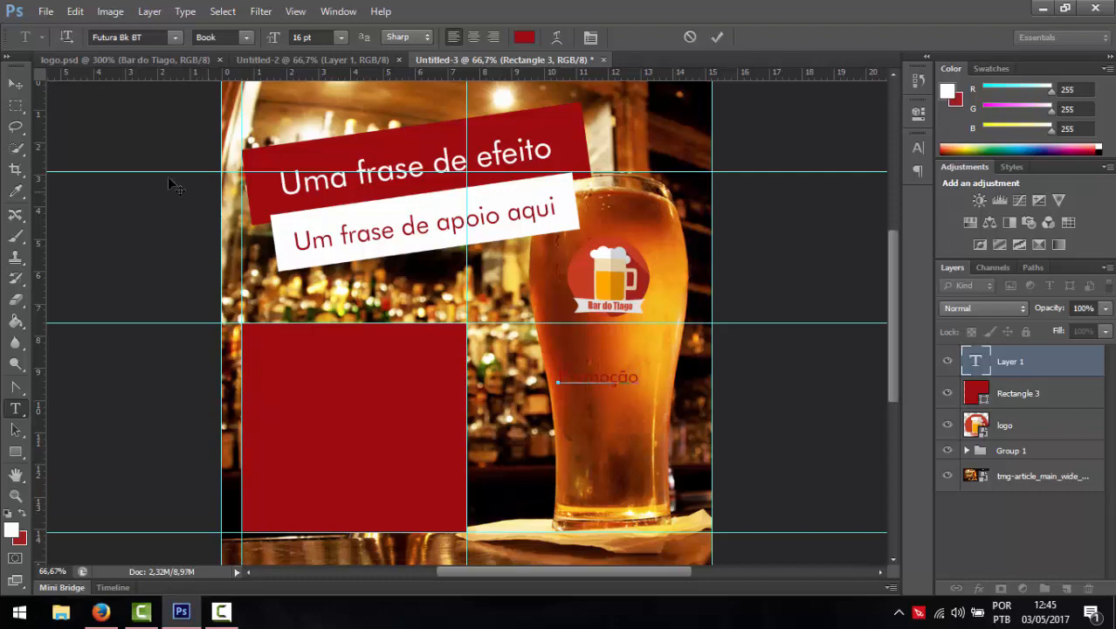
left_click(15, 83)
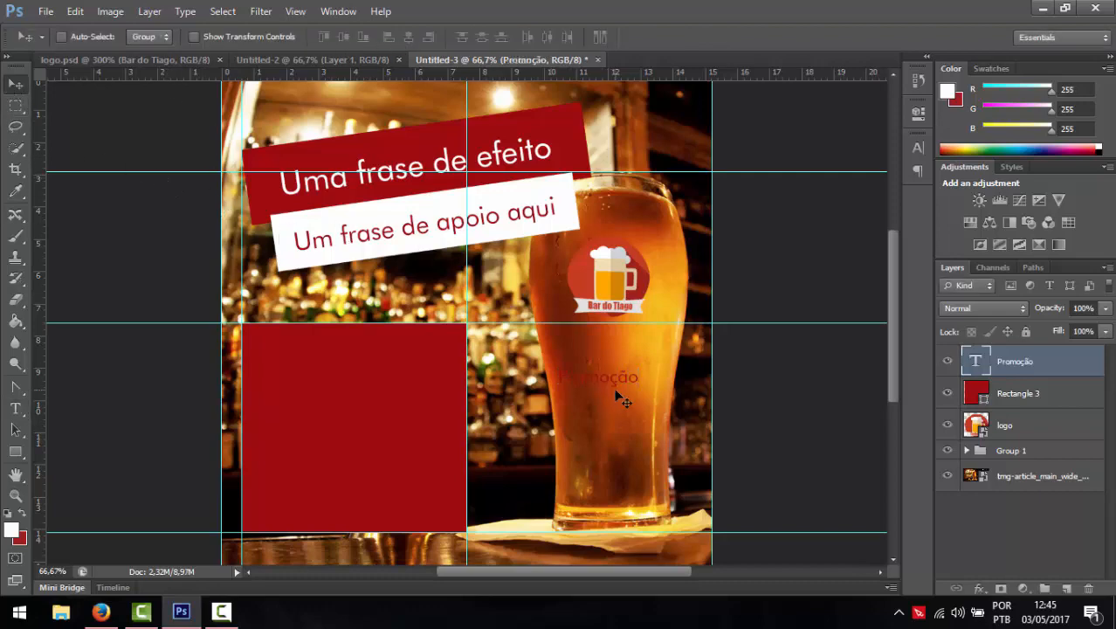
left_click_drag(618, 394, 384, 365)
- Make the Promoção heading white 30 pt Impact and centre it near the box top
left_click(15, 410)
left_click(154, 39)
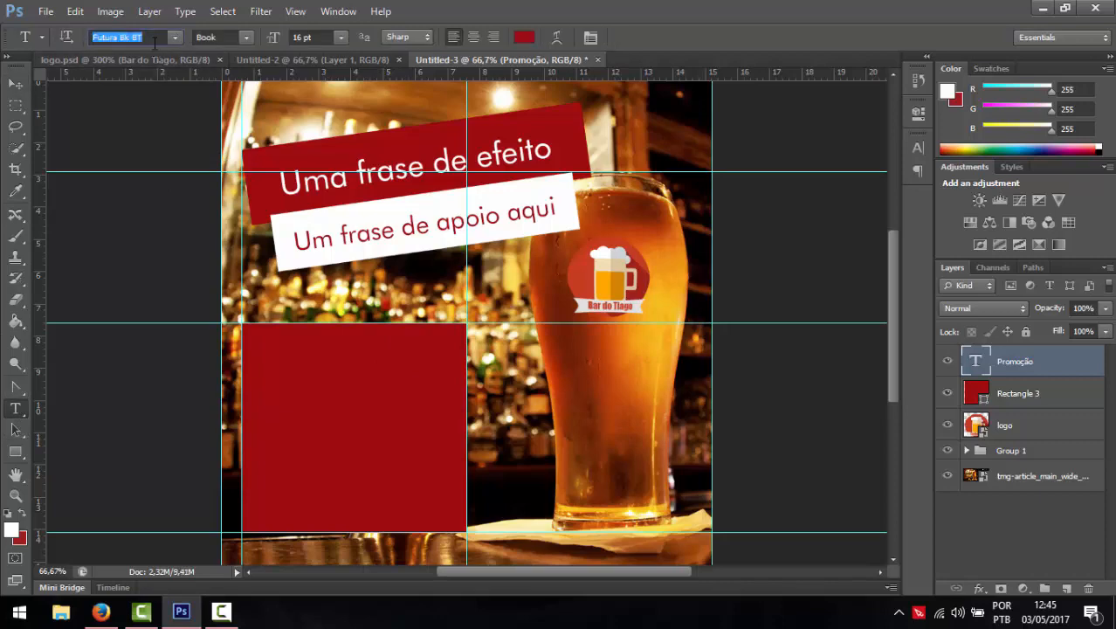
type("Impact")
key("Return")
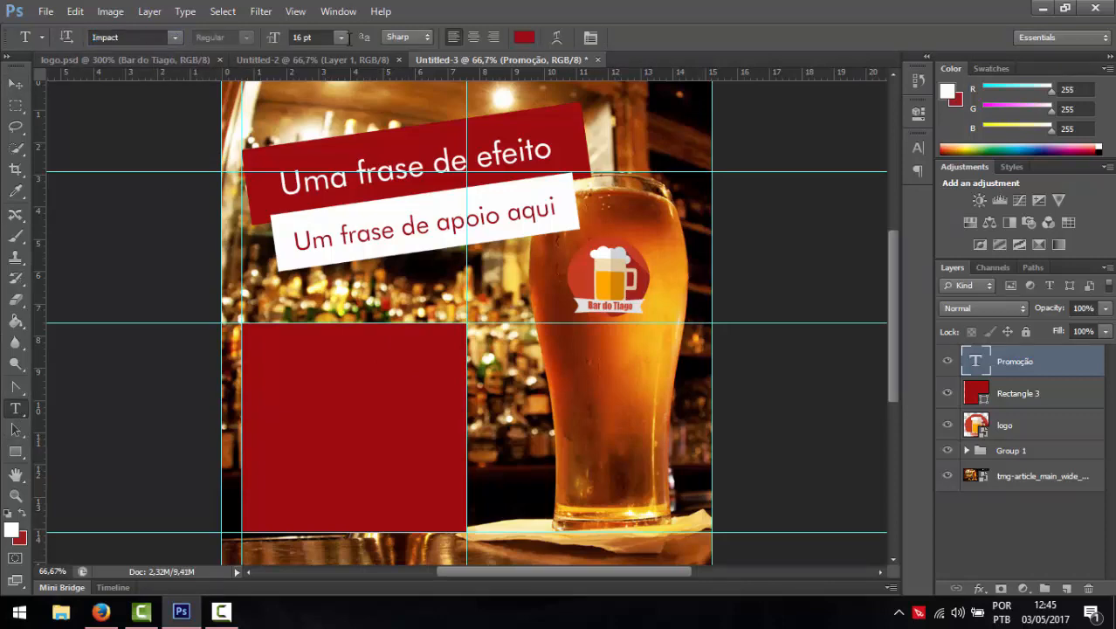
left_click(524, 37)
left_click(583, 159)
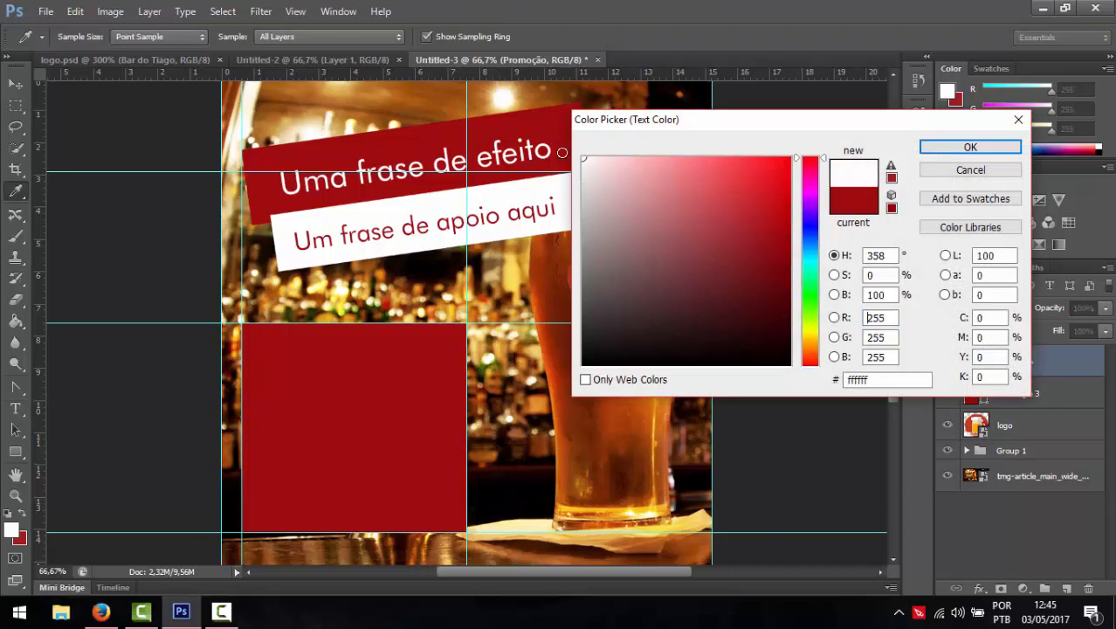
left_click(968, 146)
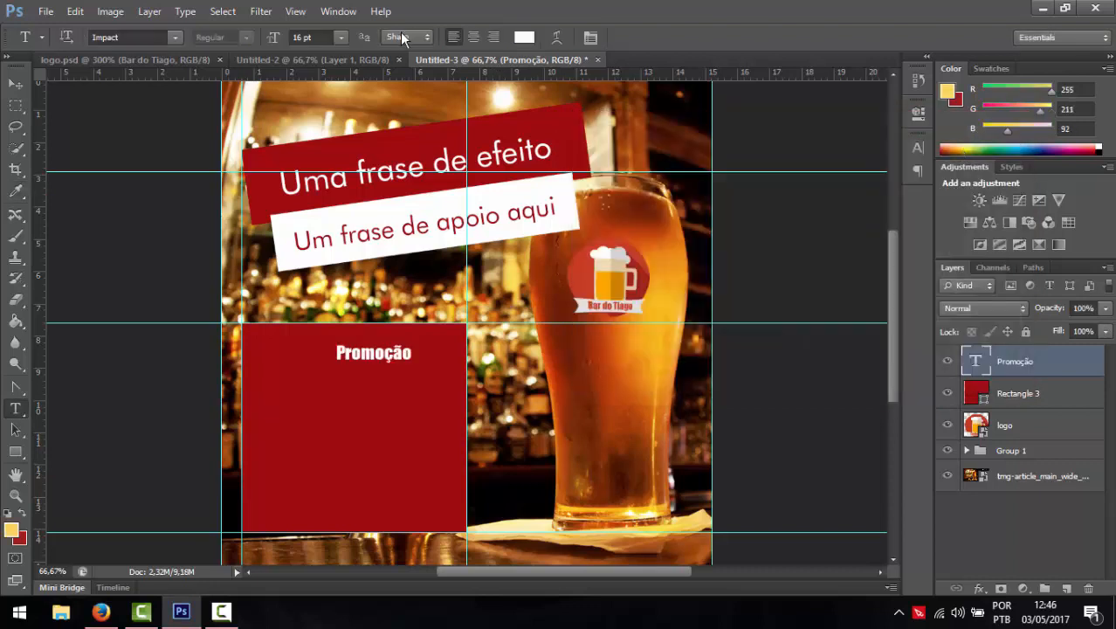
left_click(343, 37)
left_click(323, 244)
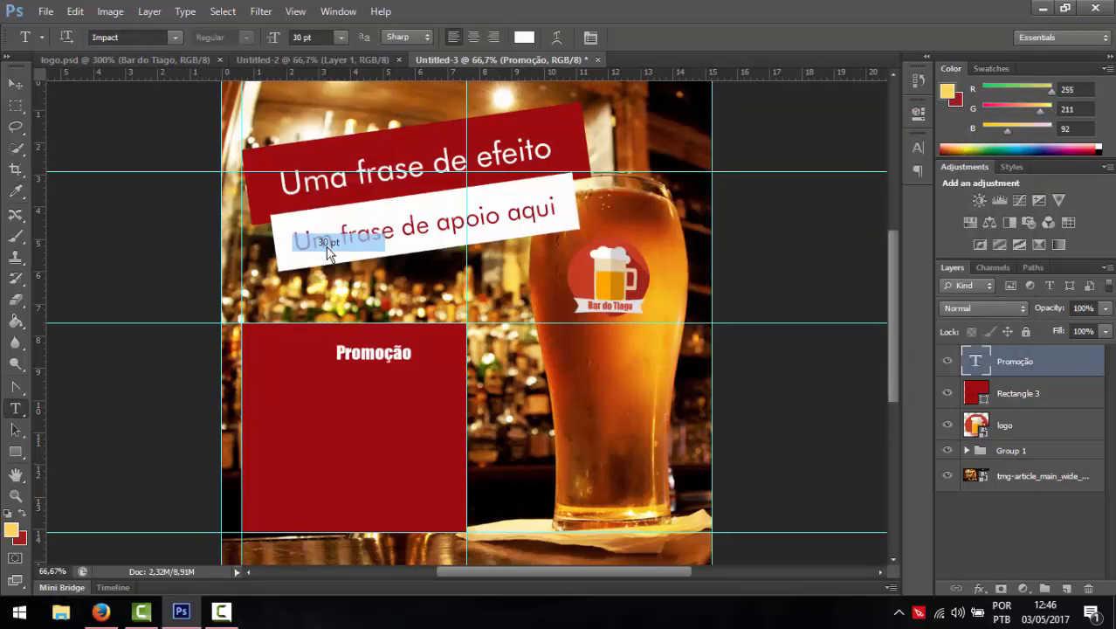
left_click(15, 84)
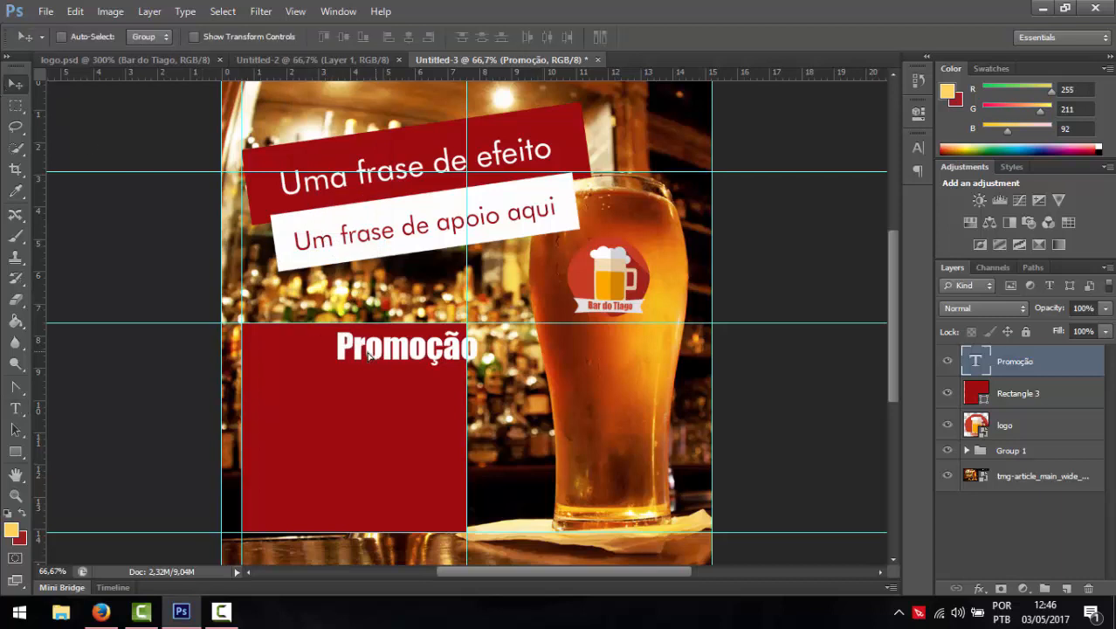
left_click_drag(373, 358, 326, 363)
- Type 'Uma informação de interesse por parte do cliente ou potencial lead' below the heading
key("t")
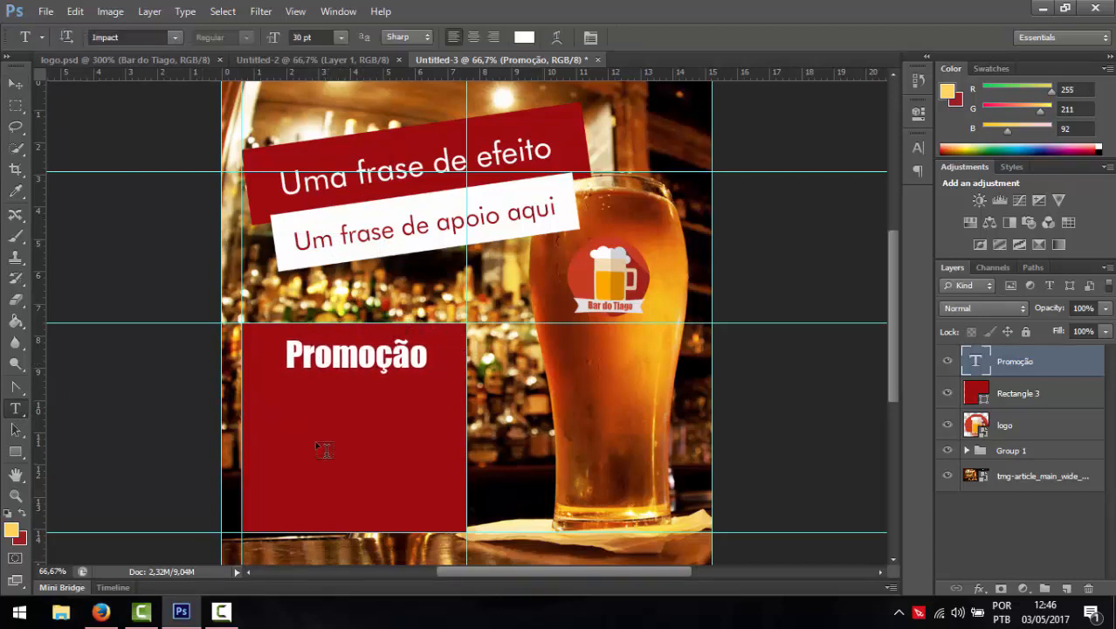
left_click(334, 442)
type("U")
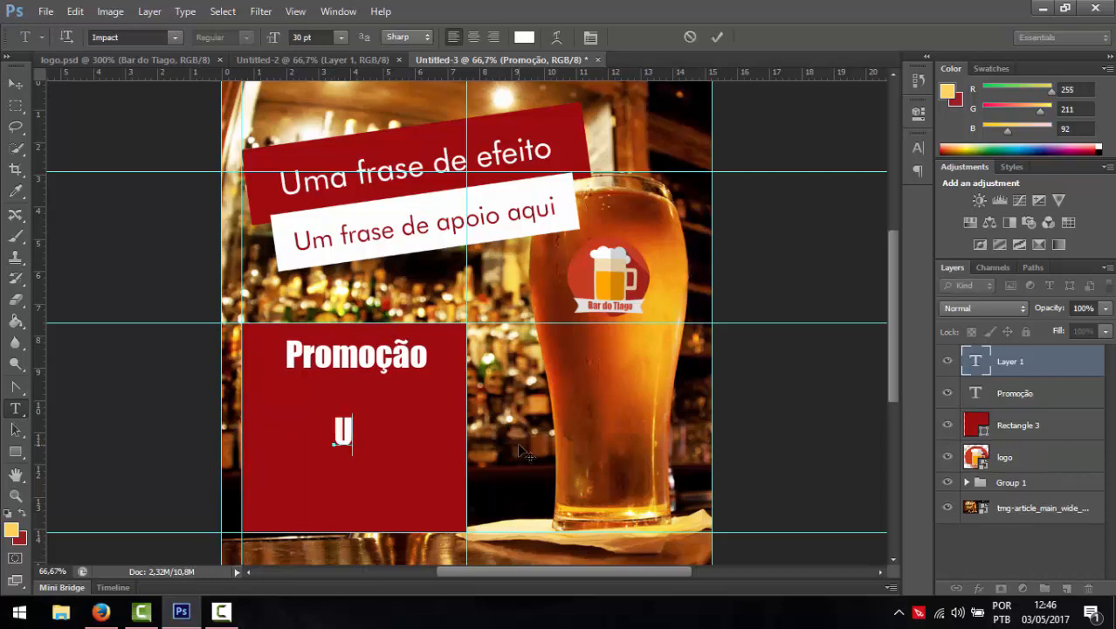
type("ma informação de inte")
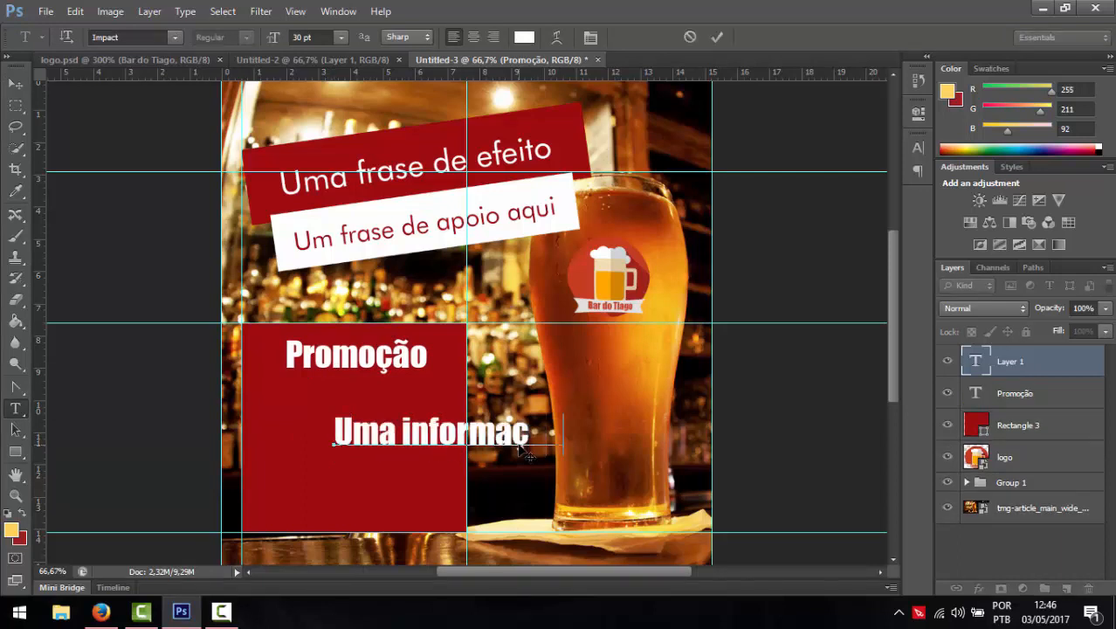
type("res")
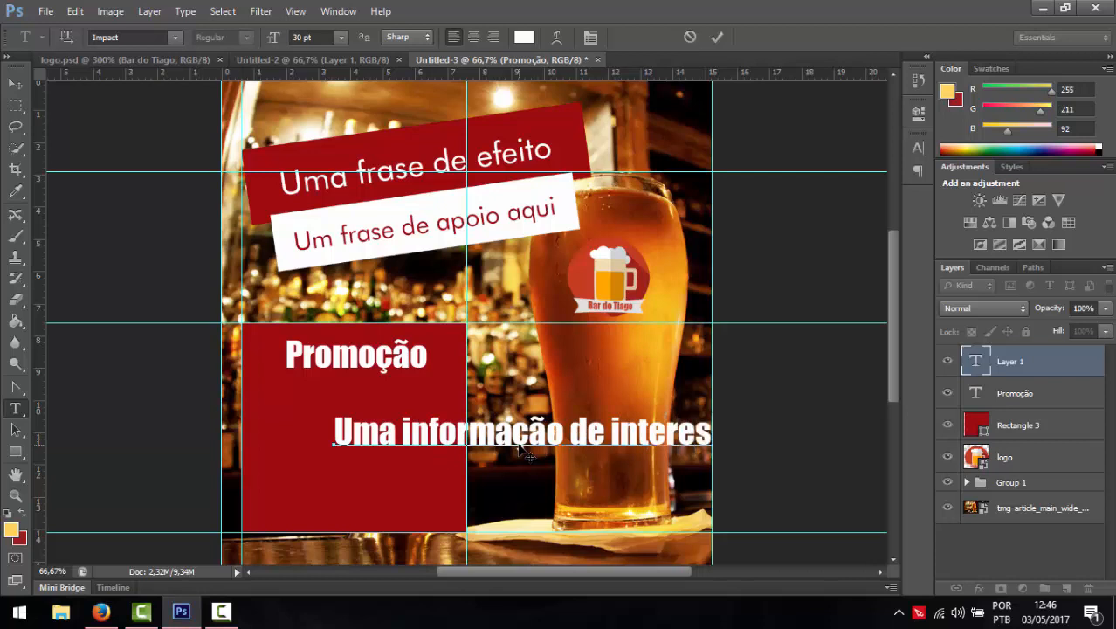
type("por par")
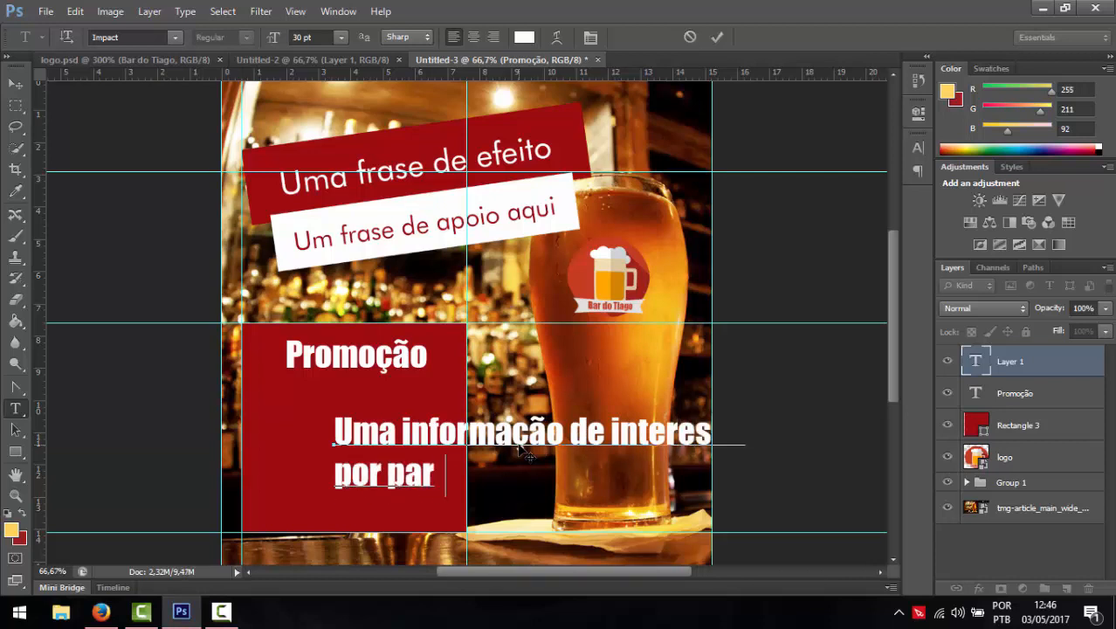
type("te do cliente ")
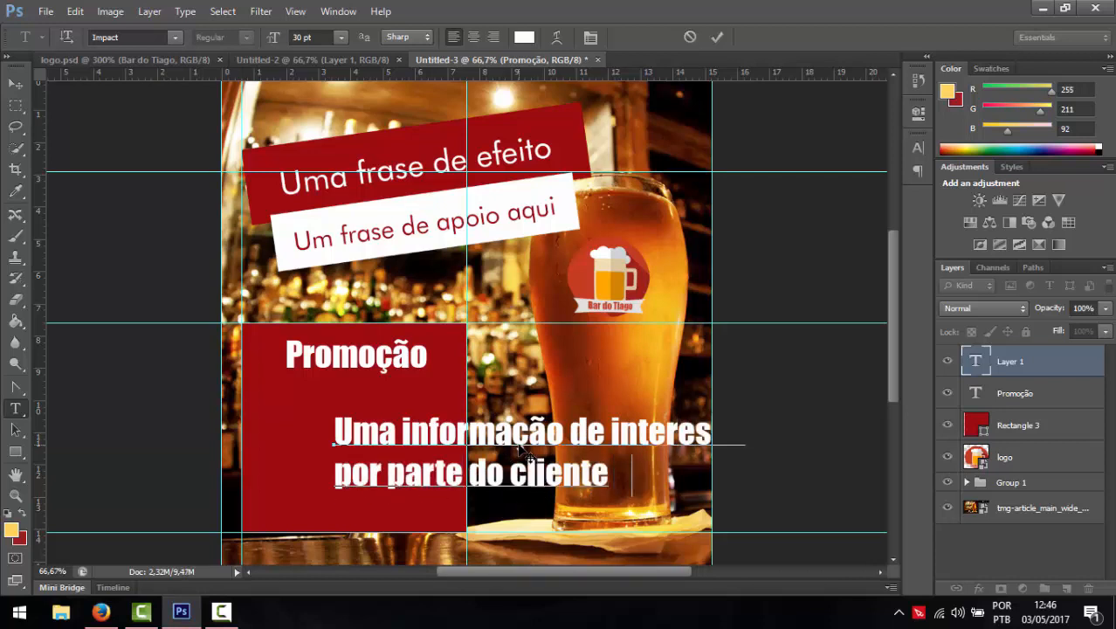
type("ou pote")
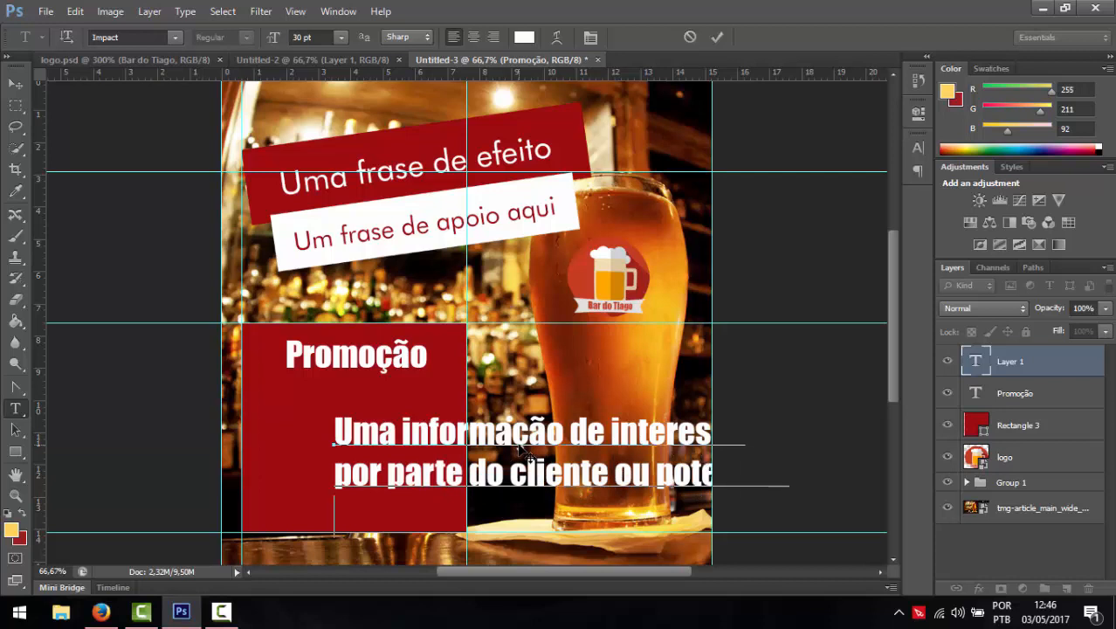
type("lead.")
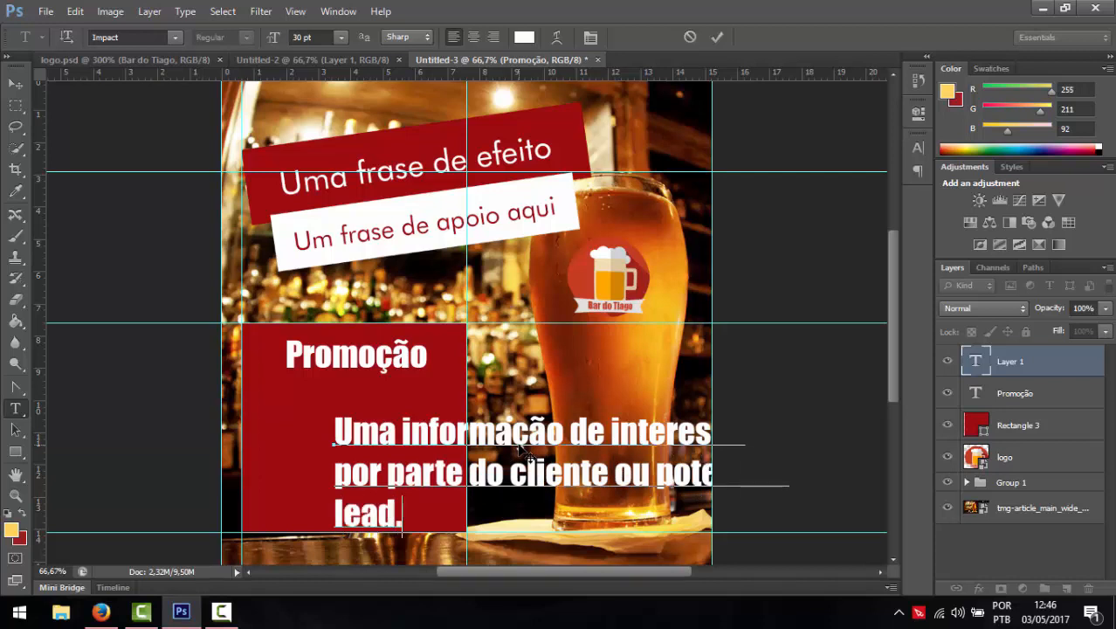
type("ncial")
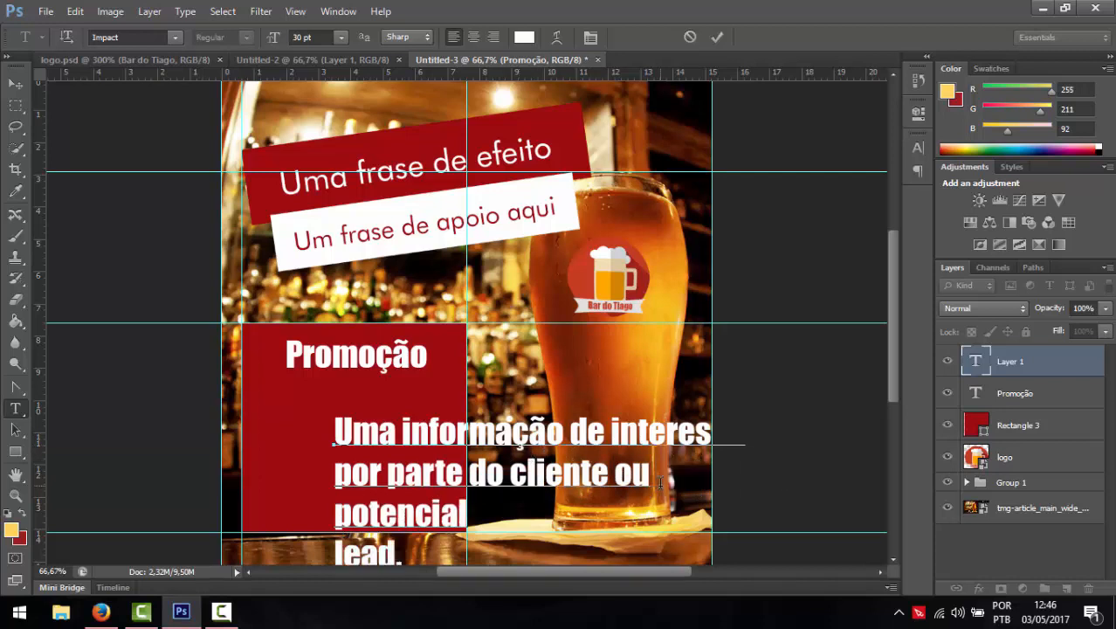
key("Delete")
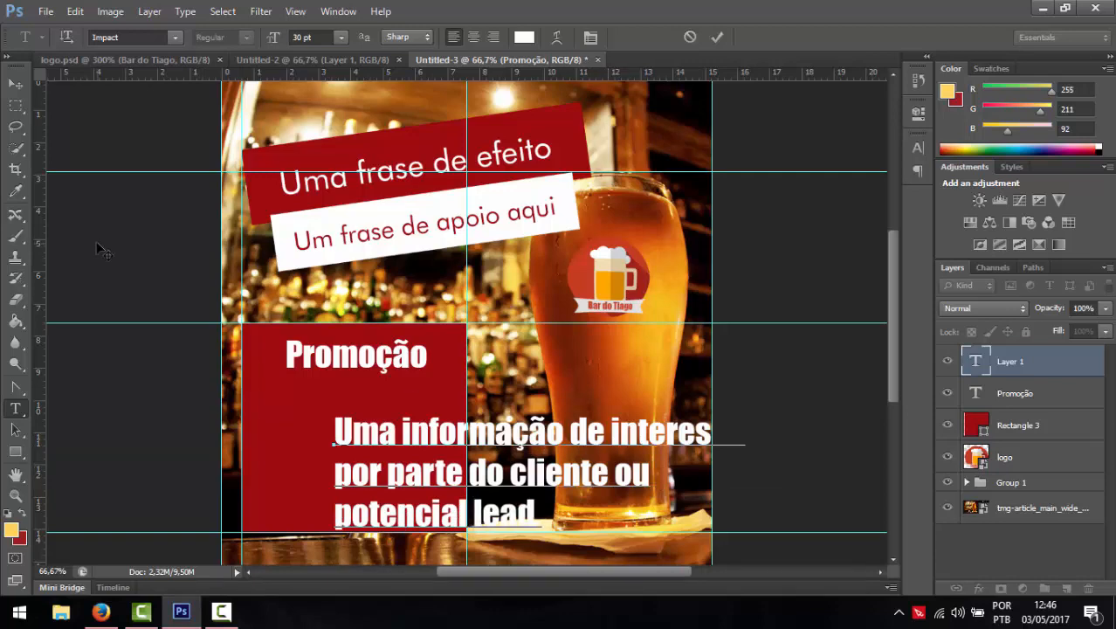
left_click(16, 83)
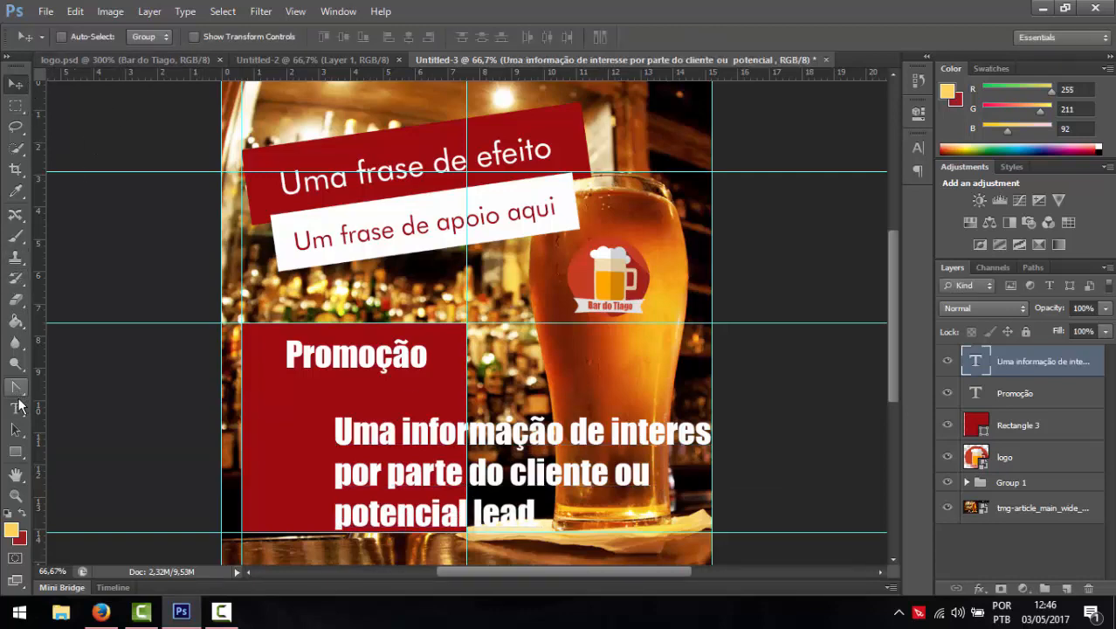
- Set the info text to centred 18 pt Futura Bk BT
left_click(16, 408)
left_click(175, 37)
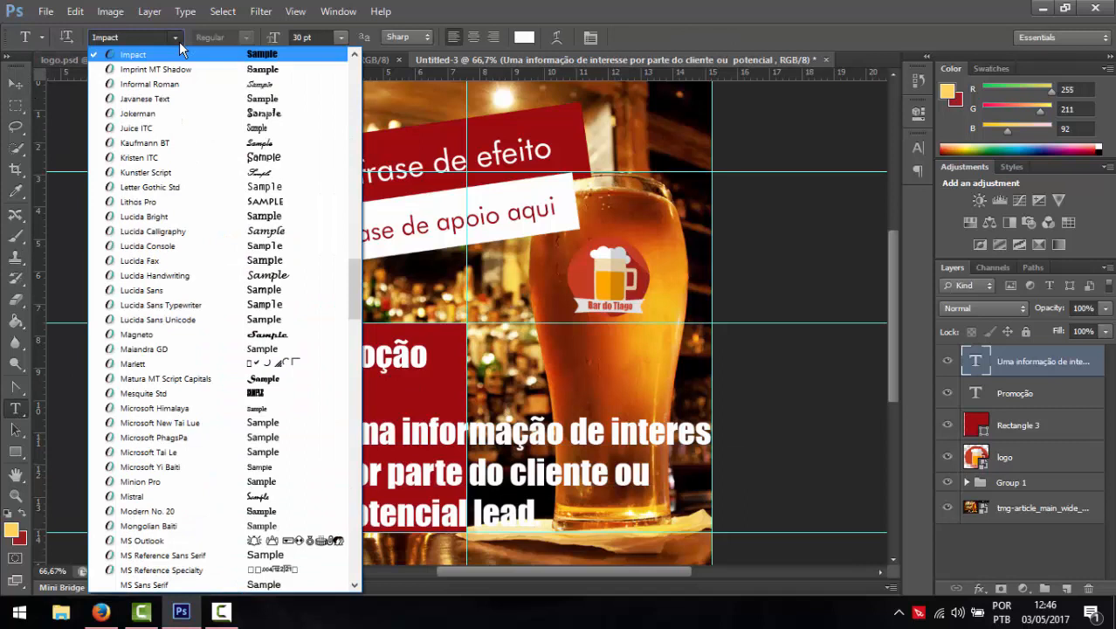
left_click(138, 36)
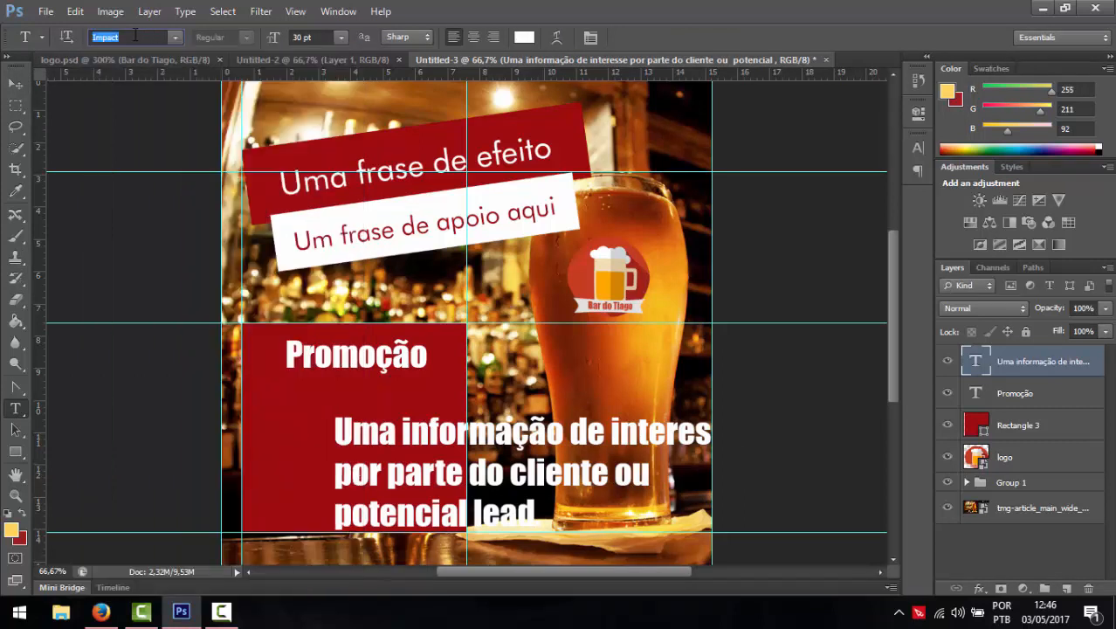
type("Futura Bk BT")
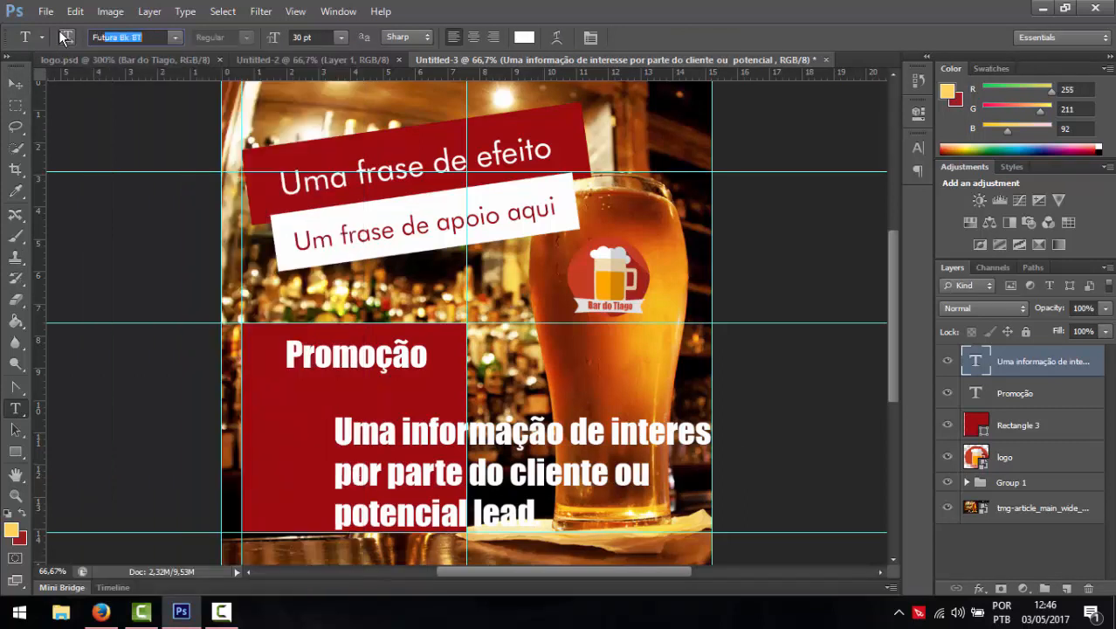
key("Return")
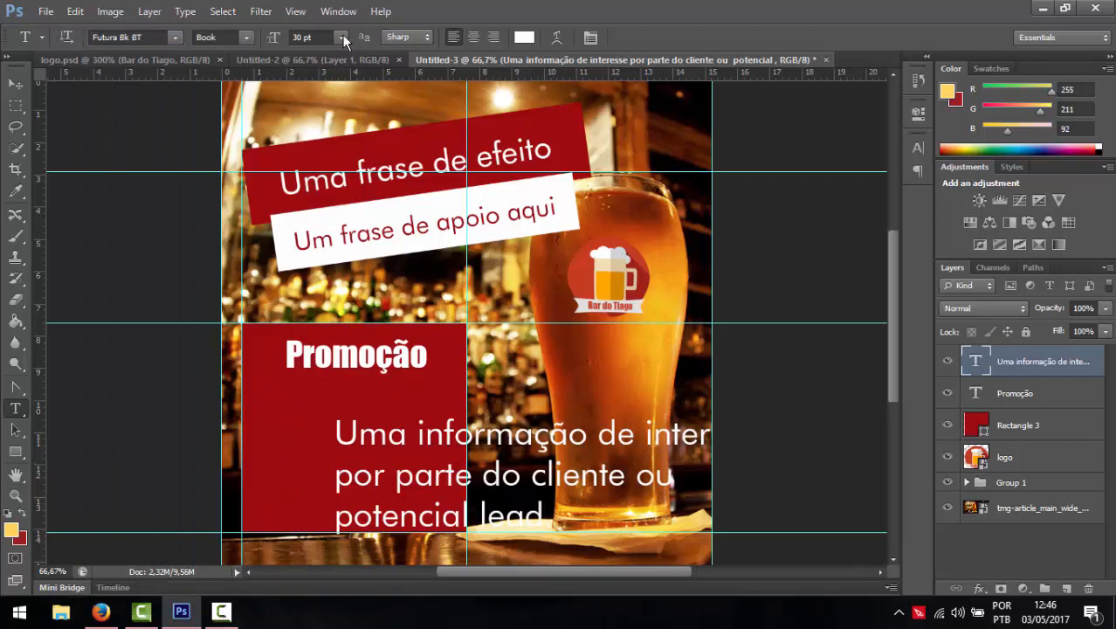
left_click(343, 41)
left_click(340, 185)
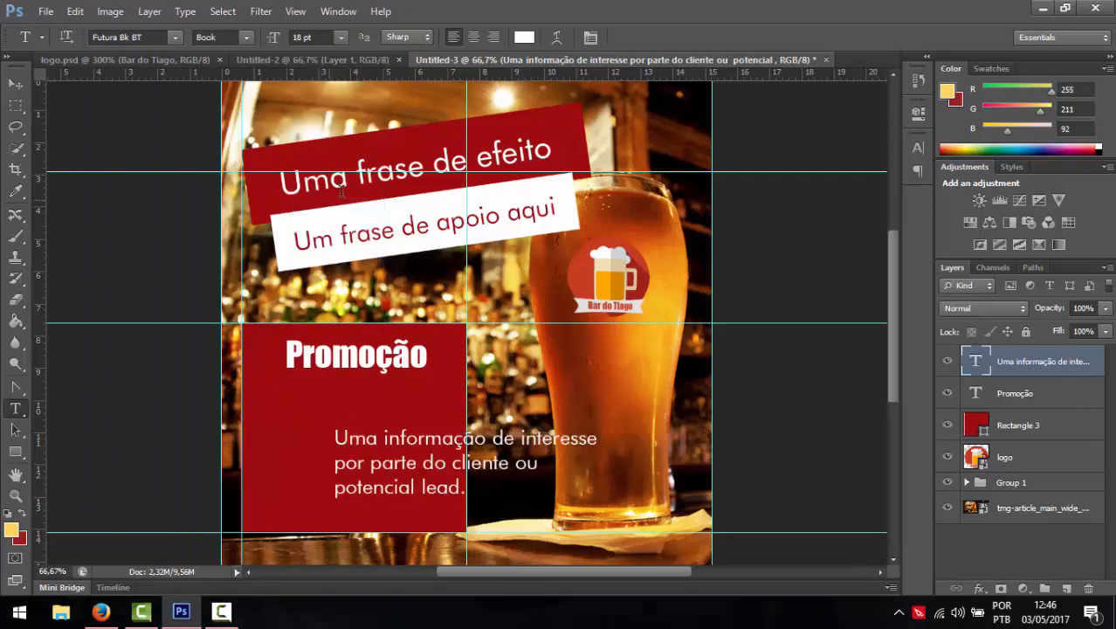
left_click(473, 36)
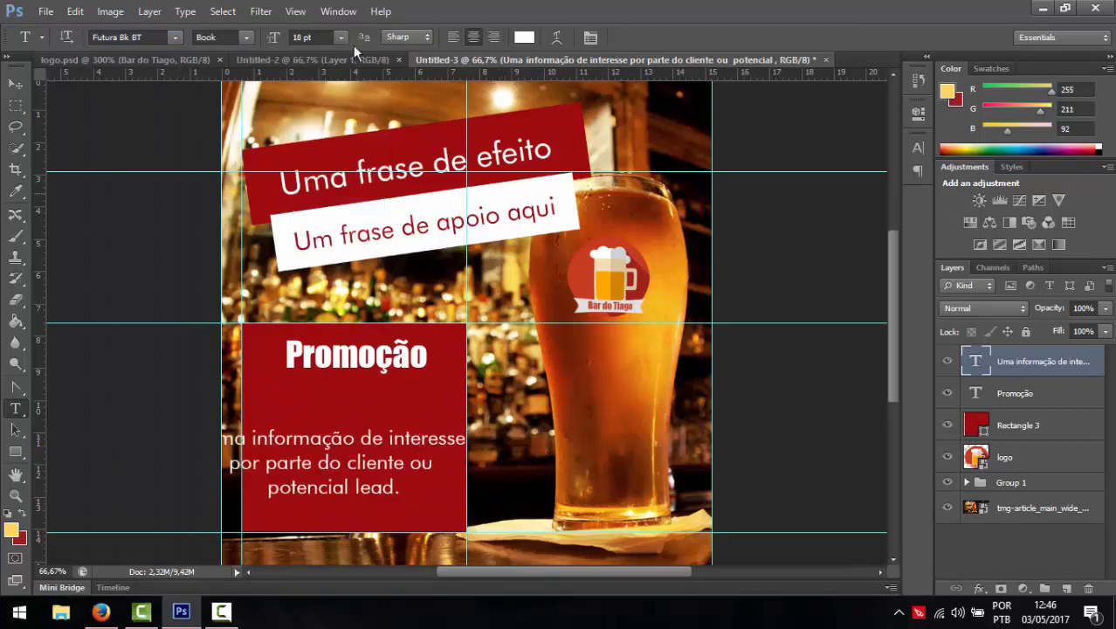
- Rewrap the info text into four lines and move it under Promoção in the red box
left_click(368, 434)
key("Return")
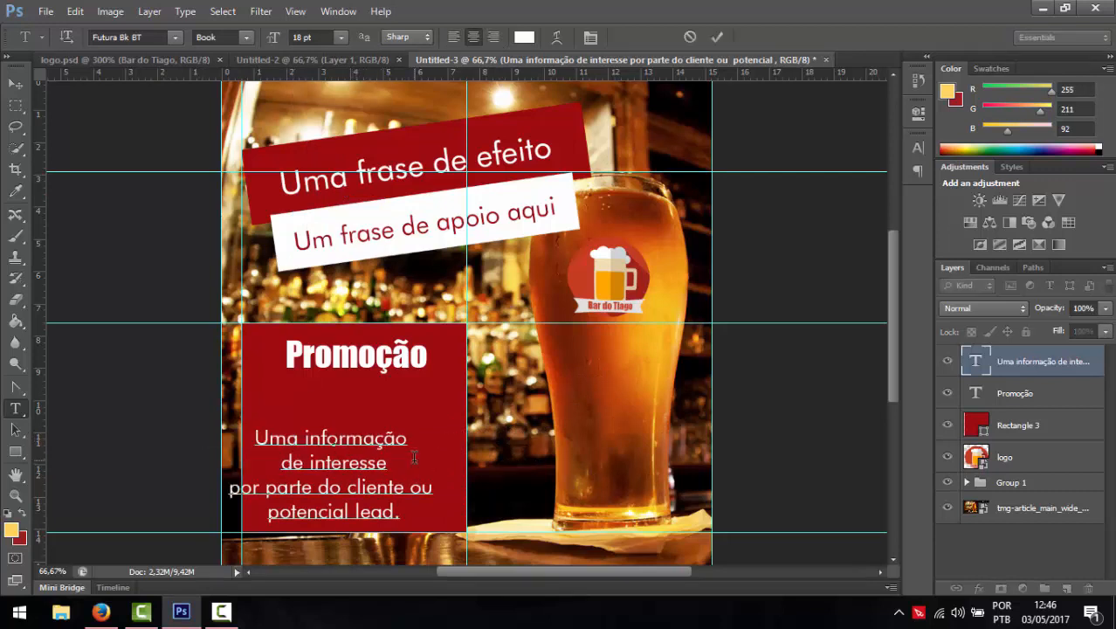
left_click(414, 458)
key("Delete")
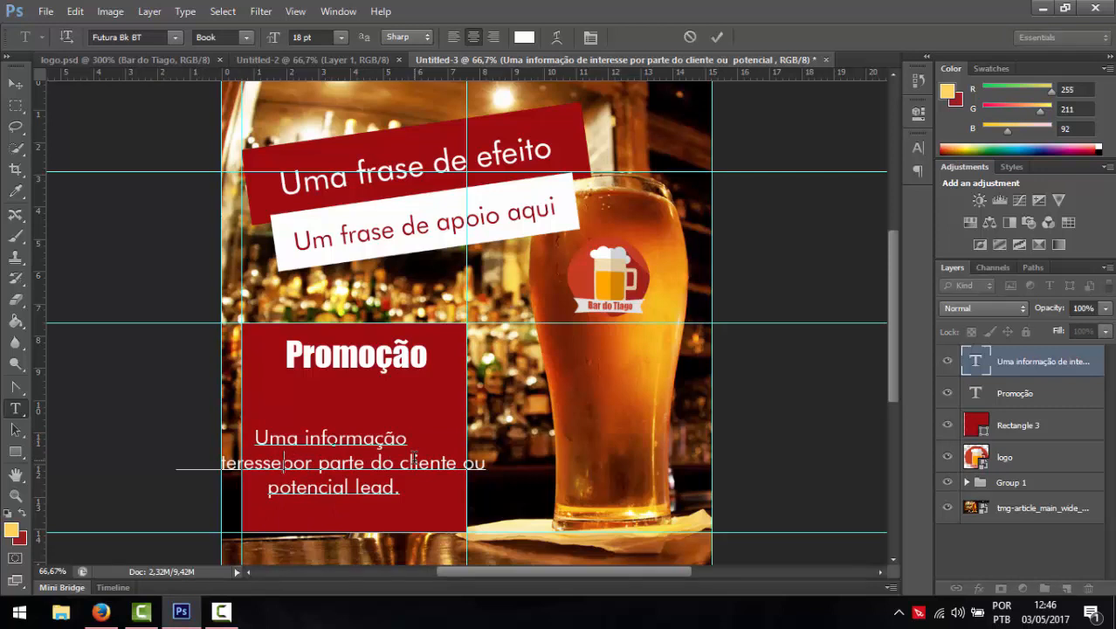
key("Return")
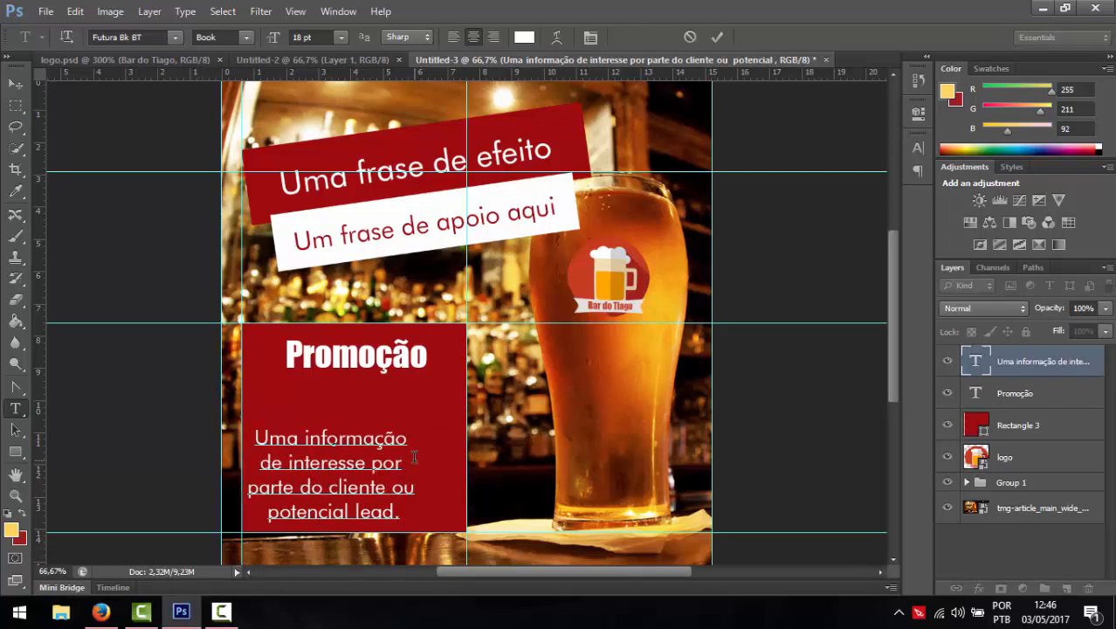
left_click(15, 83)
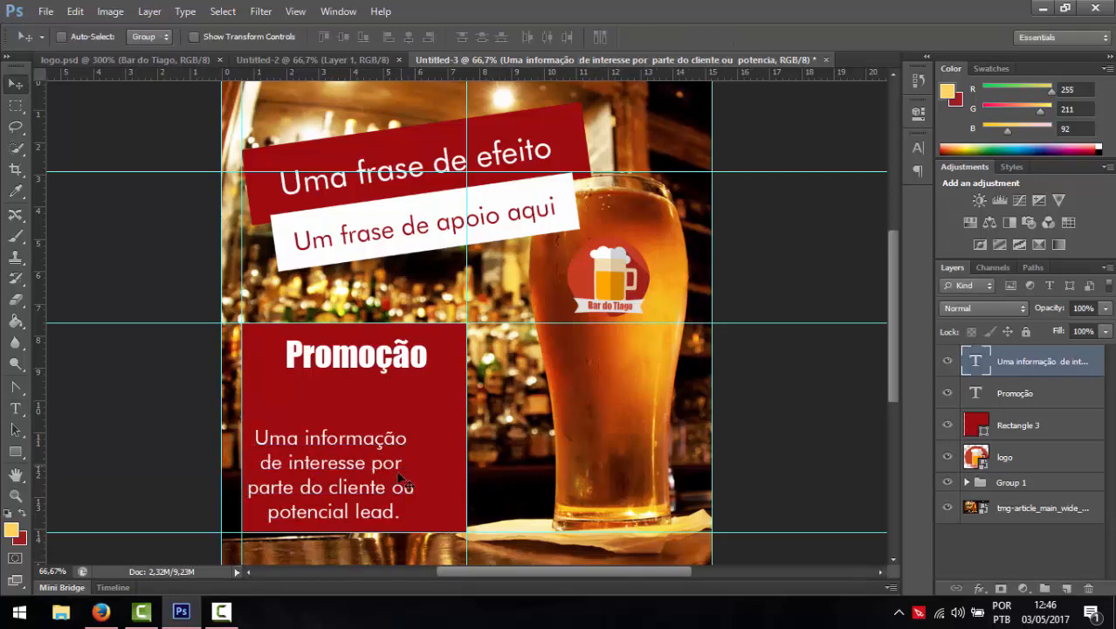
left_click_drag(367, 487, 386, 453)
key("Down")
key("Down")
key("Down")
key("Down")
key("Down")
key("Down")
key("Down")
key("Down")
key("Down")
key("Down")
key("Down")
key("Down")
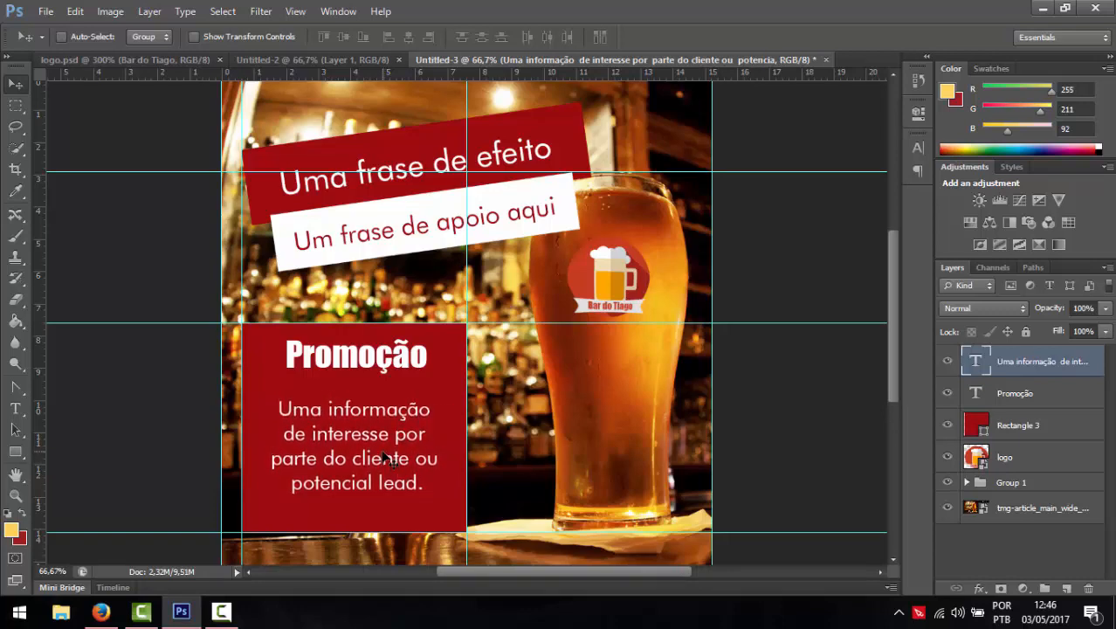
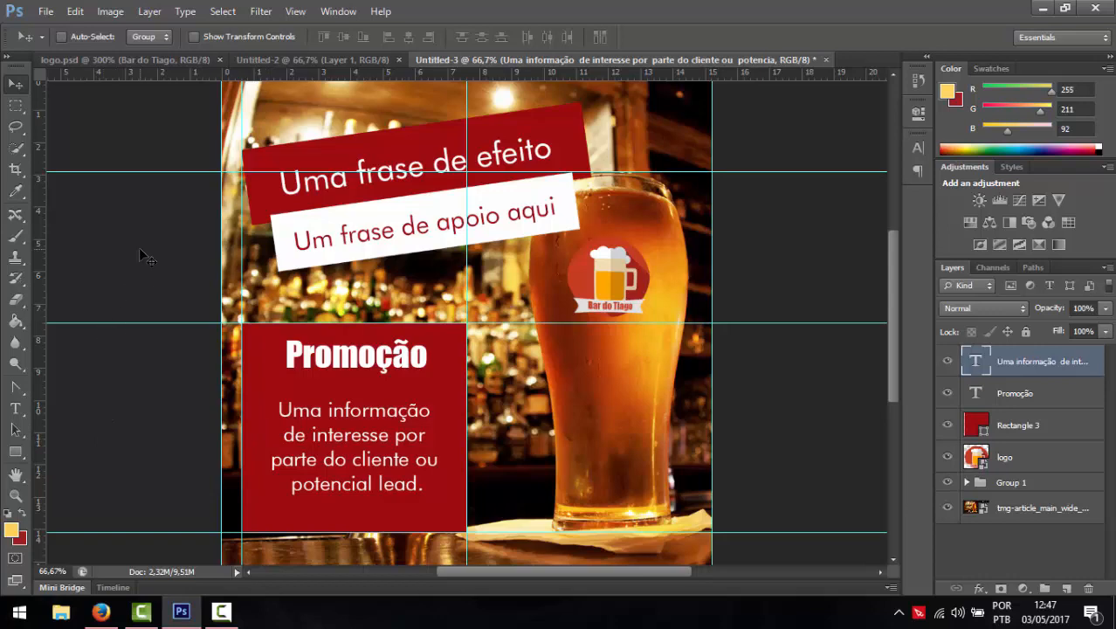
- Save the bar ad to the desktop as peça.psd
key("ctrl+s")
left_click(603, 199)
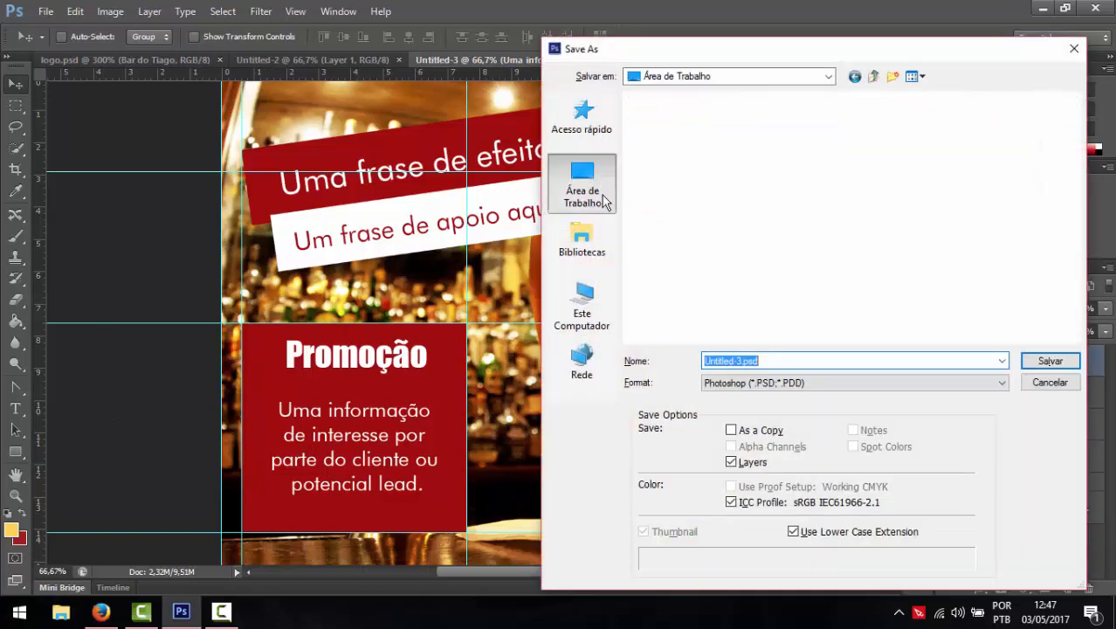
left_click(792, 361)
key("ctrl+a")
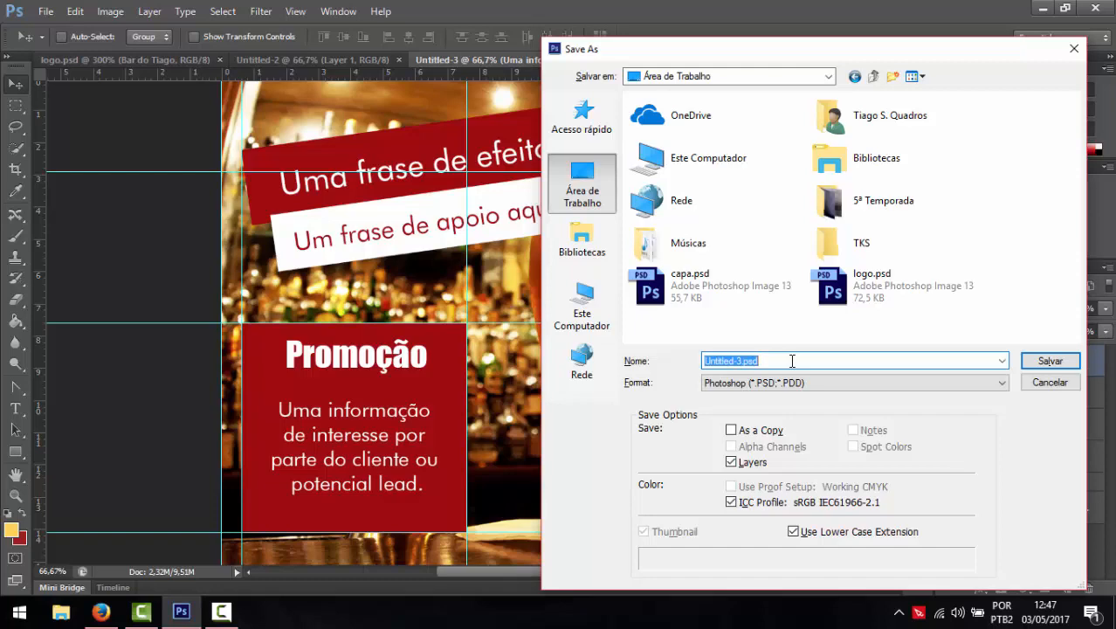
type("pe")
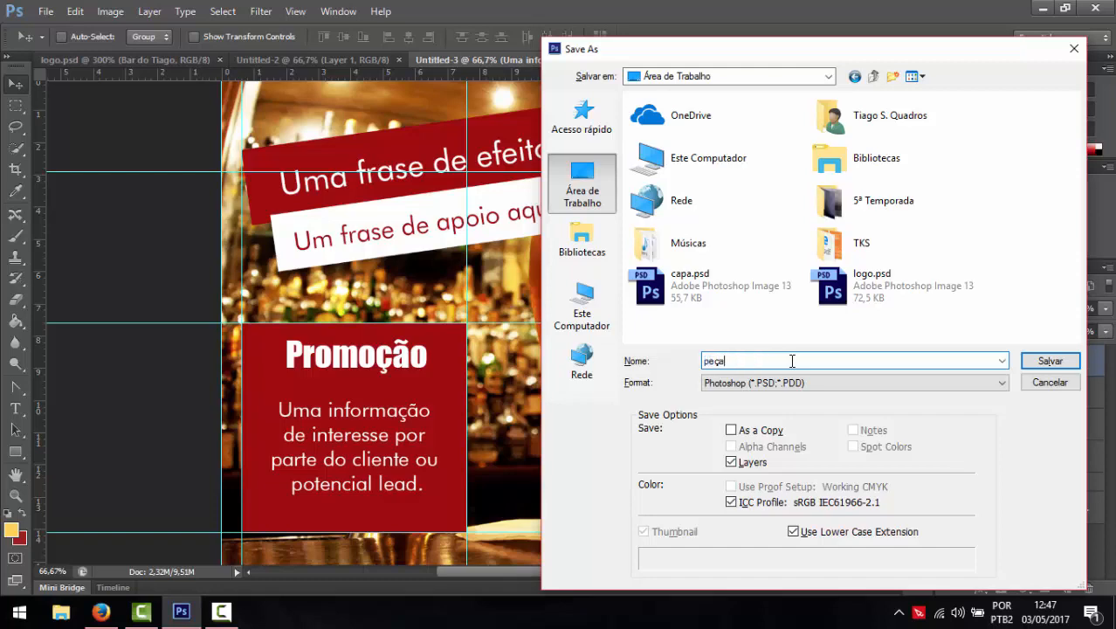
type("ça")
key("Return")
key("Return")
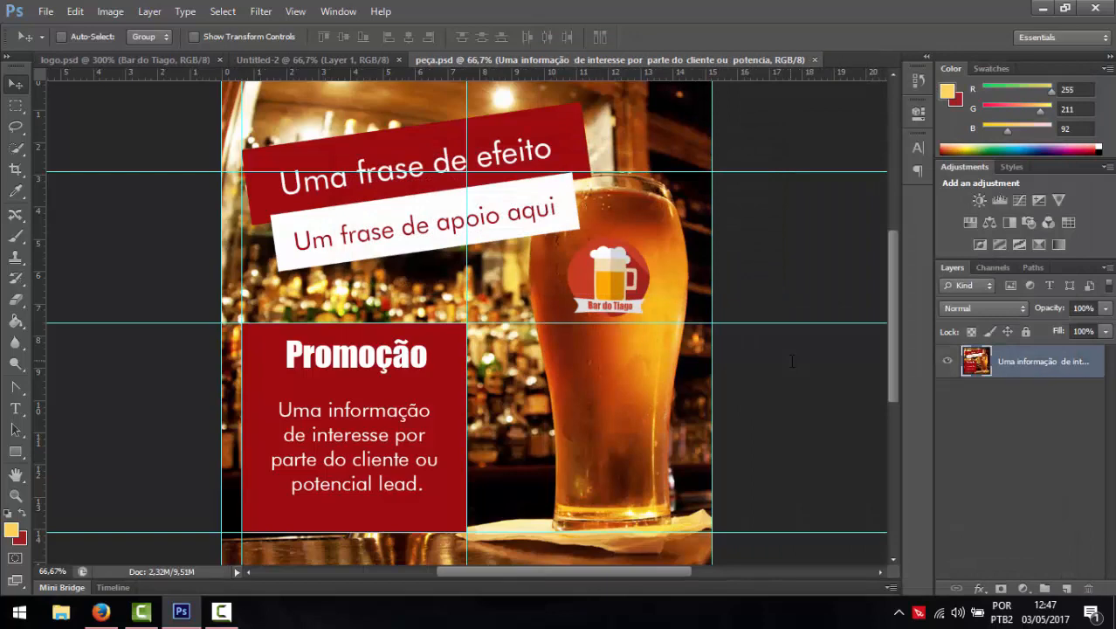
- Save a PNG copy named peça.png, accepting the default PNG options
key("ctrl+shift+s")
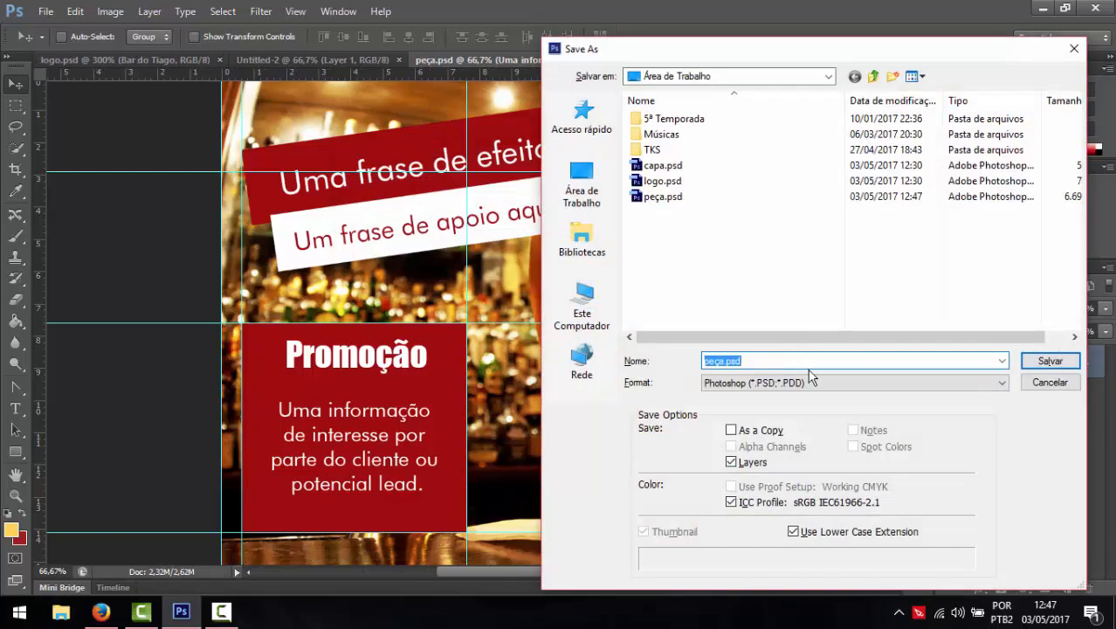
left_click(799, 382)
left_click(724, 570)
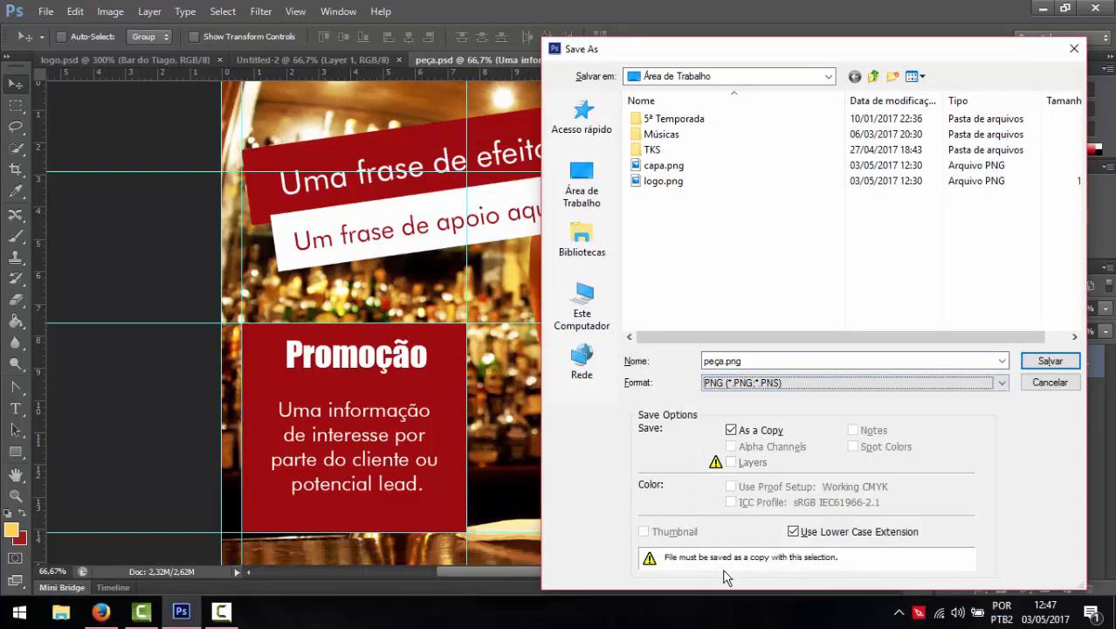
double_click(762, 360)
left_click(1045, 361)
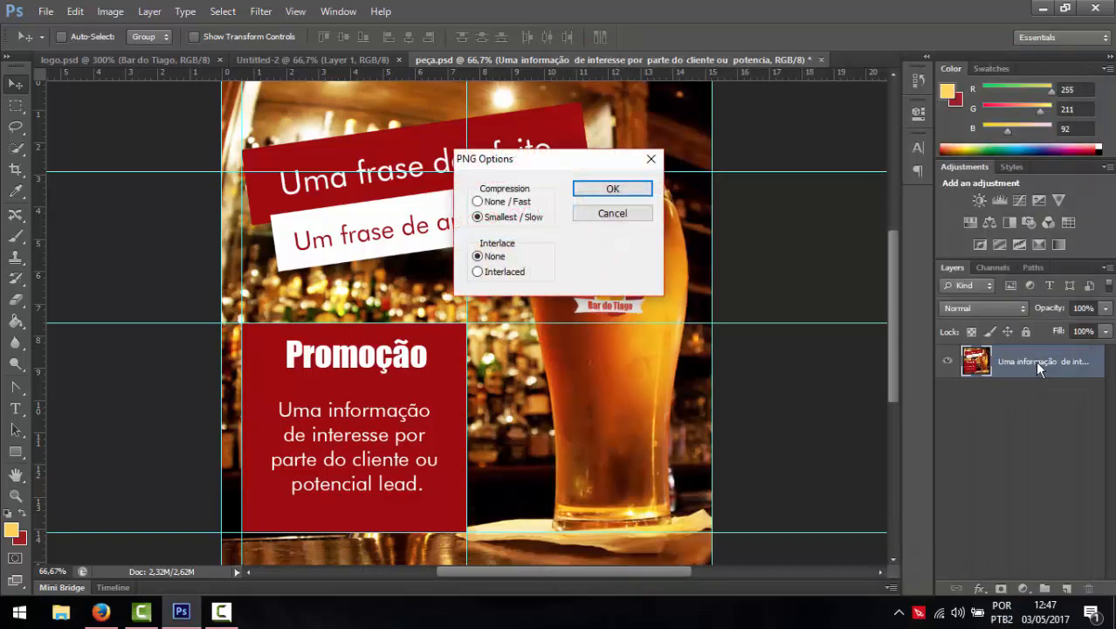
left_click(628, 191)
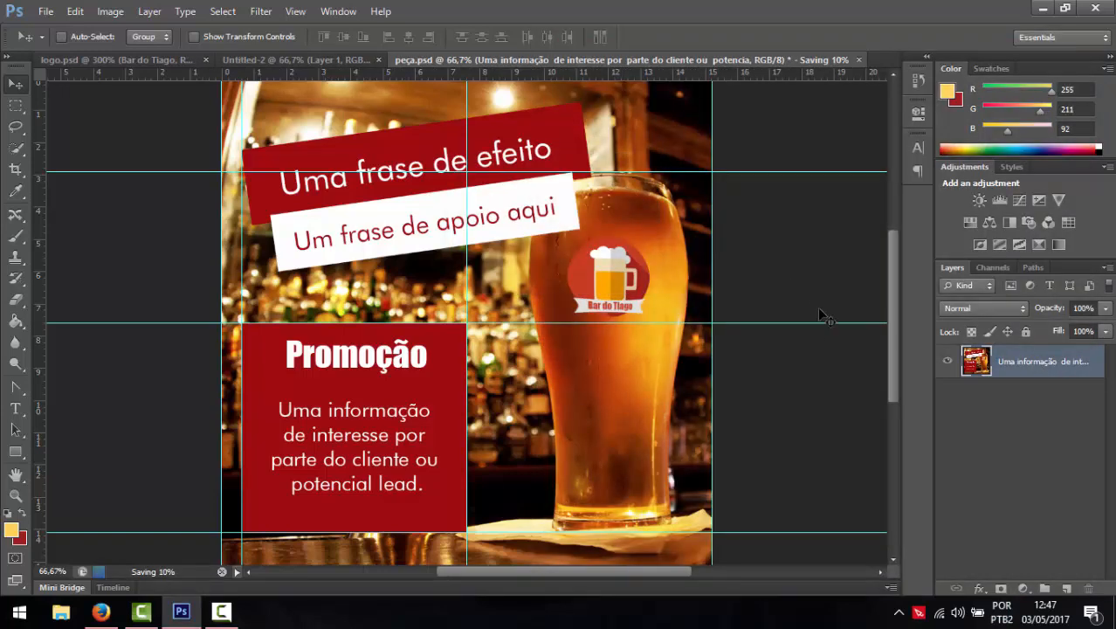
- Revert to the unmerged layers and delete the Promoção heading and description text layers
left_click(914, 82)
left_click(826, 114)
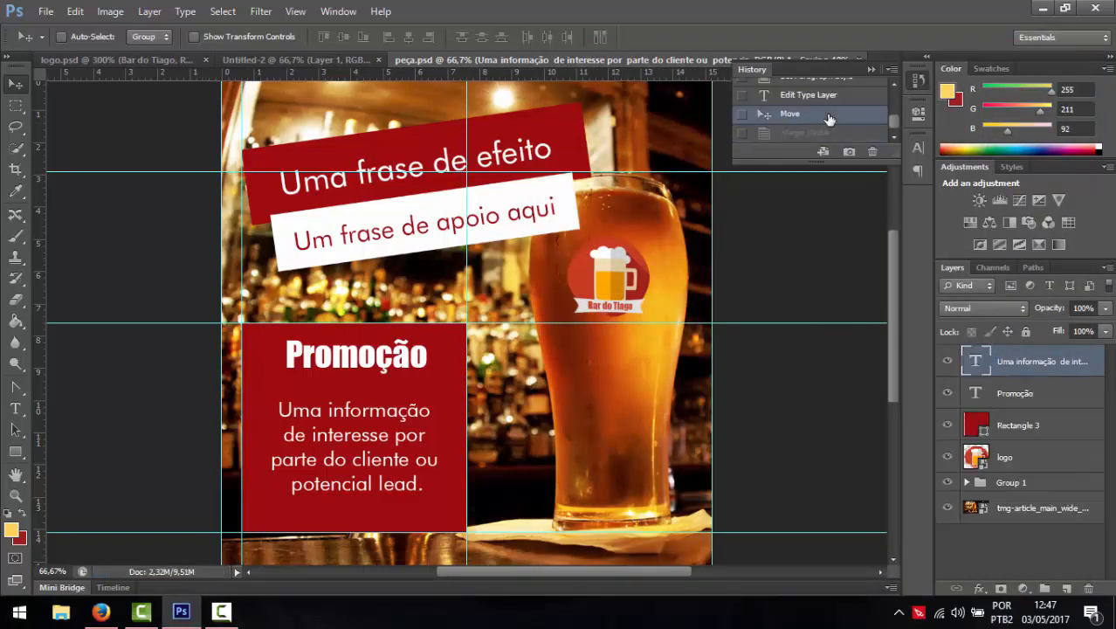
left_click(870, 70)
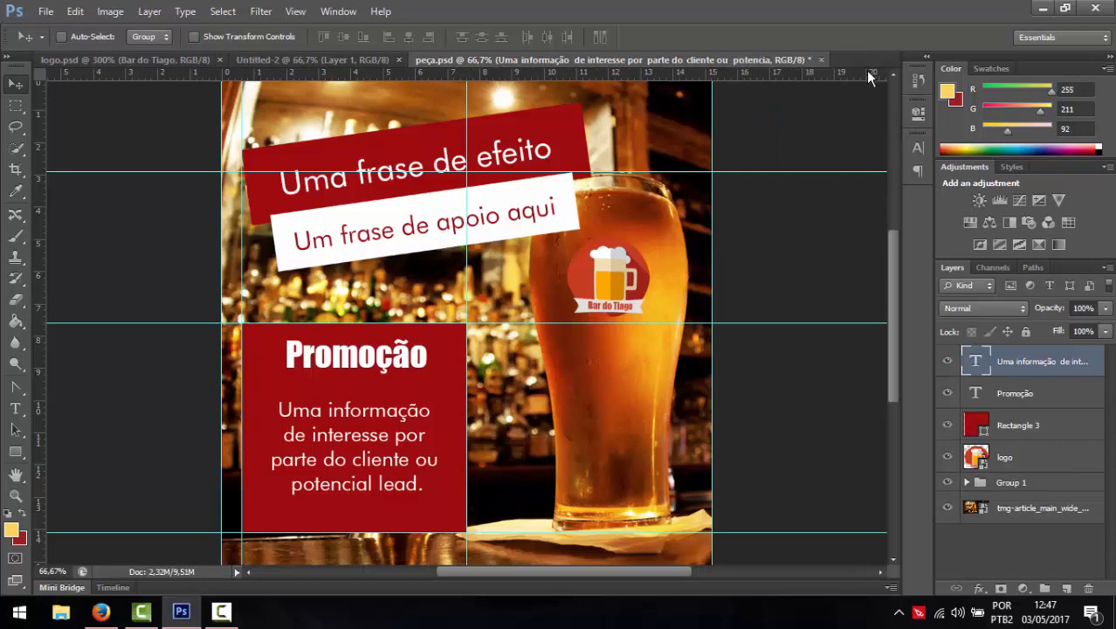
left_click(1013, 427)
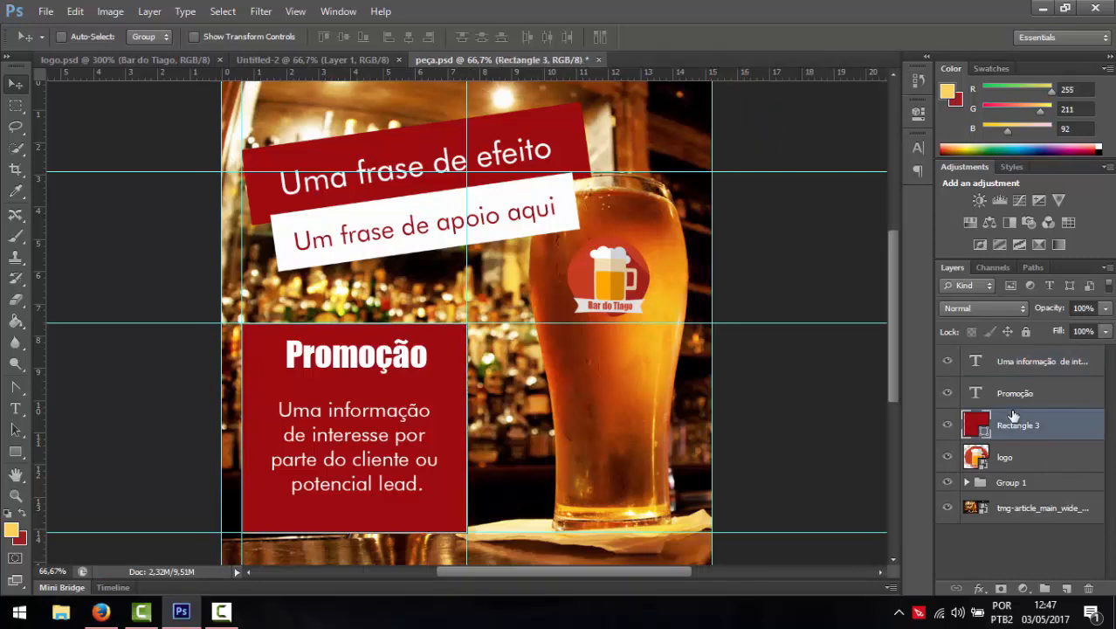
left_click(1010, 395)
key("Delete")
left_click(1004, 363)
key("Delete")
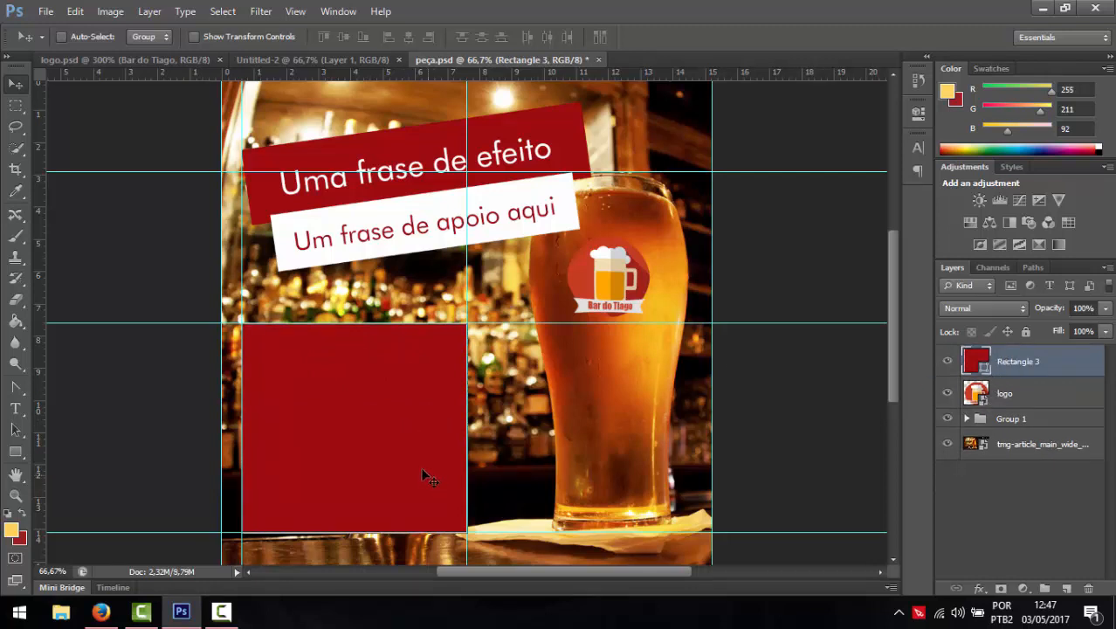
- Transform Rectangle 3 into a thin full-width red bar along the bottom
key("ctrl+t")
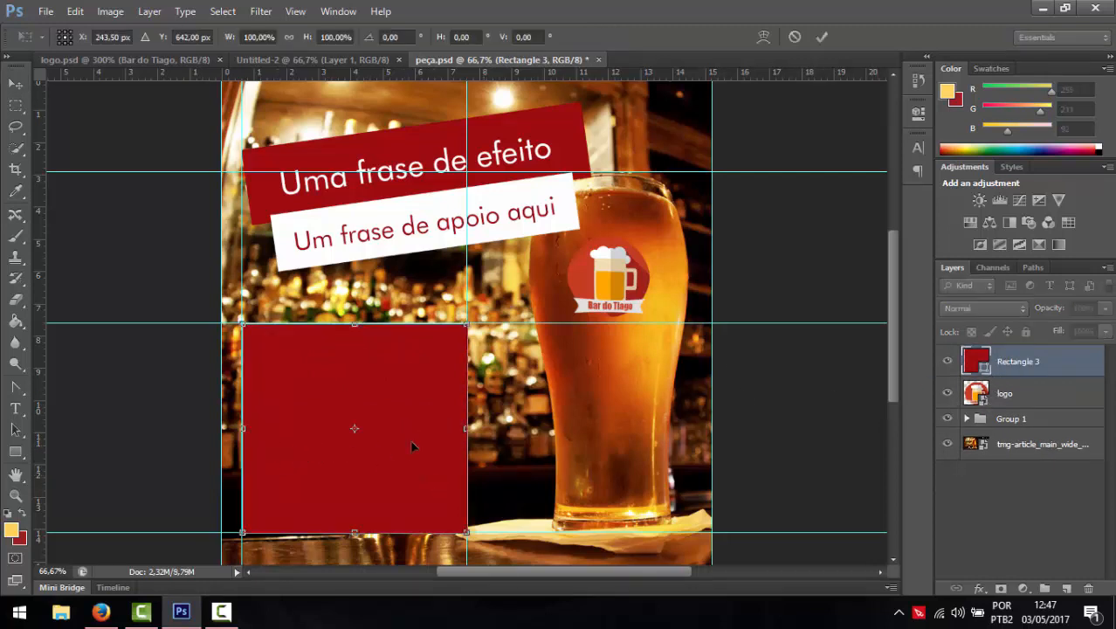
left_click_drag(242, 427, 222, 428)
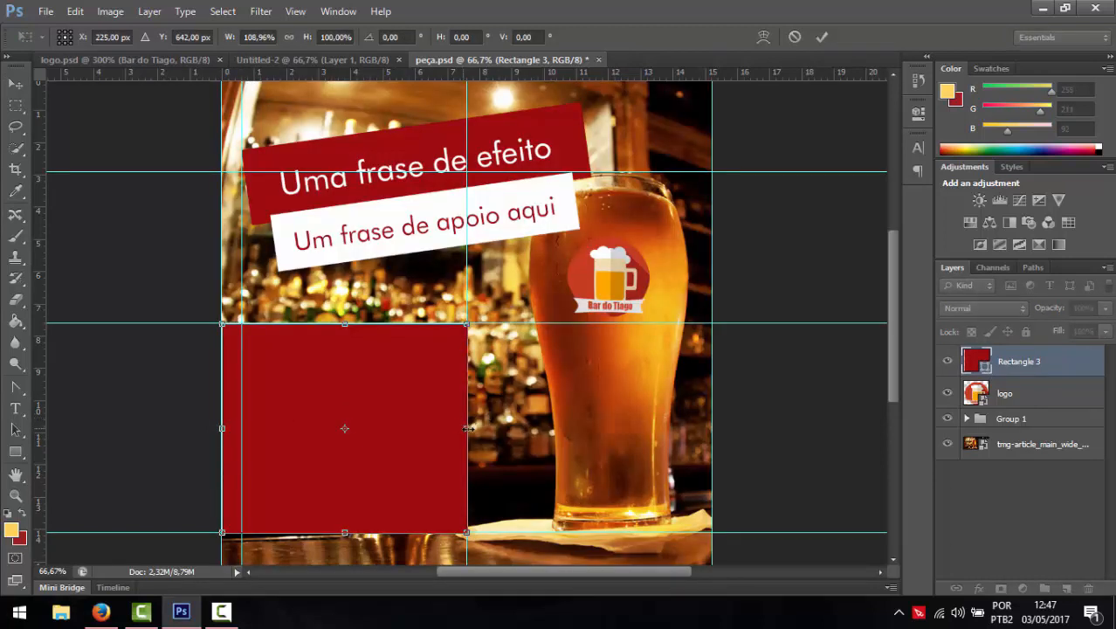
left_click_drag(468, 428, 713, 406)
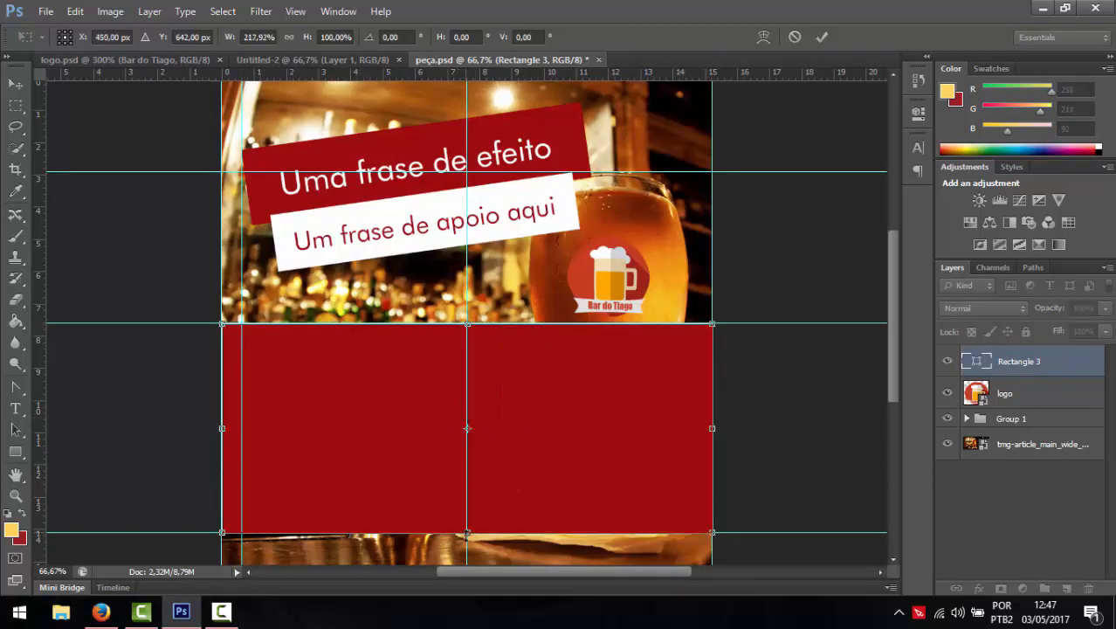
left_click_drag(467, 541, 467, 551)
left_click_drag(463, 308, 453, 429)
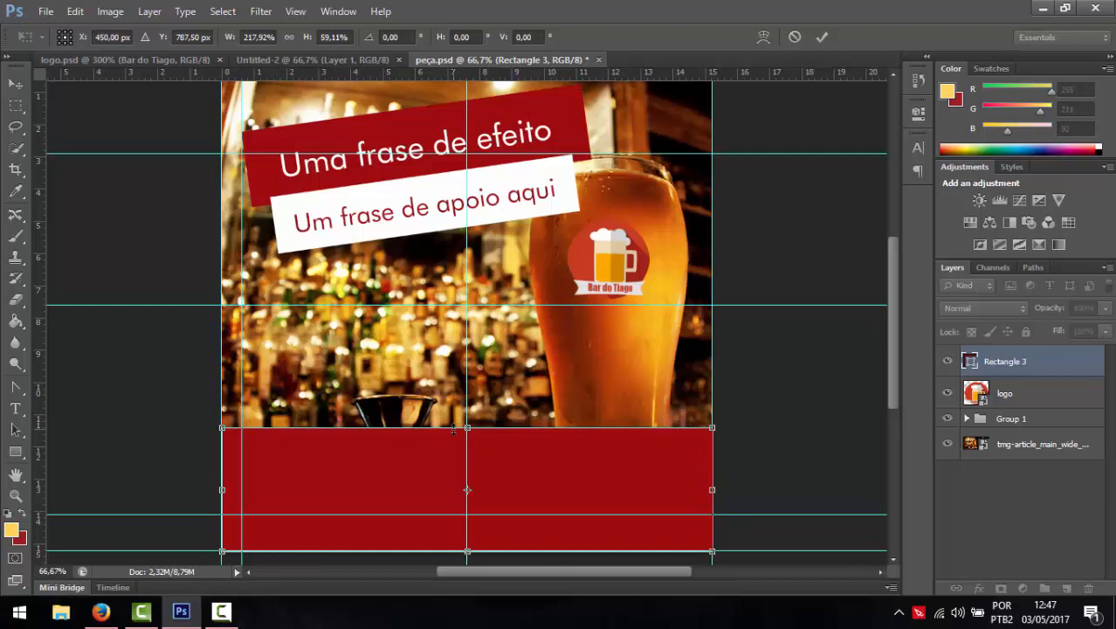
left_click_drag(467, 435, 467, 515)
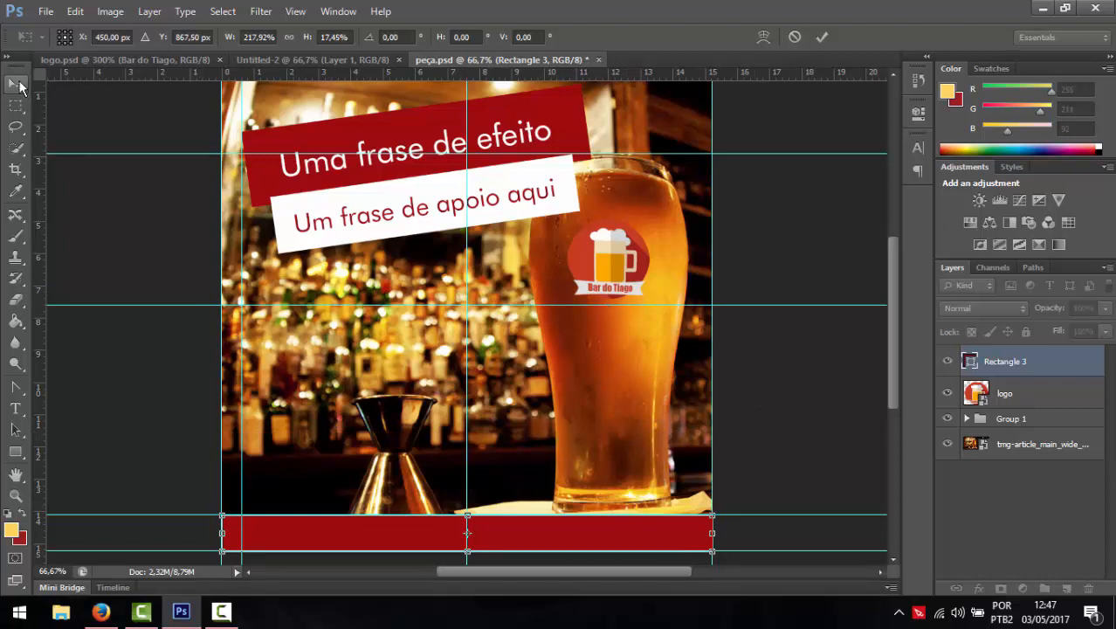
left_click(19, 85)
left_click(523, 243)
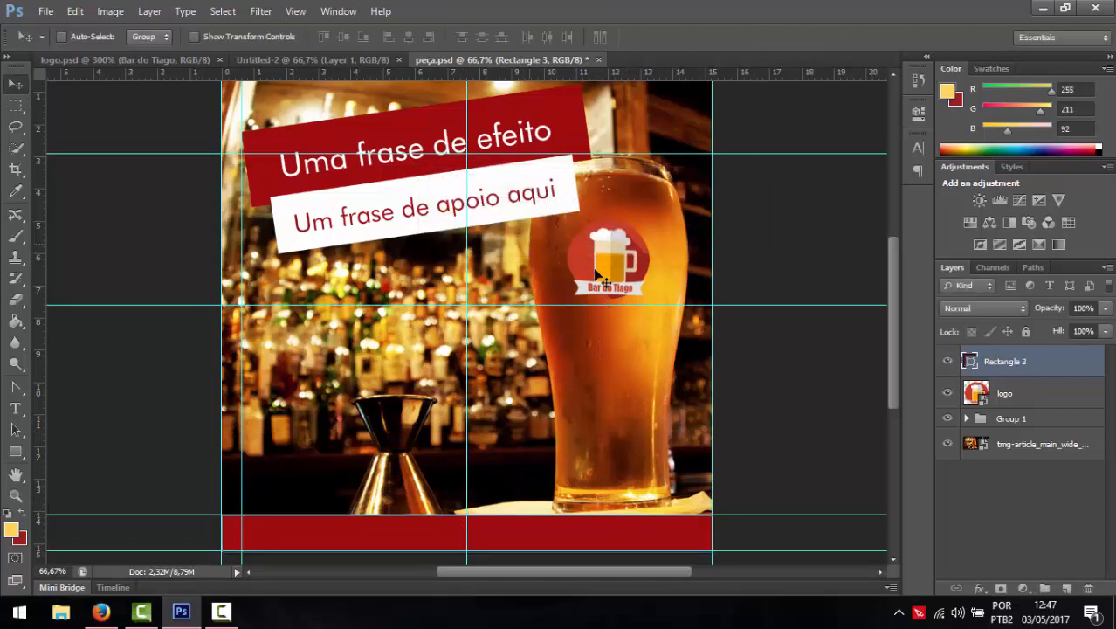
- Slide the background photo so the beer glass sits on the left
left_click(1028, 444)
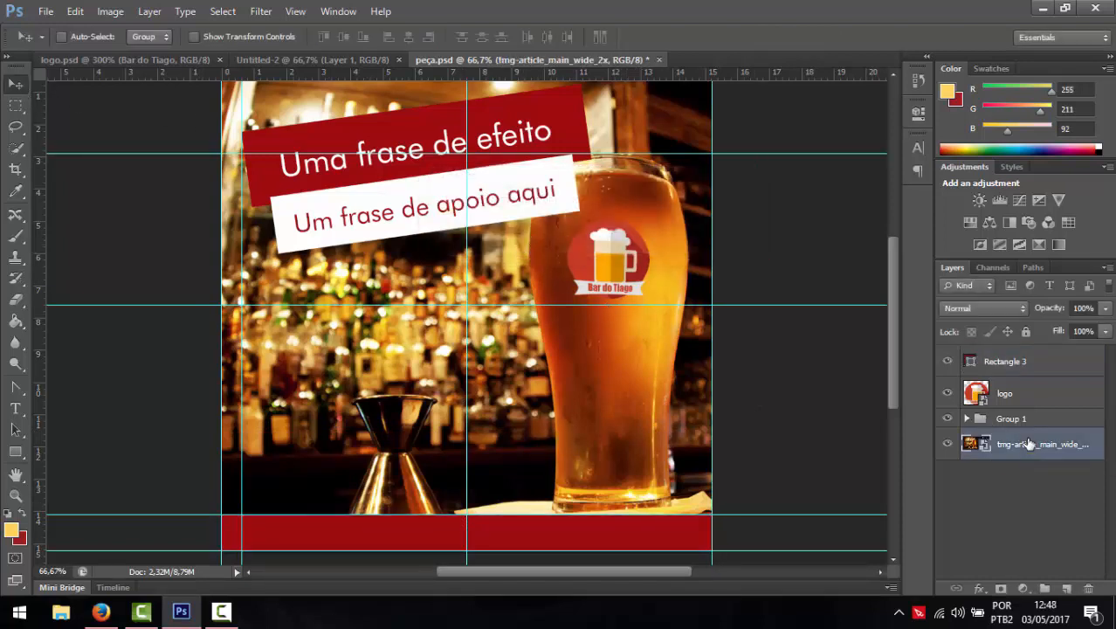
key("ctrl+t")
left_click_drag(673, 413, 361, 448)
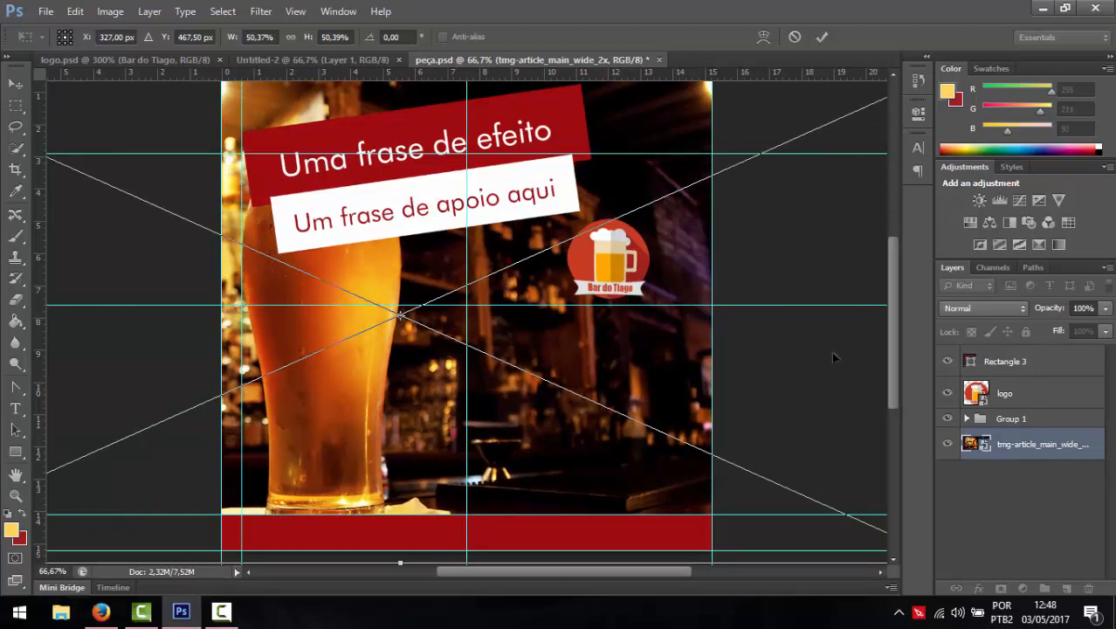
key("Return")
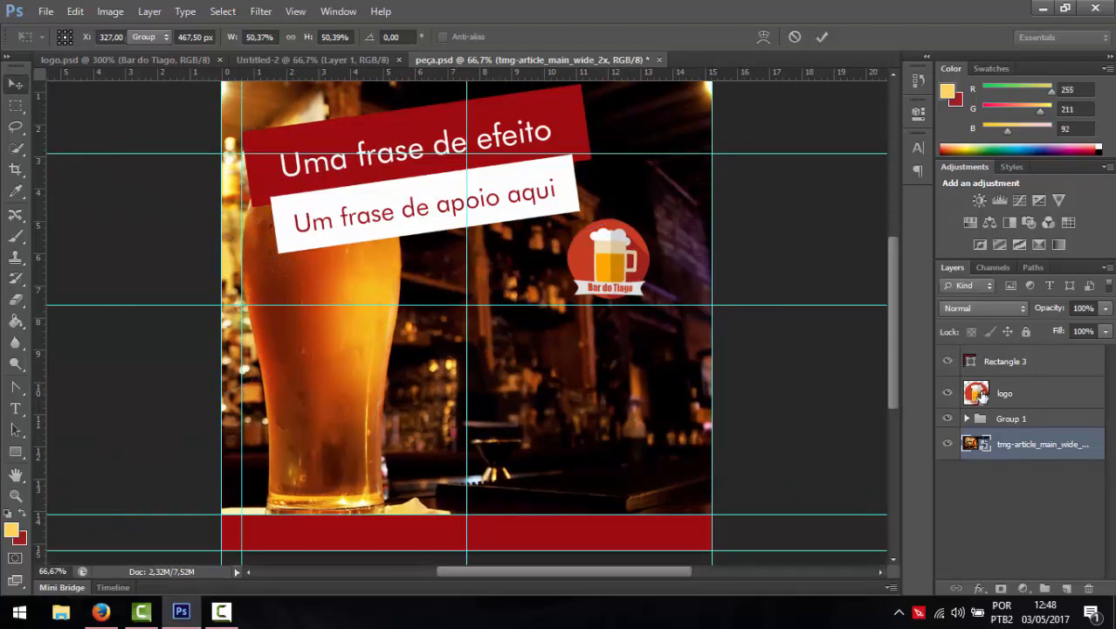
- Move the logo onto the glass and the banner group to the lower right, then delete the red bar
left_click(983, 395)
left_click_drag(569, 261, 283, 281)
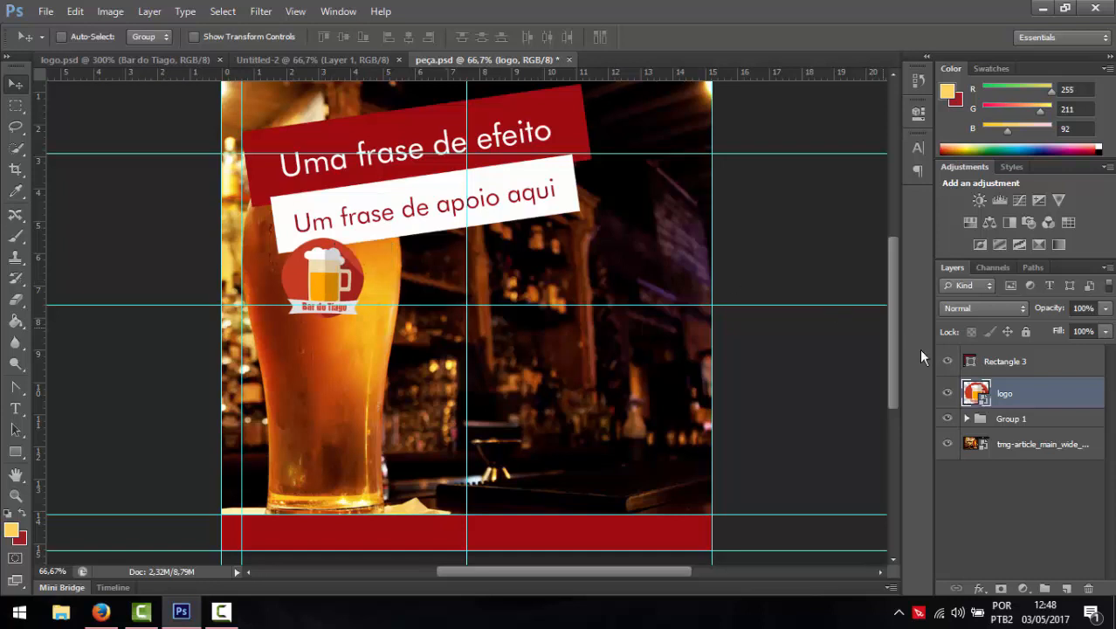
left_click(982, 360)
left_click(977, 420)
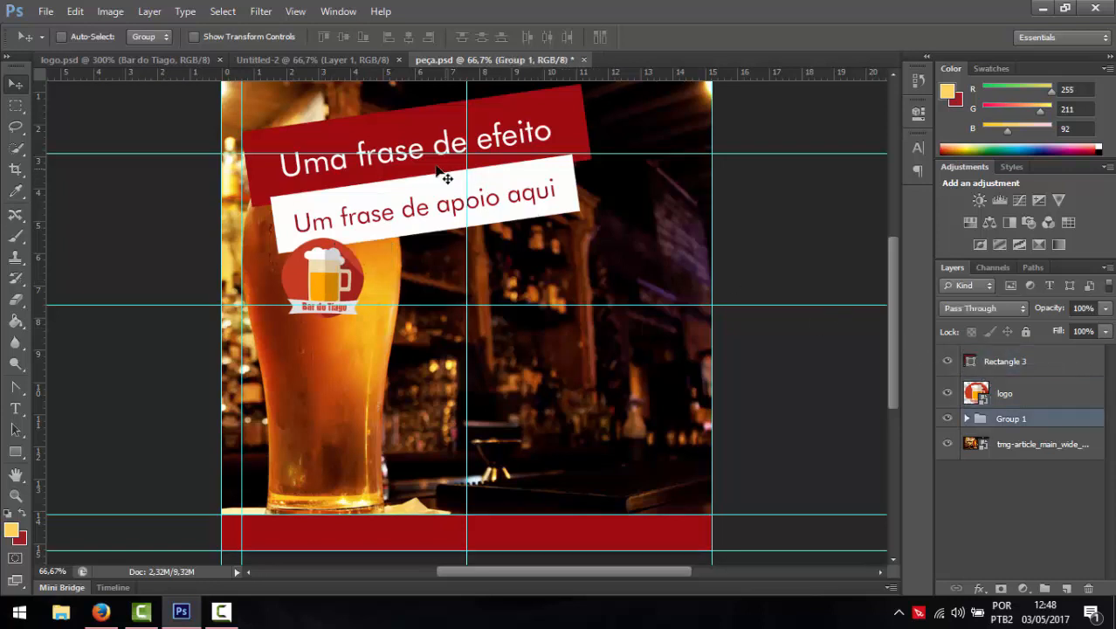
left_click_drag(436, 169, 534, 416)
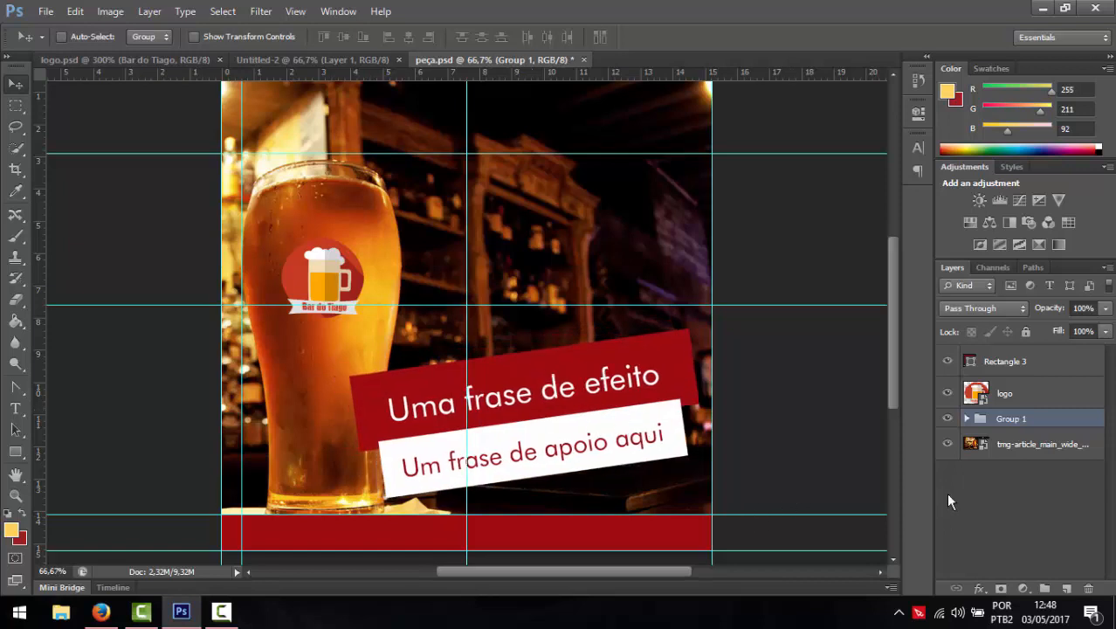
left_click(999, 363)
key("Delete")
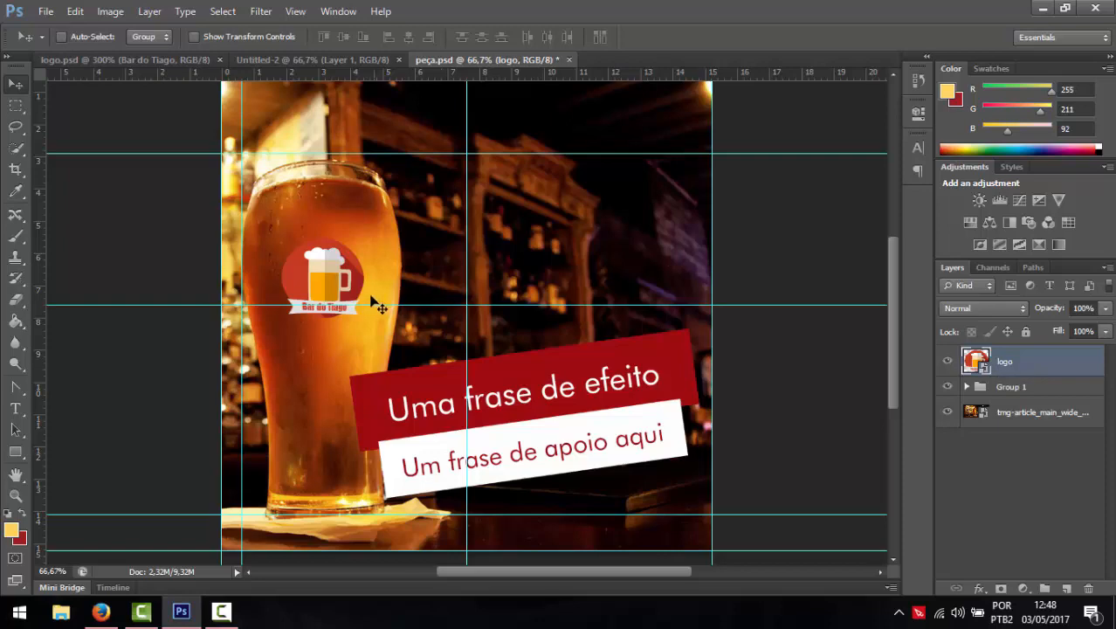
mouse_move(319, 273)
left_mouse_down()
mouse_move(334, 256)
mouse_move(321, 274)
left_mouse_up()
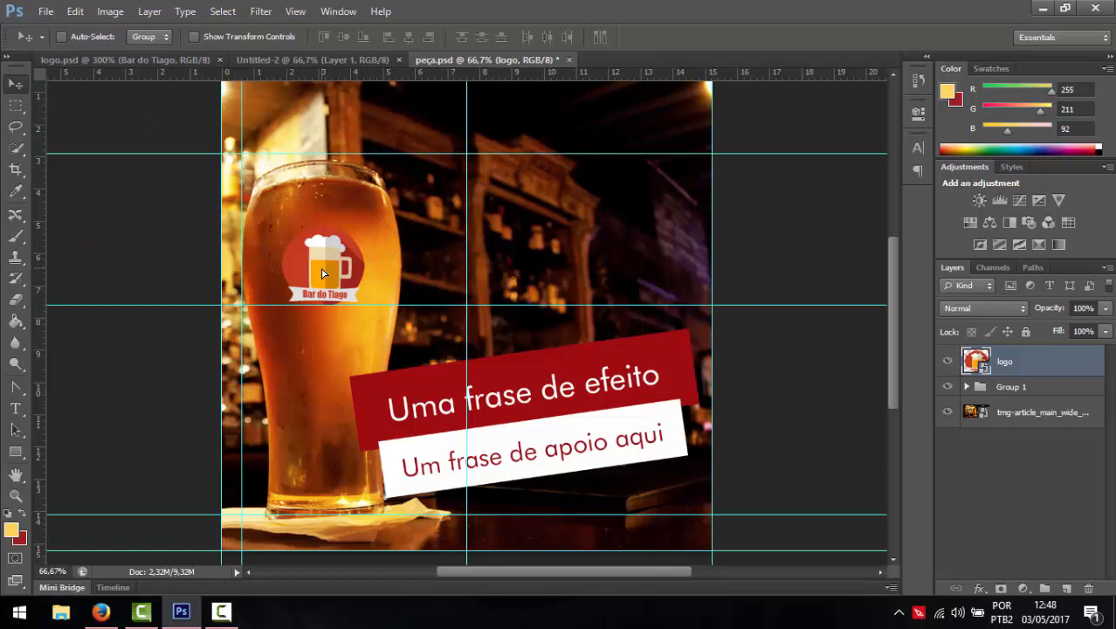
- Move Rectangle 2 below Rectangle 1 inside the banner group
left_click(973, 391)
left_click(966, 386)
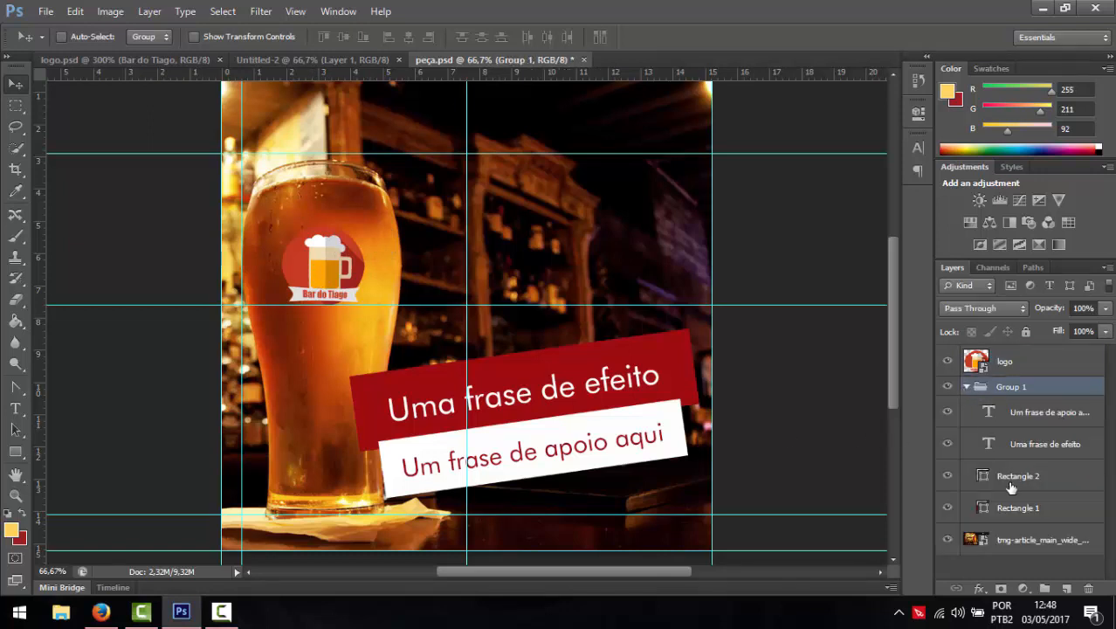
left_click_drag(1010, 485, 1002, 517)
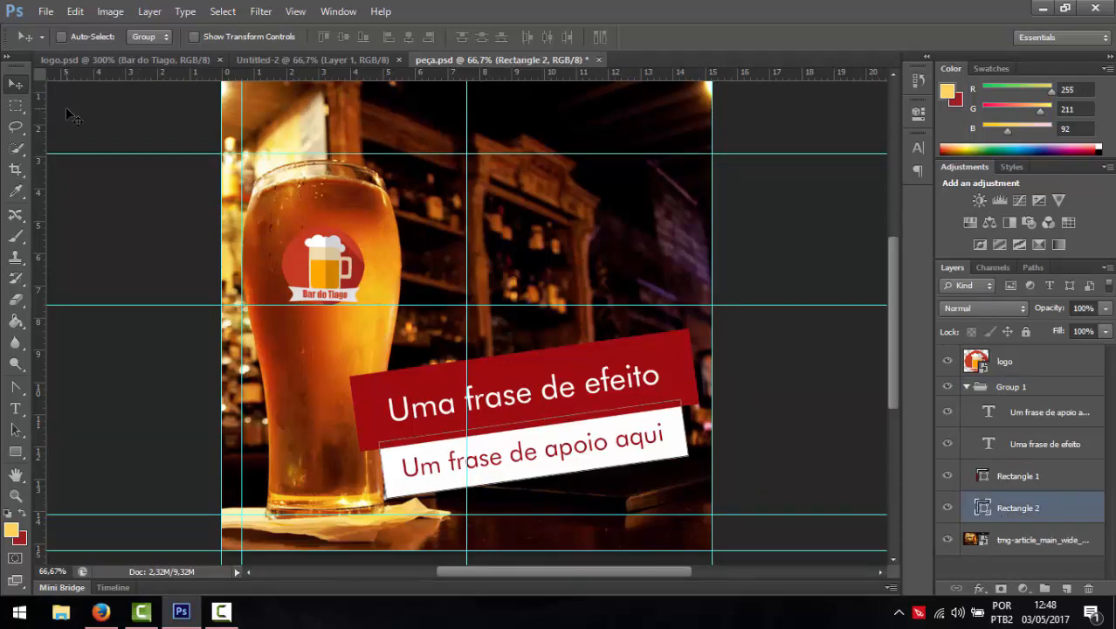
key("ctrl+shift+s")
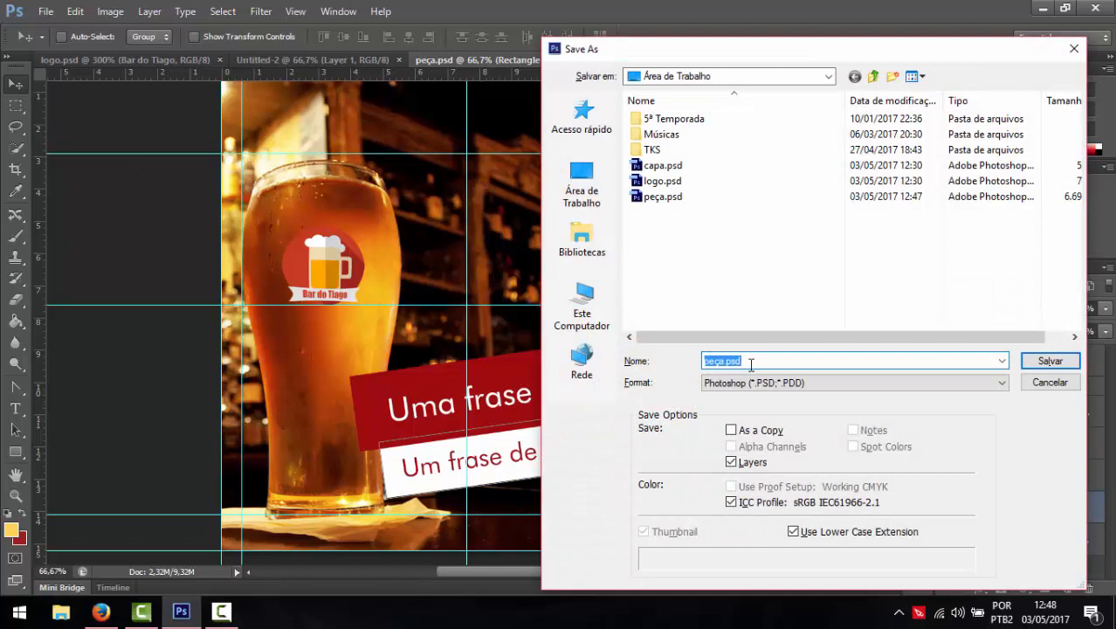
- Save a PNG copy of the reworked ad with _1 appended to its file name
left_click(743, 389)
left_click(760, 557)
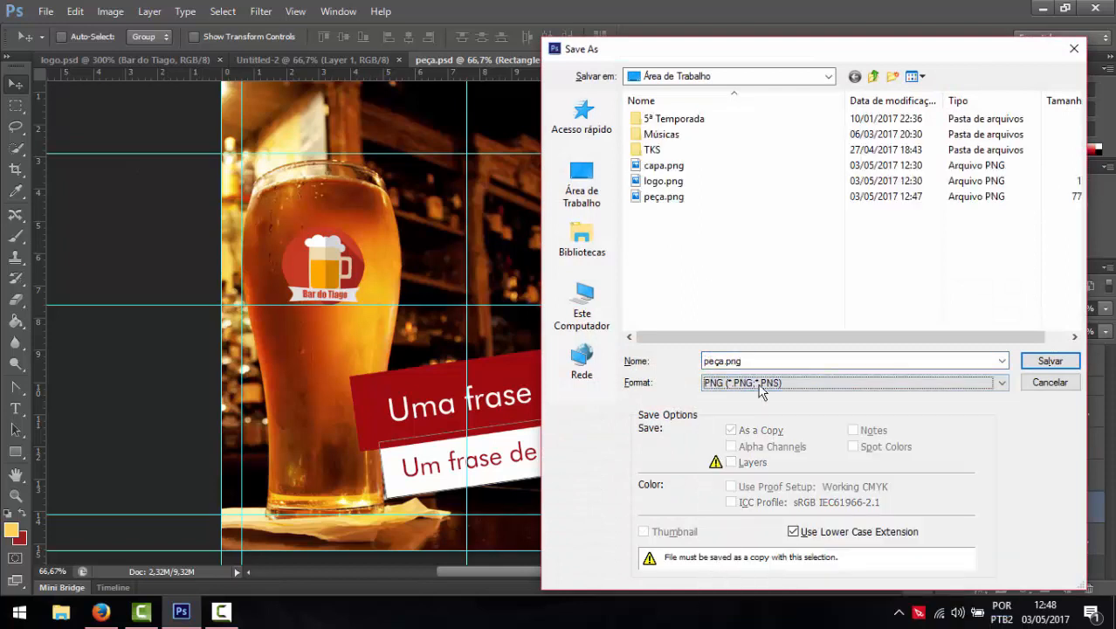
key("shift+Tab")
key("End")
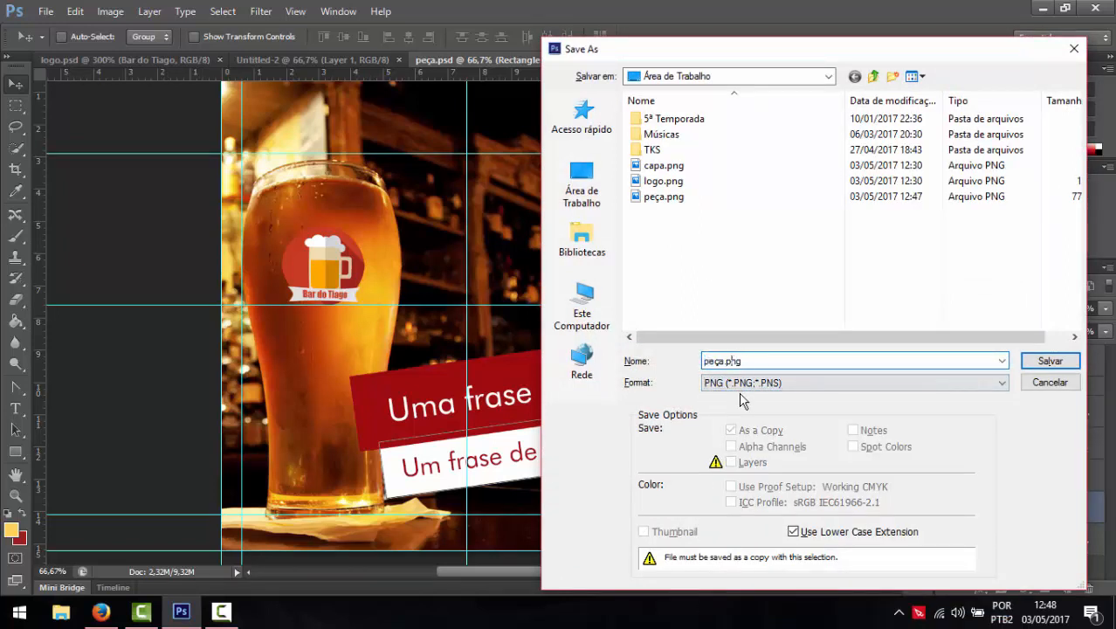
type("_1")
key("Return")
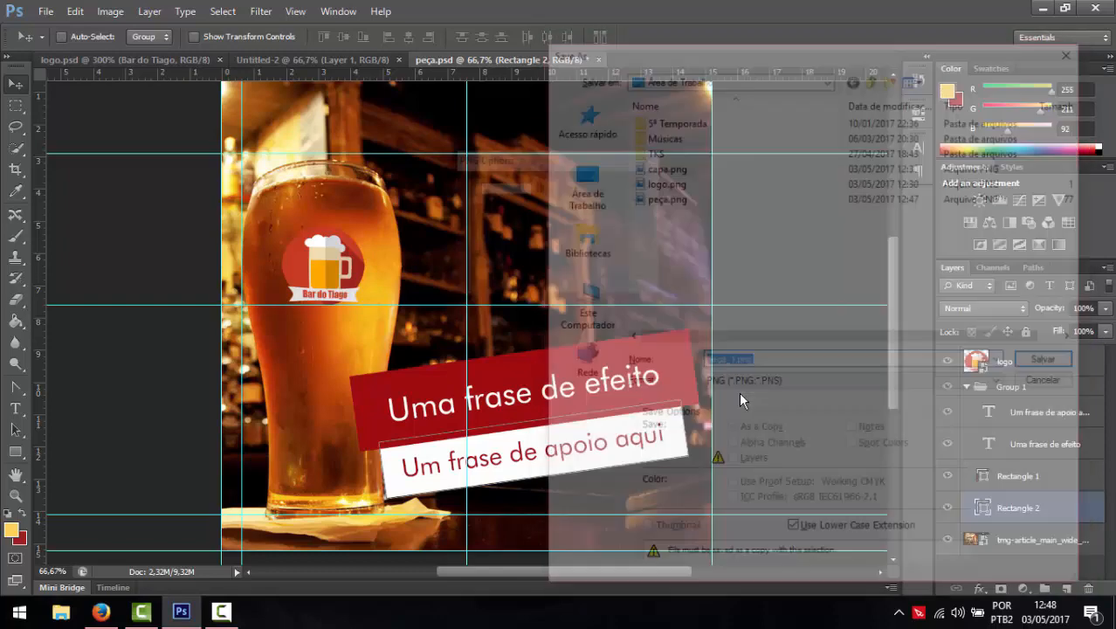
key("Return")
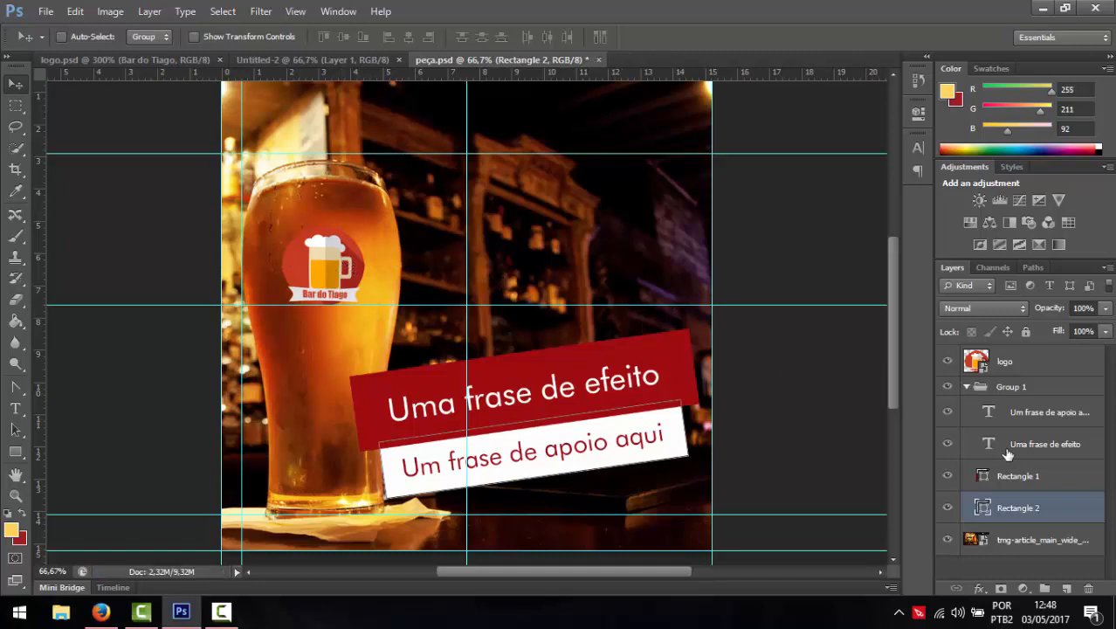
- Delete the logo and text-banner group, then slide the bar photo left to show the candle and glass
left_click(1009, 363)
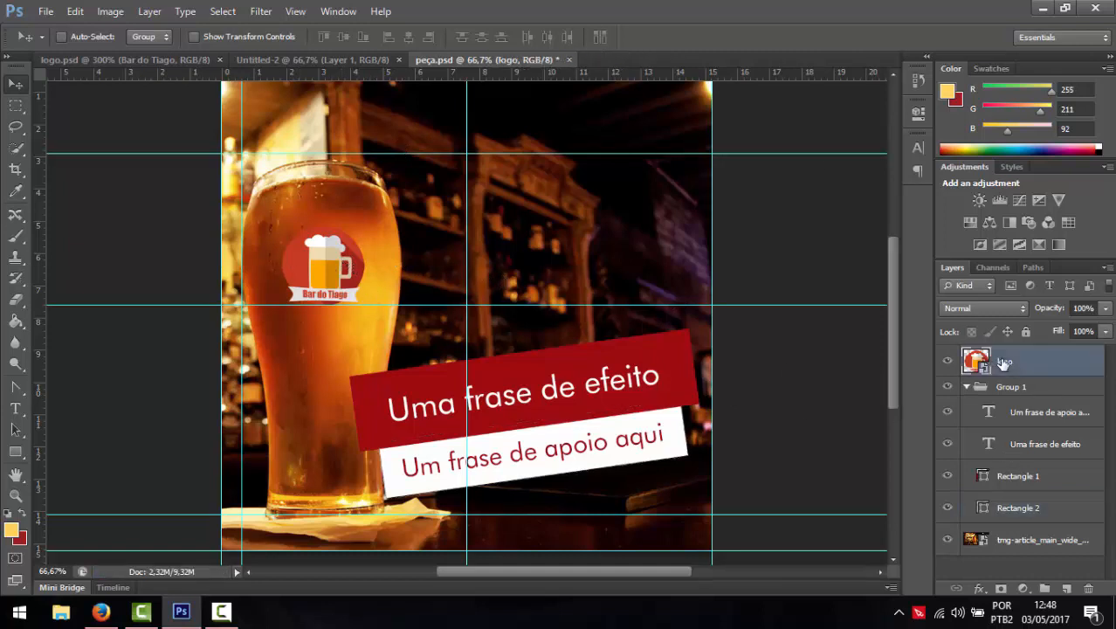
key("Delete")
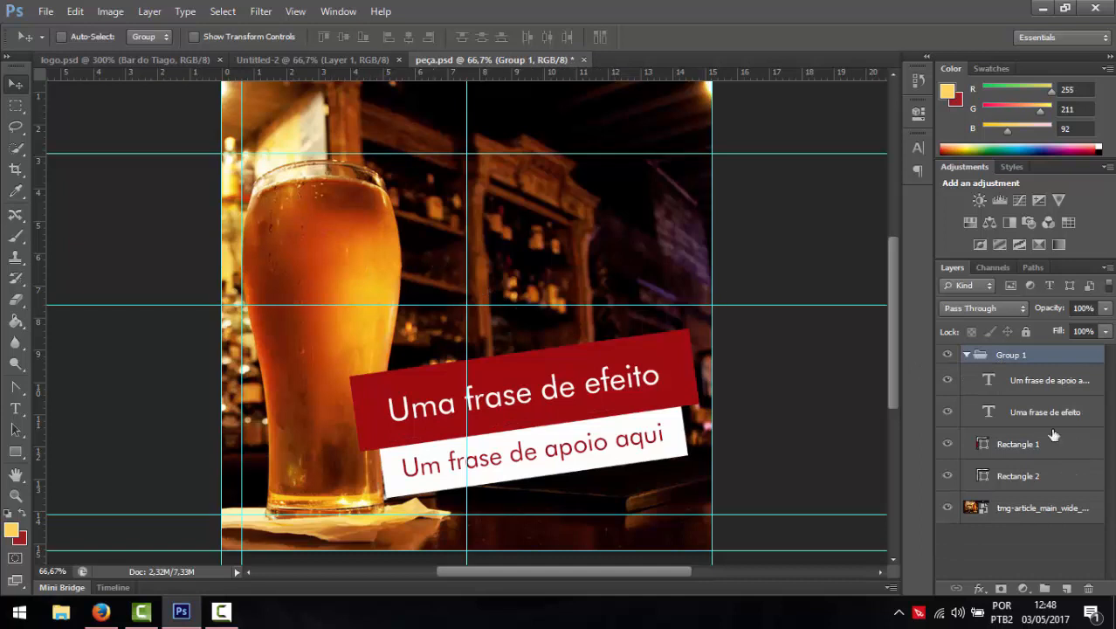
key("Delete")
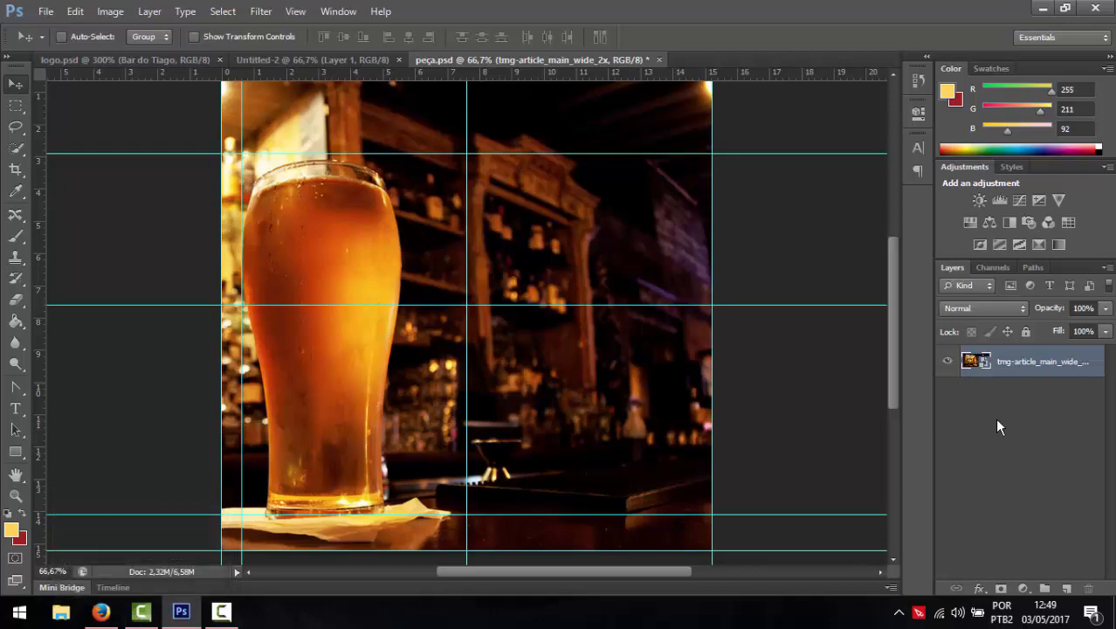
key("ctrl+t")
left_click_drag(634, 393, 307, 398)
key("Return")
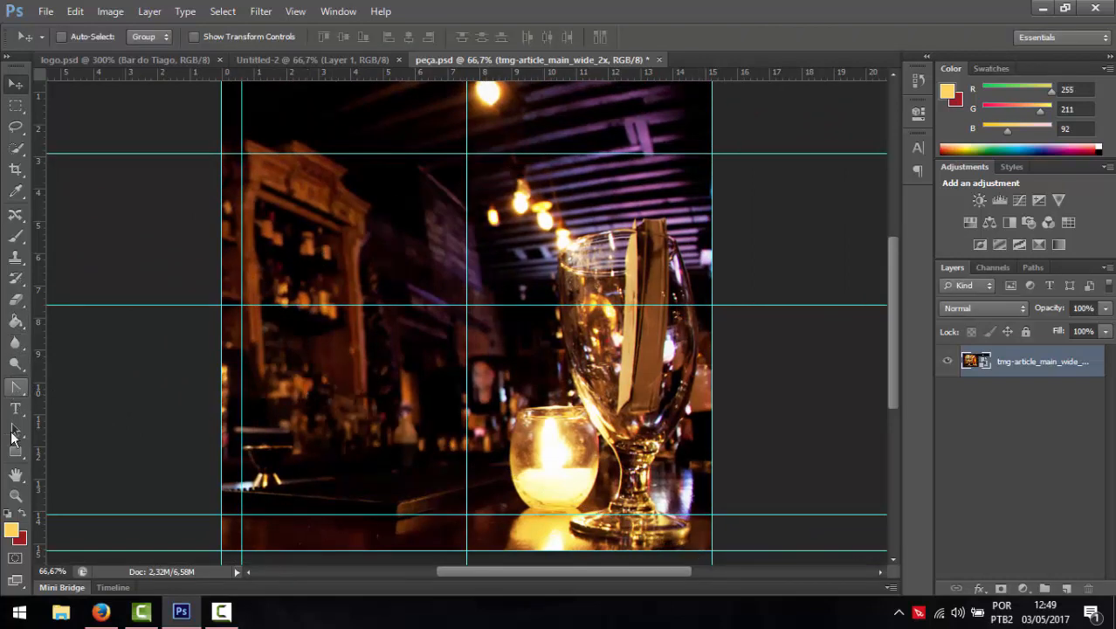
left_click(16, 451)
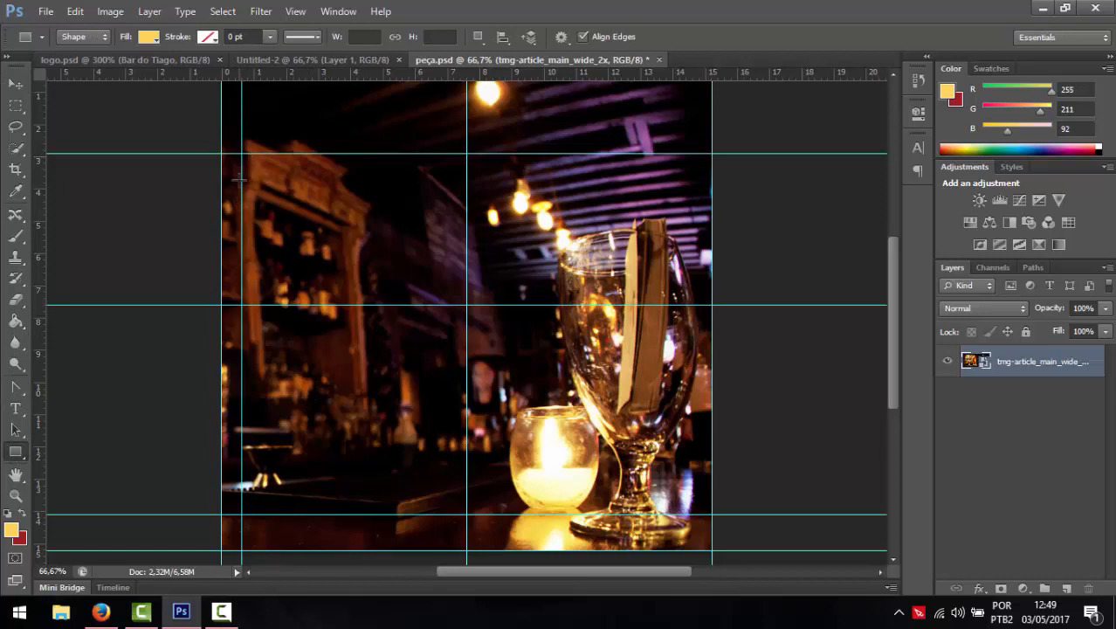
- Draw a tall dark red rectangle over the photo's left half
left_click_drag(242, 189, 466, 515)
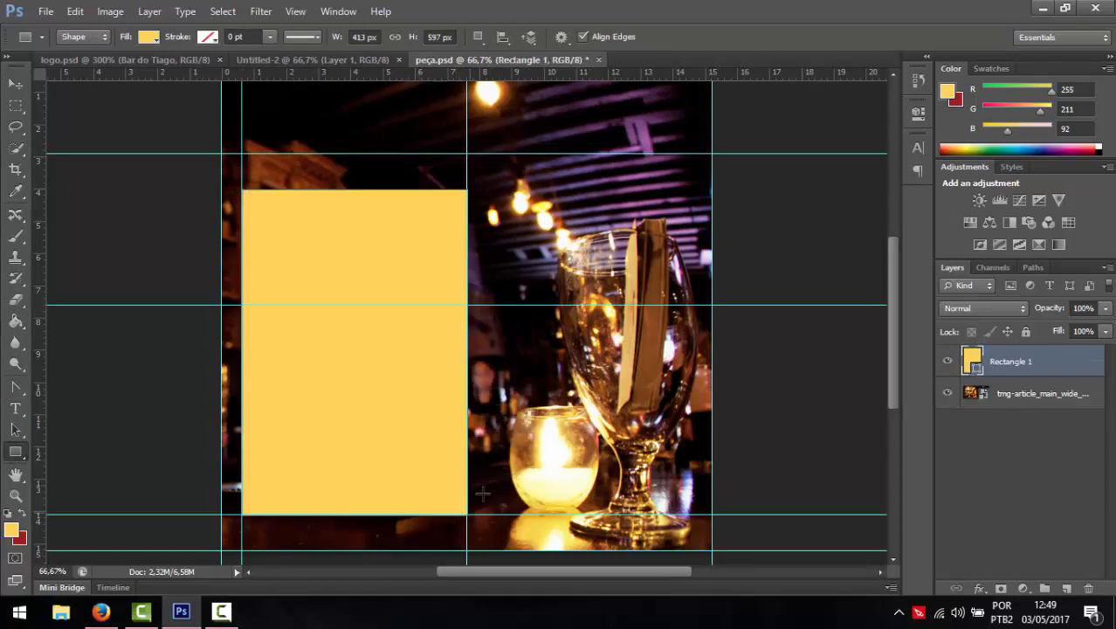
left_click(150, 38)
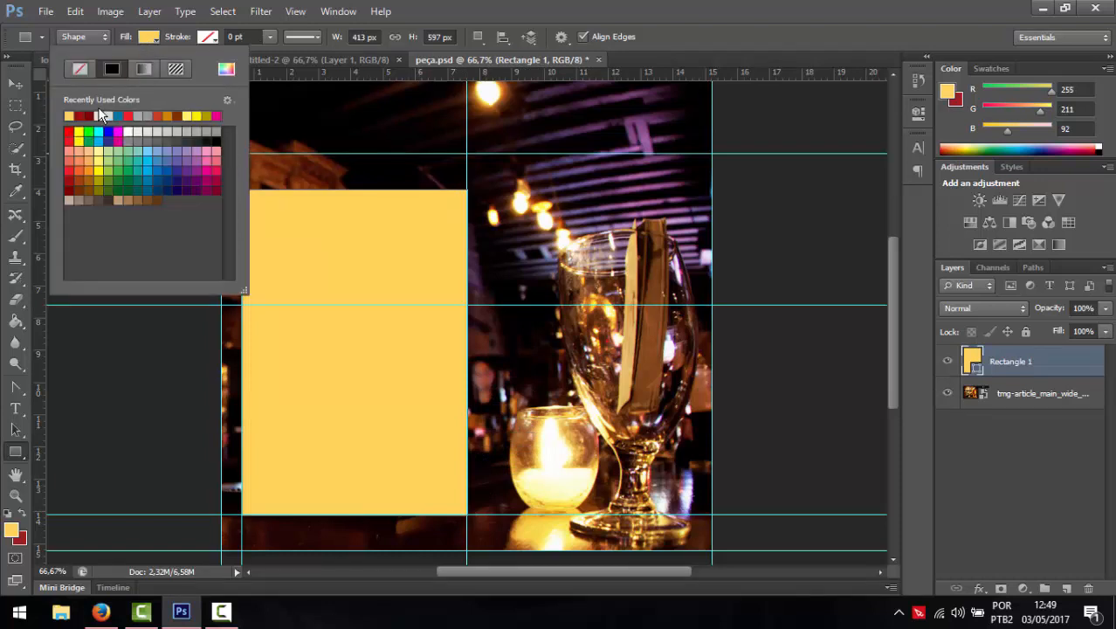
left_click(88, 115)
left_click(146, 40)
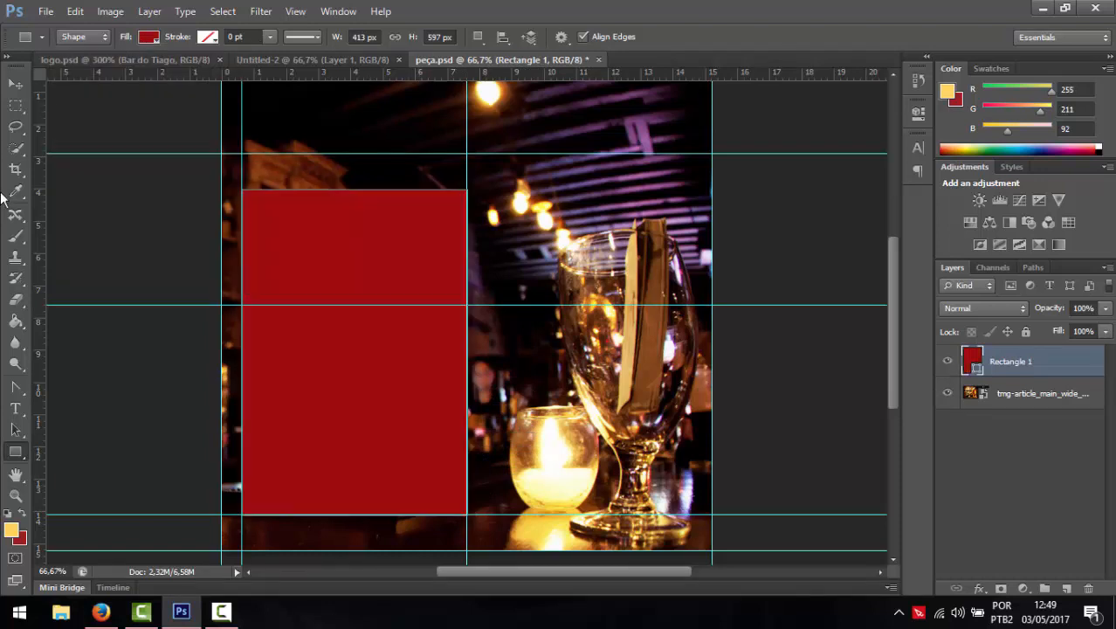
- Place logo.png, scale it to about two-thirds, and move it onto the panel's top
left_click(46, 11)
left_click(47, 276)
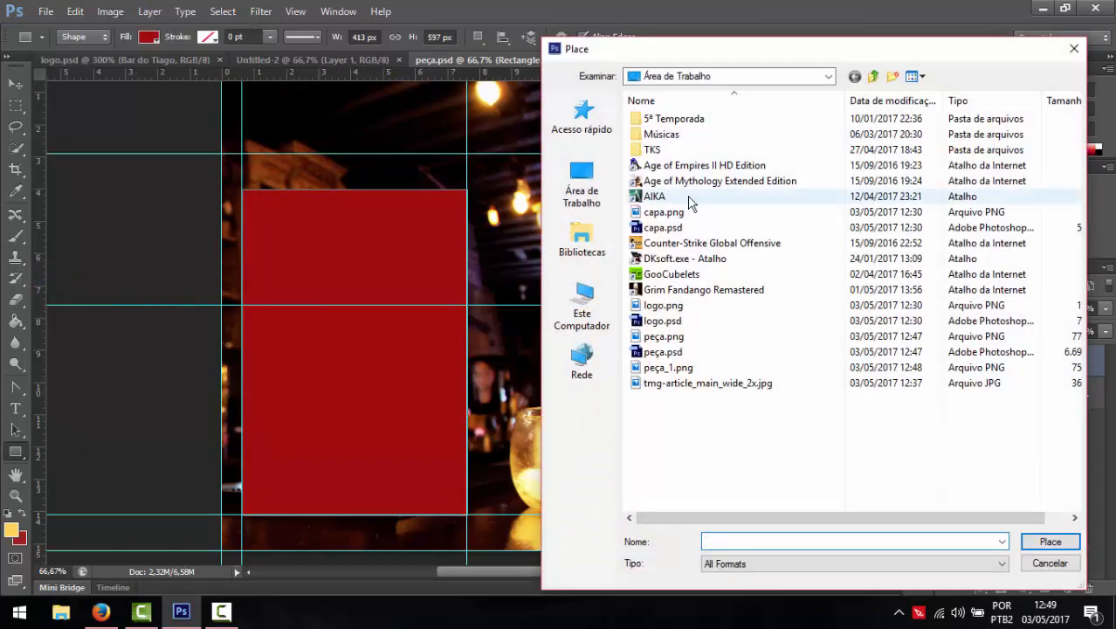
double_click(662, 304)
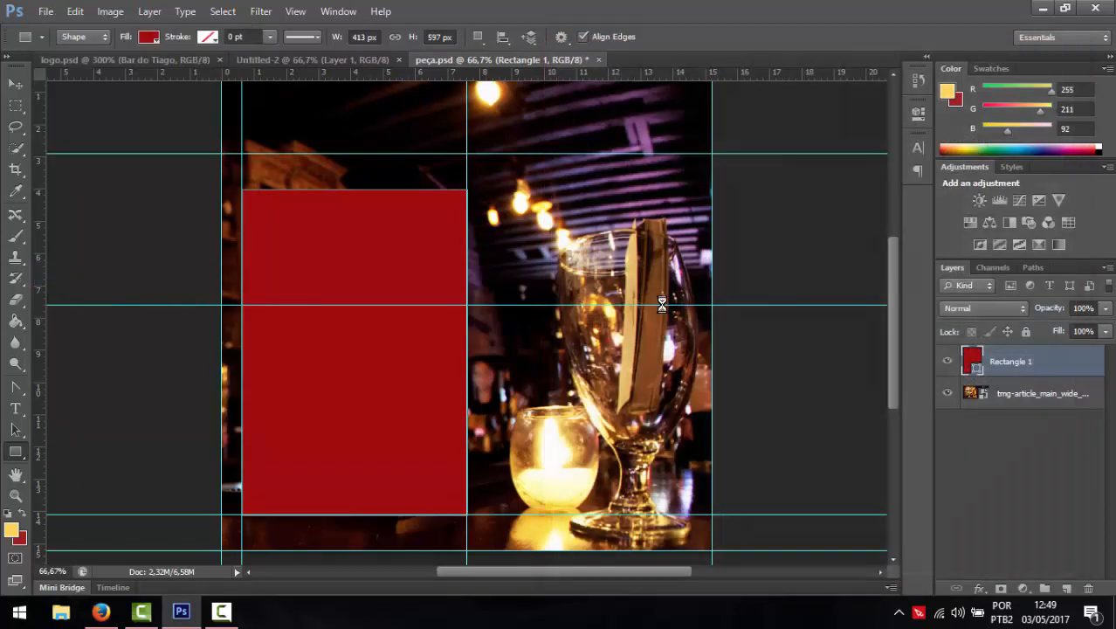
left_click_drag(569, 424, 484, 350)
key("Return")
key("u")
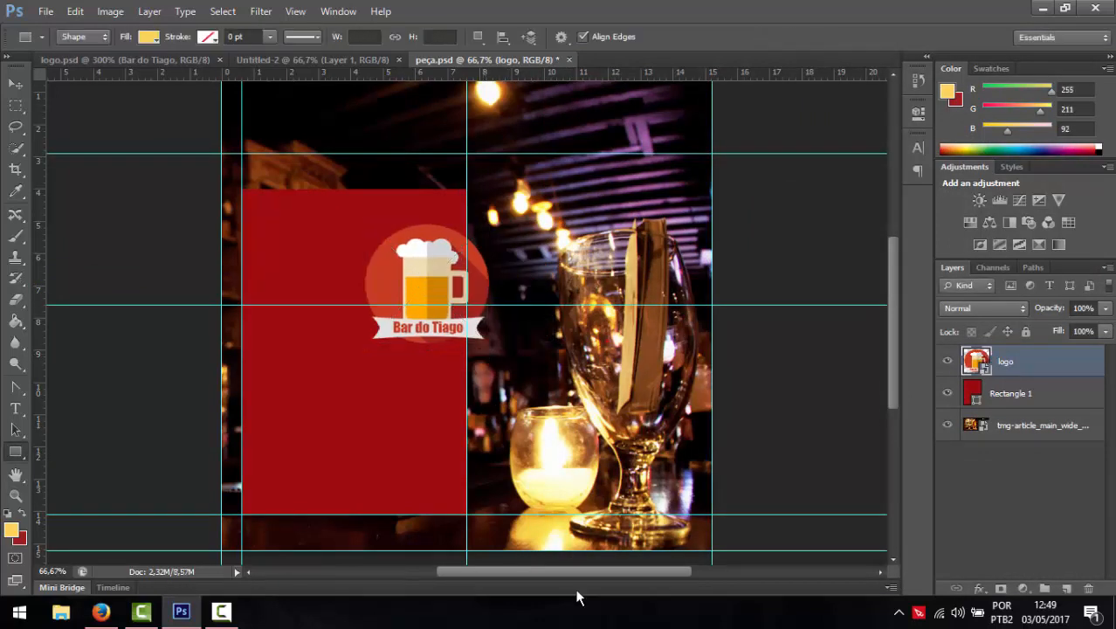
left_click(16, 84)
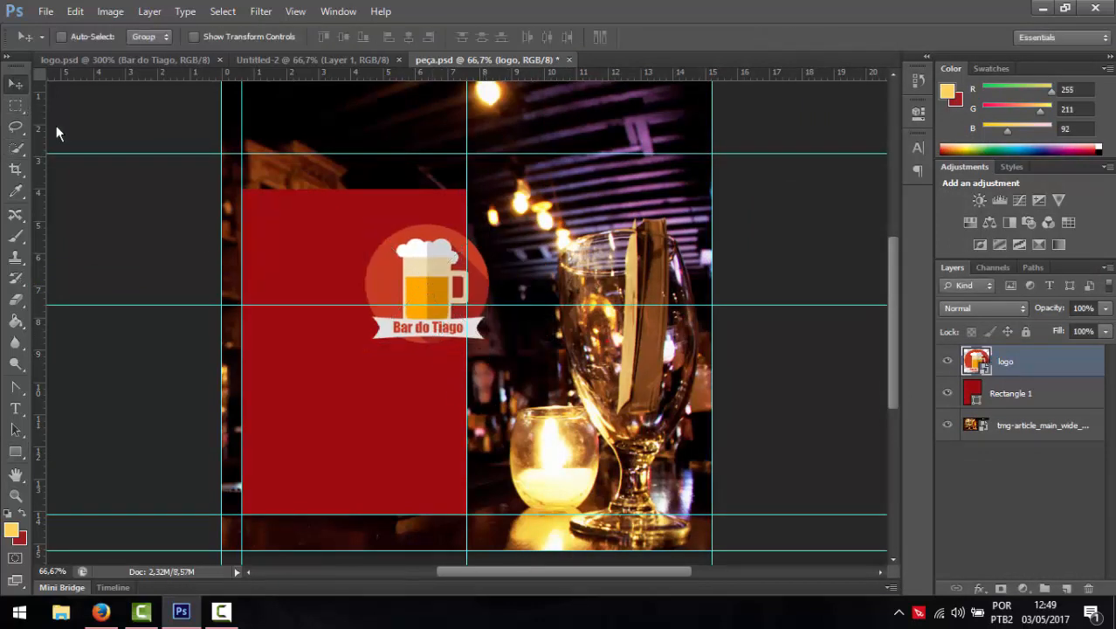
left_click_drag(380, 292, 308, 202)
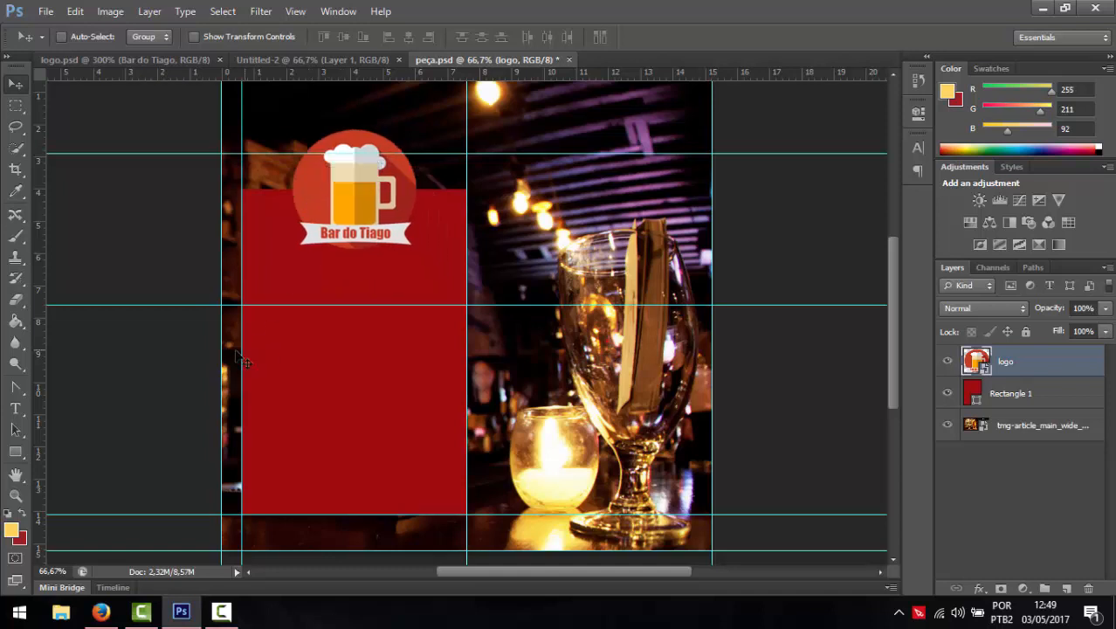
- Type the 'Horários' heading on the red panel and move it just below the logo
left_click(17, 410)
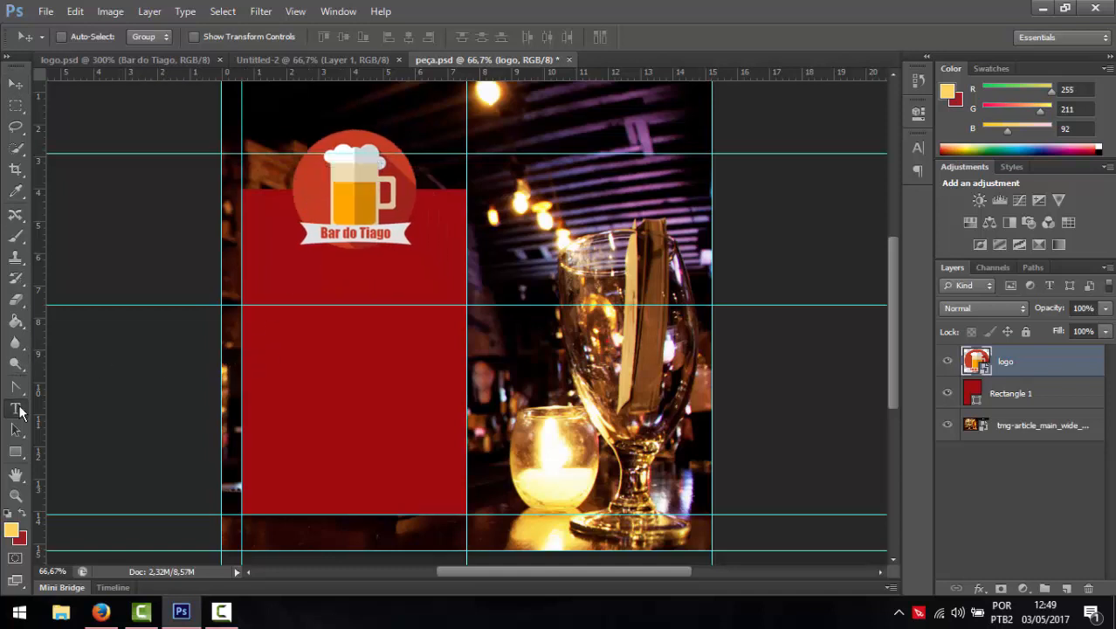
left_click(338, 402)
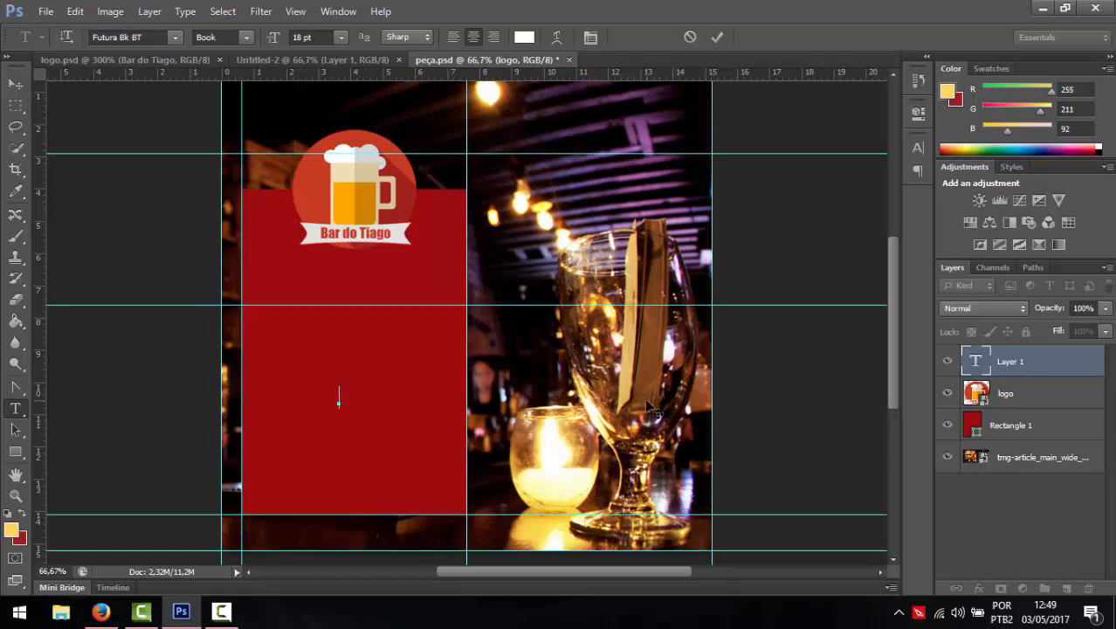
type("Horários de")
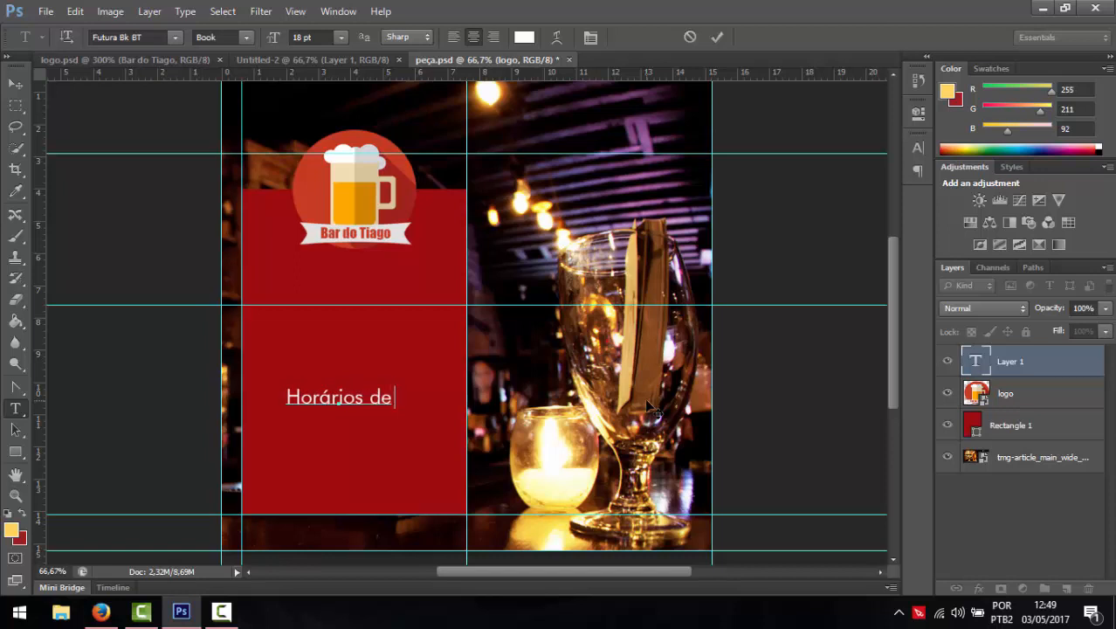
key("BackSpace")
key("BackSpace")
key("BackSpace")
key("BackSpace")
key("BackSpace")
type("s")
left_click(15, 83)
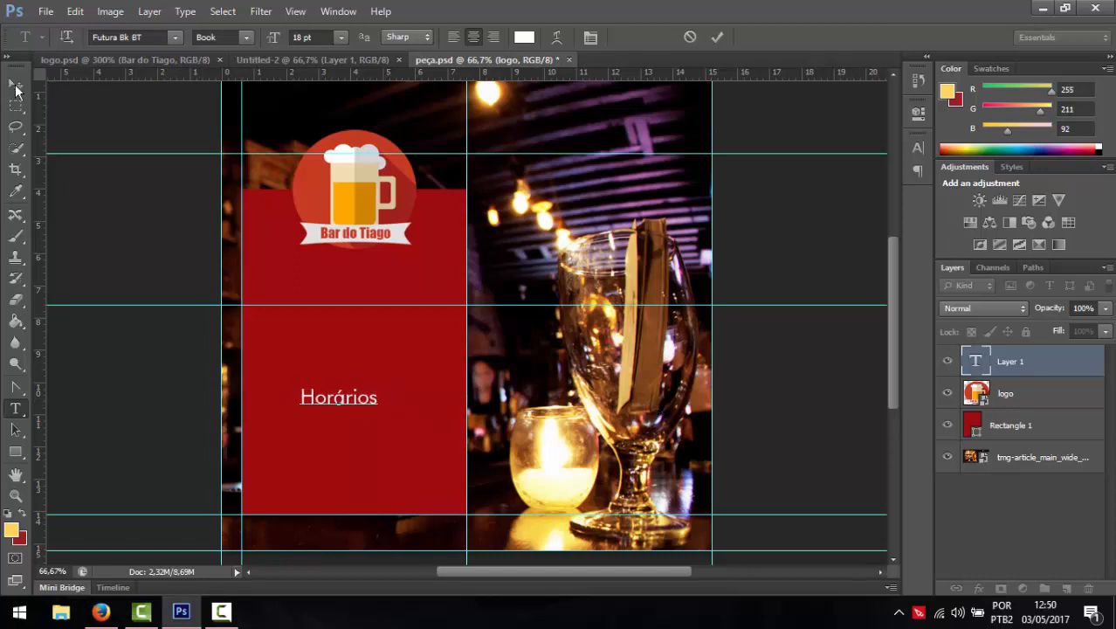
left_click_drag(337, 403, 354, 296)
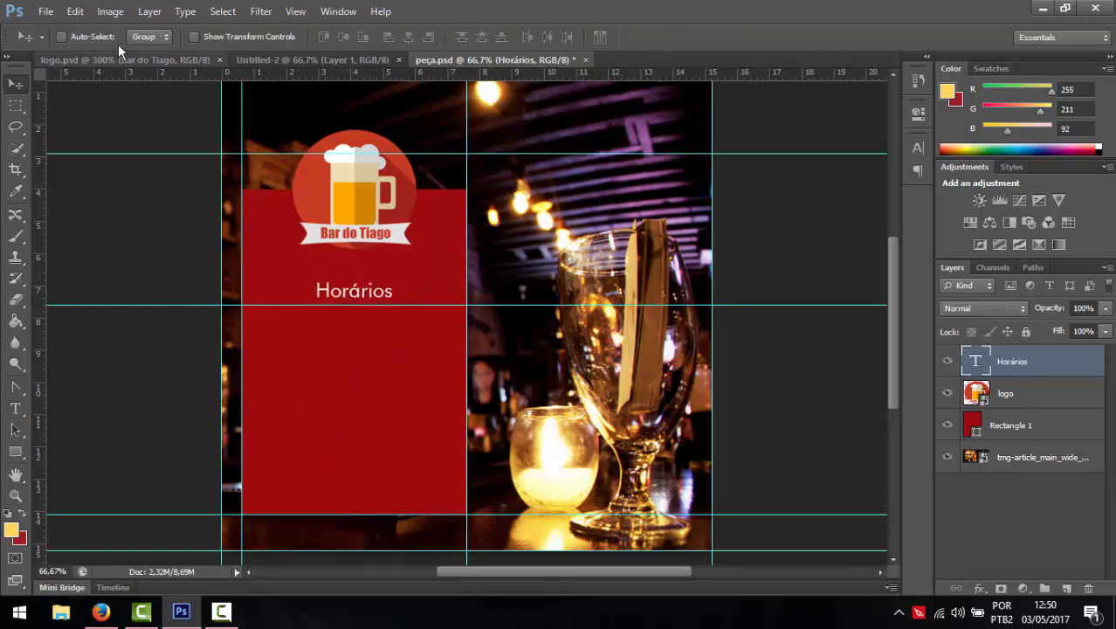
left_click(16, 408)
- Change the Horários heading font to Impact
left_click(150, 36)
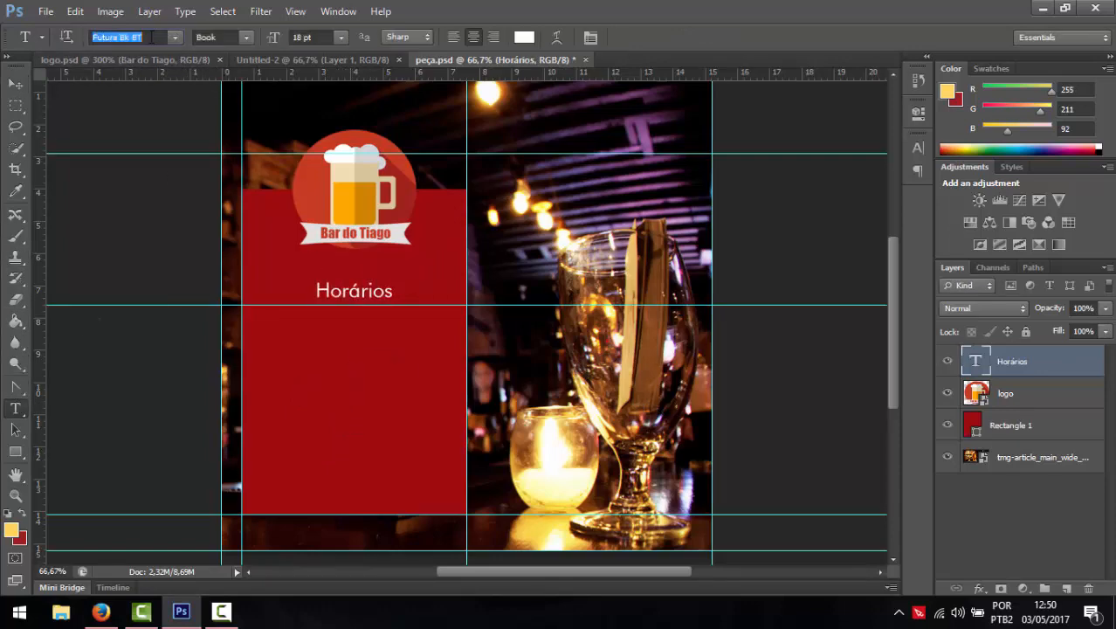
type("Impact")
key("Return")
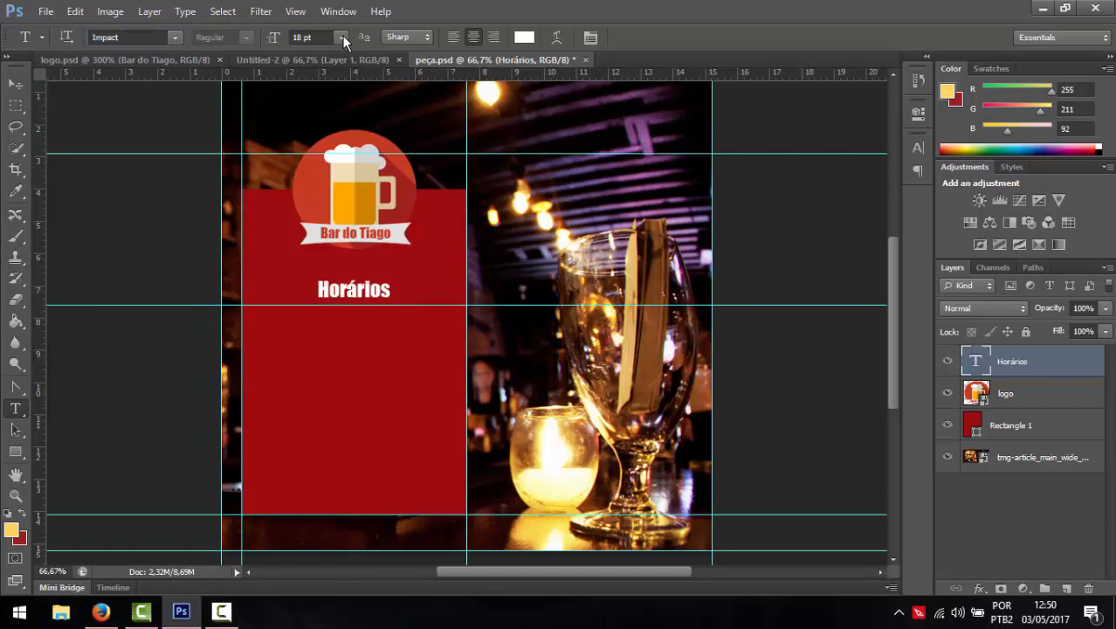
key("ctrl+t")
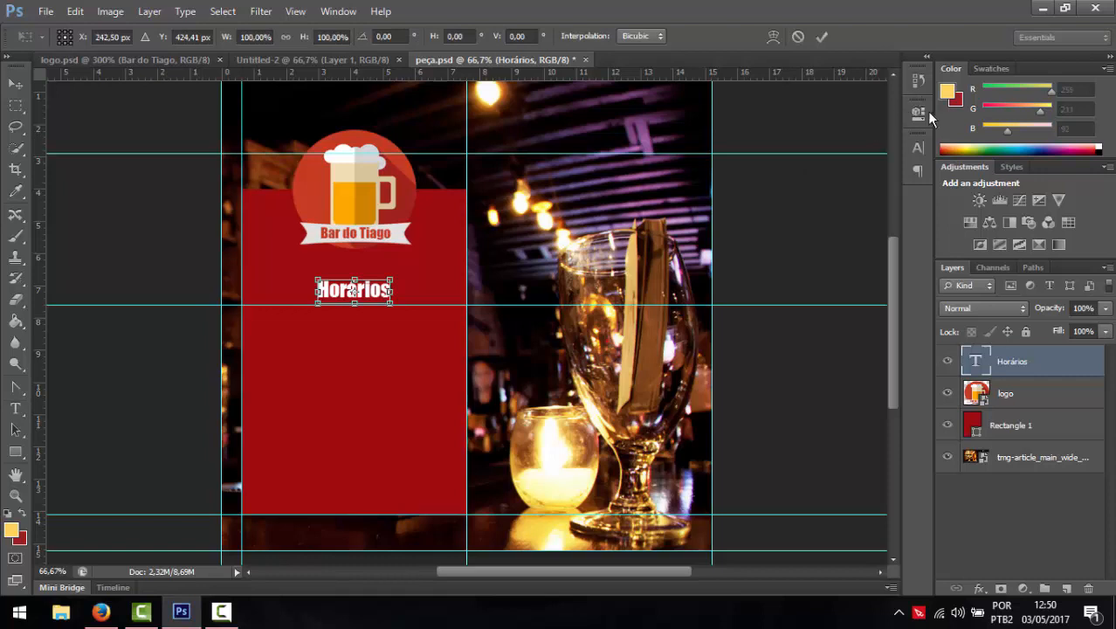
left_click(917, 147)
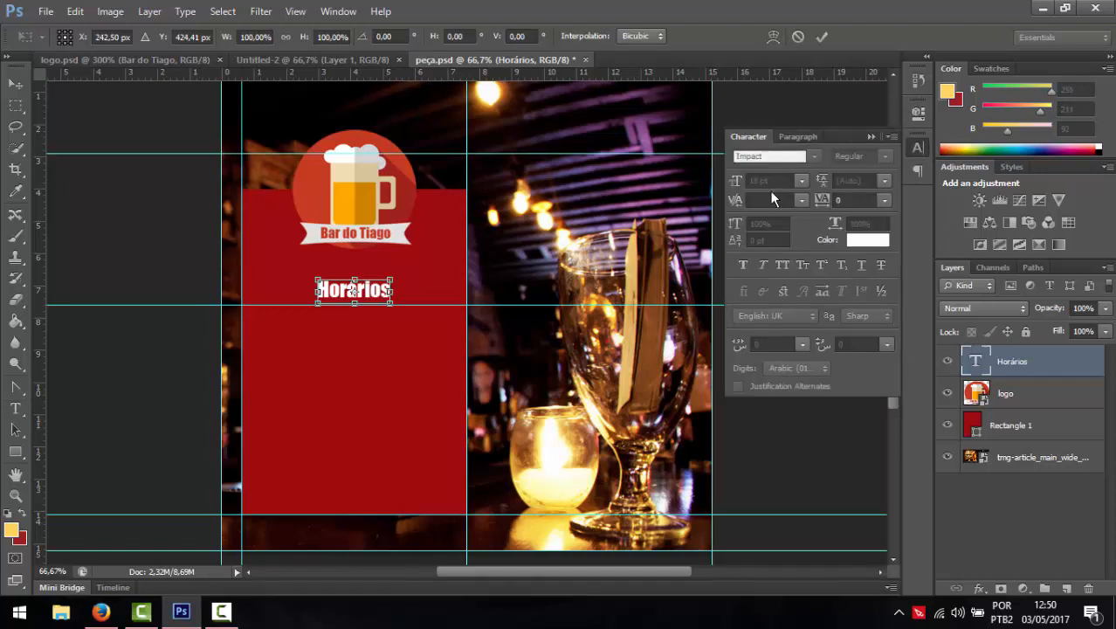
left_click(16, 83)
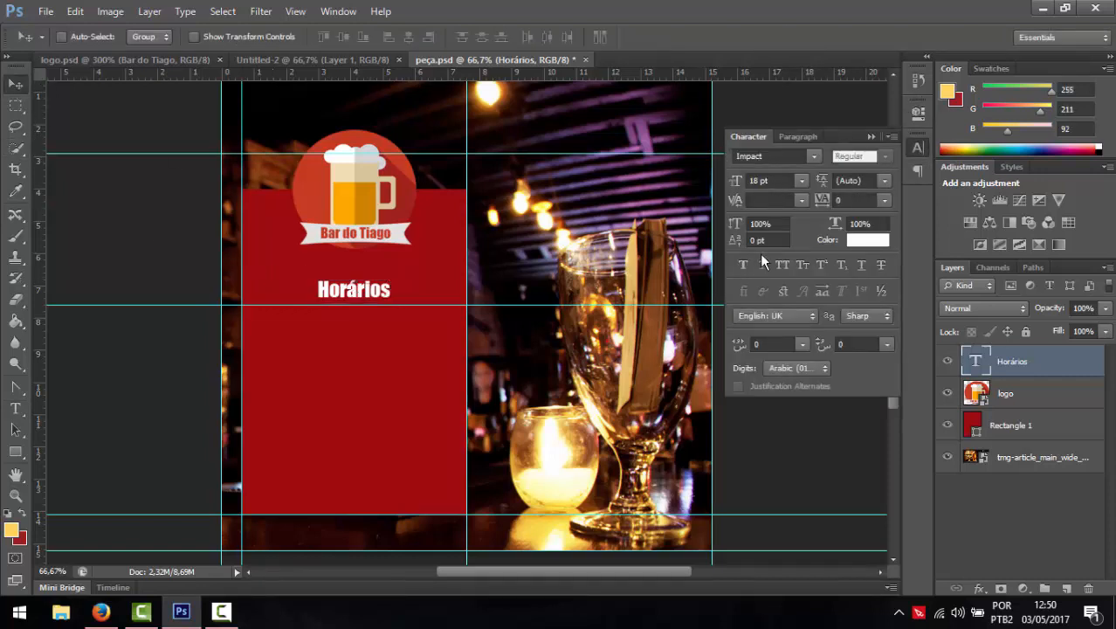
- Set Horários to 24 pt with letter spacing 250
left_click(16, 407)
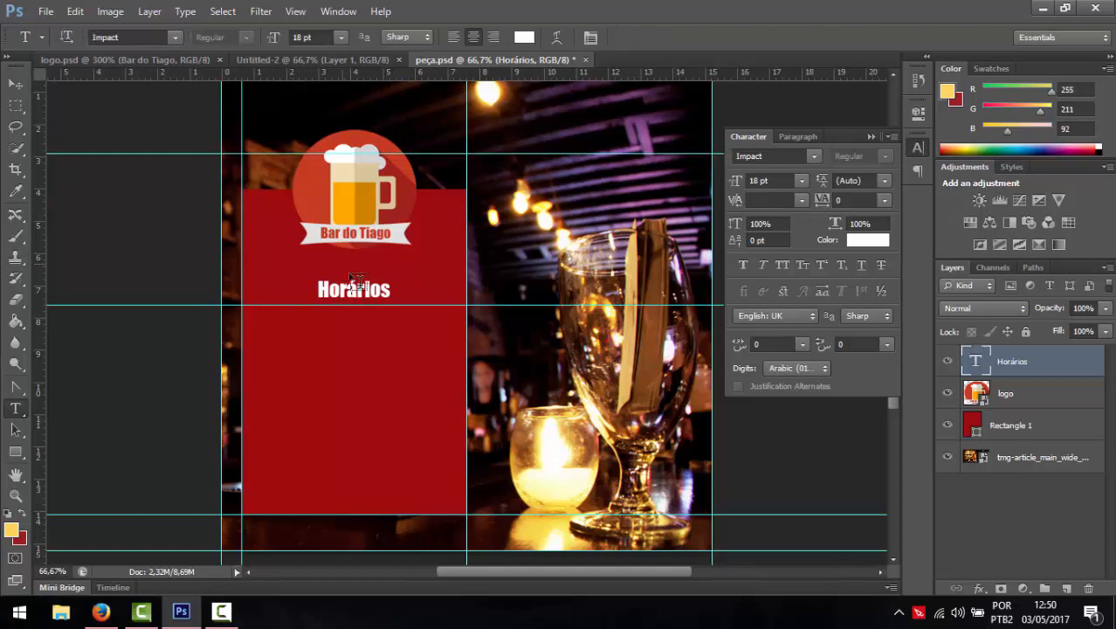
left_click(389, 289)
left_click_drag(386, 290, 258, 289)
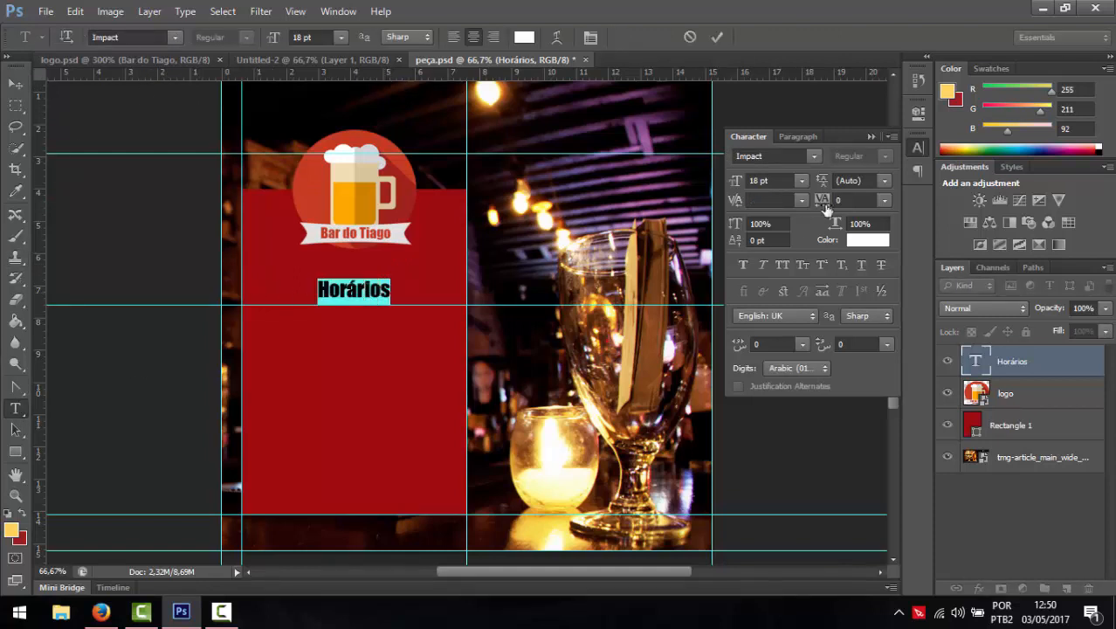
left_click_drag(850, 198, 753, 184)
type("100")
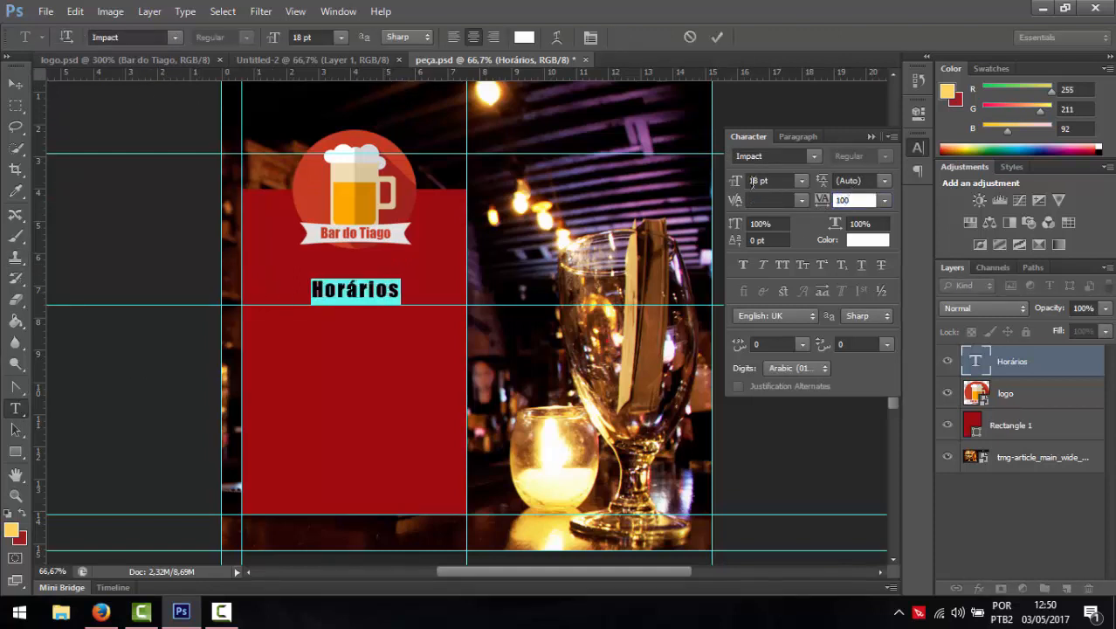
key("BackSpace")
key("BackSpace")
key("BackSpace")
type("250")
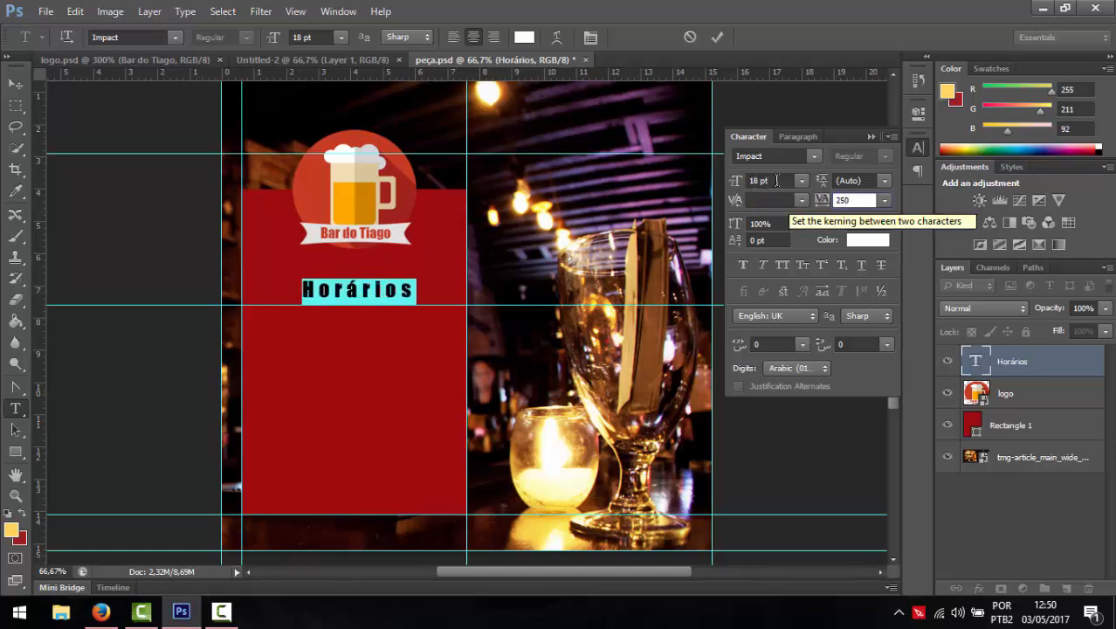
left_click(752, 180)
type("24")
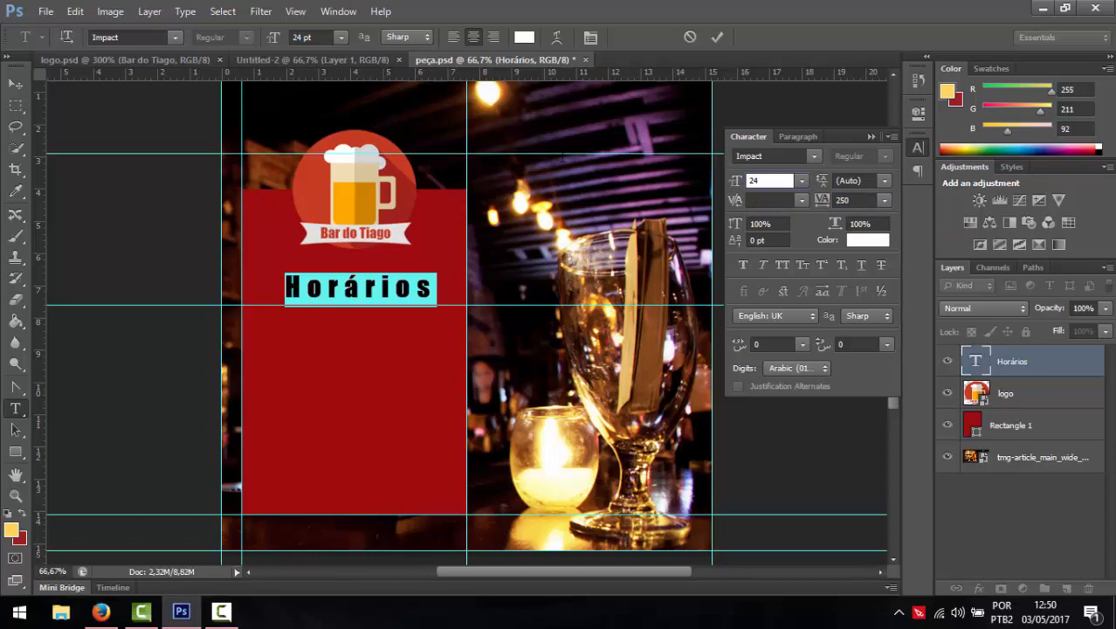
left_click(15, 83)
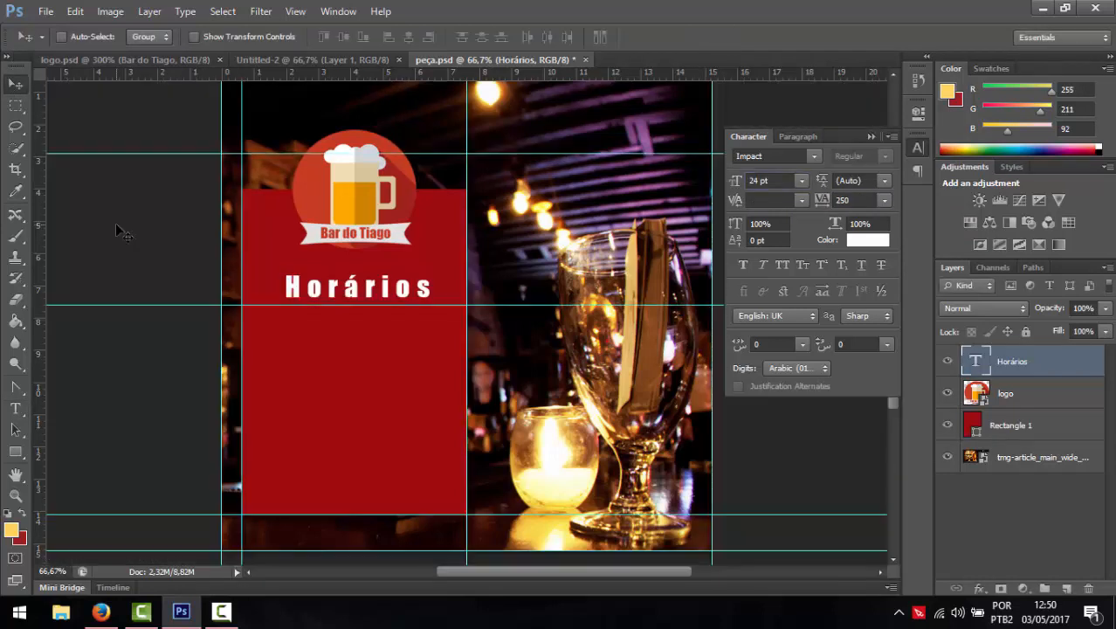
- Change Horários tracking to 150, nudge it into place, and draw a text box beneath it
left_click_drag(335, 292, 332, 289)
left_click_drag(848, 202, 765, 185)
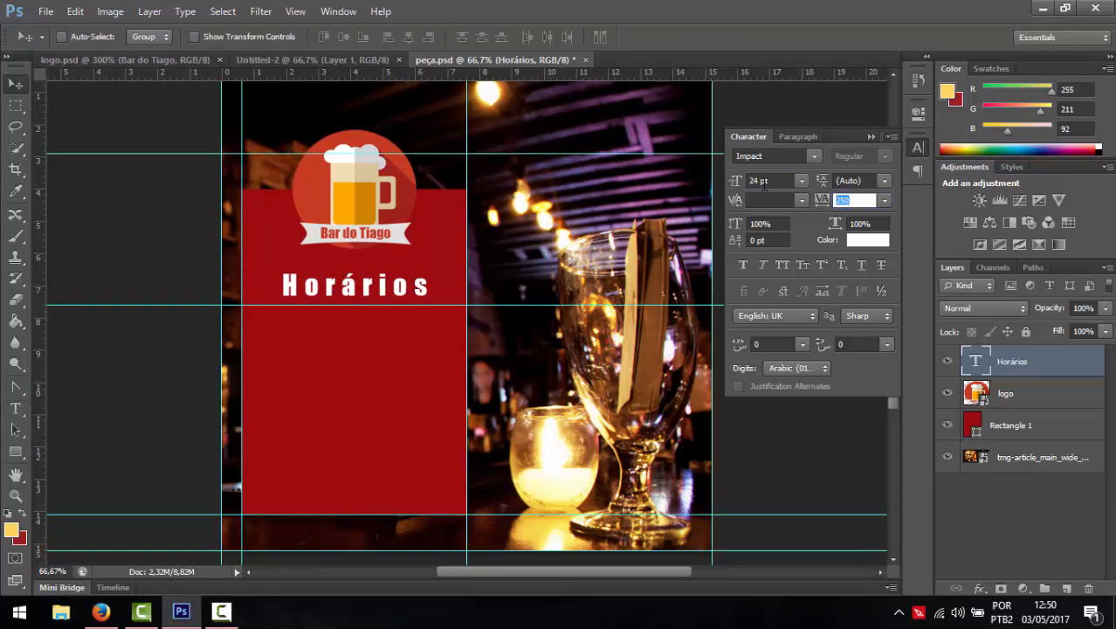
type("150")
key("Return")
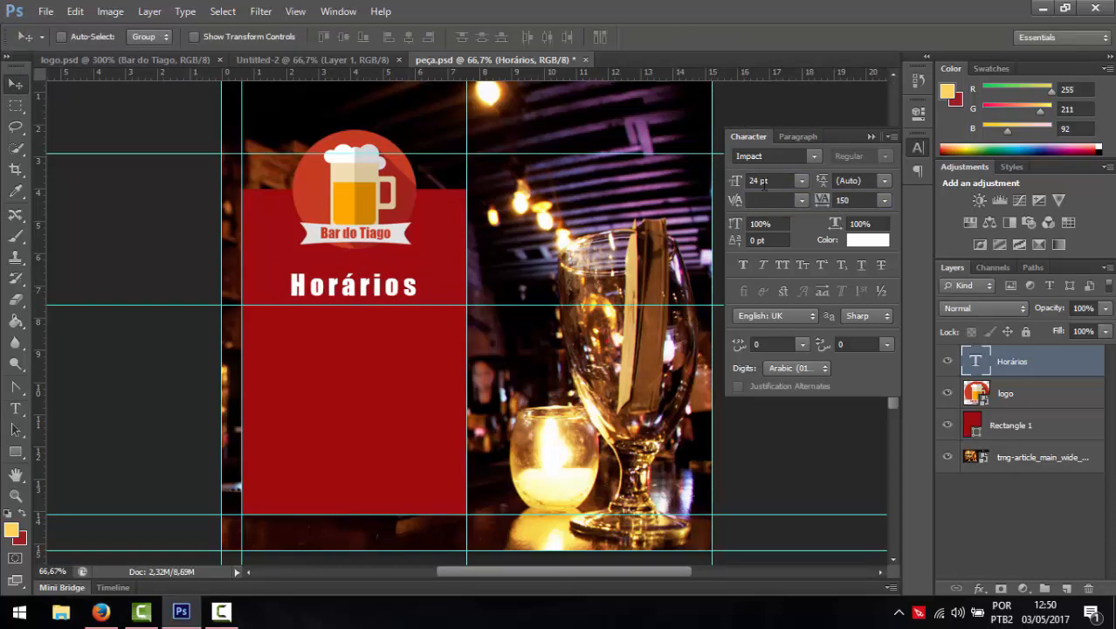
left_click_drag(371, 302, 372, 303)
left_click(18, 407)
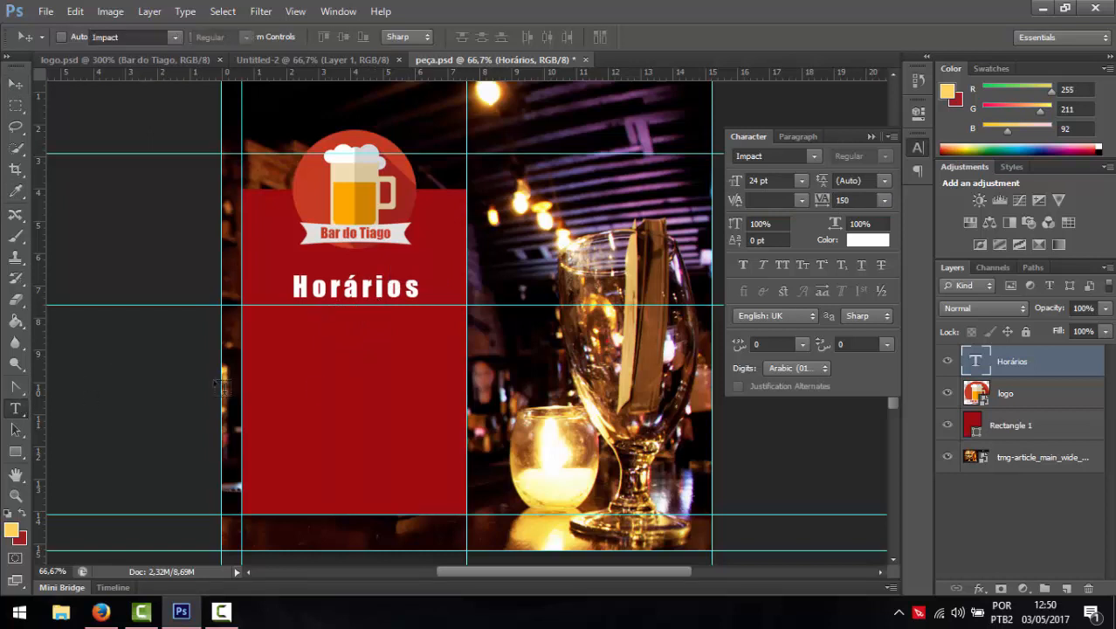
left_click_drag(244, 314, 455, 505)
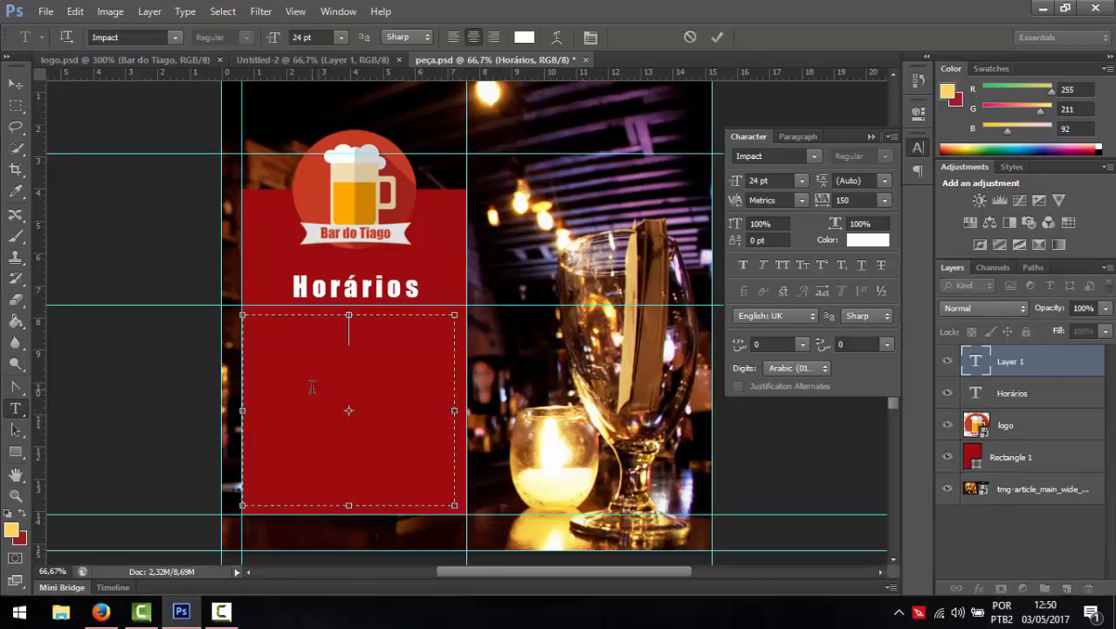
- Type 'Durante a semana', '19:00 - 02:00' and 'Feriados e Finais de Semana' in the text box
type("De")
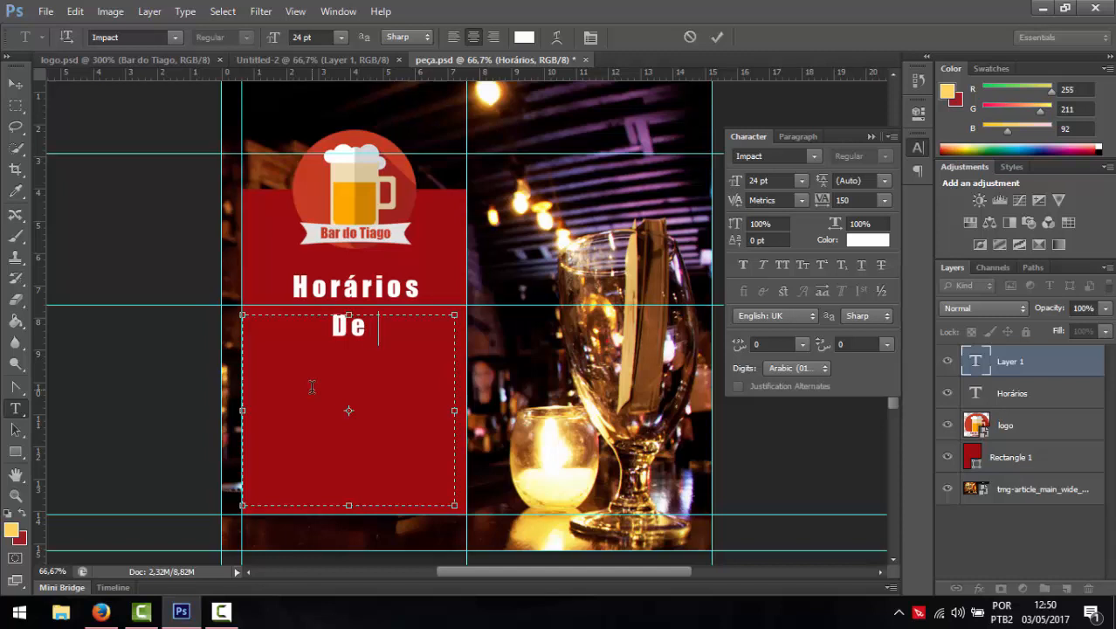
type(" segunda")
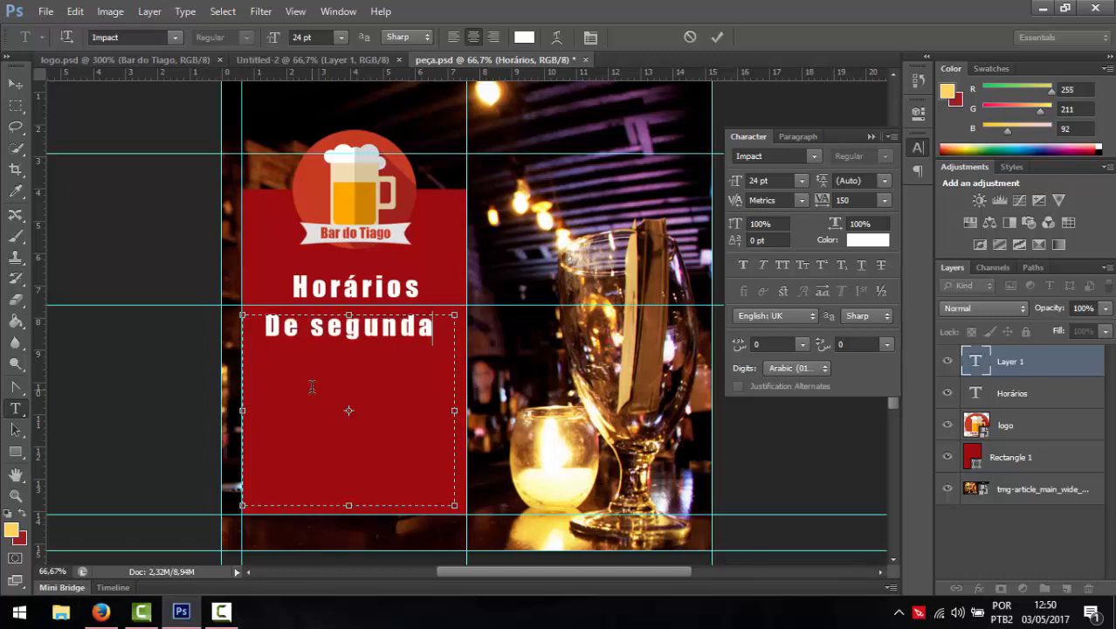
key("Left")
key("Left")
key("Left")
key("Left")
key("BackSpace")
key("BackSpace")
key("BackSpace")
key("BackSpace")
key("BackSpace")
key("BackSpace")
key("BackSpace")
key("BackSpace")
key("BackSpace")
key("BackSpace")
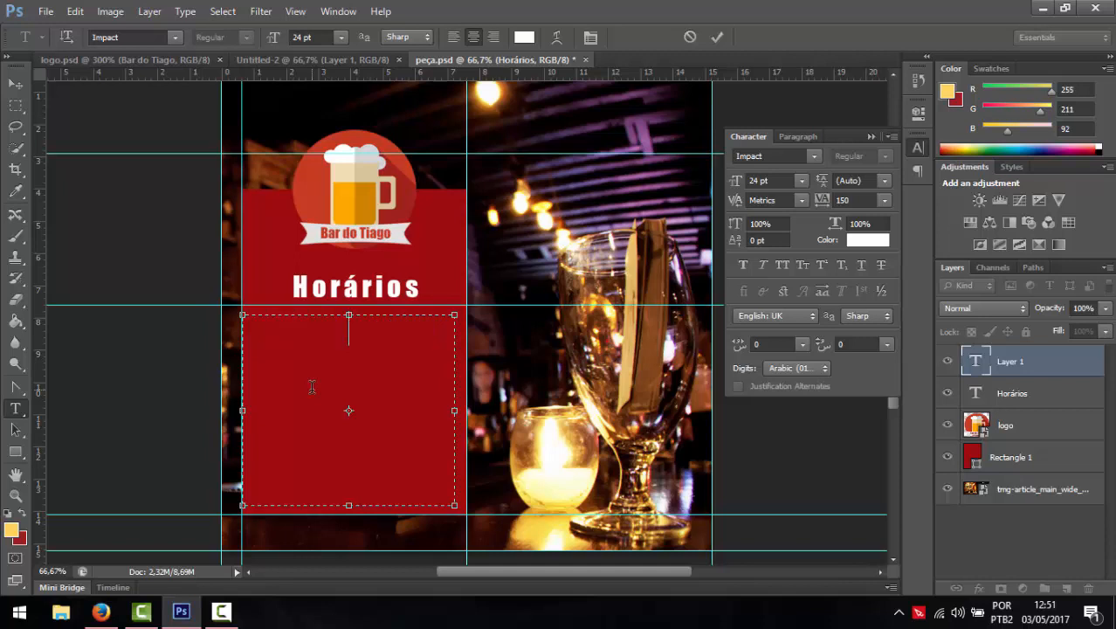
type("Duran")
type("te a semana")
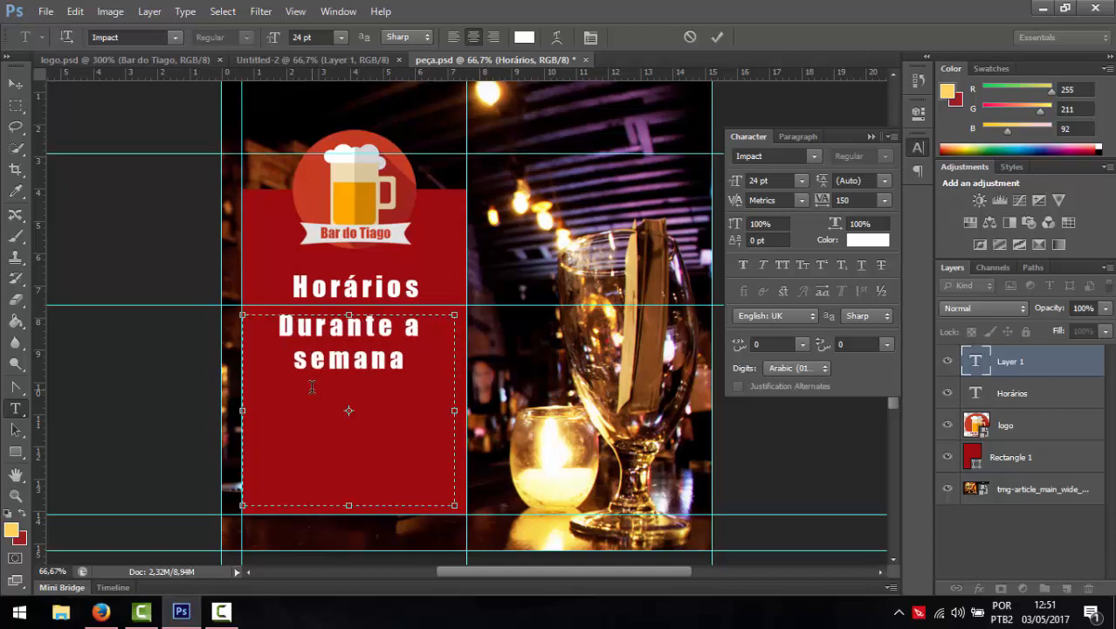
key("Return")
key("Return")
type("Feriados e")
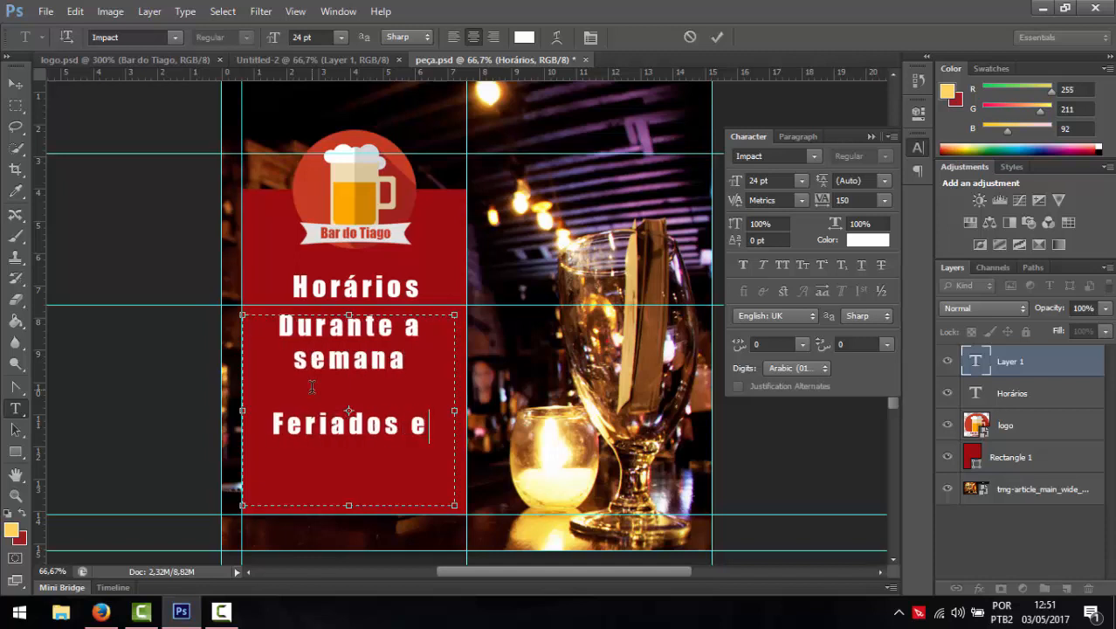
type(" Finais de Semana")
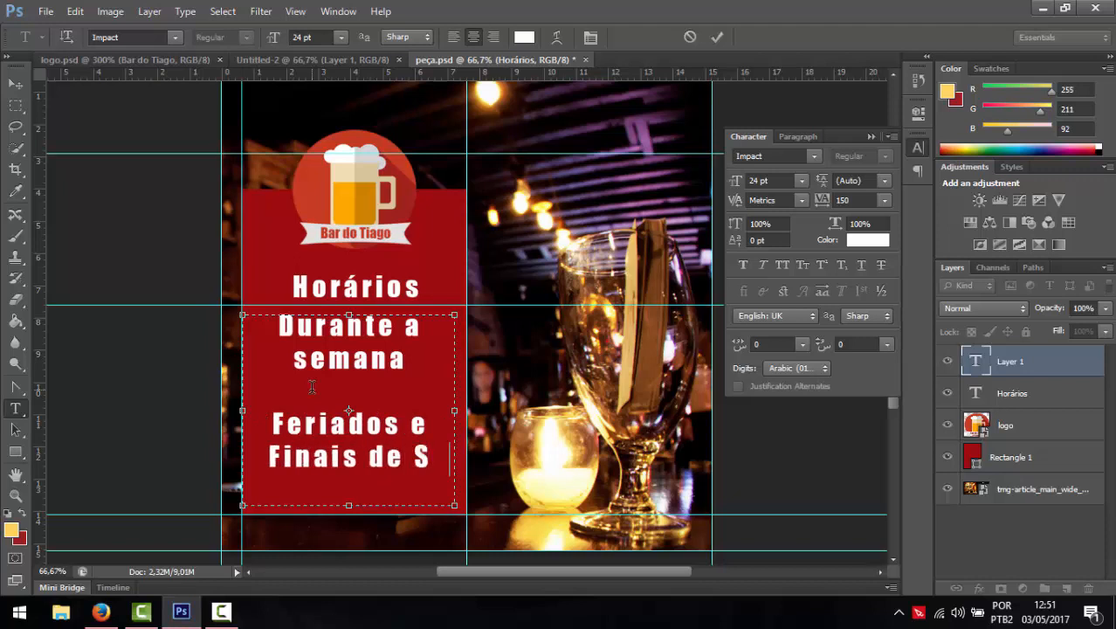
left_click(405, 377)
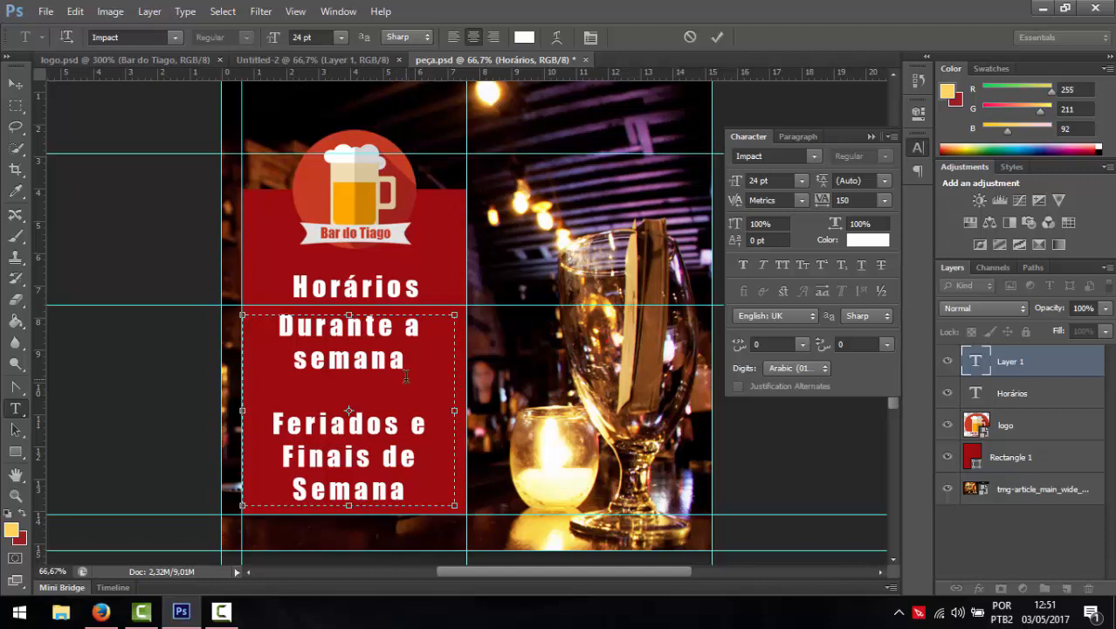
type("19:00 -")
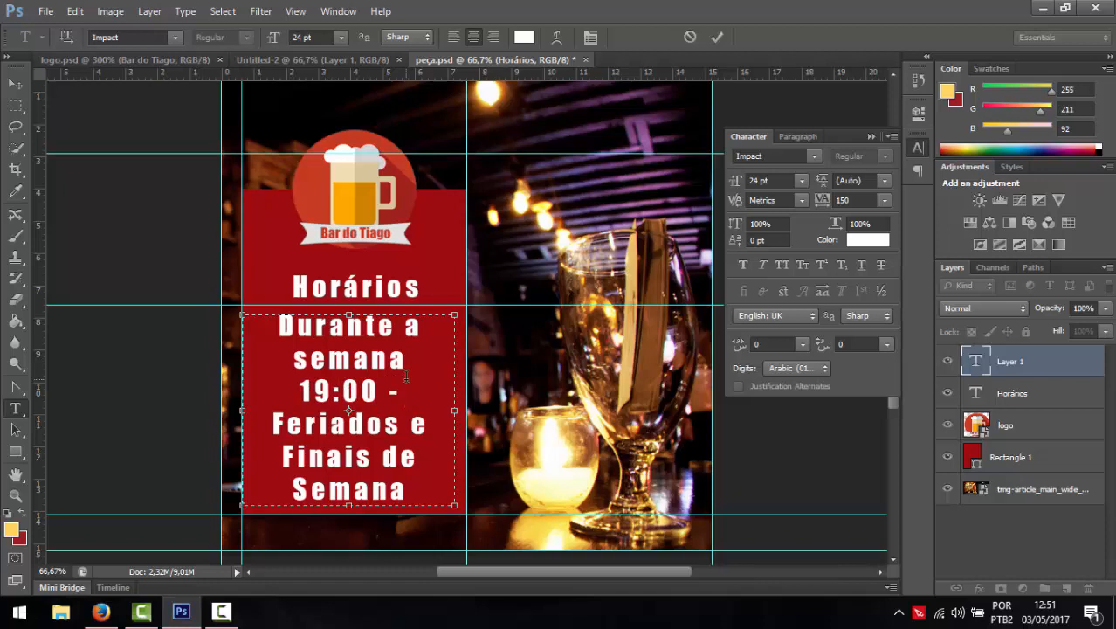
type(" 02:00")
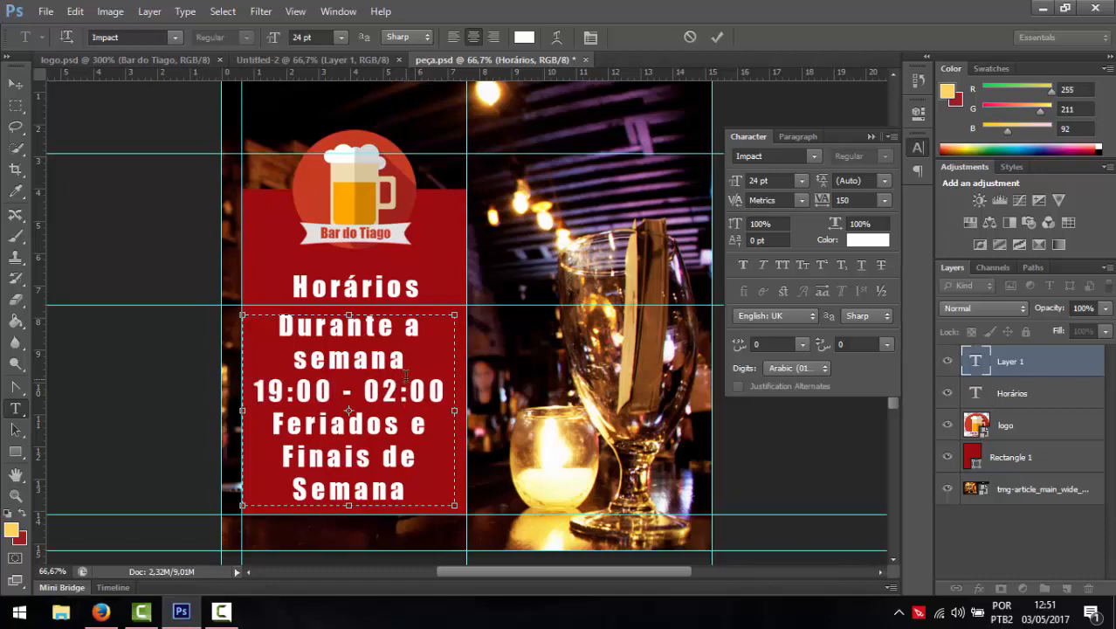
left_click(418, 486)
- Set all the opening-hours text to 12 pt
left_click_drag(419, 491, 254, 325)
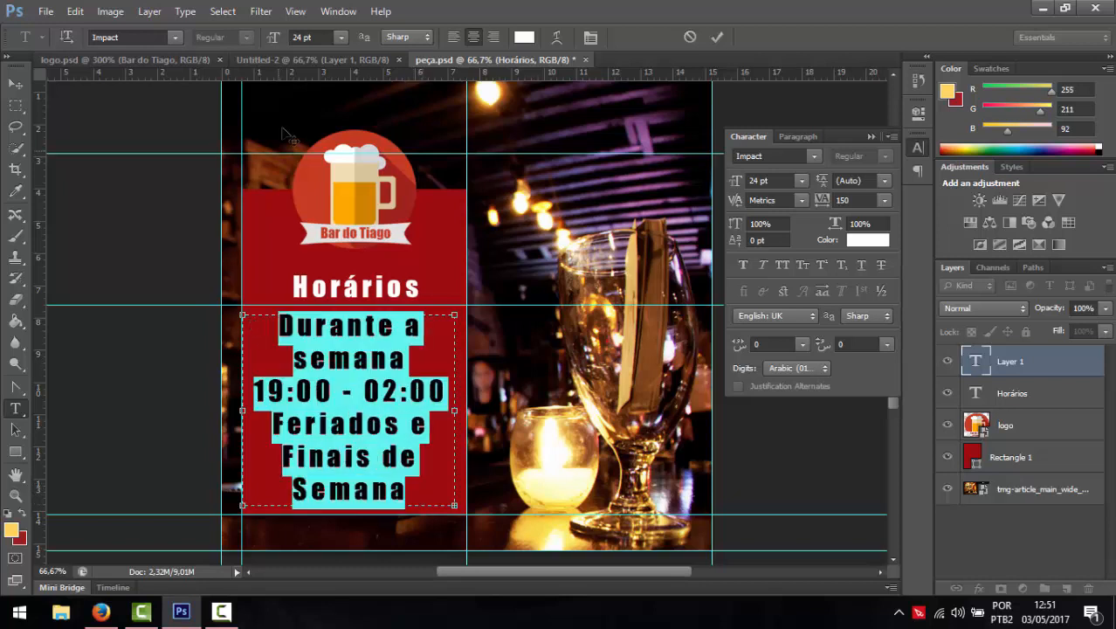
left_click(321, 37)
type("12")
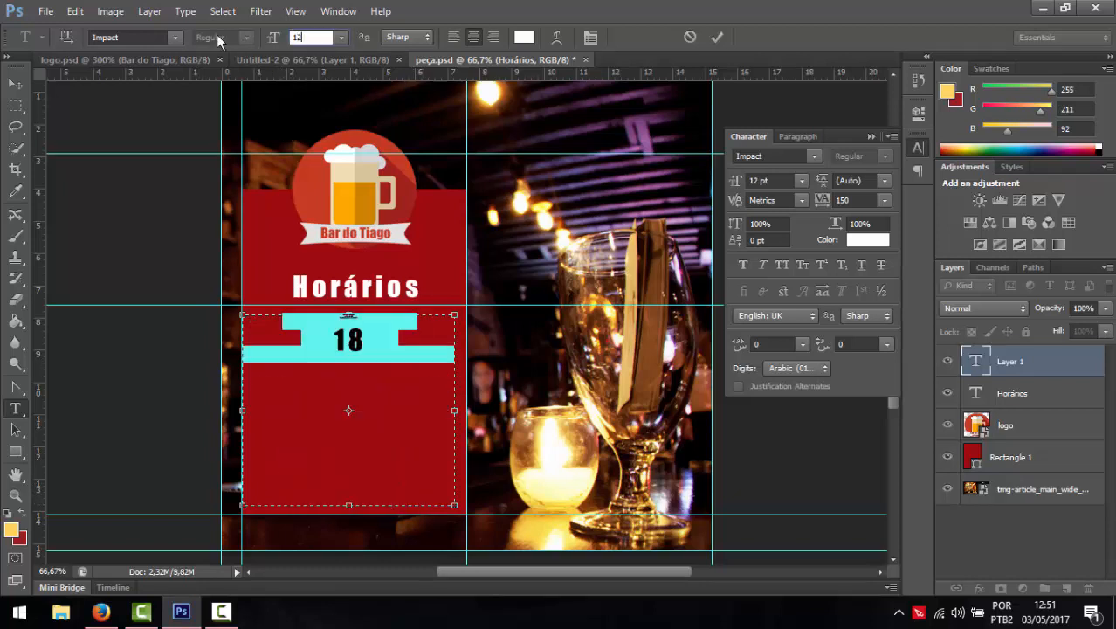
left_click_drag(373, 377, 332, 378)
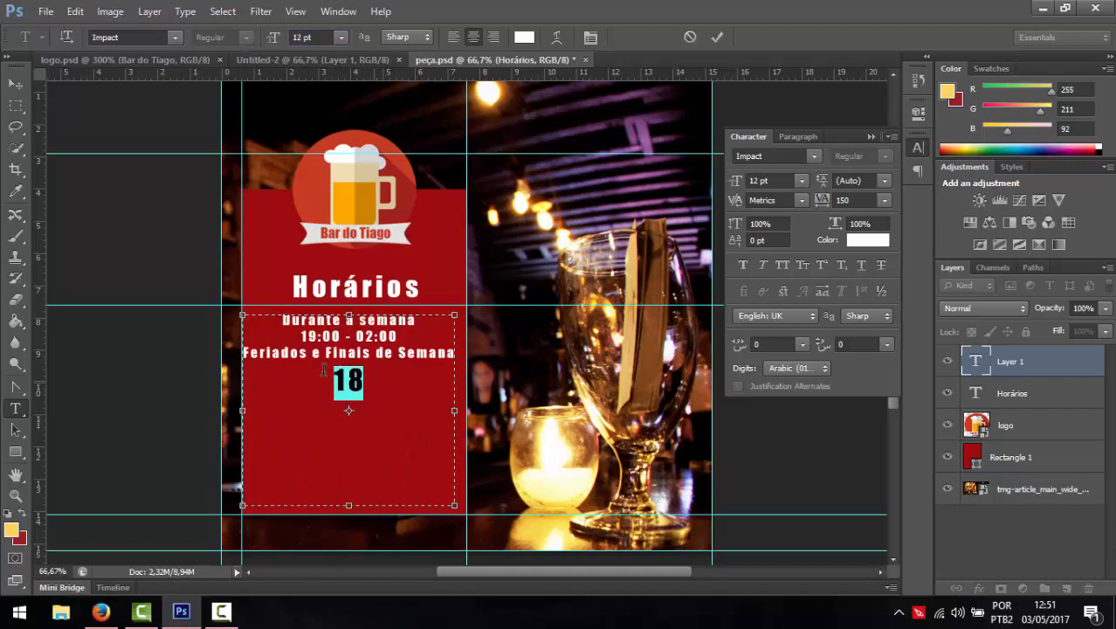
left_click(306, 37)
type("12")
key("Return")
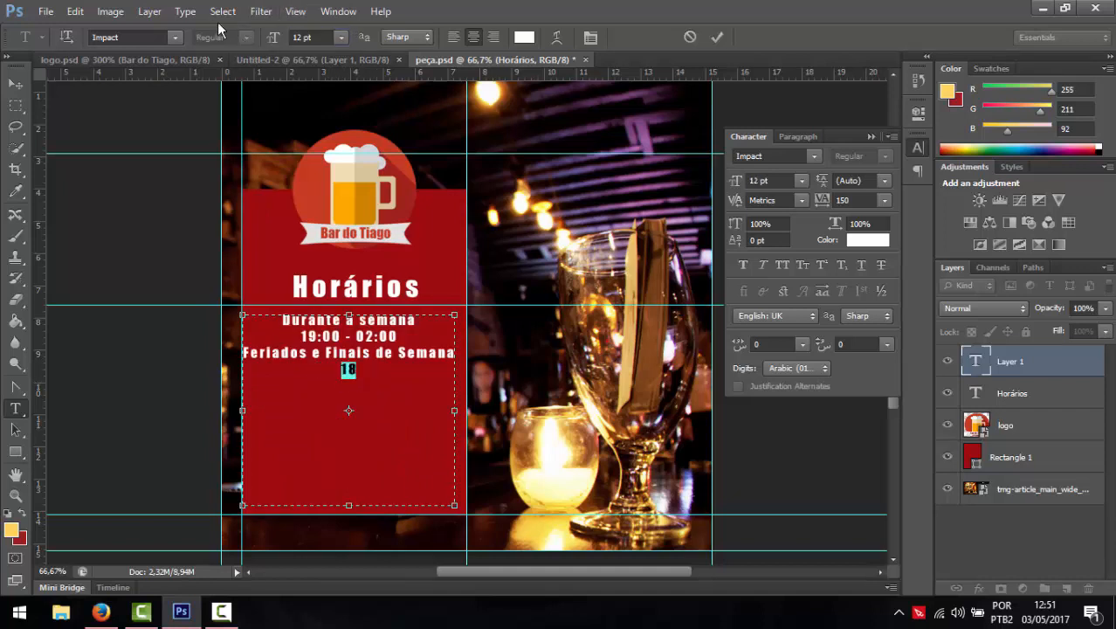
- Change the hours to 19:00 - 00:00 weekdays and 18:00 - 02:00 weekends, adding a blank line
left_click(377, 373)
type(":00 - 02:00")
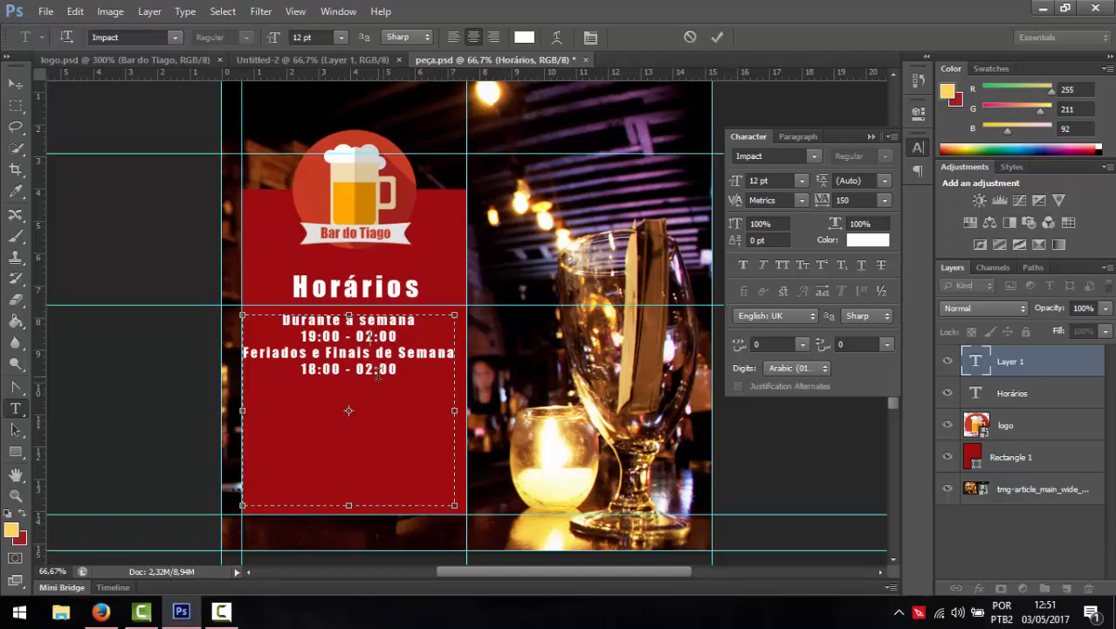
key("BackSpace")
key("BackSpace")
key("BackSpace")
key("BackSpace")
type("0:00")
key("Return")
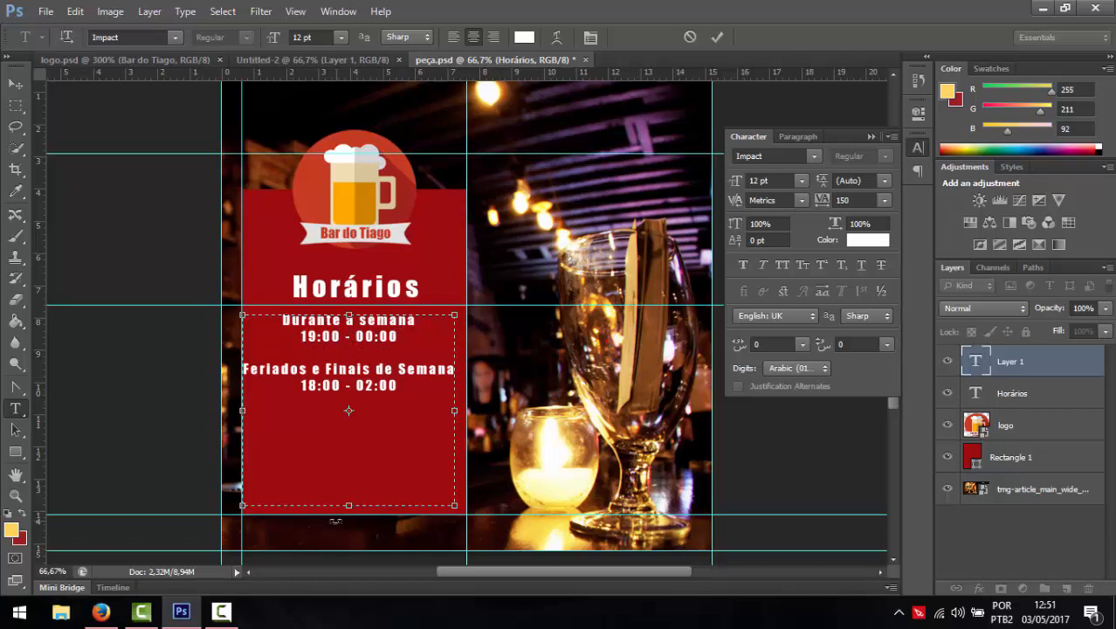
- Shrink the text box to fit the hours and nudge the text slightly right and down
left_click_drag(349, 506, 348, 398)
left_click(14, 83)
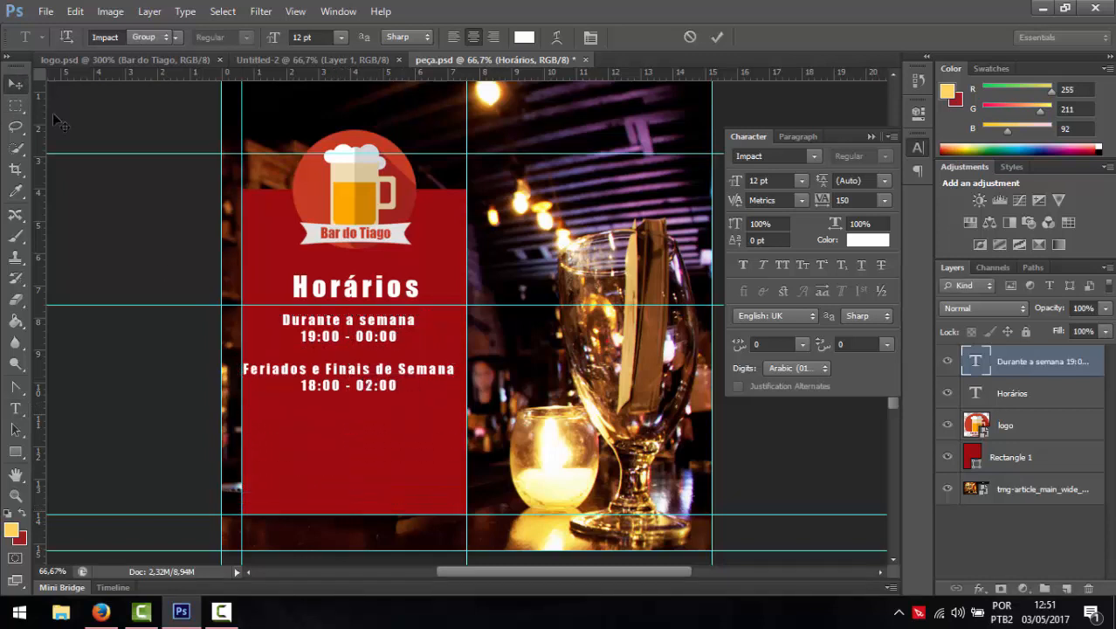
key("Right")
key("Right")
key("Right")
key("Right")
key("Right")
key("Right")
key("Right")
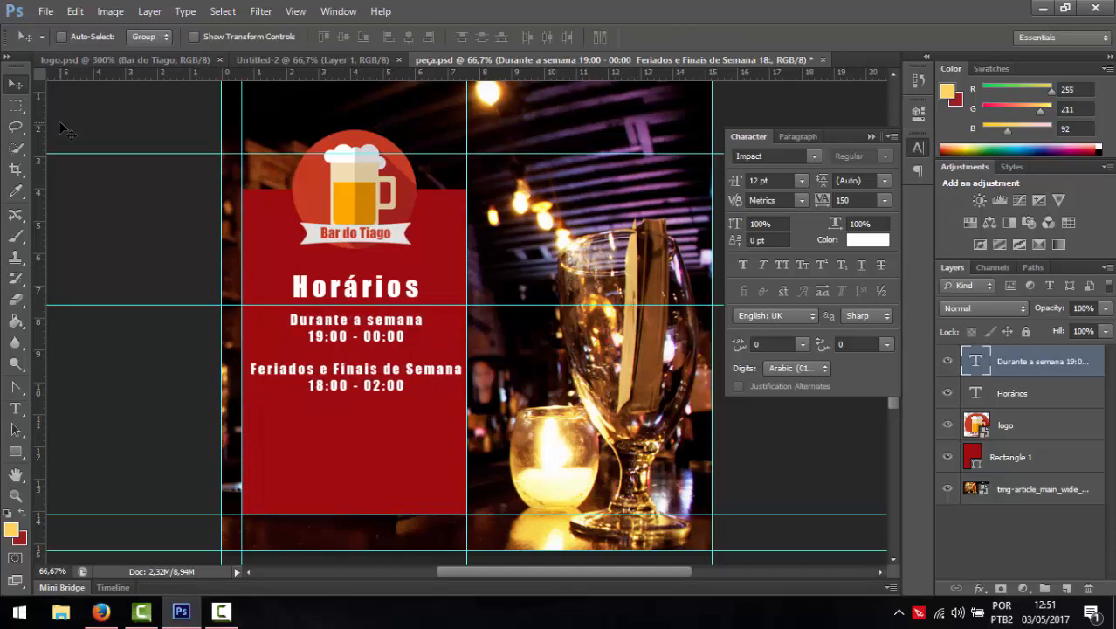
key("Down")
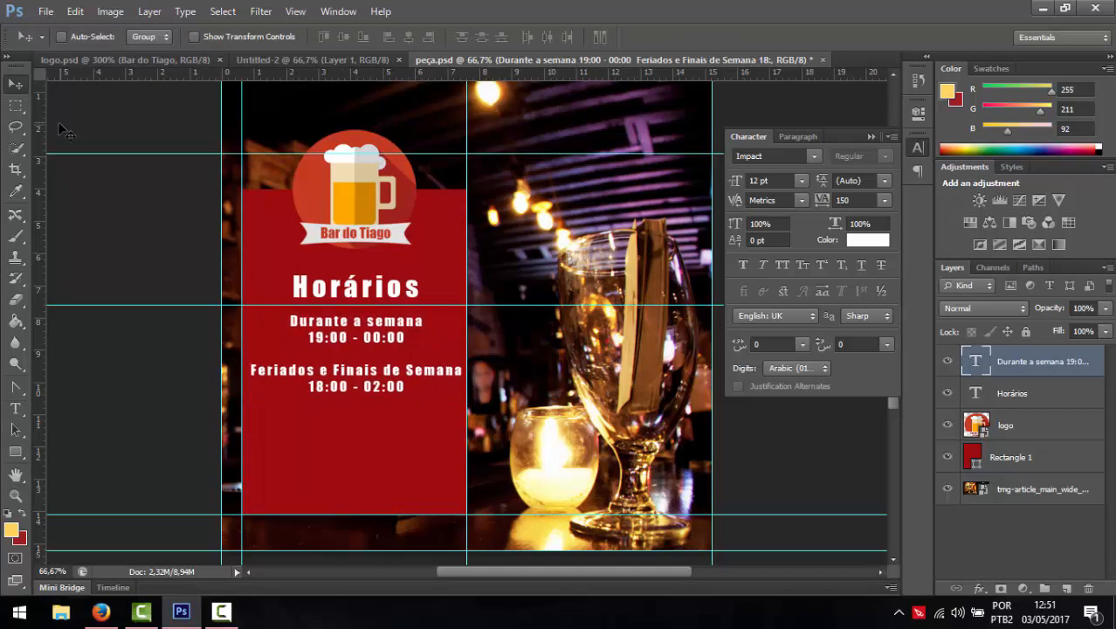
key("Down")
key("Down")
key("Down")
key("Down")
key("Down")
key("Down")
key("Down")
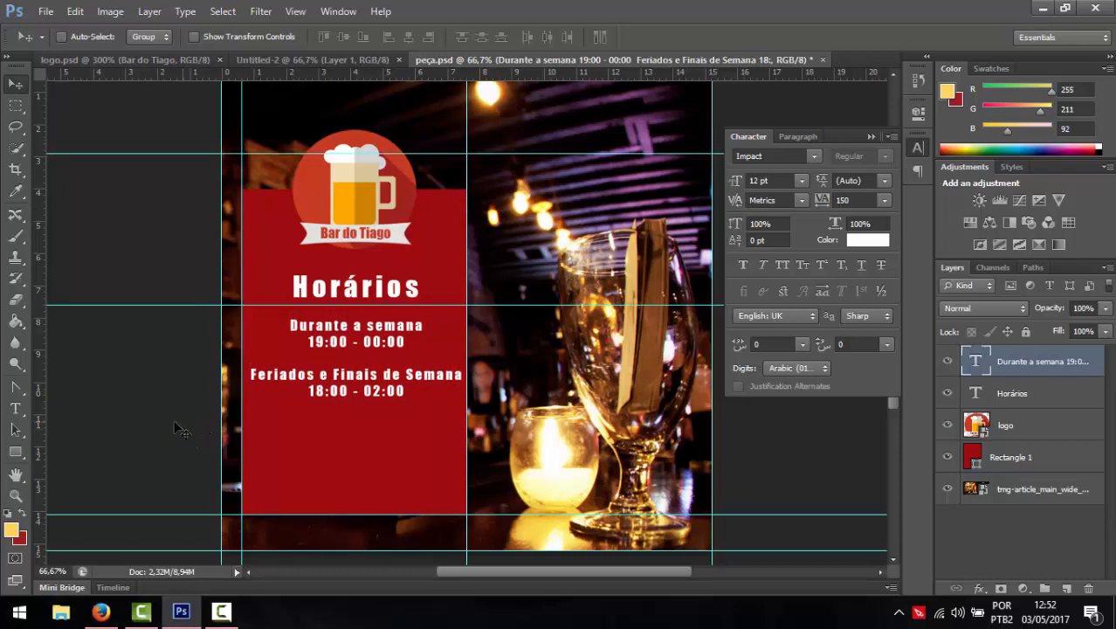
left_click(15, 411)
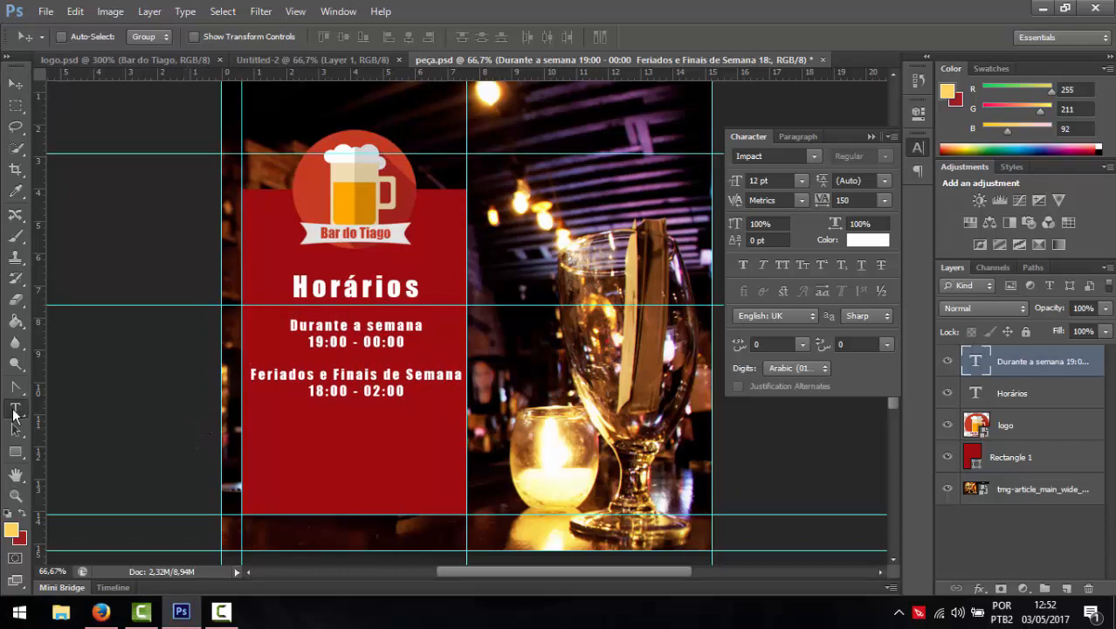
left_click(369, 465)
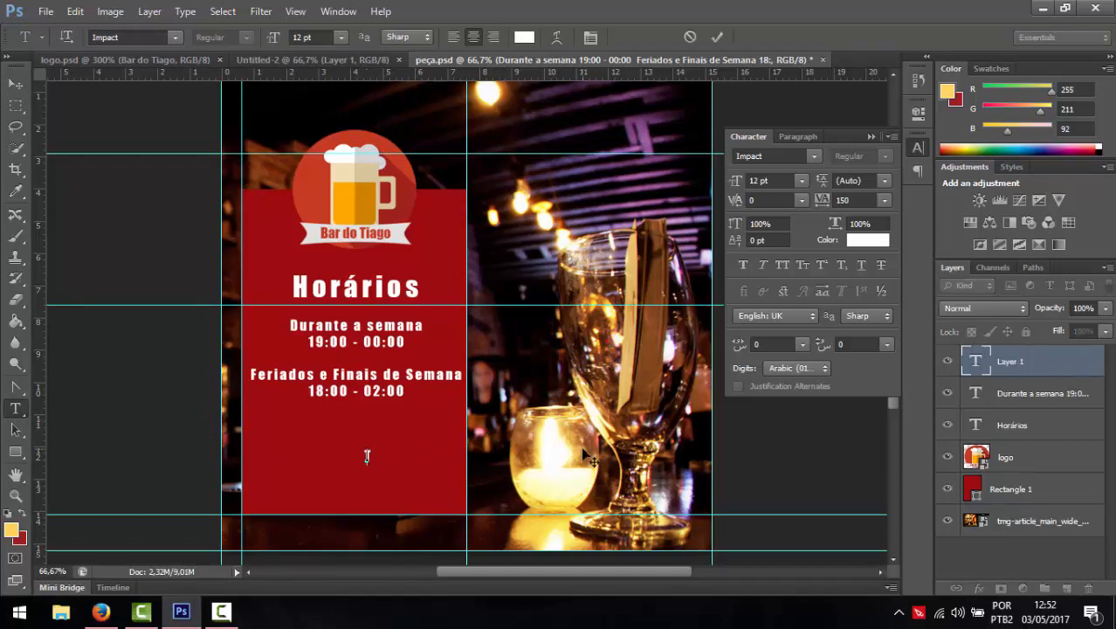
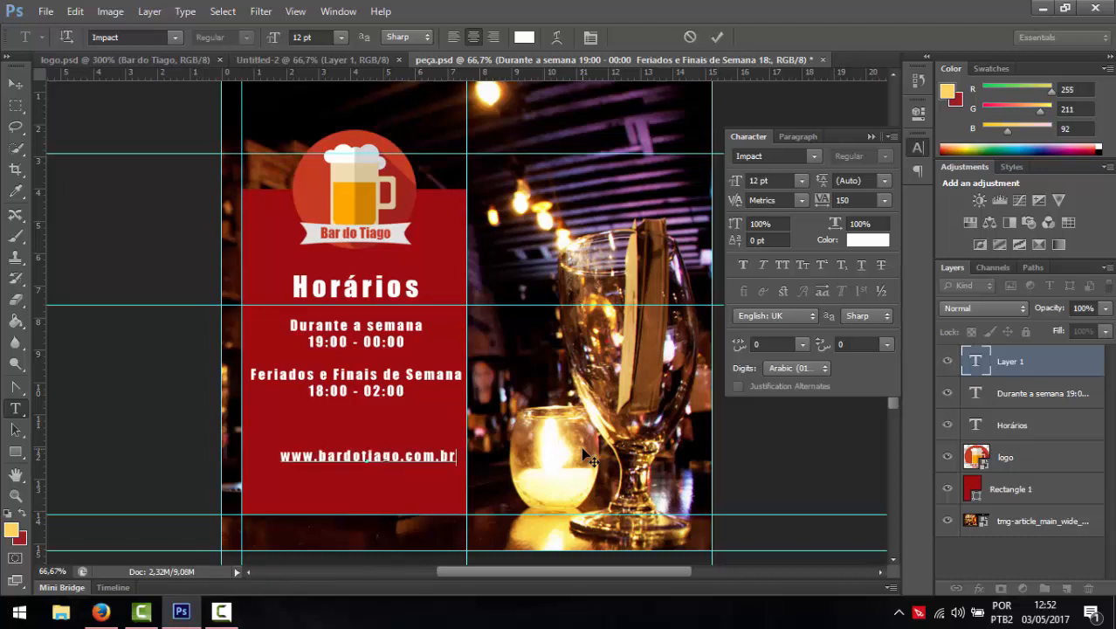
key("Home")
key("Return")
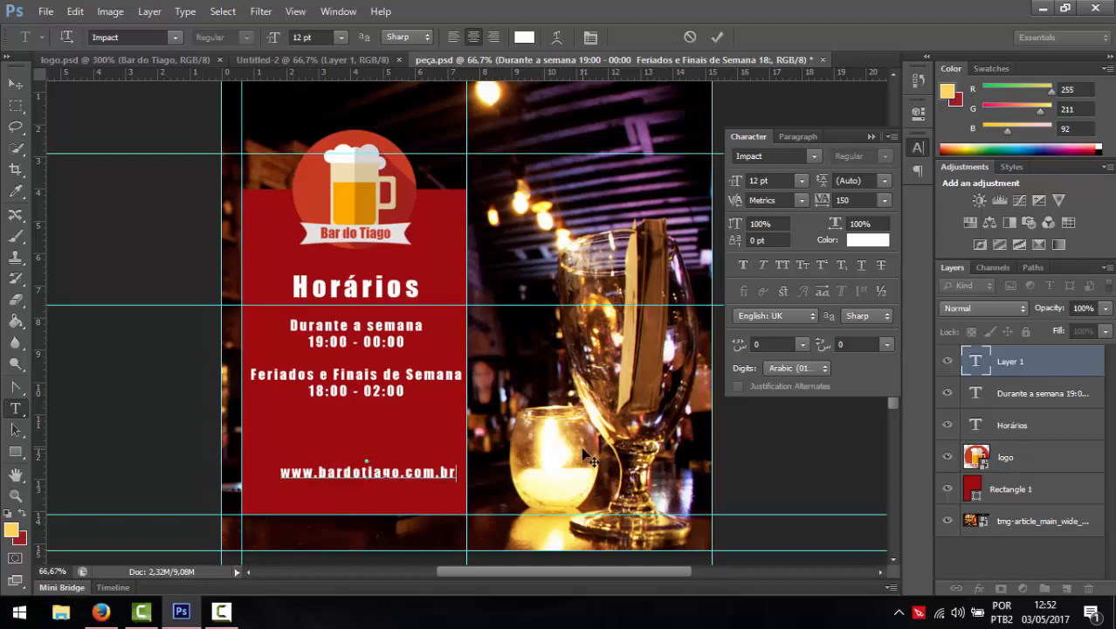
key("Up")
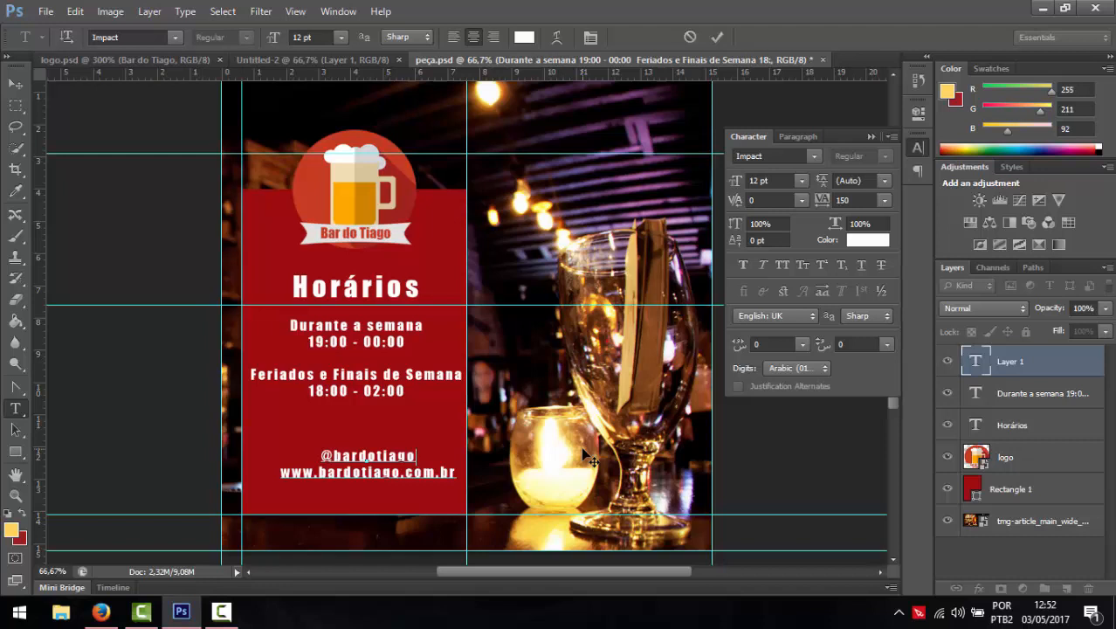
key("Return")
key("Return")
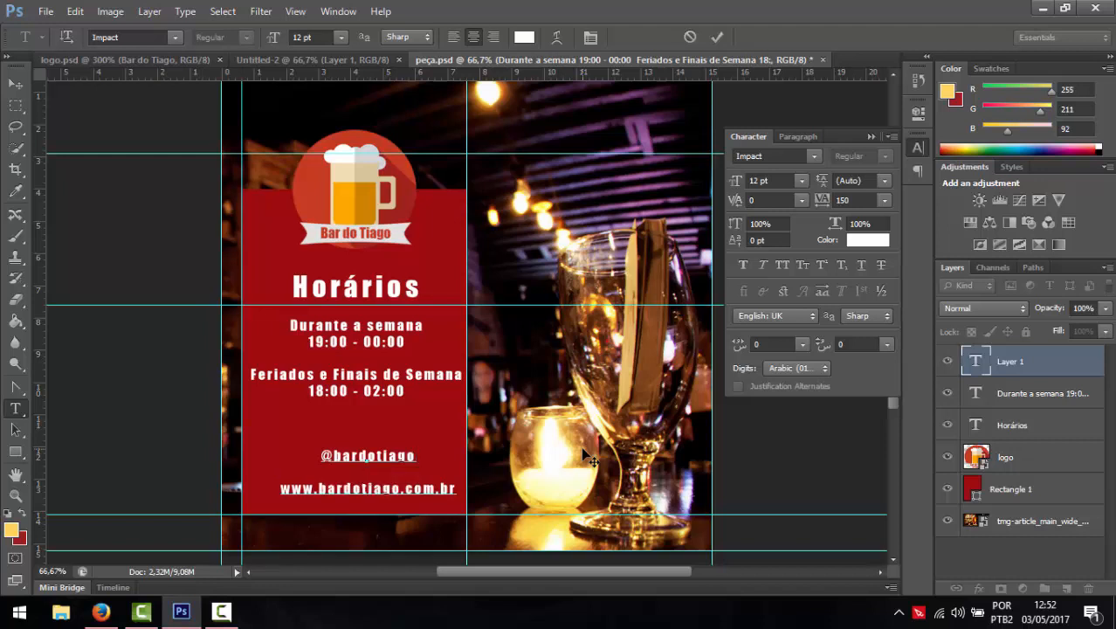
key("Return")
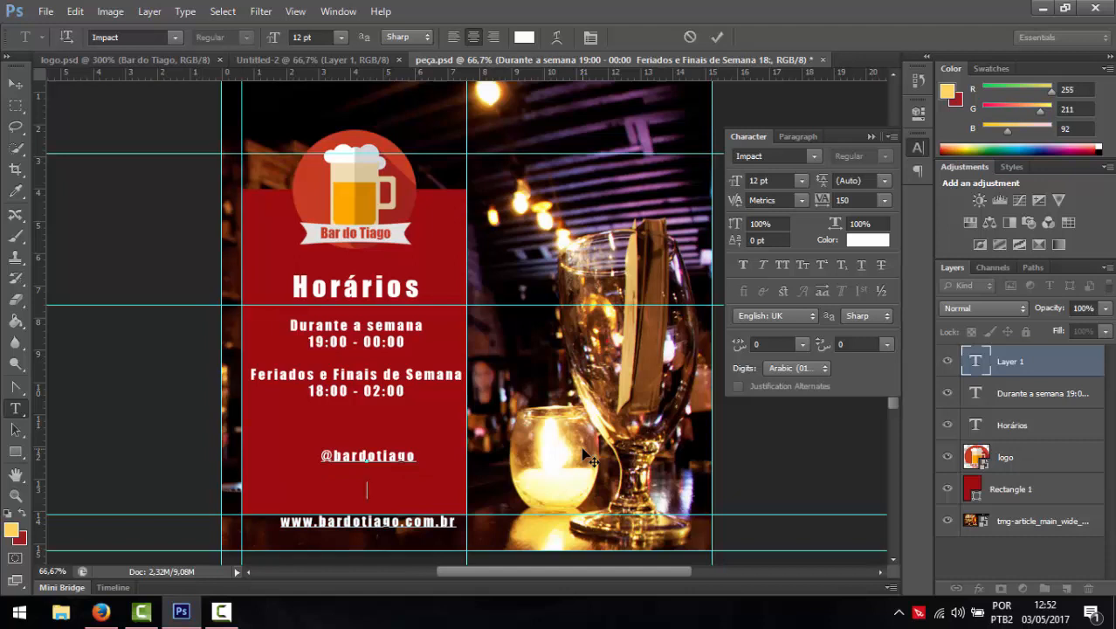
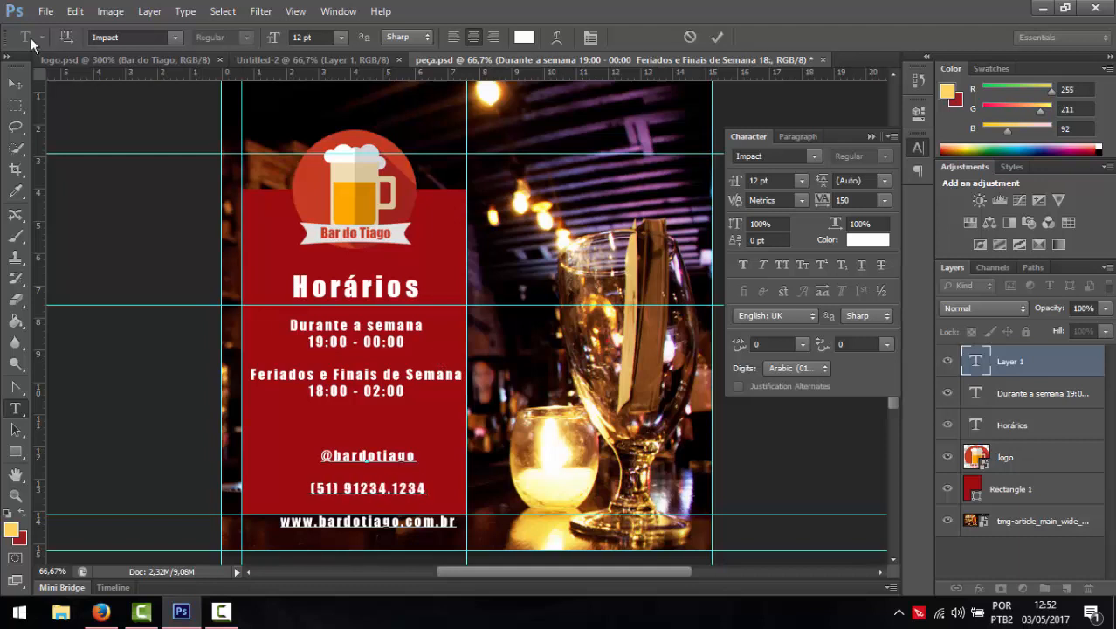
left_click(15, 83)
left_click_drag(376, 492, 355, 465)
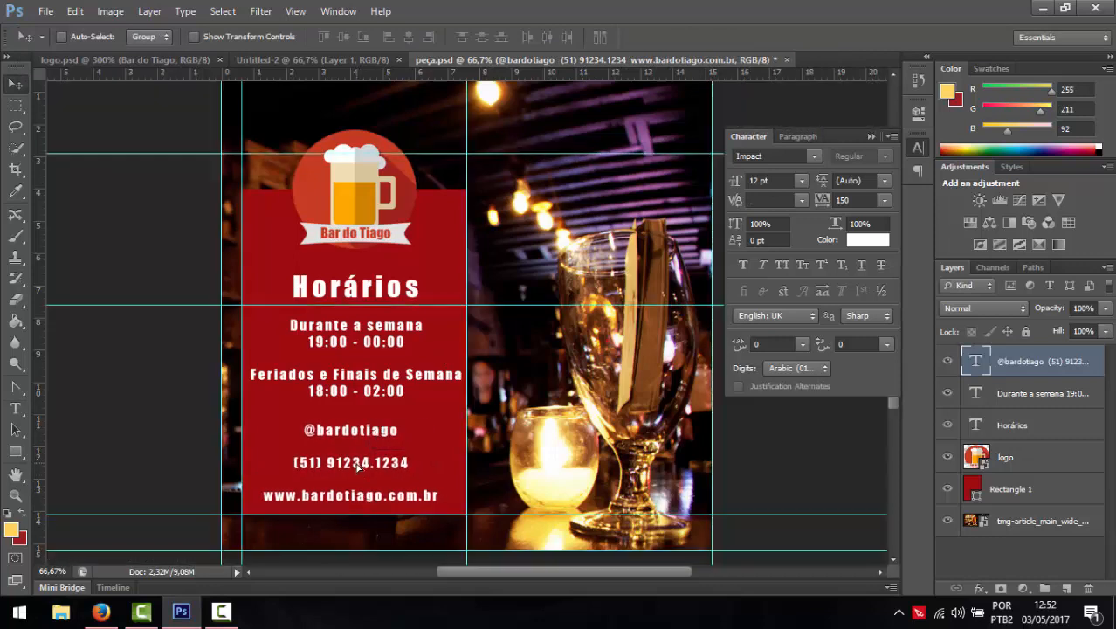
- Centre the contact lines with the hours text and group the three text layers
left_click(1028, 425, "shift")
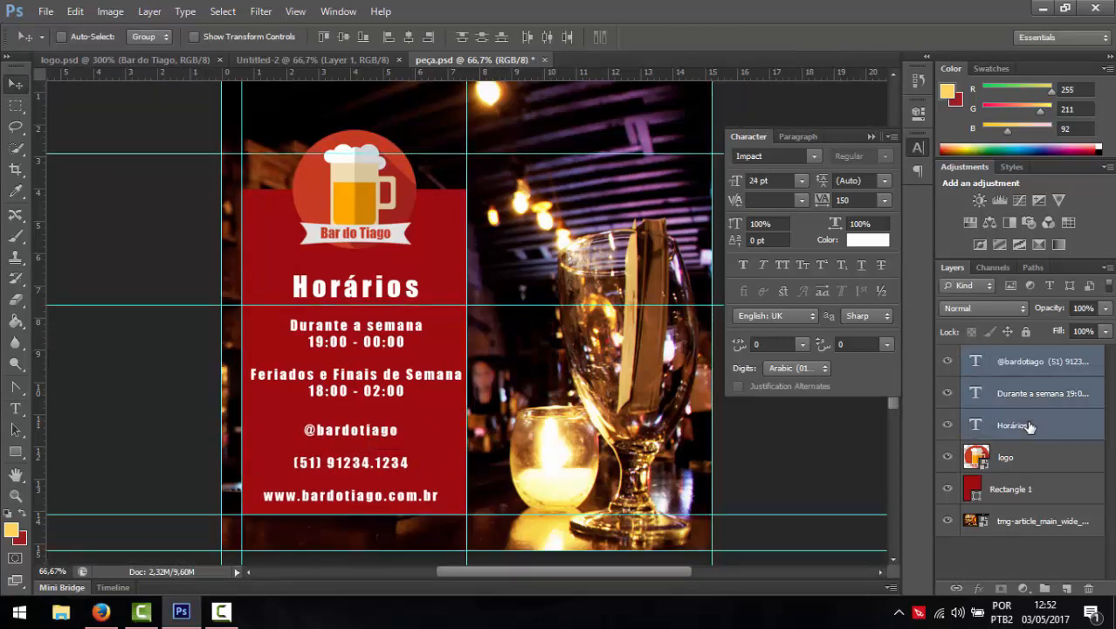
left_click(407, 37)
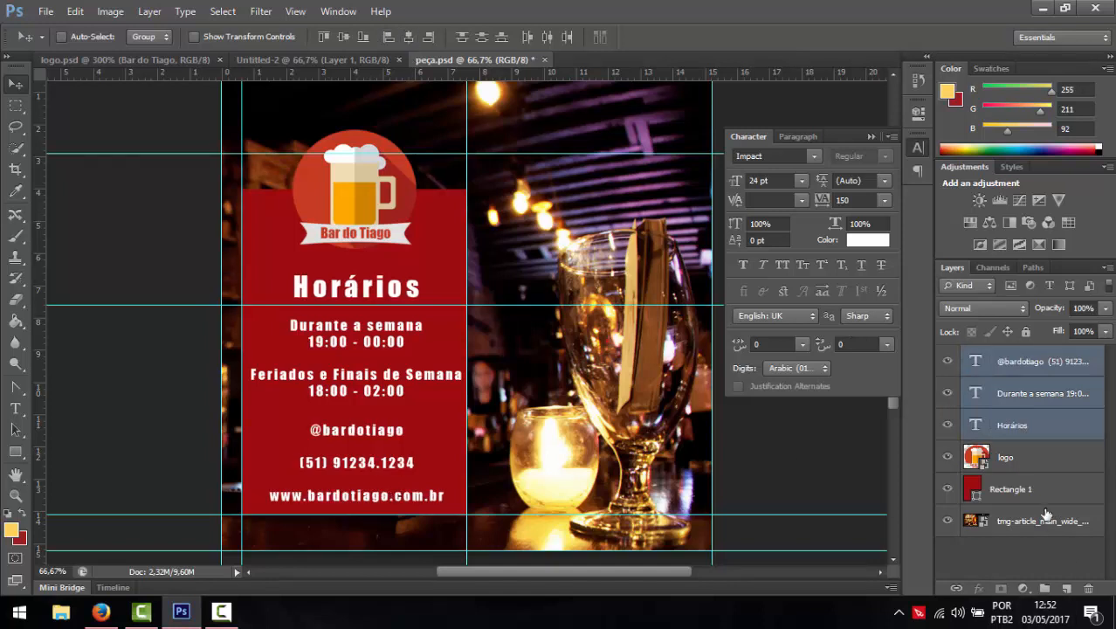
key("ctrl+g")
- Centre the text group, logo and red panel horizontally, then save peça.psd
left_click(1018, 416, "shift")
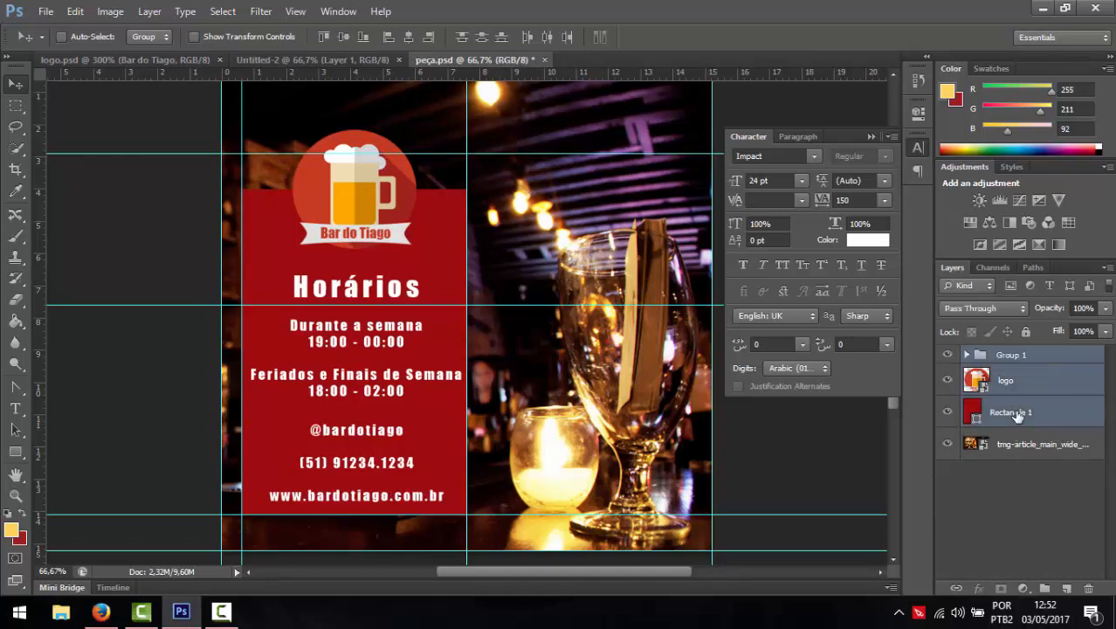
left_click(1010, 391, "ctrl")
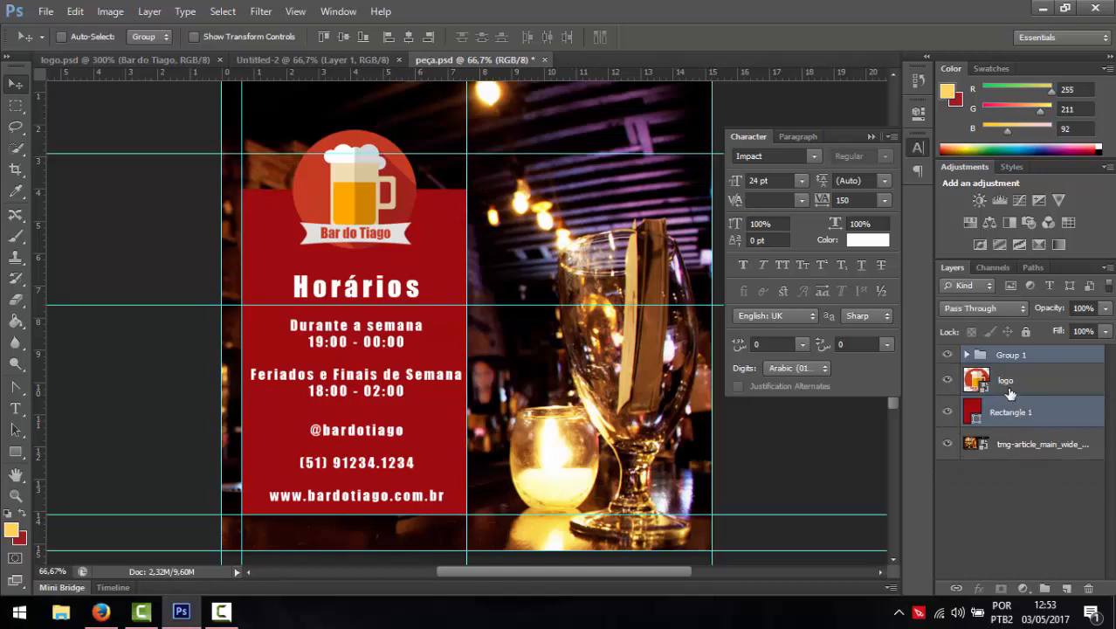
left_click(1010, 392, "ctrl")
left_click(409, 39)
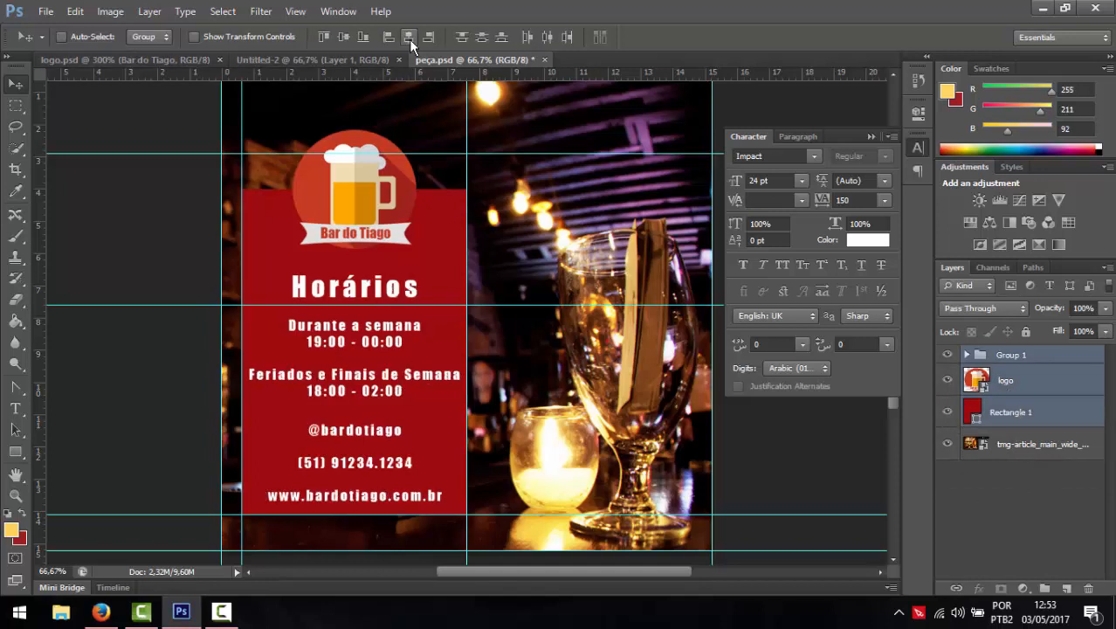
left_click(870, 137)
key("ctrl+s")
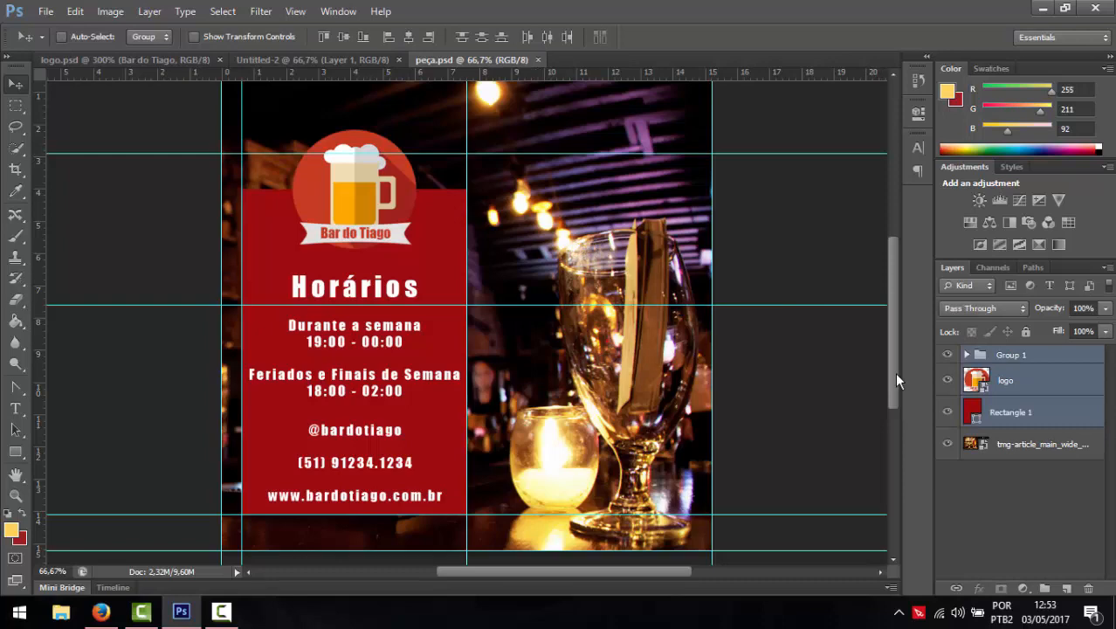
key("ctrl+shift+s")
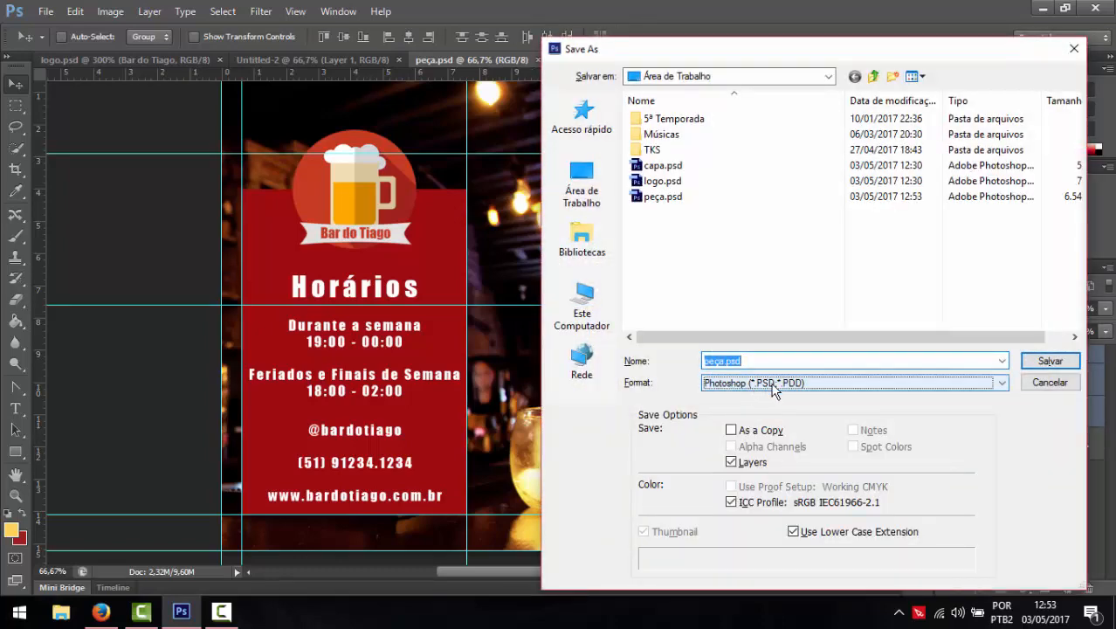
- Save a PNG copy of the ad named contato.png with default PNG options, then return to Firefox
left_click(773, 389)
left_click(773, 389)
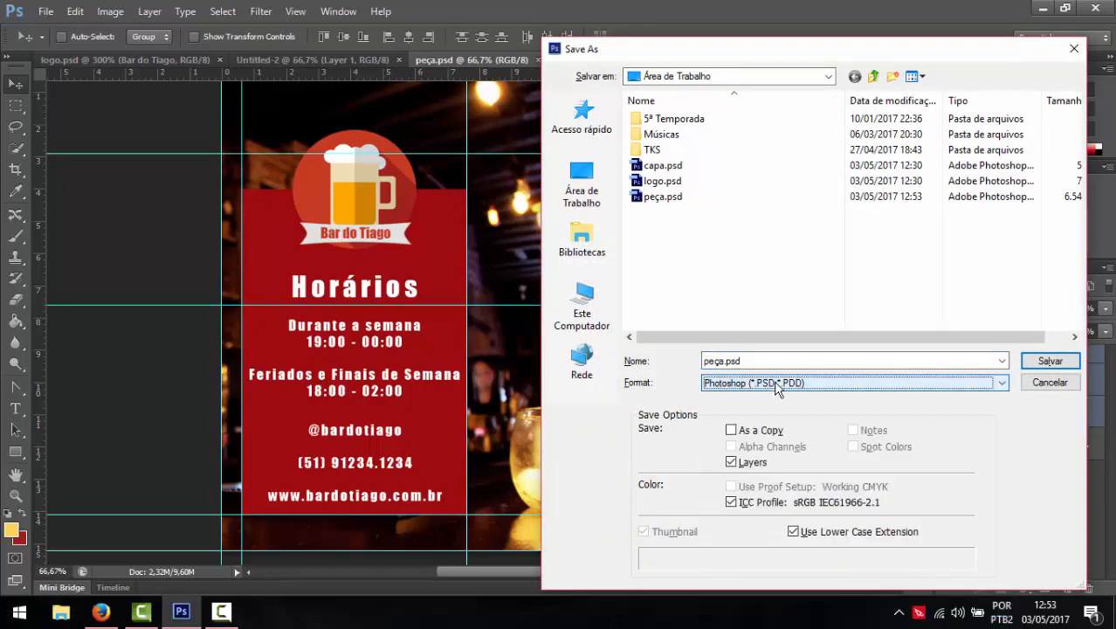
left_click(775, 360)
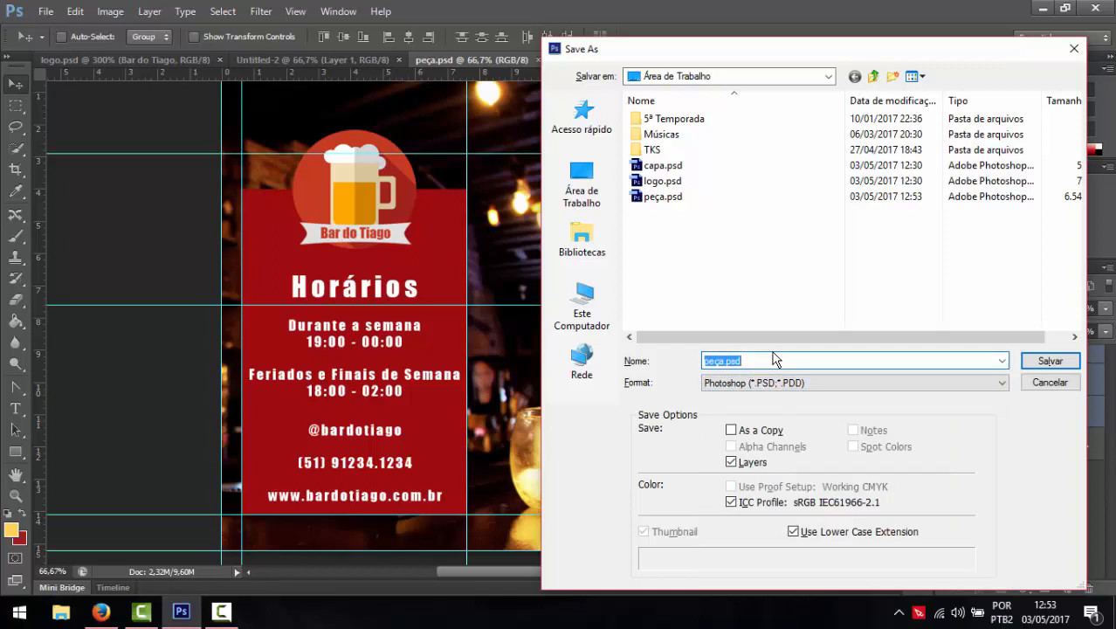
type("contato")
key("Tab")
key("p")
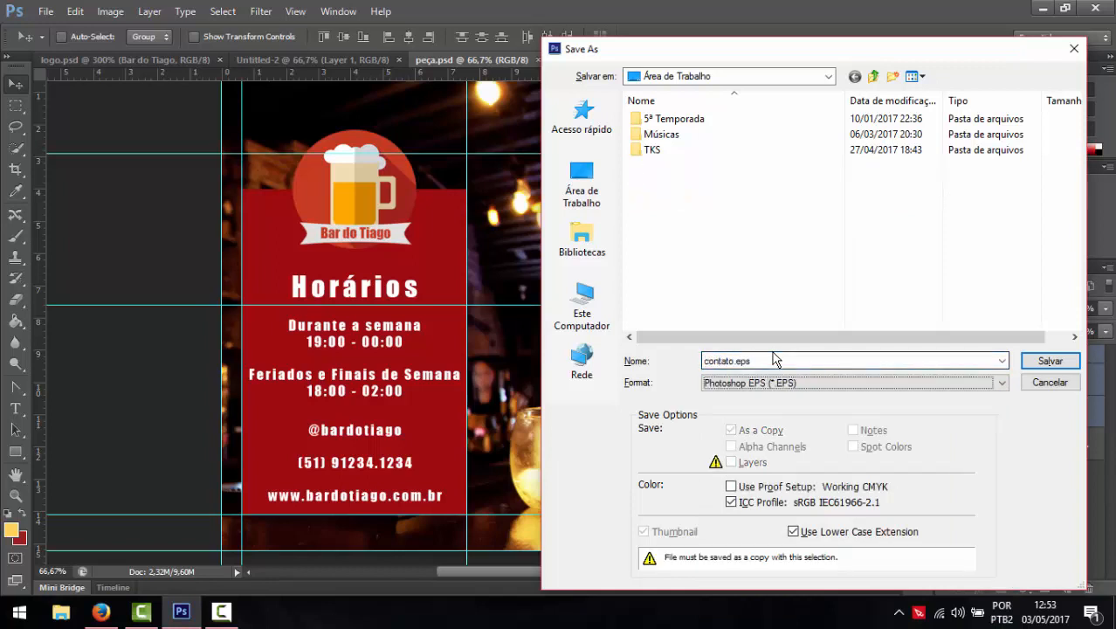
left_click(803, 381)
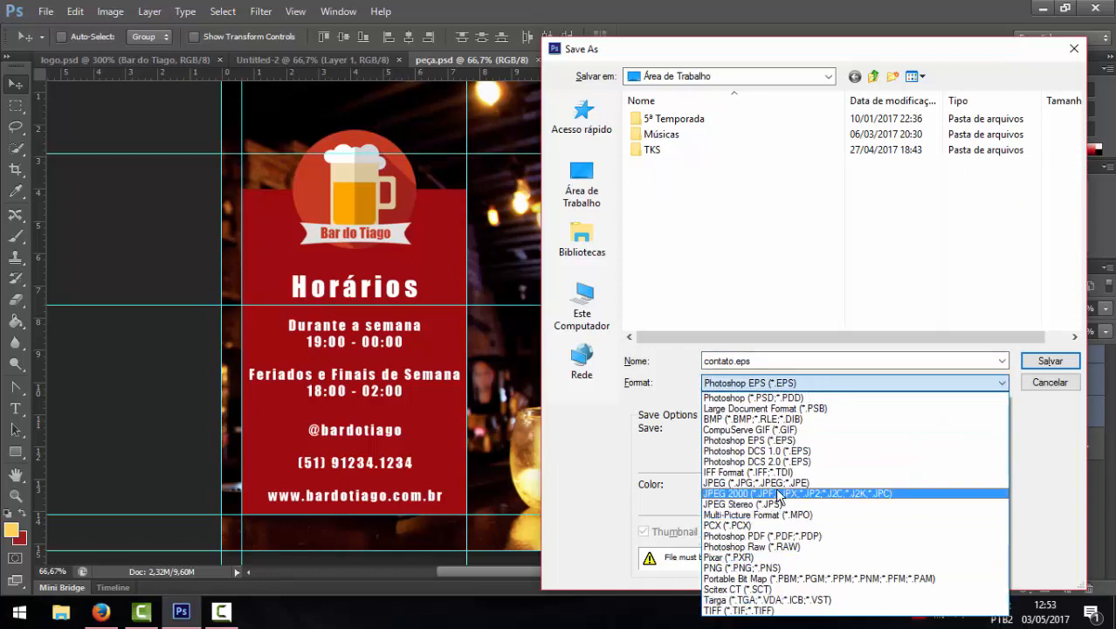
left_click(760, 568)
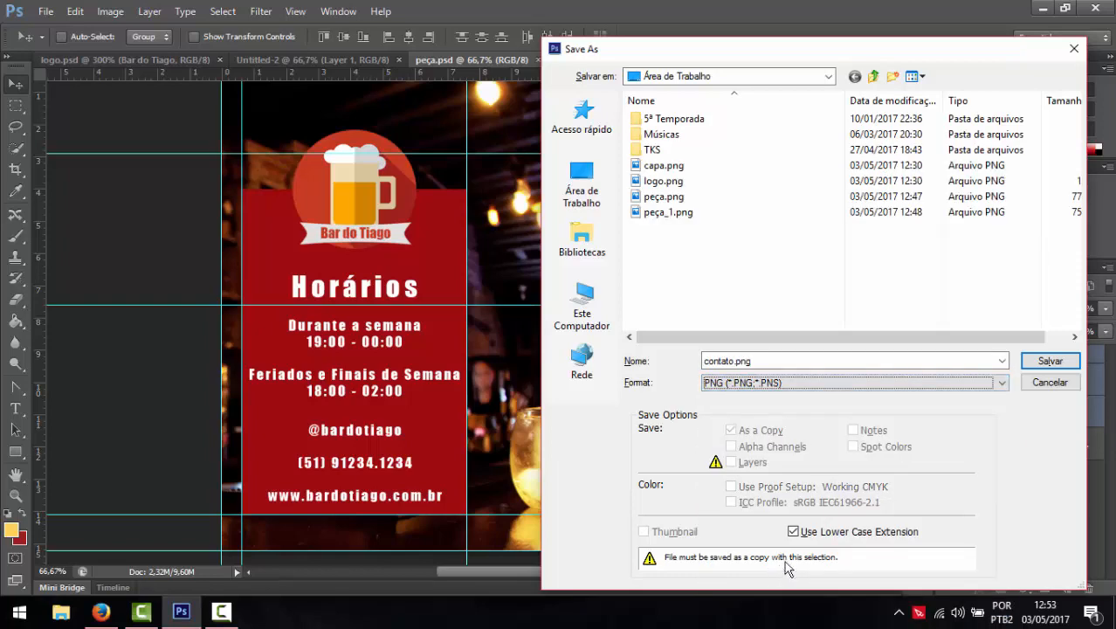
left_click(1051, 360)
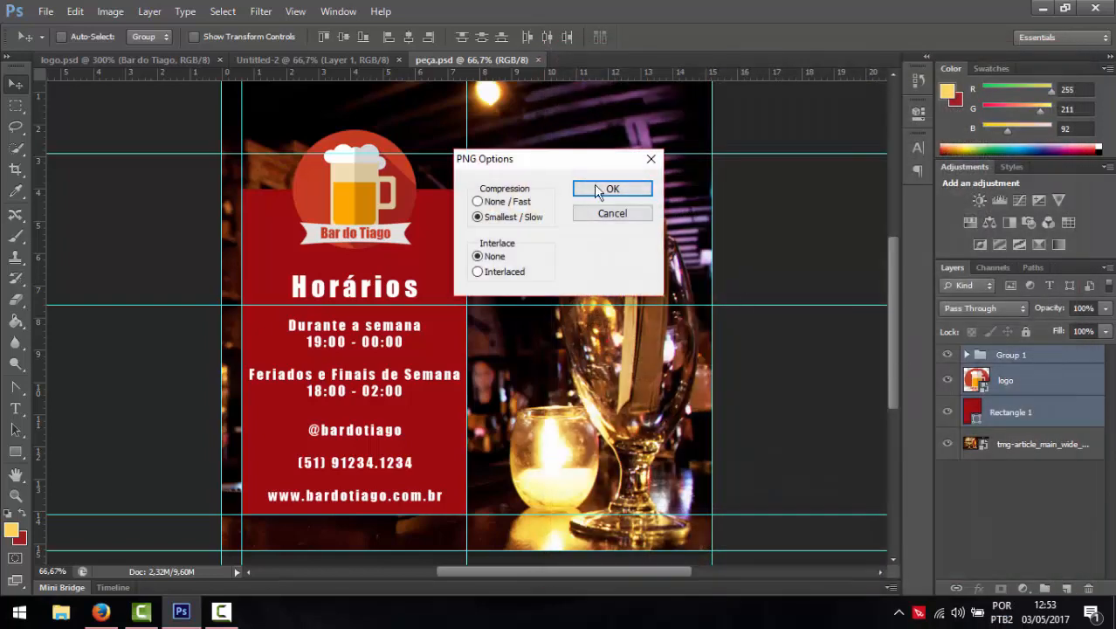
left_click(608, 190)
left_click(101, 612)
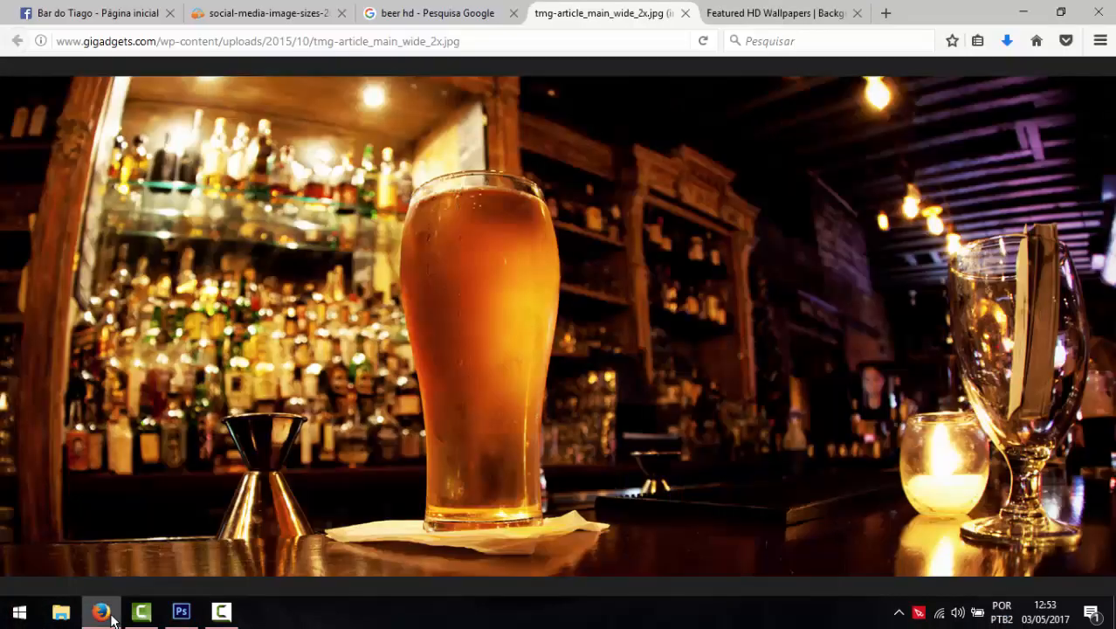
- Close the bar photo, wallpaper and beer search tabs and return to the Bar do Tiago page
left_click(686, 13)
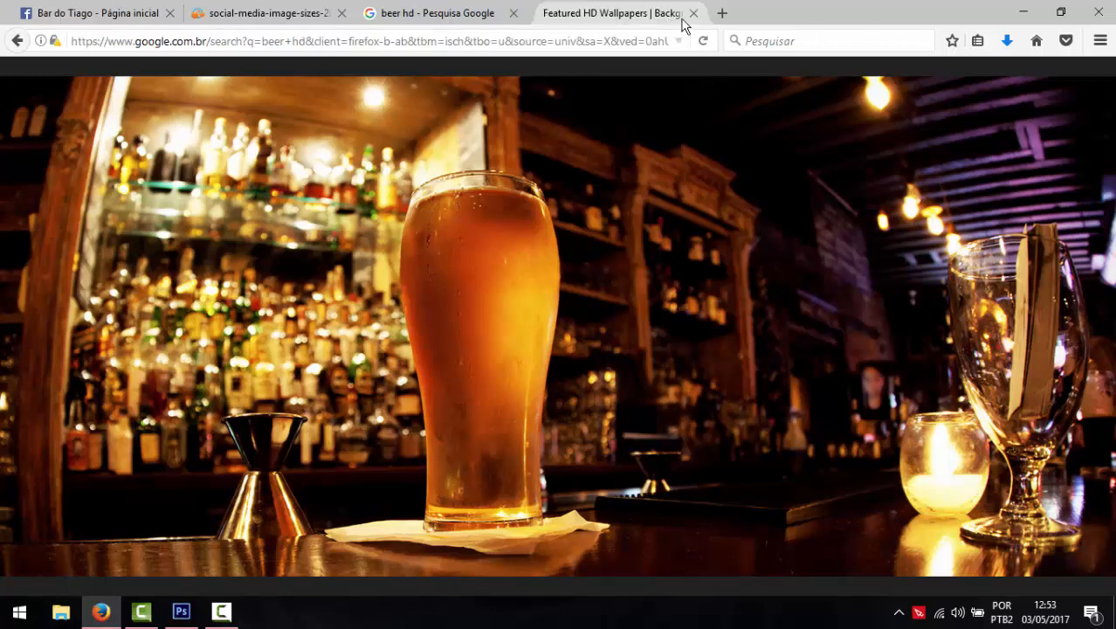
left_click(685, 13)
left_click(514, 14)
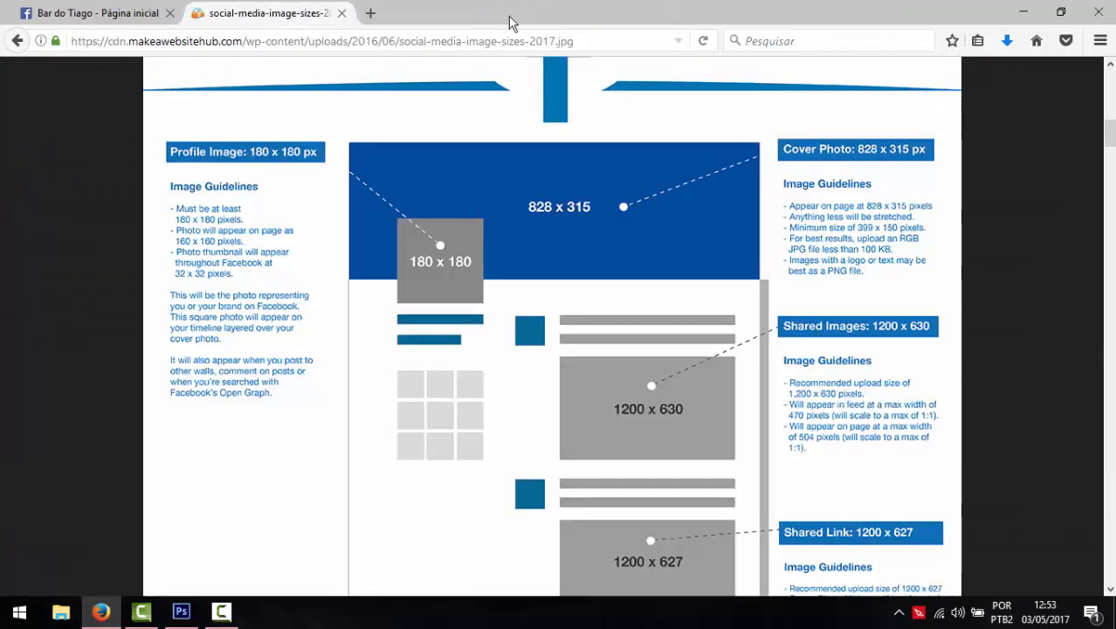
left_click(98, 11)
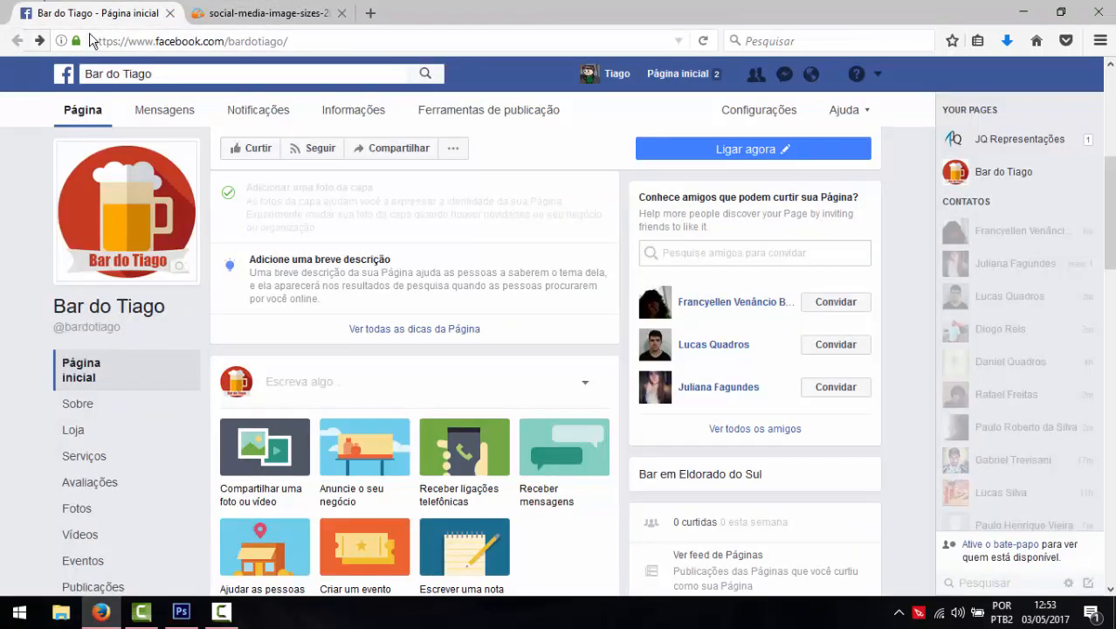
scroll(411, 291, "down", 3)
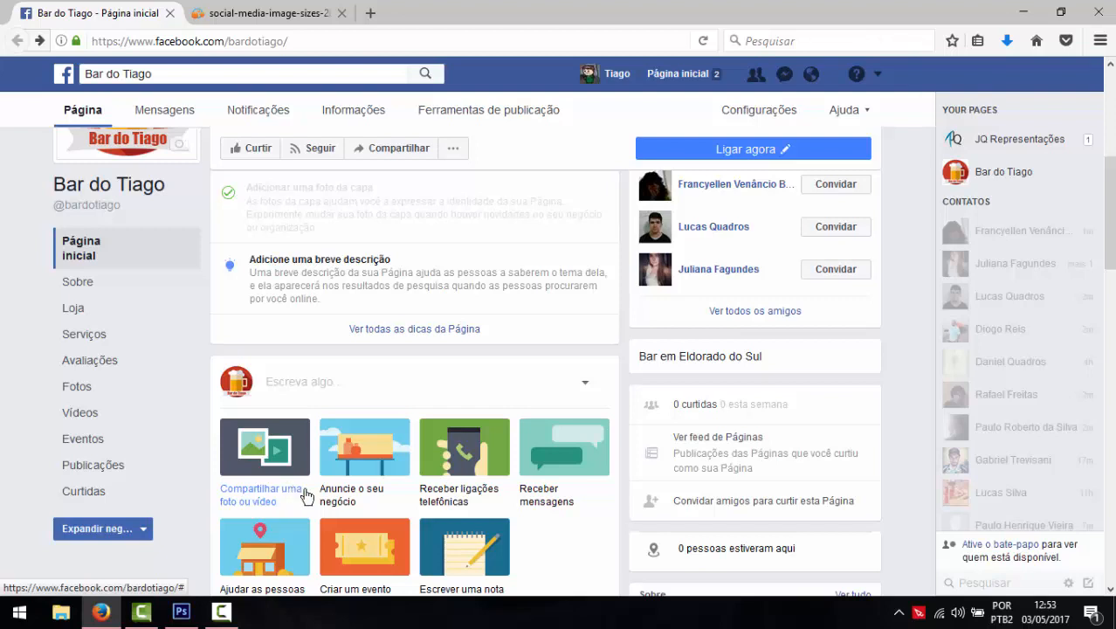
scroll(365, 471, "up", 5)
scroll(365, 471, "down", 3)
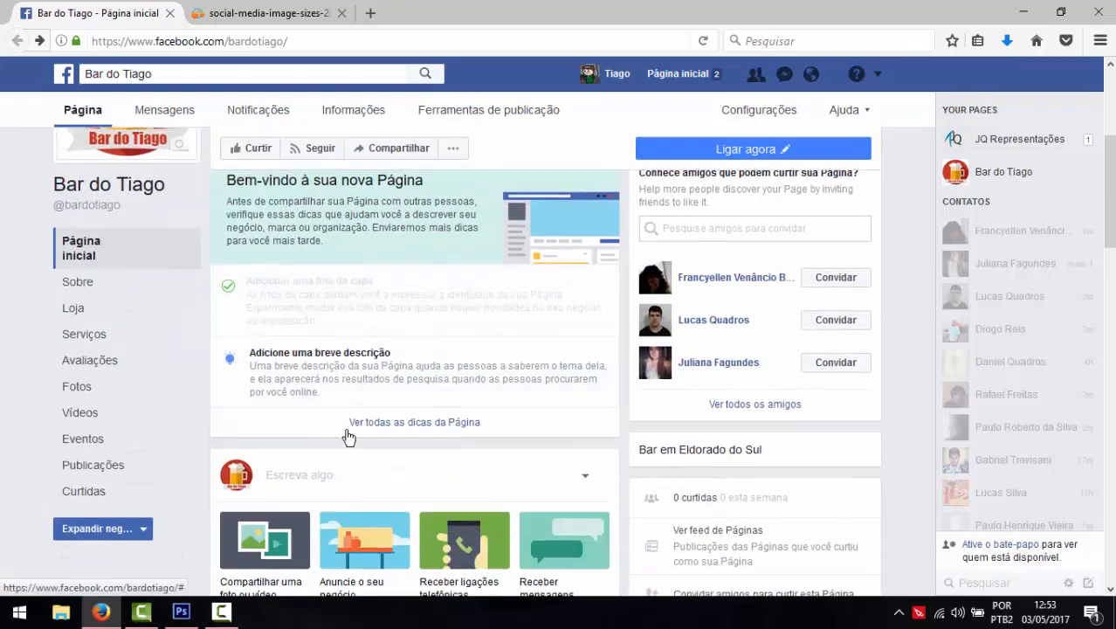
- Save the page's short description 'Um bar para quem gosta de não apenas beber, mas de beber.'
left_click(350, 392)
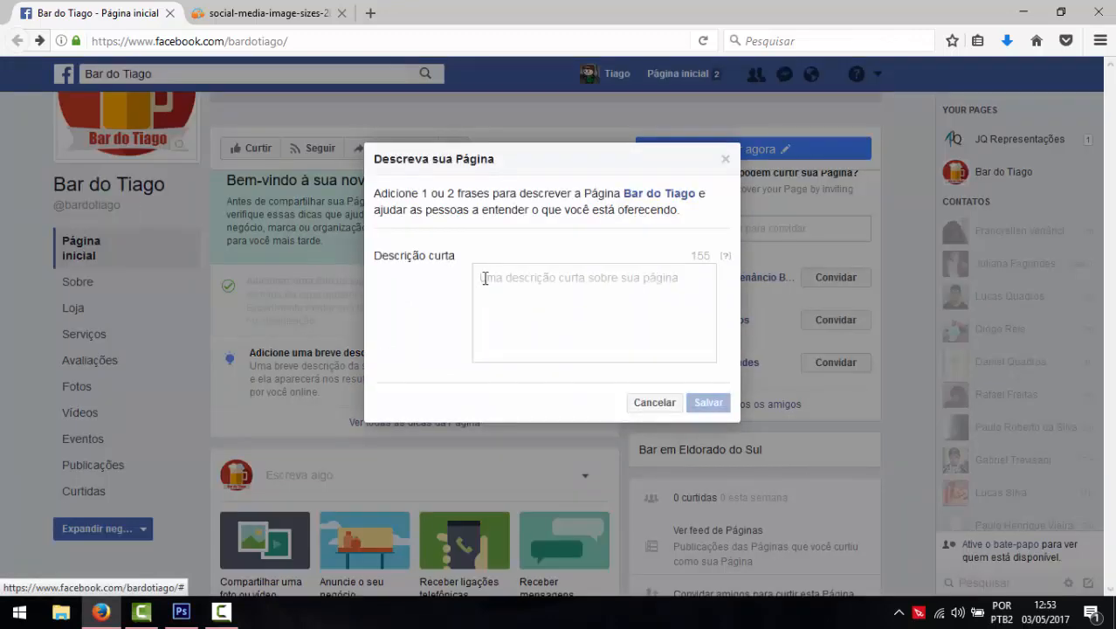
left_click(508, 281)
type("Um bar ")
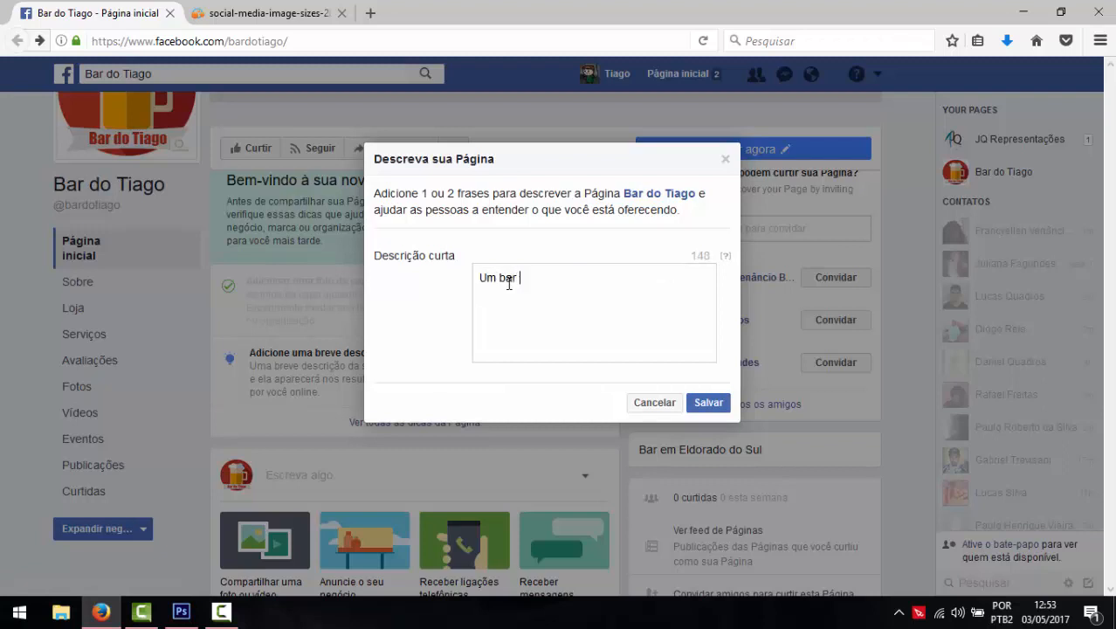
type("para quem gosta de não apenas beber; m")
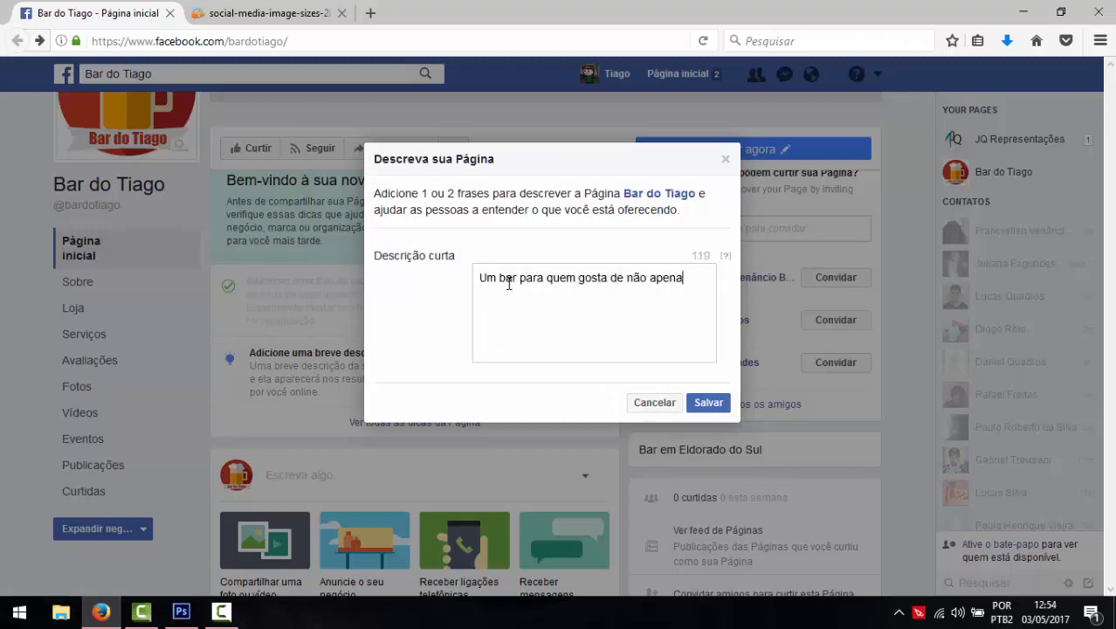
type("as de beber.")
left_click(704, 403)
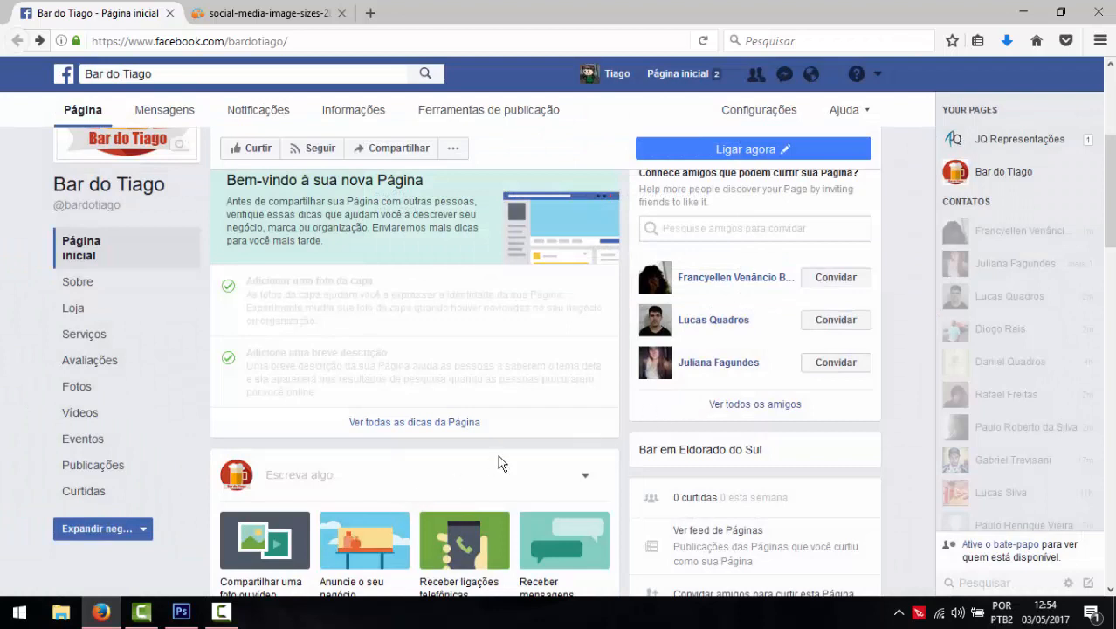
- Open the post composer from the page's home view, then dismiss it
scroll(499, 463, "down", 4)
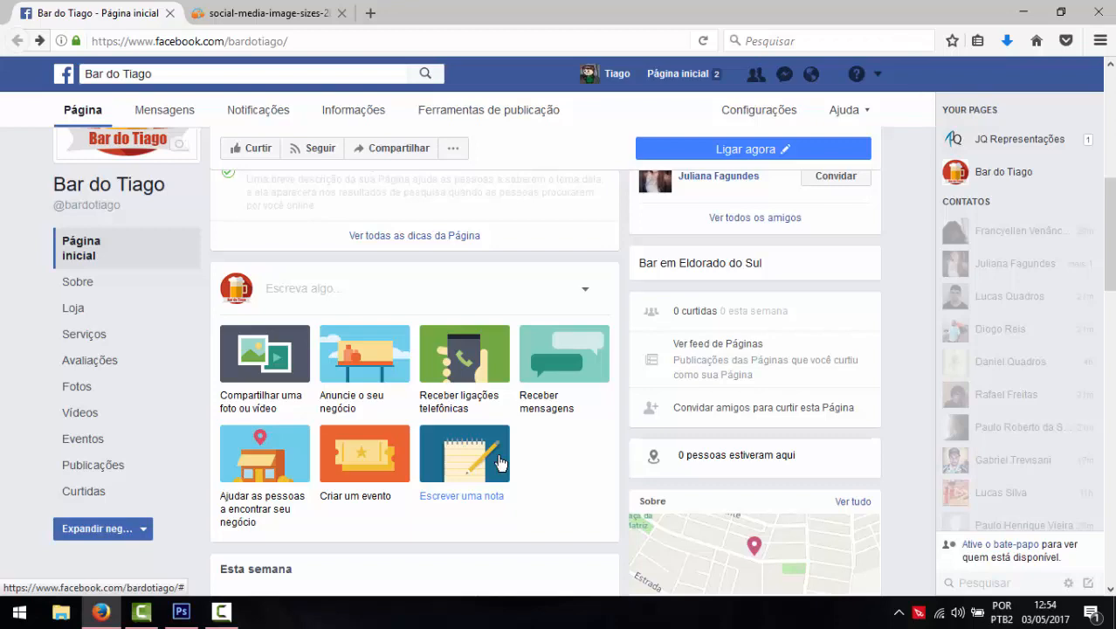
scroll(500, 463, "up", 3)
left_click(366, 482)
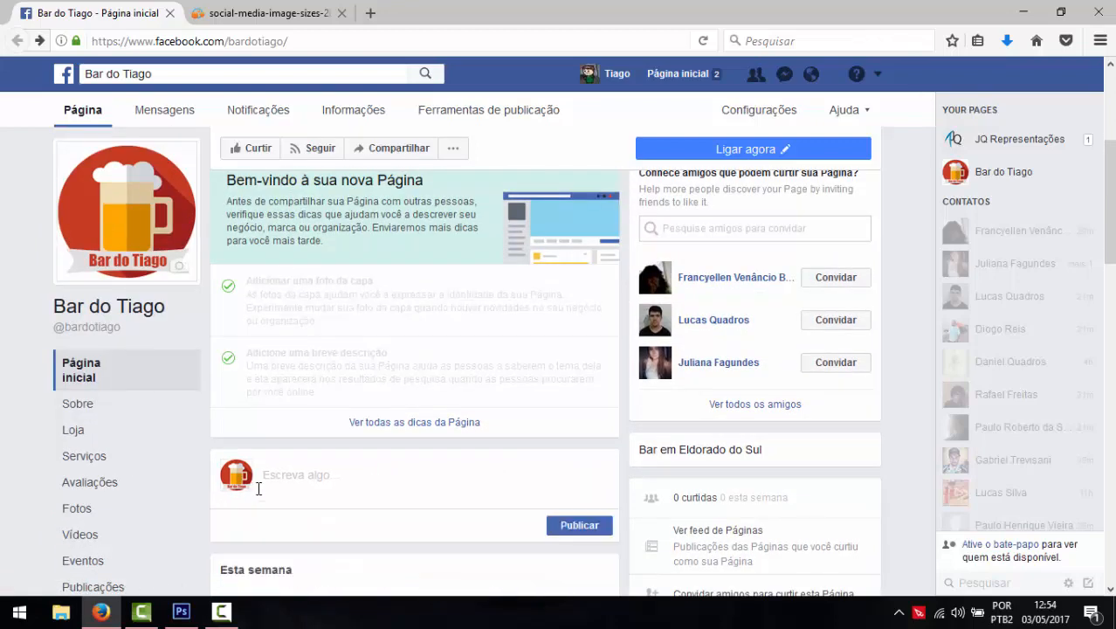
scroll(328, 467, "down", 7)
scroll(324, 348, "up", 7)
scroll(324, 349, "down", 6)
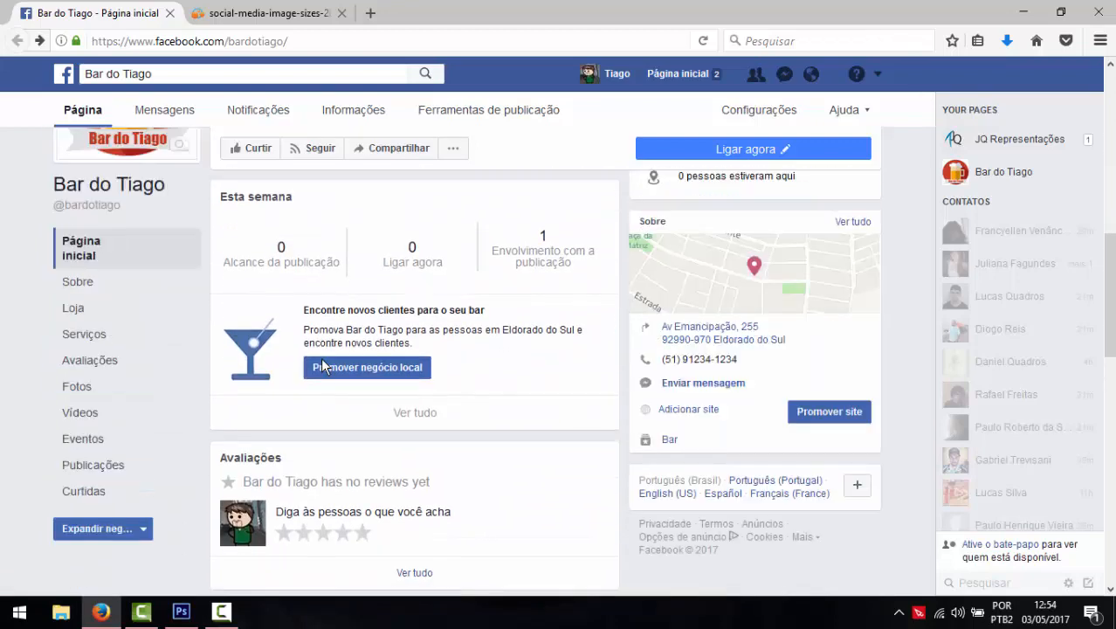
scroll(488, 273, "up", 3)
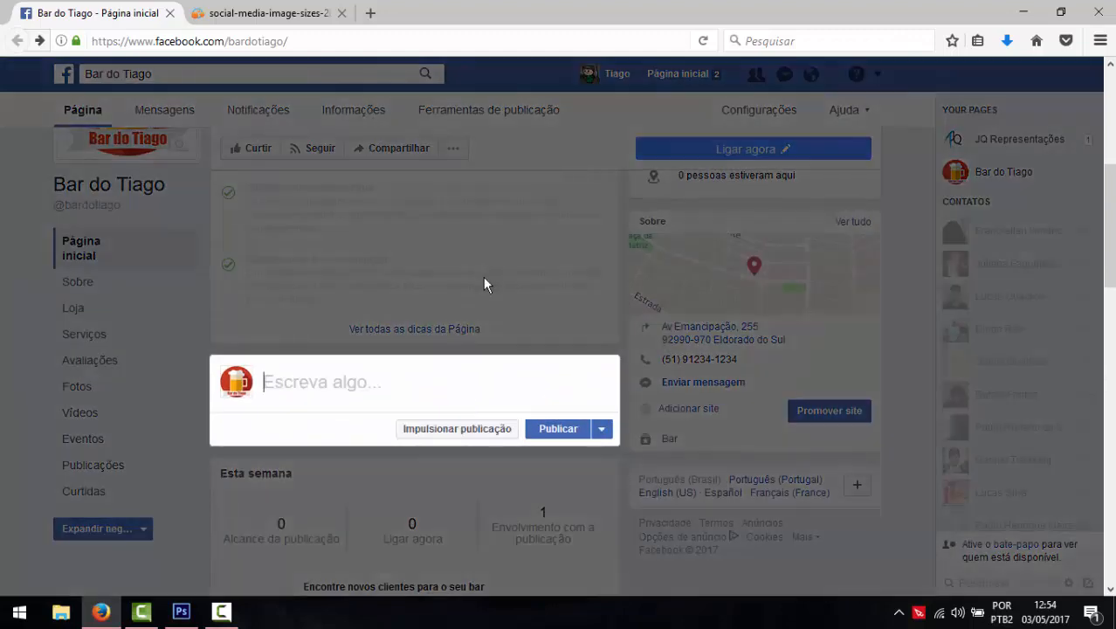
left_click(97, 466)
- Go to Publicações > Ferramentas de publicação, dismiss the crosspost tip, and create a new post
left_click(103, 462)
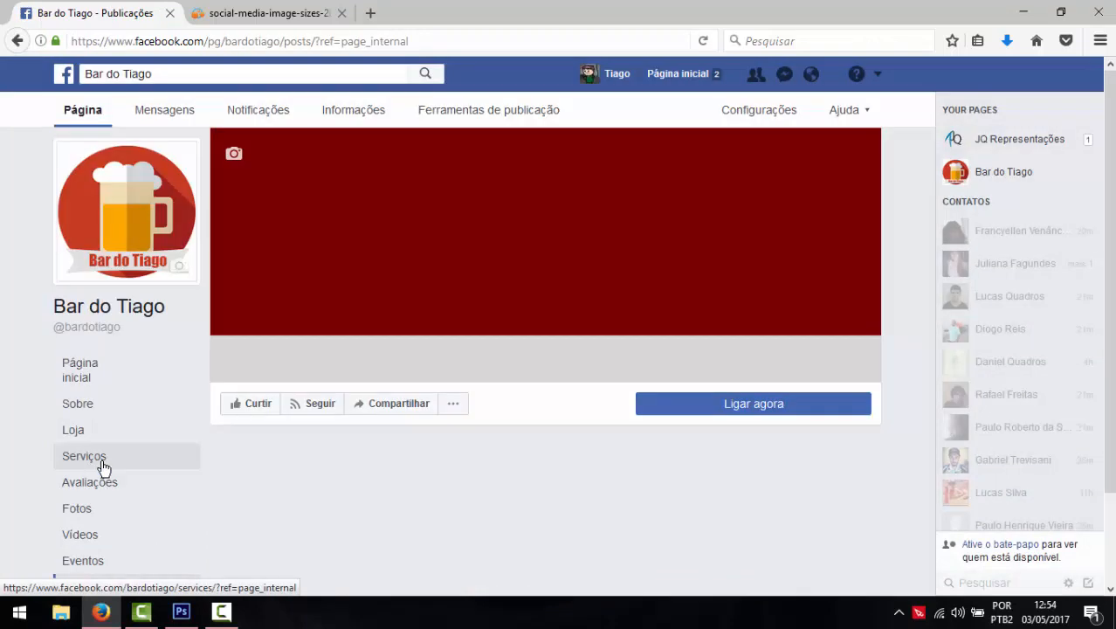
left_click(523, 111)
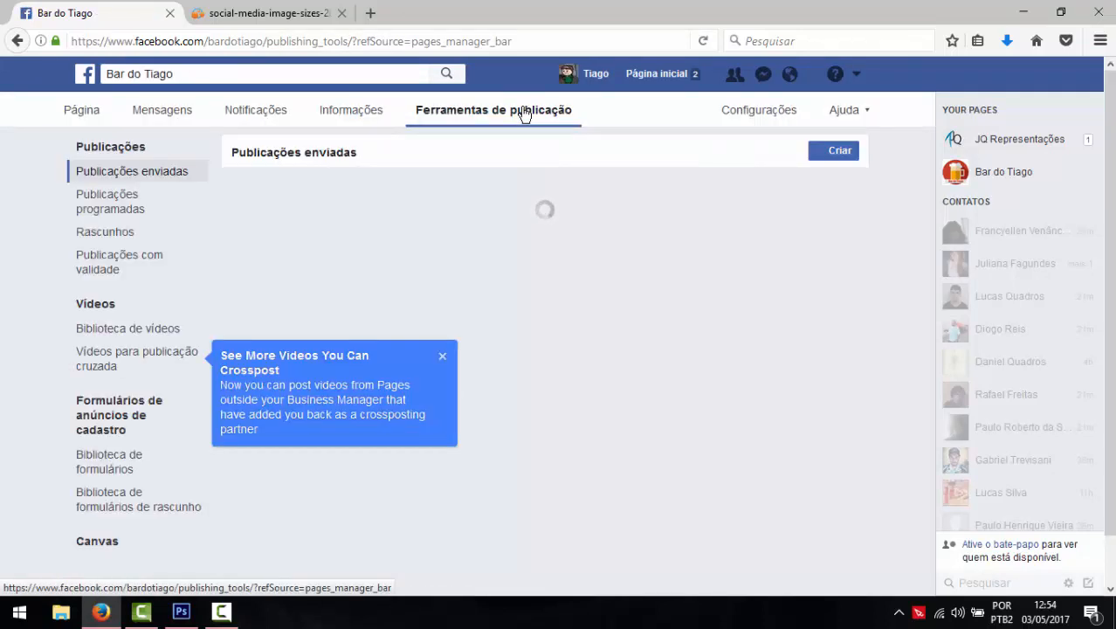
left_click(443, 357)
left_click(836, 153)
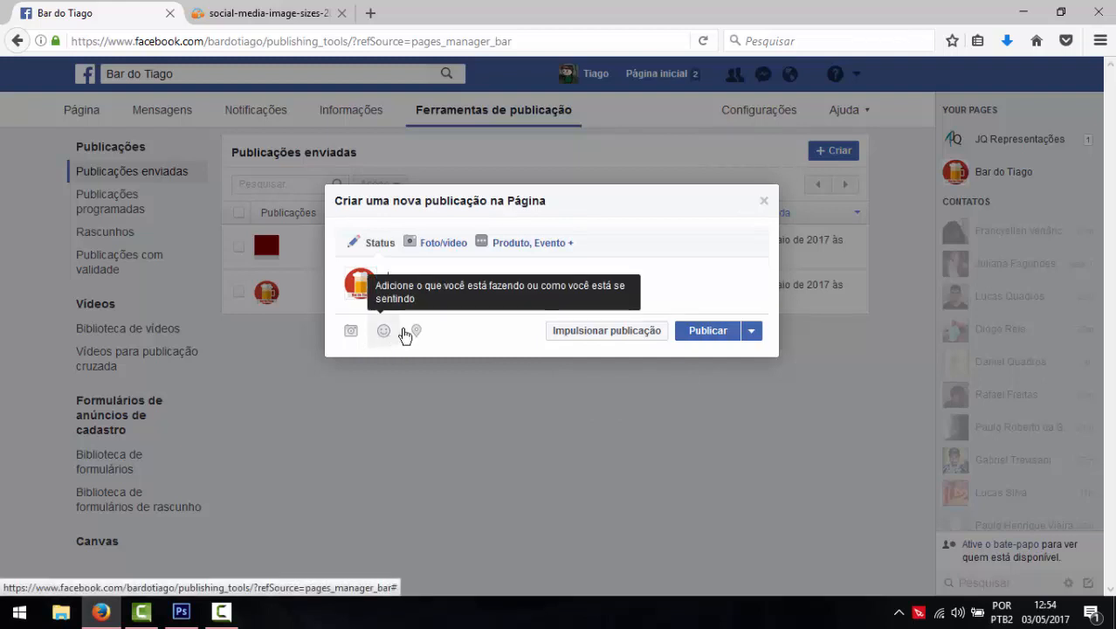
- Attach contato.png to the post and caption it 'Toda hora é uma boa para uma boa cerveja.'
left_click(345, 339)
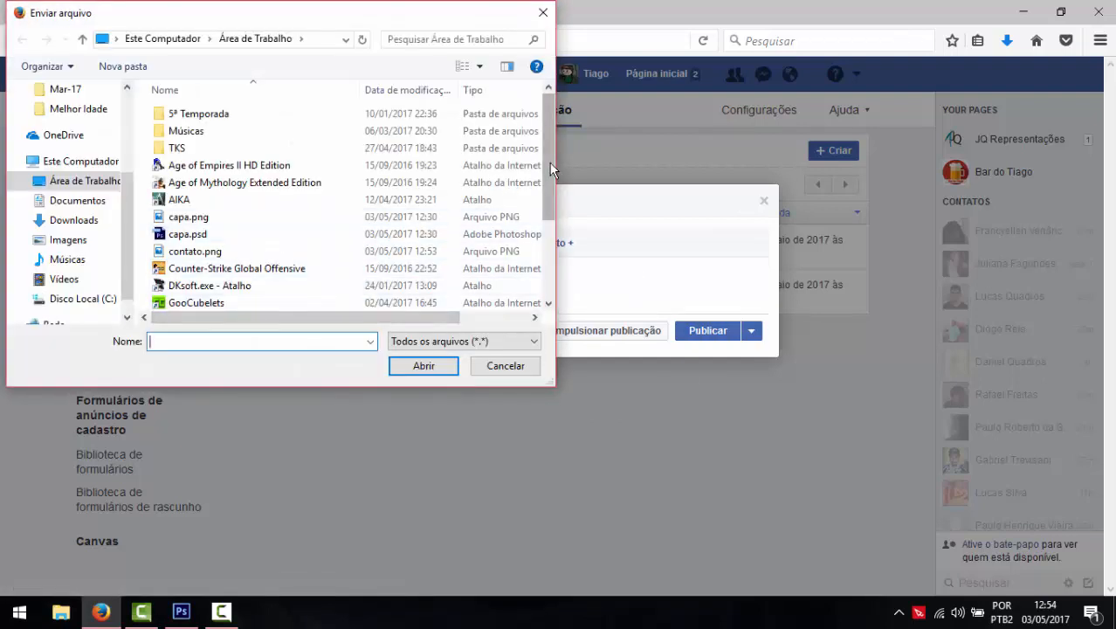
left_click_drag(550, 163, 542, 257)
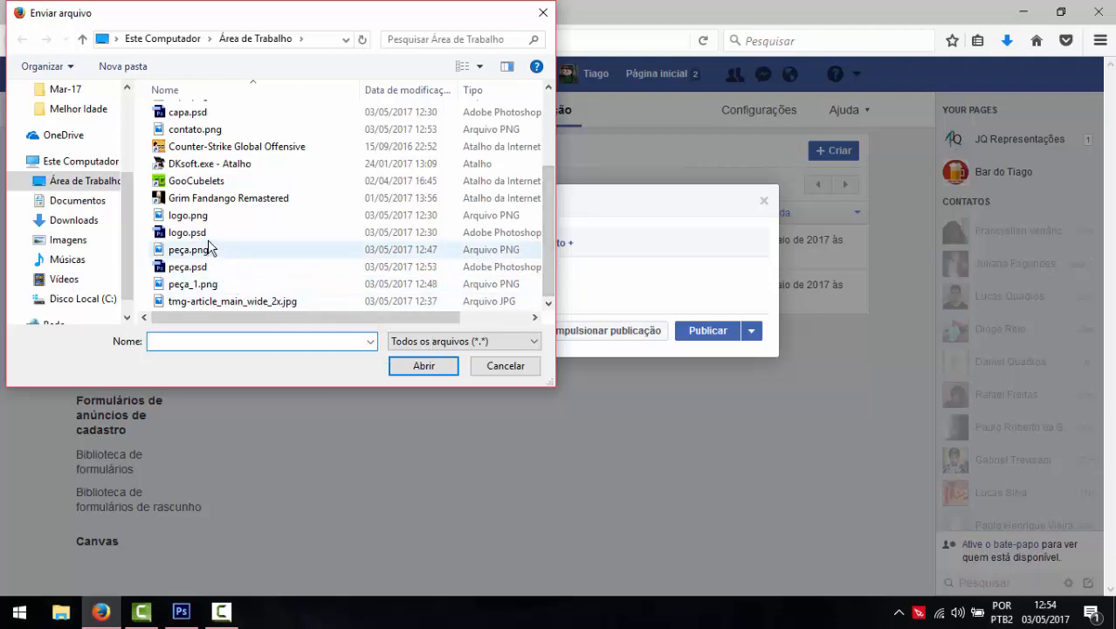
double_click(210, 129)
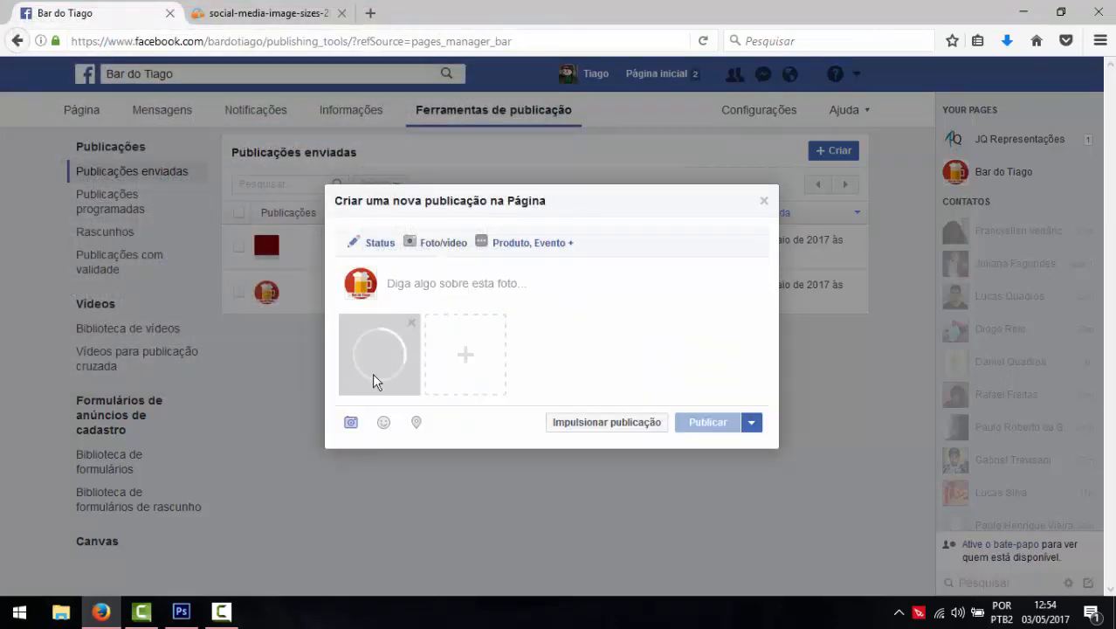
left_click(437, 285)
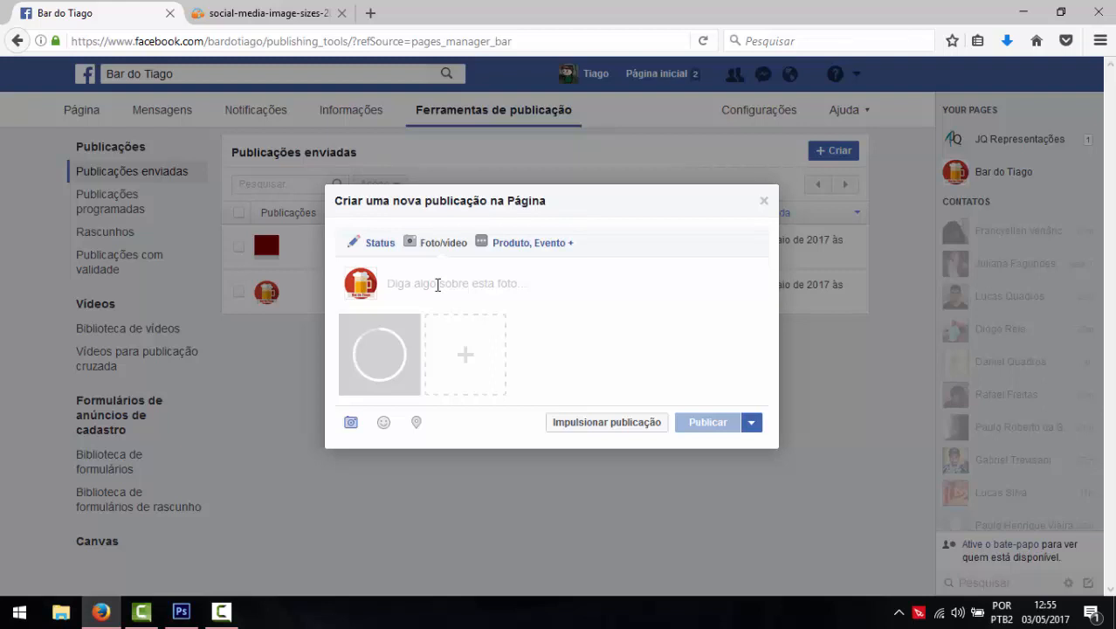
type("Toda h")
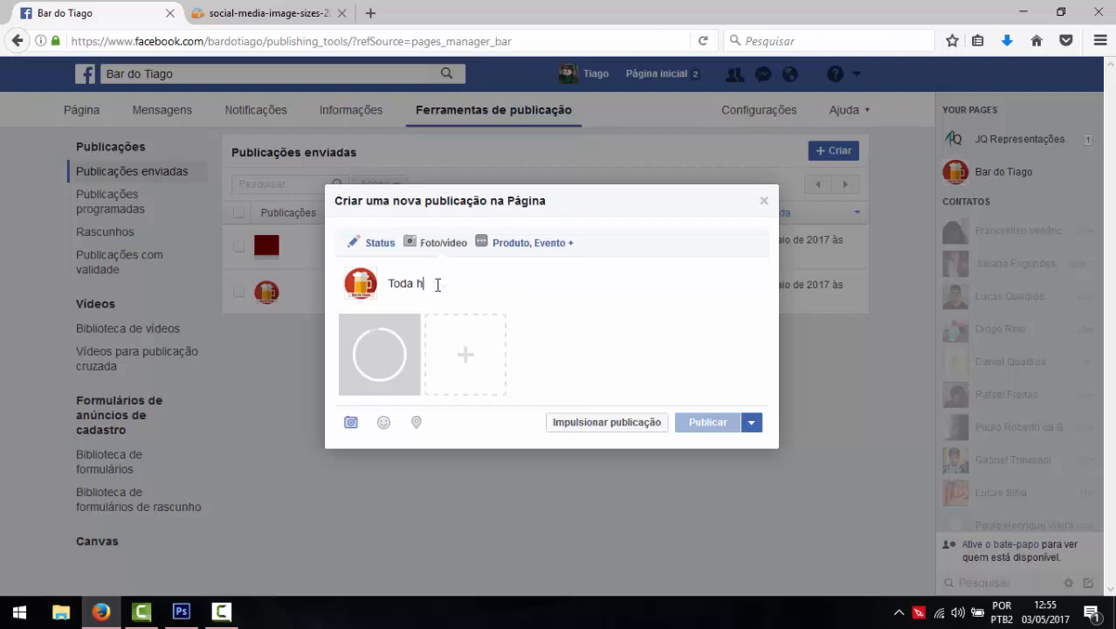
type("ora é uma boa p")
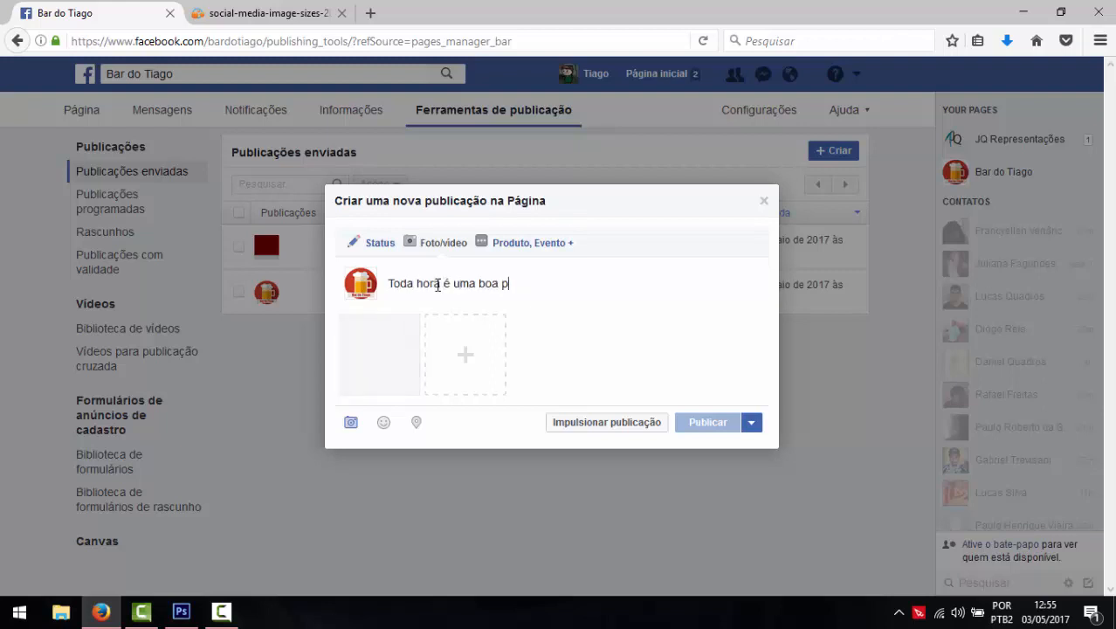
type("ara uma boa cerveja")
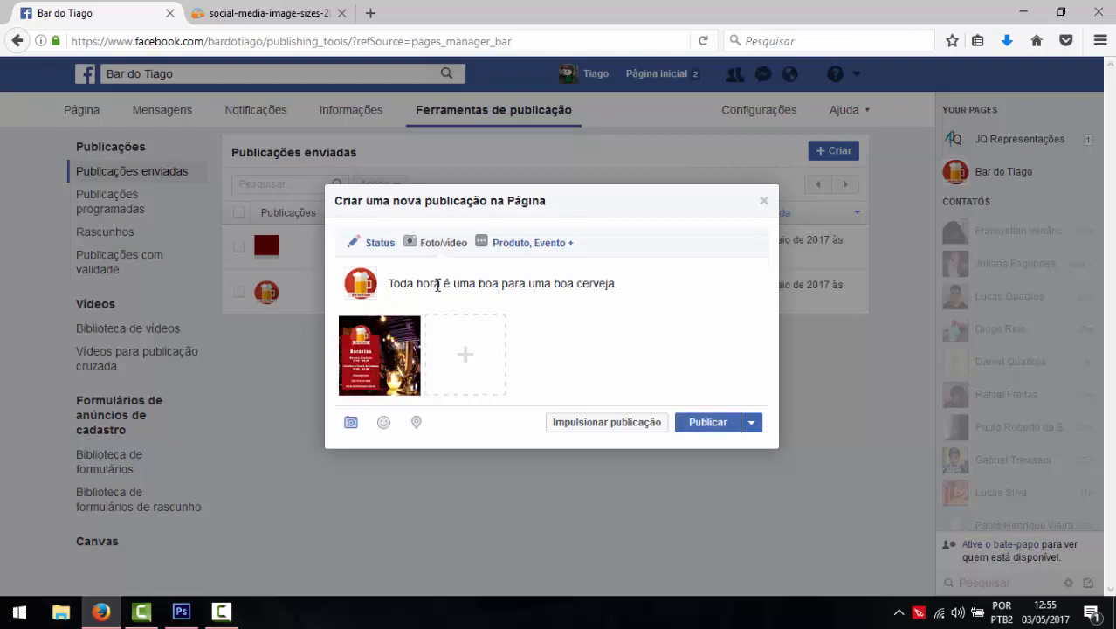
type(".")
- Add the hashtags #bbt #cerveja #bar #diversão on a new line below the caption
key("Return")
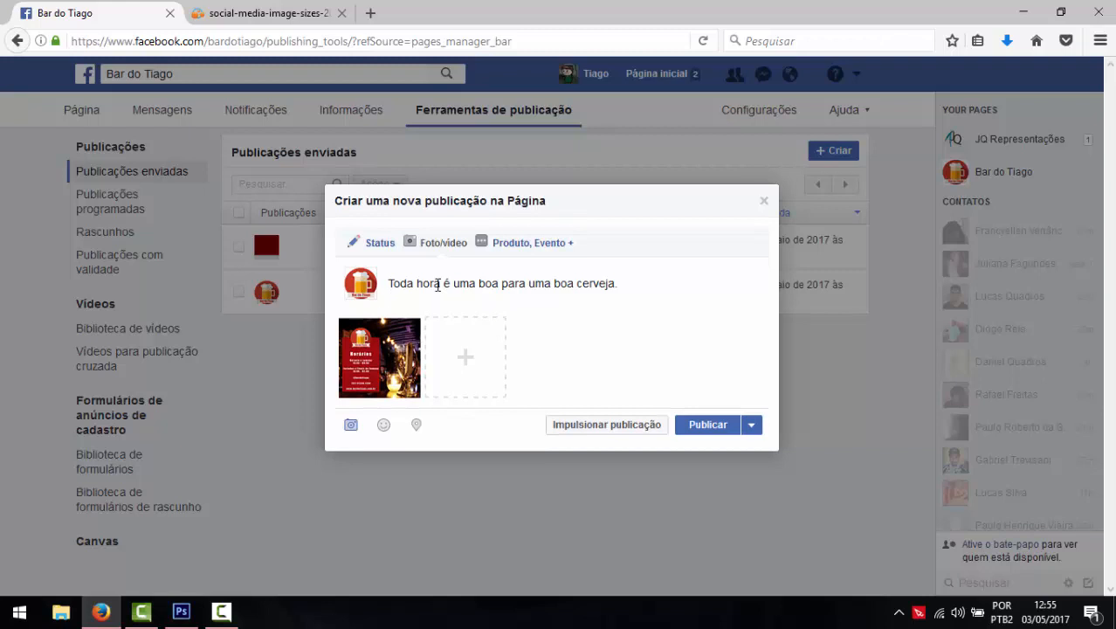
type("#")
type("ba")
key("BackSpace")
type("bt #")
type("b")
key("BackSpace")
key("BackSpace")
type("beer")
key("BackSpace")
key("BackSpace")
key("BackSpace")
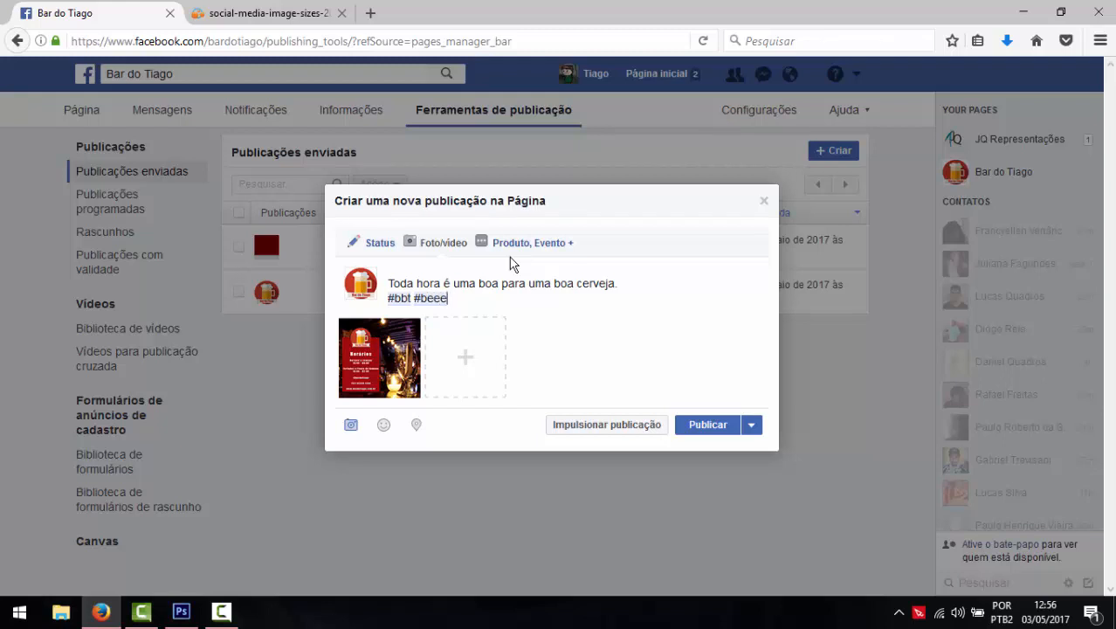
key("BackSpace")
type("cerveja #bar #")
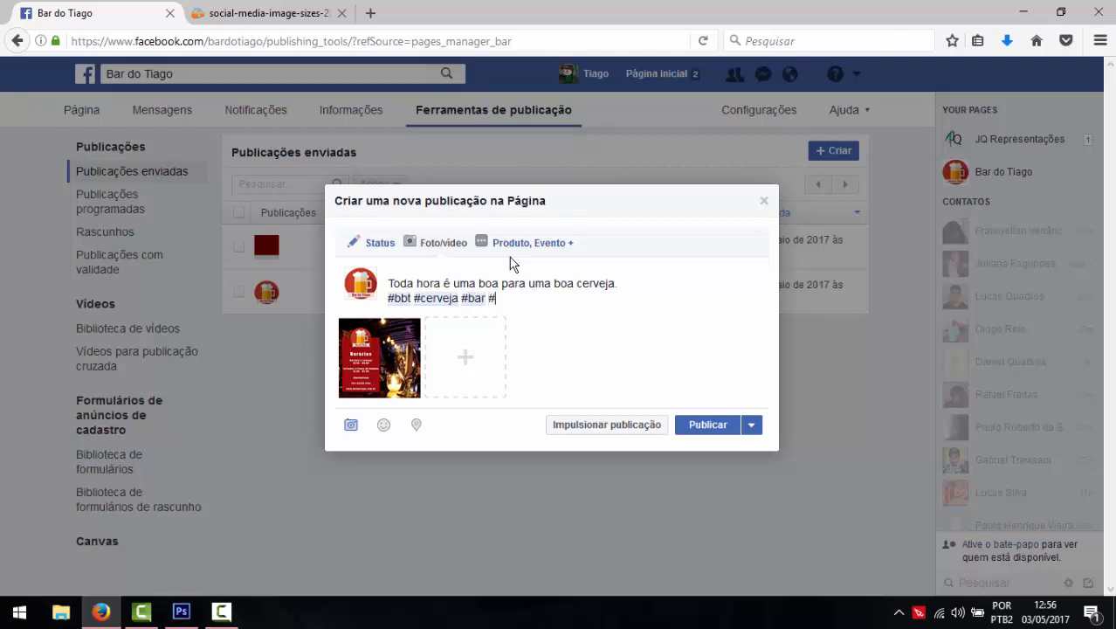
type("diversão #fun")
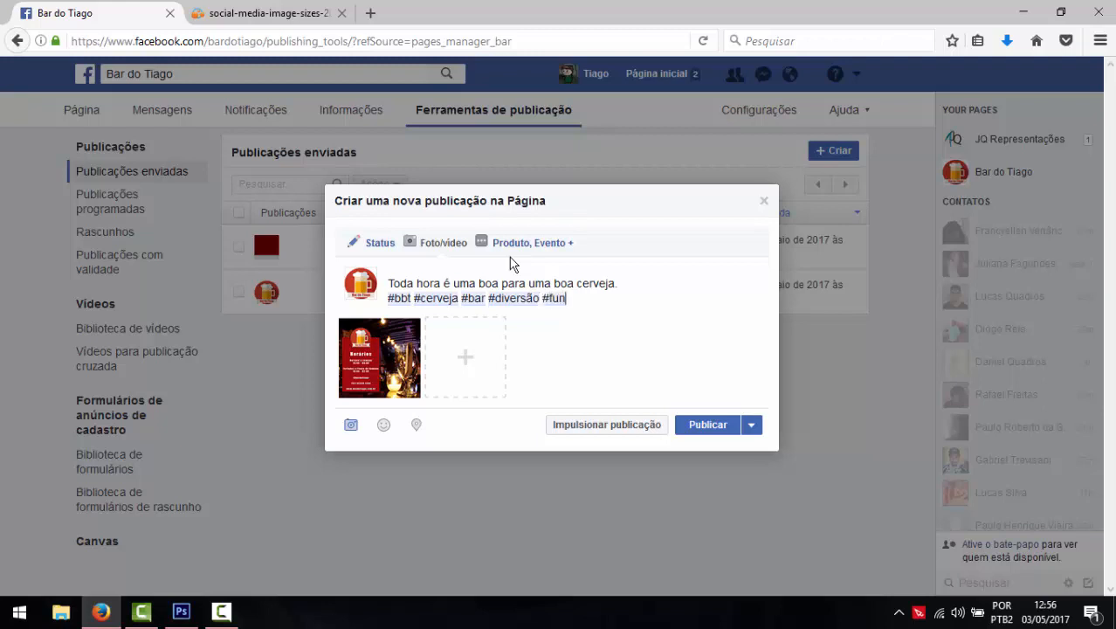
type(" #funny")
key("BackSpace")
key("BackSpace")
key("BackSpace")
key("BackSpace")
key("BackSpace")
key("BackSpace")
key("BackSpace")
key("BackSpace")
key("BackSpace")
key("BackSpace")
key("BackSpace")
- Replace the hashtags after #bbt with #bar #funcionamento #cerveja, with no trailing period
left_click(416, 298, "shift")
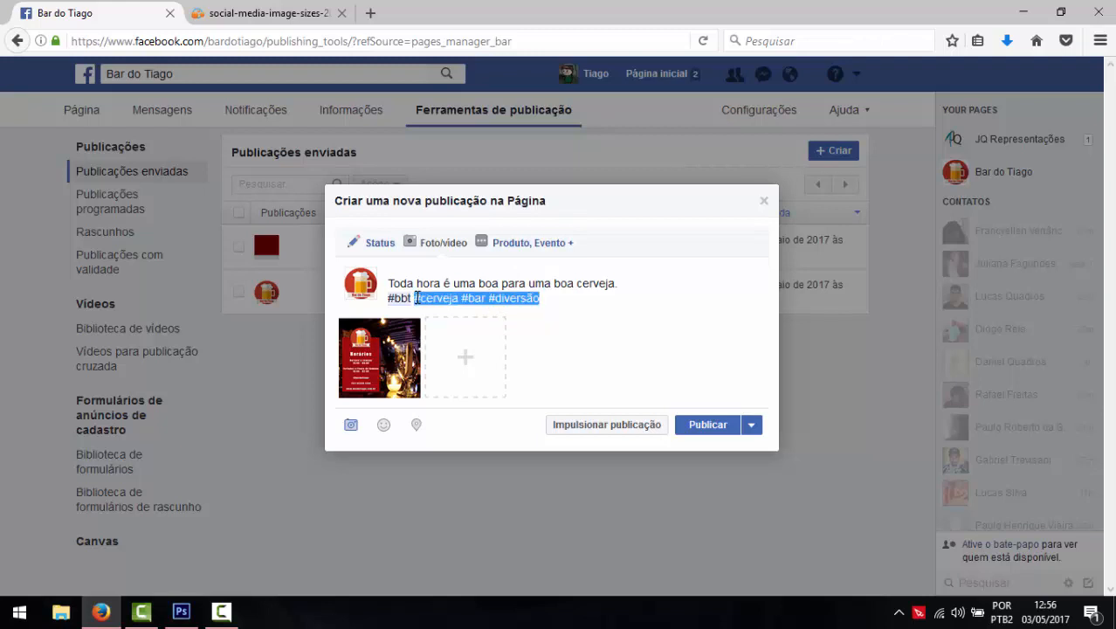
type("#bar #fu")
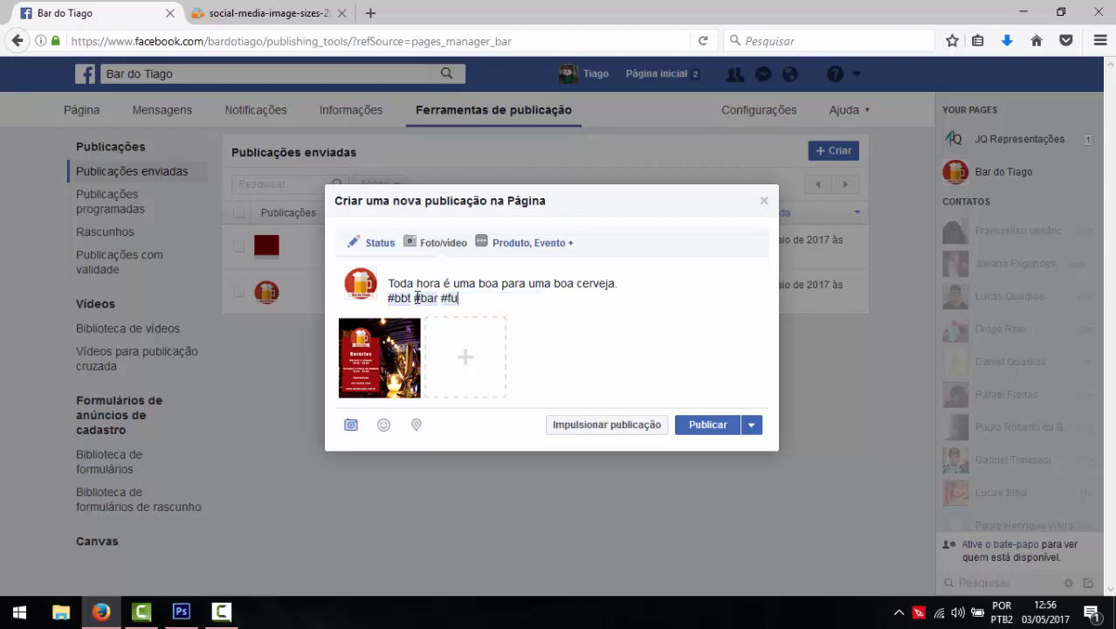
type("ncionamento")
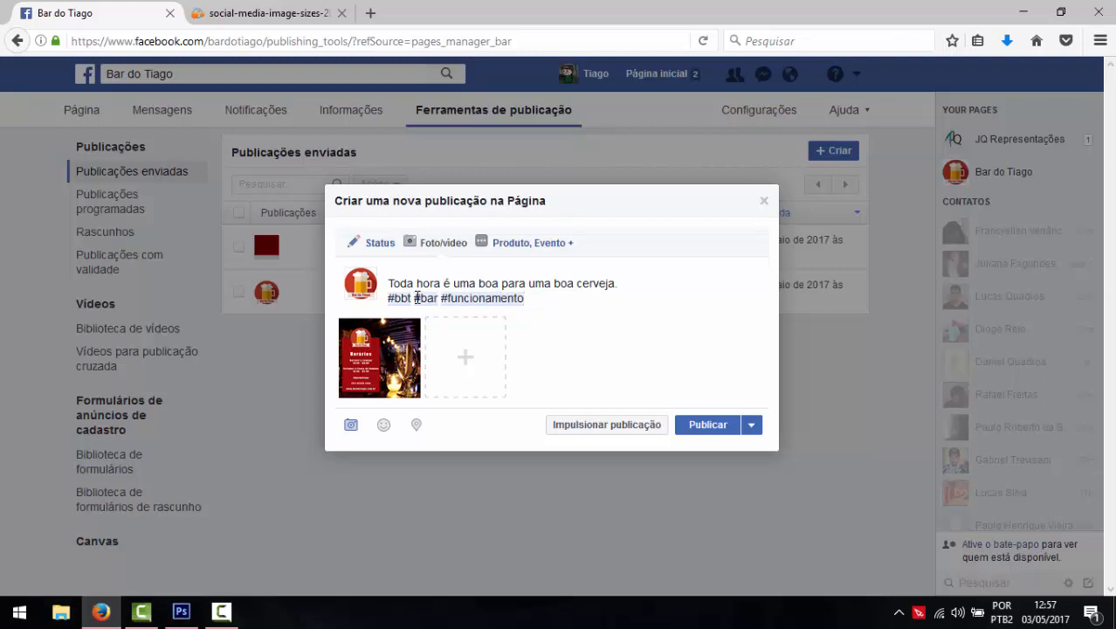
type(" #cerveja.")
key("BackSpace")
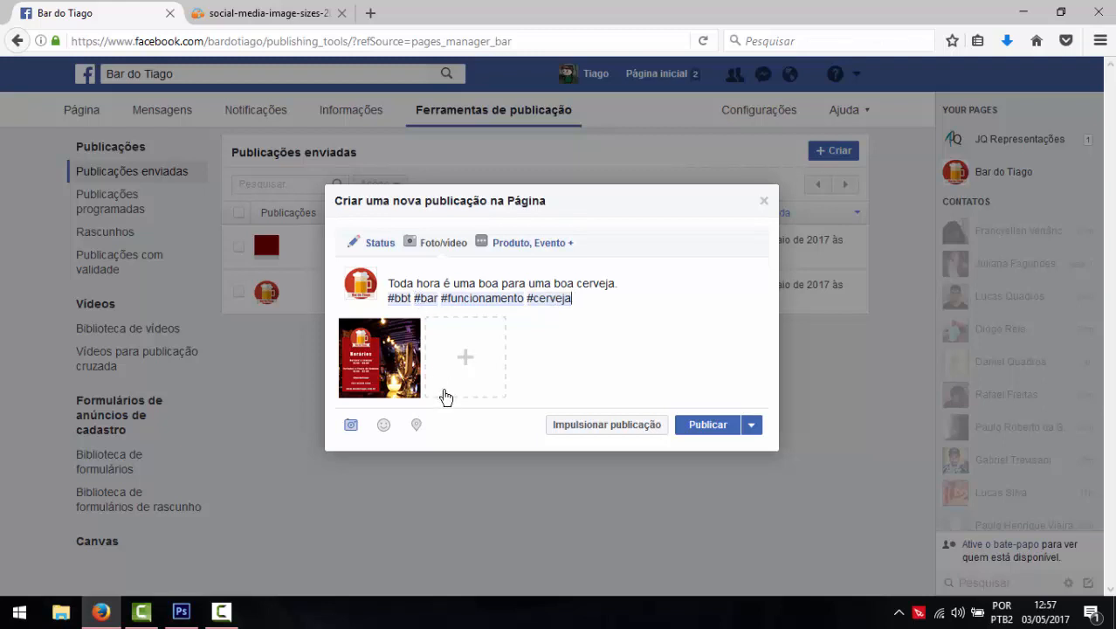
- Check the post in at Bar do Tiago
left_click(417, 427)
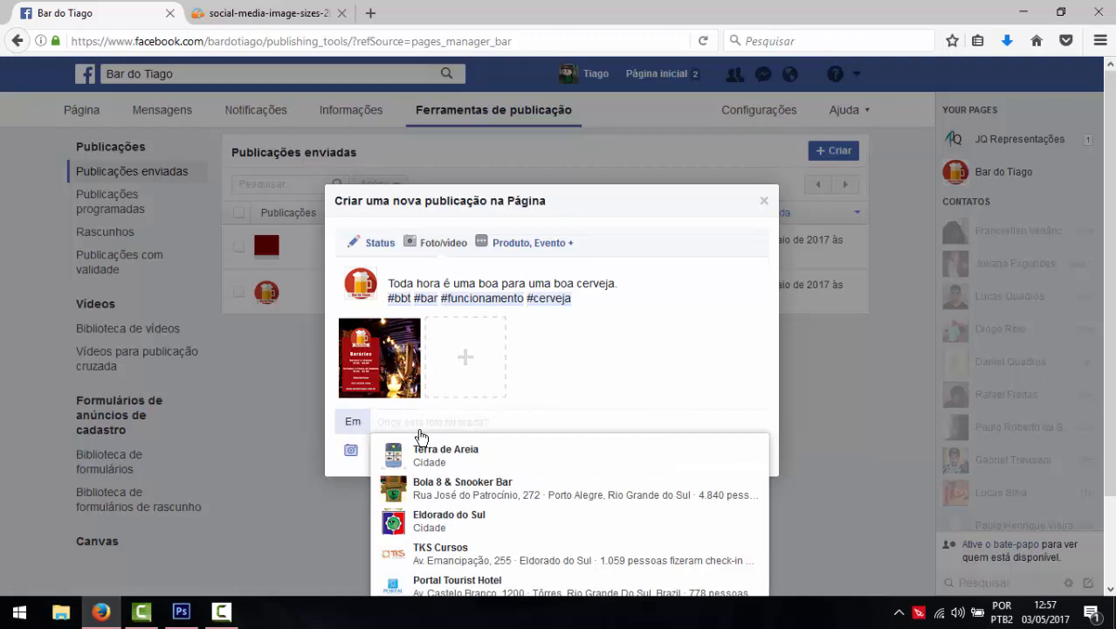
type("Bar do Tiago")
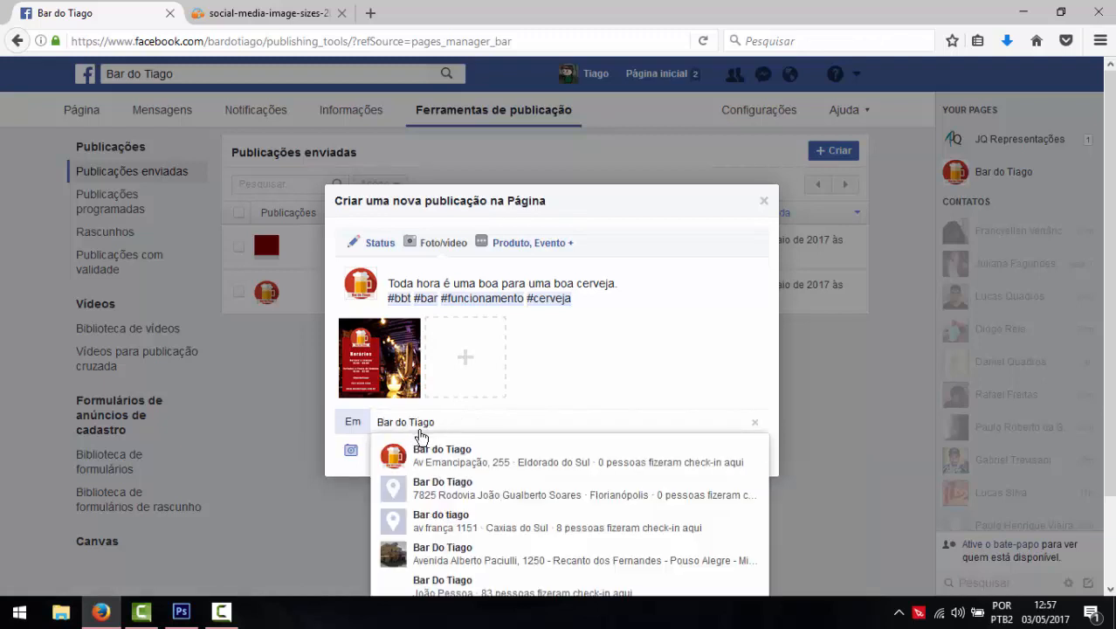
left_click(547, 452)
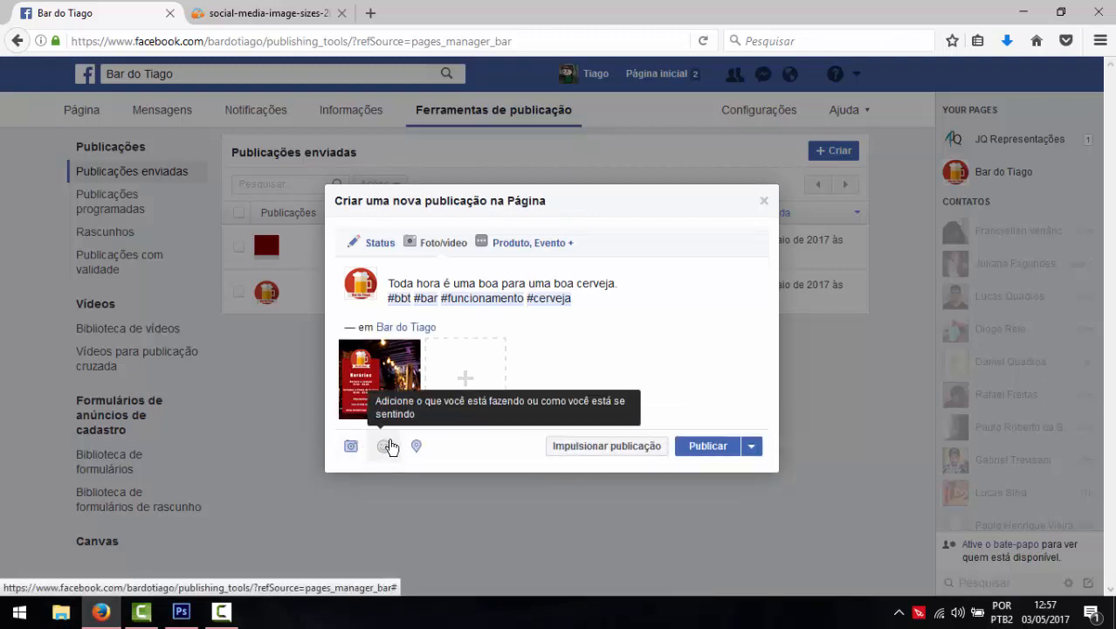
- Set the post's activity to drinking uma cerveja gelada
left_click(390, 448)
scroll(390, 443, "down", 2)
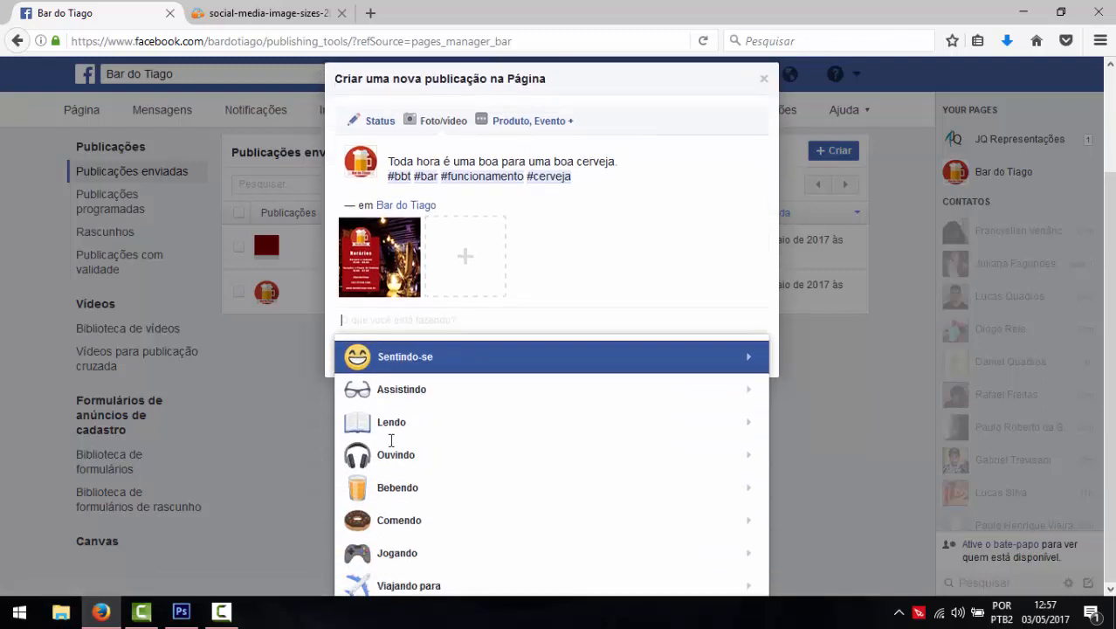
scroll(390, 445, "down", 3)
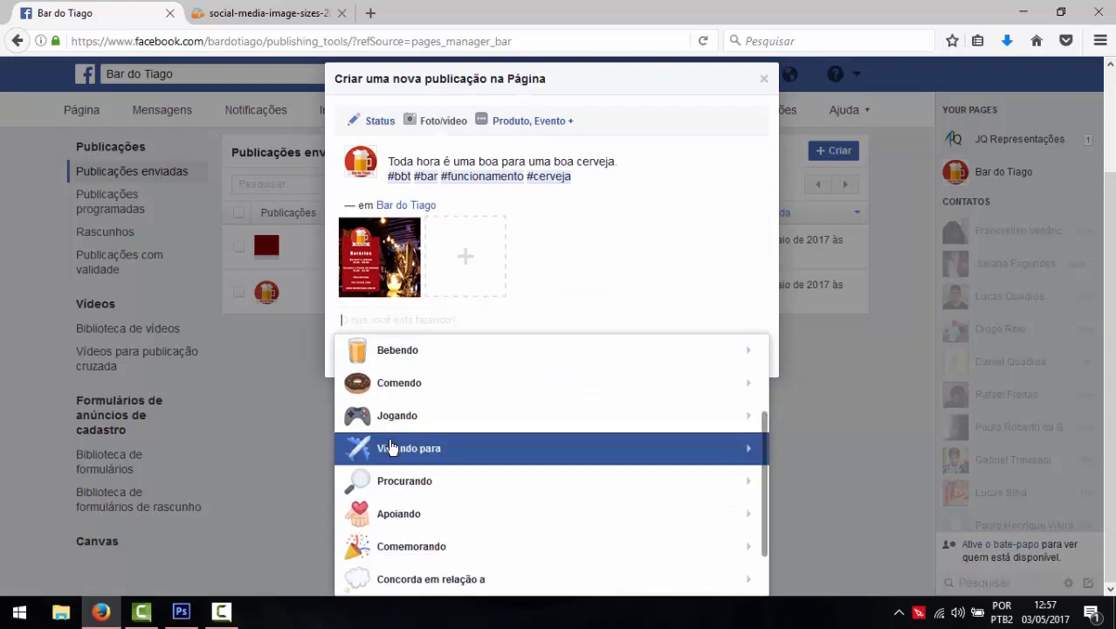
scroll(391, 447, "up", 3)
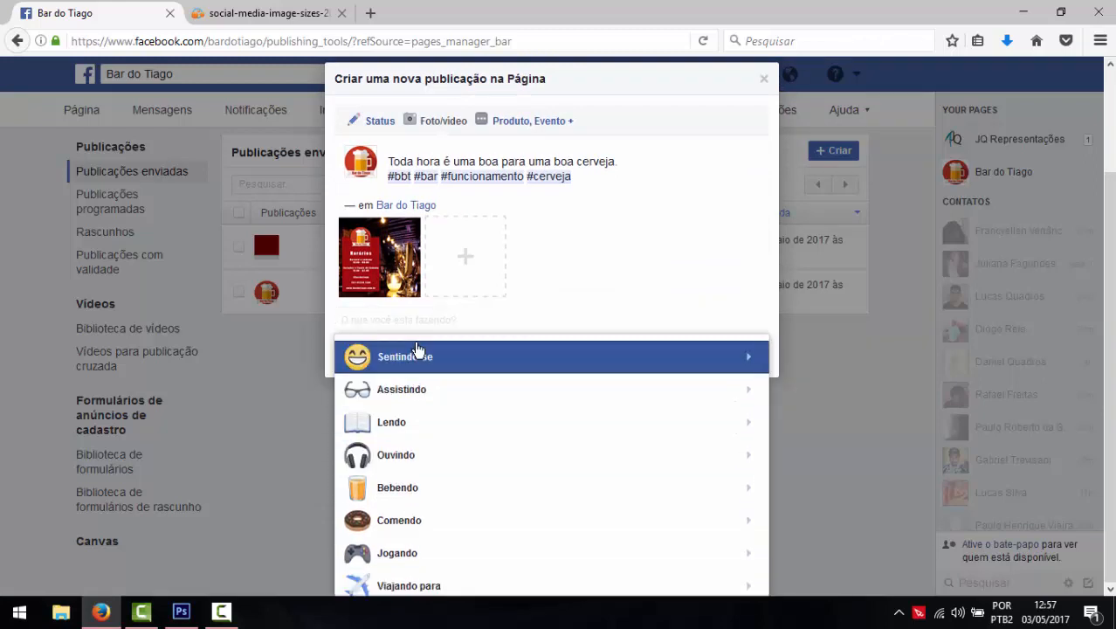
left_click(399, 489)
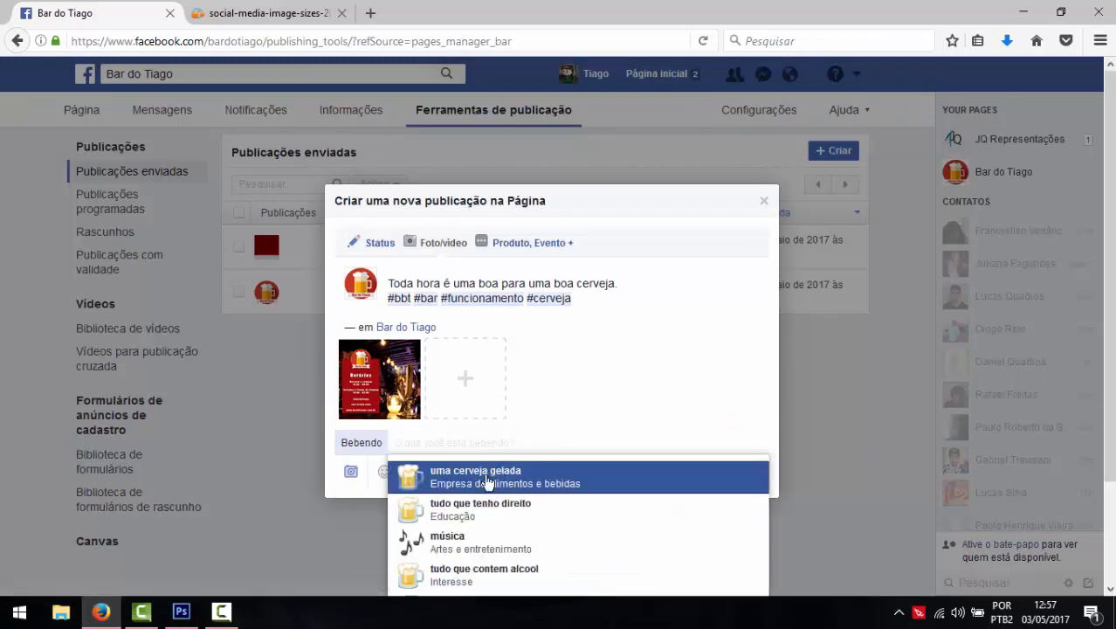
left_click(485, 481)
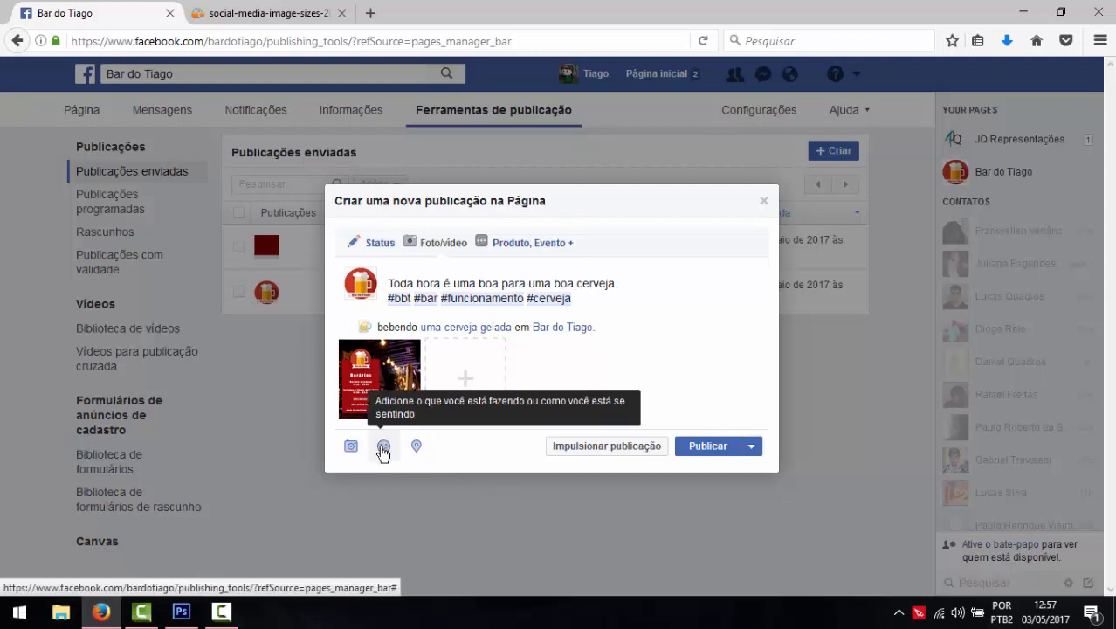
- Try changing the activity to travelling to Paris, France, then clear it
left_click(383, 446)
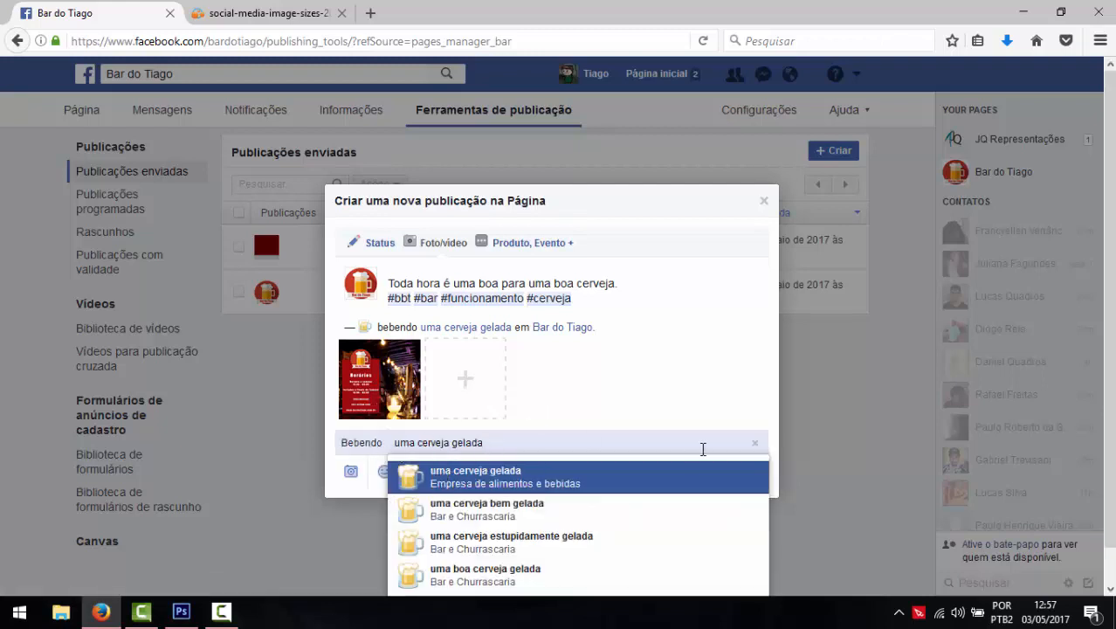
left_click(755, 443)
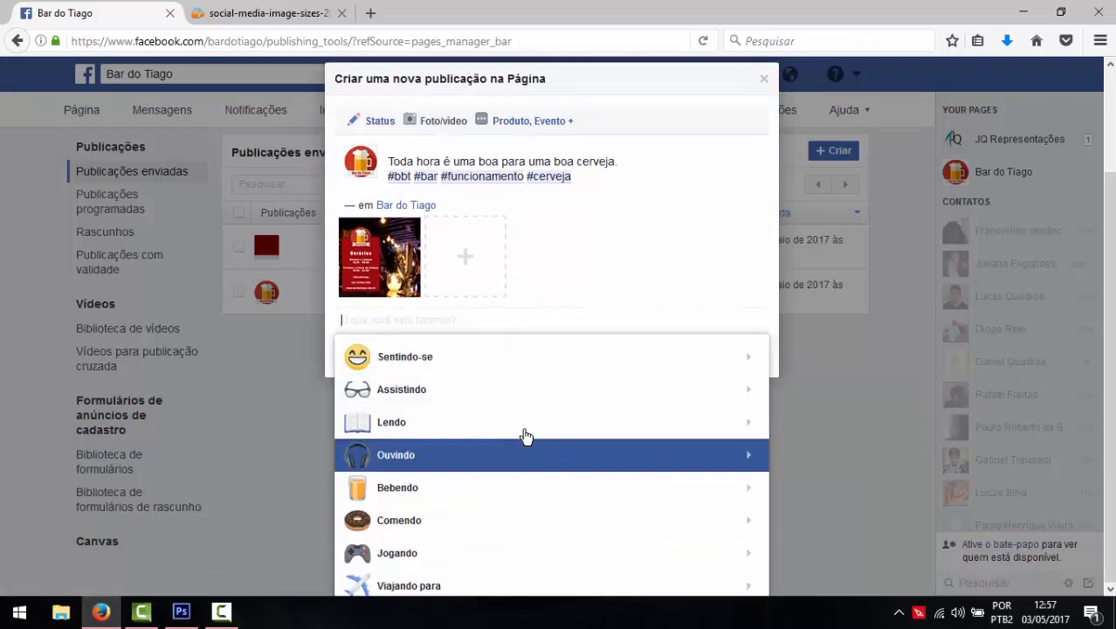
scroll(524, 436, "down", 4)
left_click(448, 392)
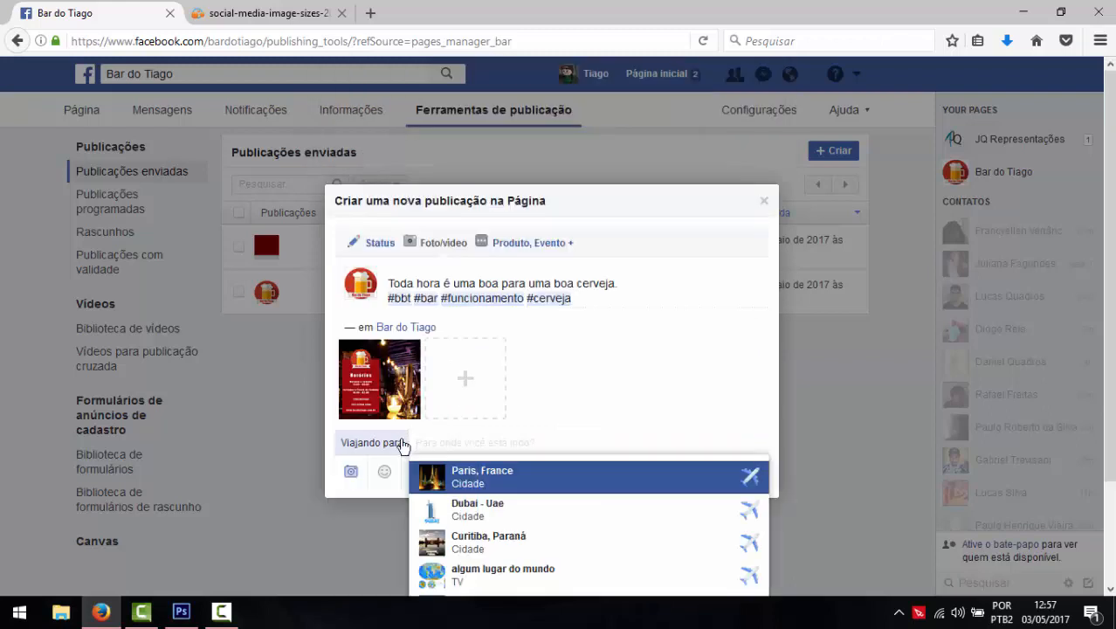
left_click(468, 487)
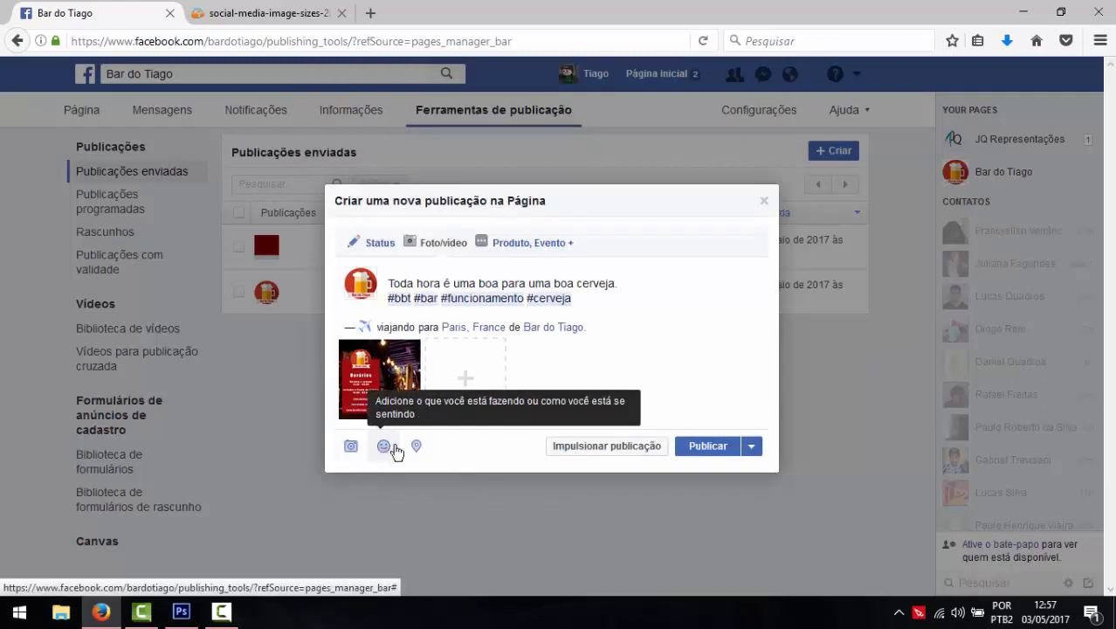
left_click(384, 446)
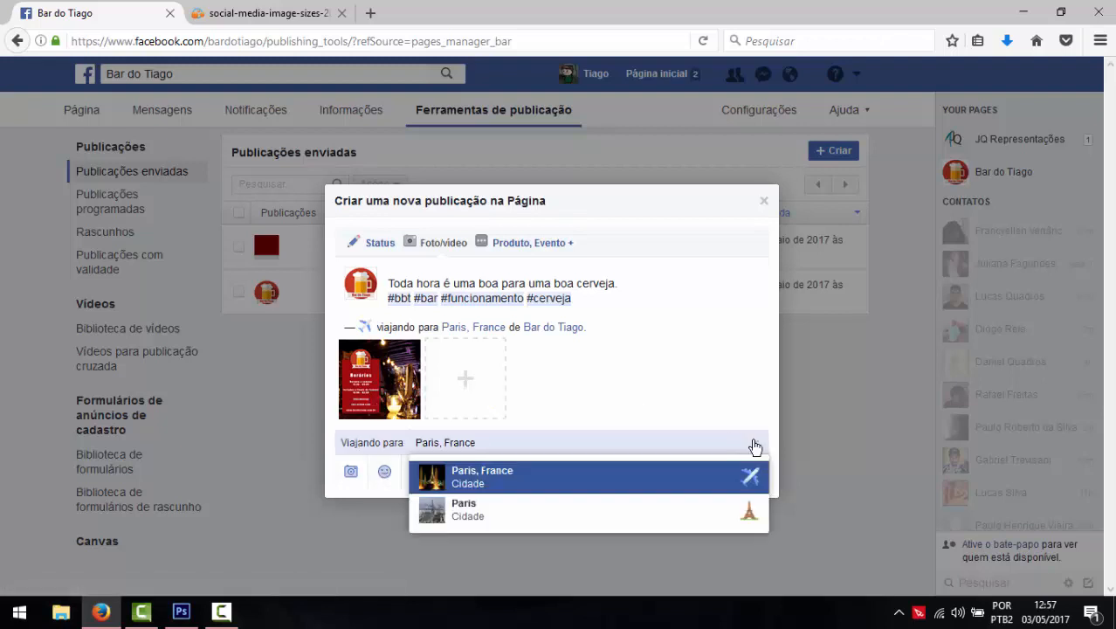
left_click(754, 441)
- Restore the activity to drinking uma cerveja gelada and show the publishing options
scroll(400, 486, "down", 3)
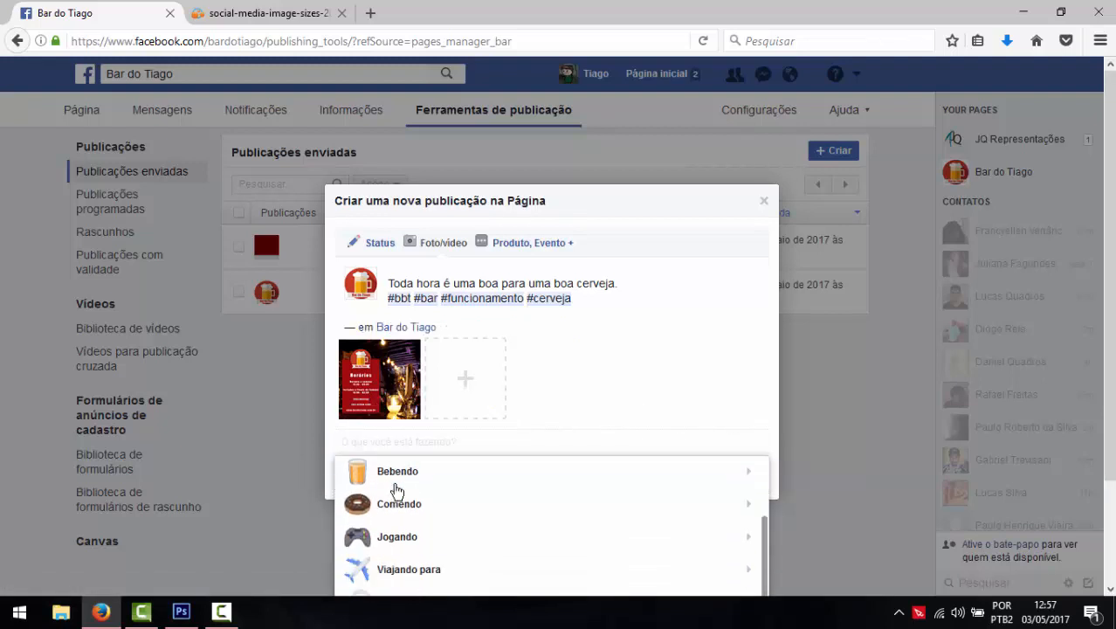
scroll(398, 487, "up", 1)
left_click(398, 480)
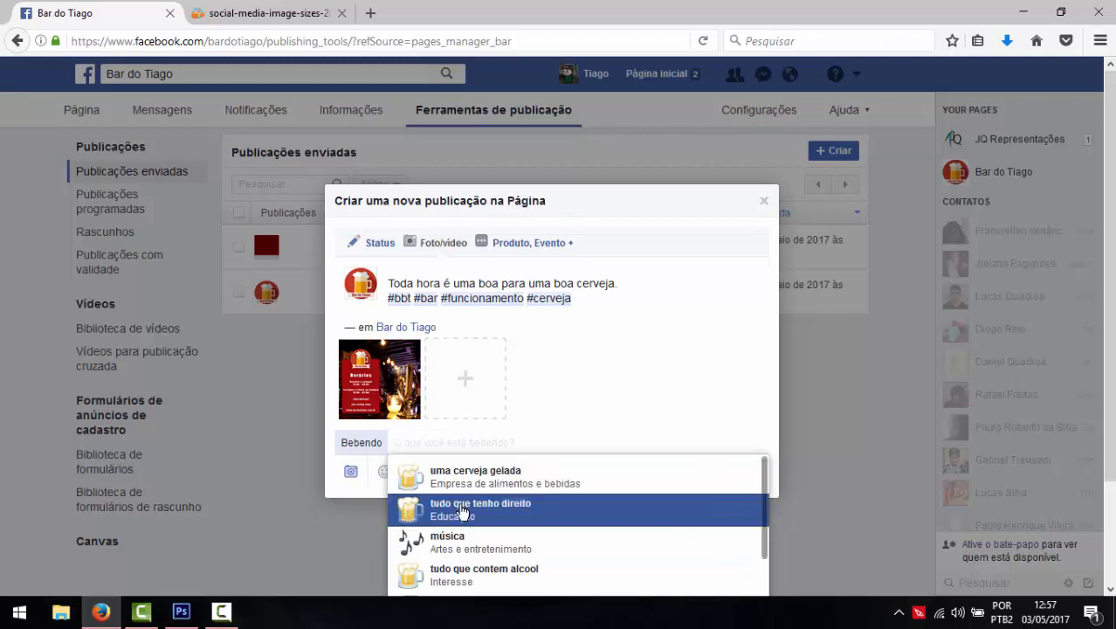
left_click(514, 483)
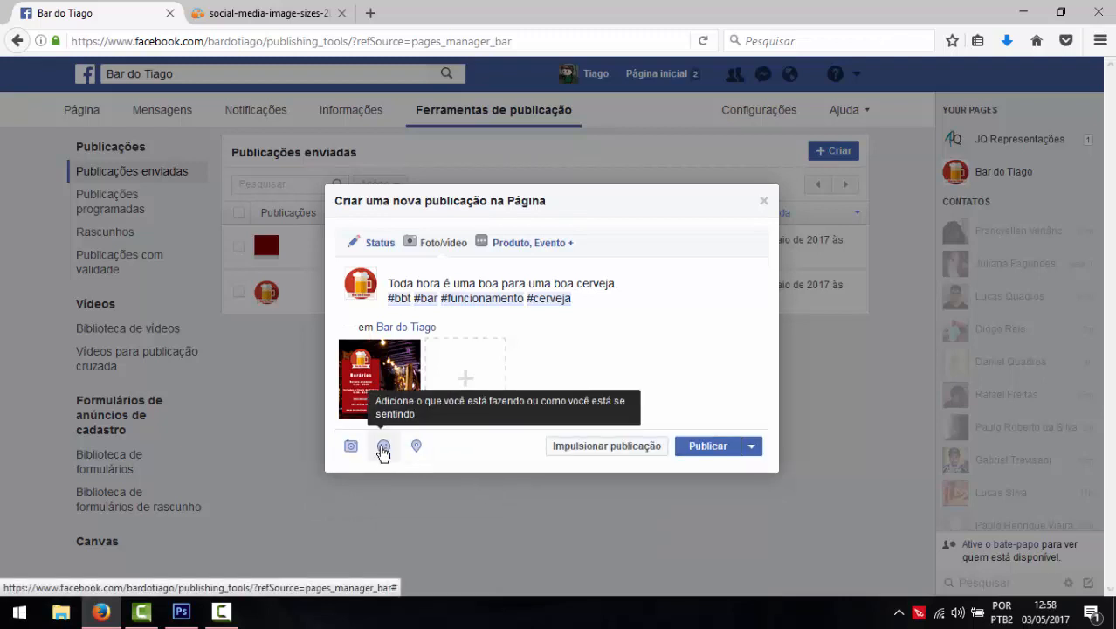
left_click(383, 447)
left_click(495, 489)
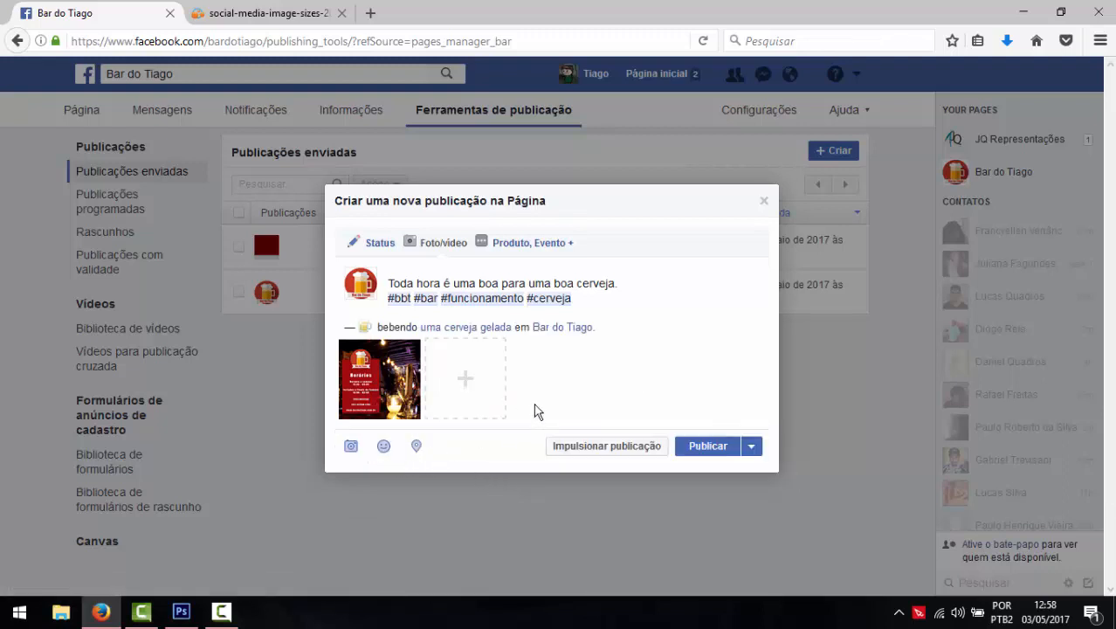
left_click(751, 446)
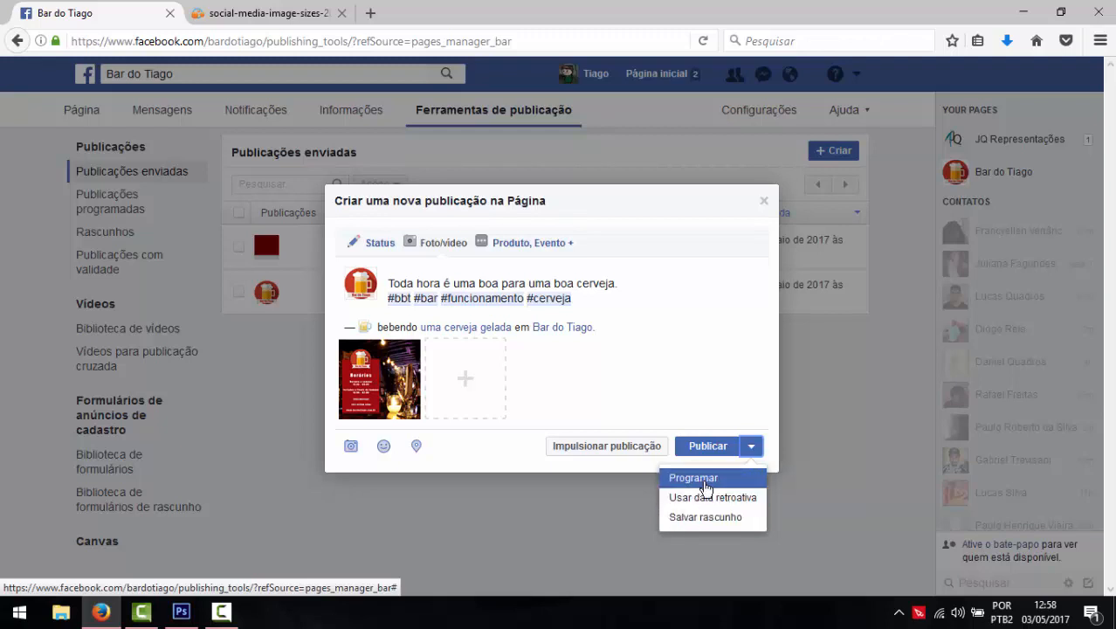
- Close the backdate dialog without changes and publish the post immediately
left_click(714, 497)
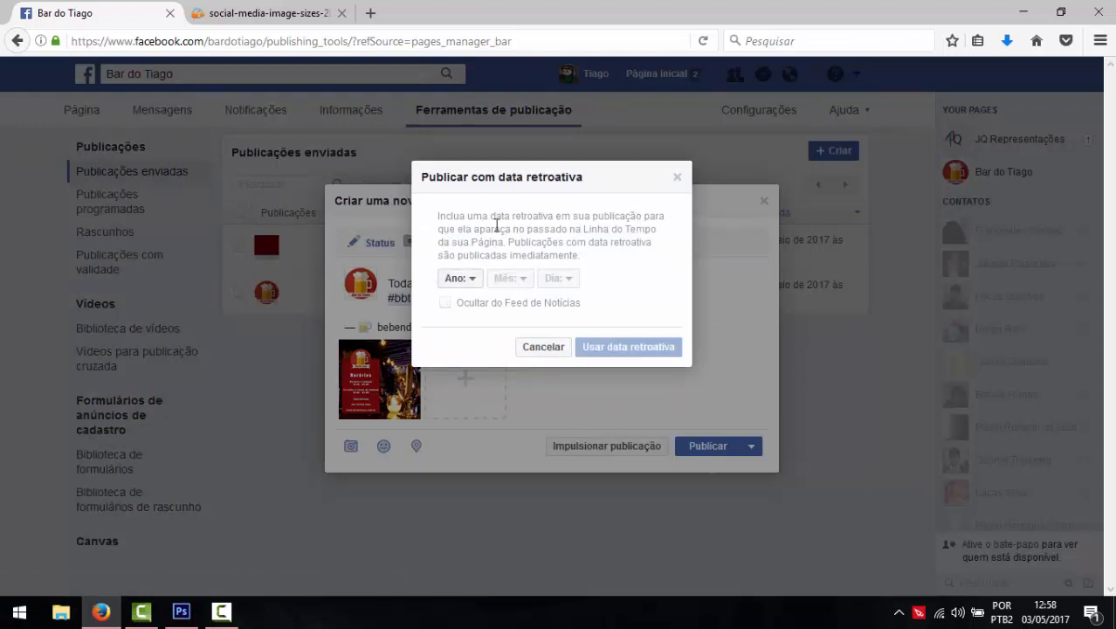
left_click(675, 179)
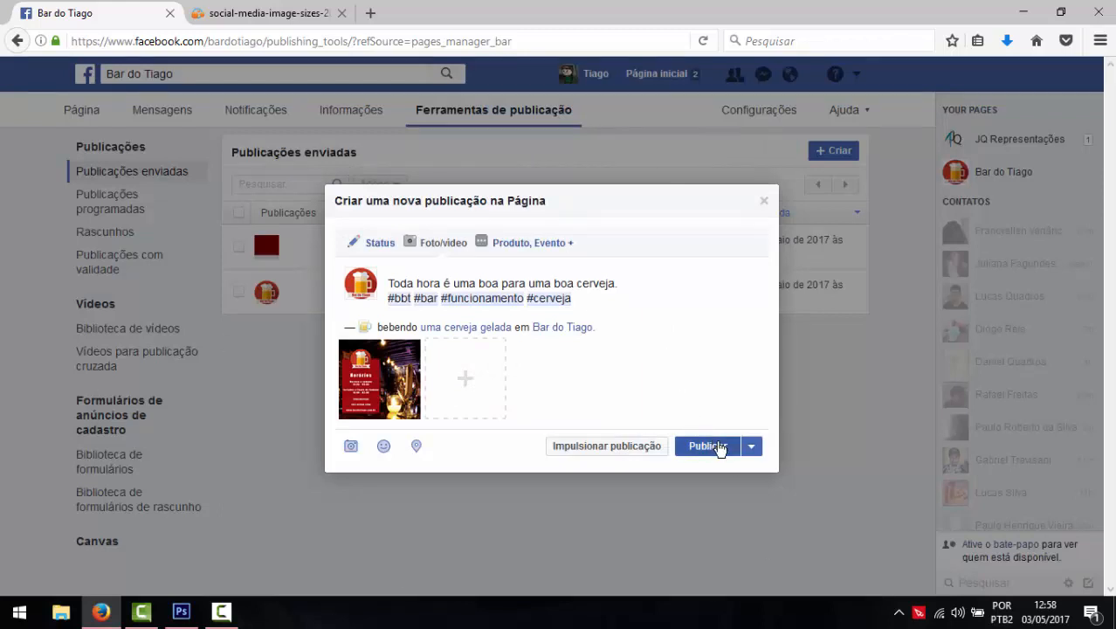
left_click(717, 446)
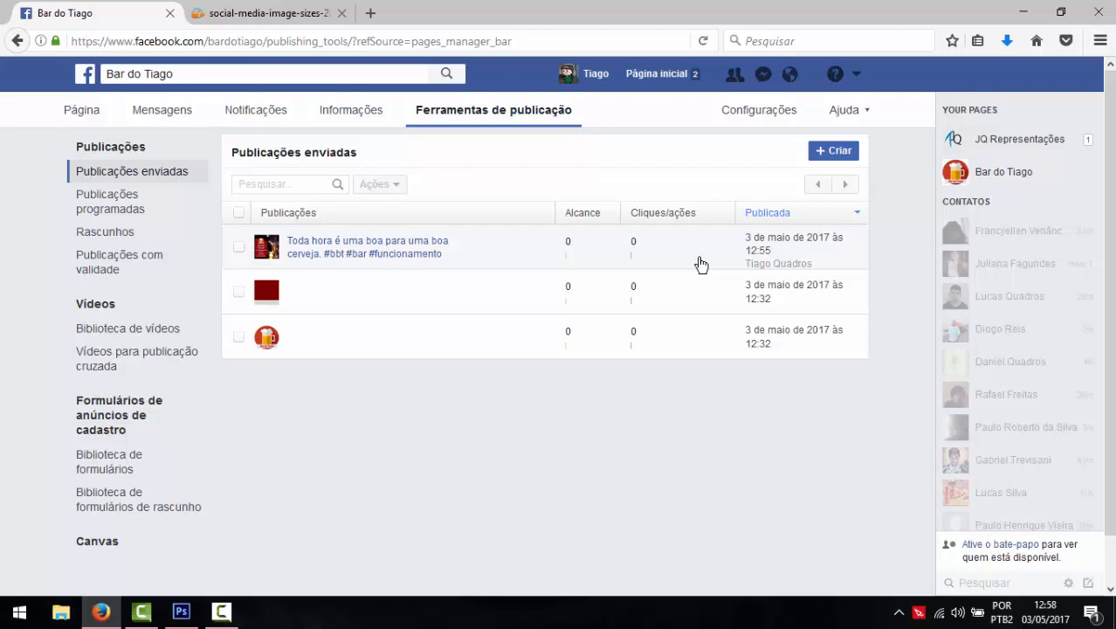
- Open the newly published post's details and like the Bar do Tiago page
left_click(362, 250)
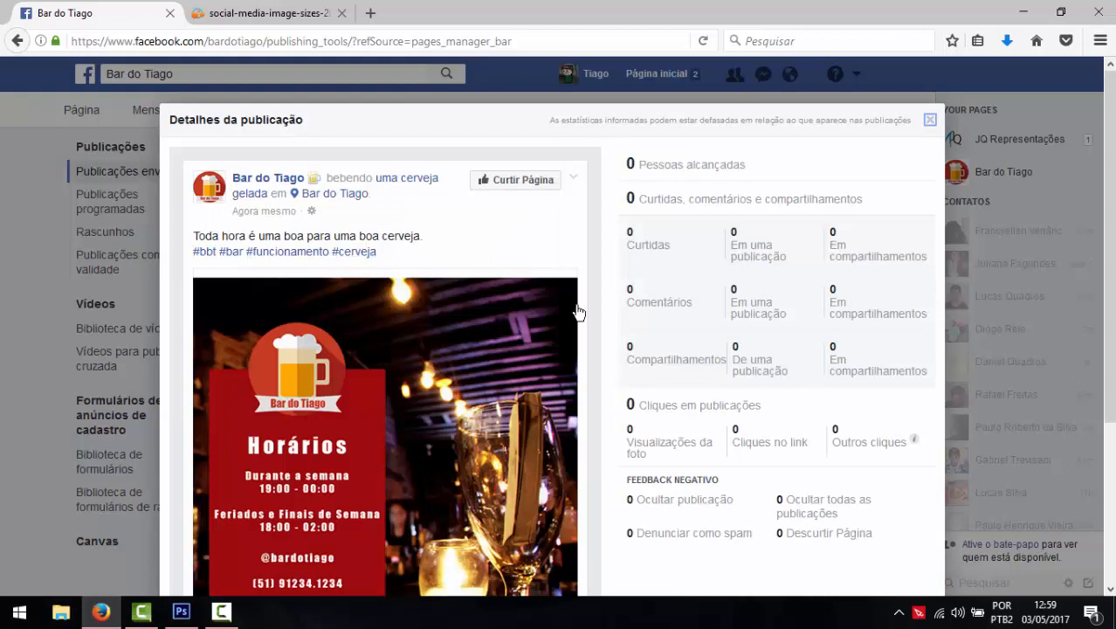
scroll(730, 281, "down", 2)
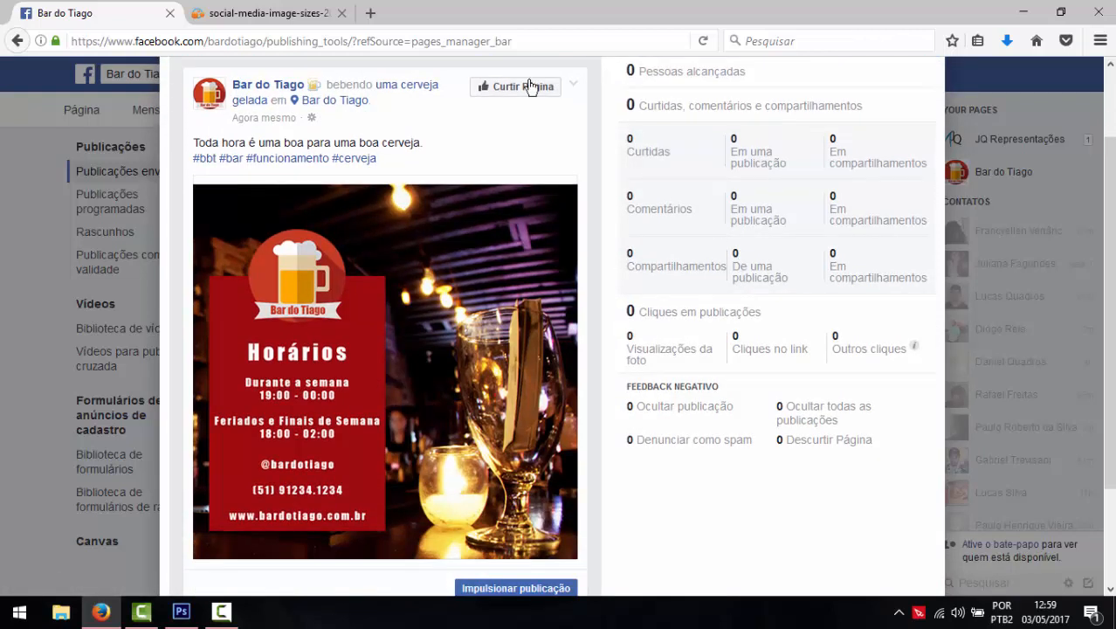
left_click(523, 87)
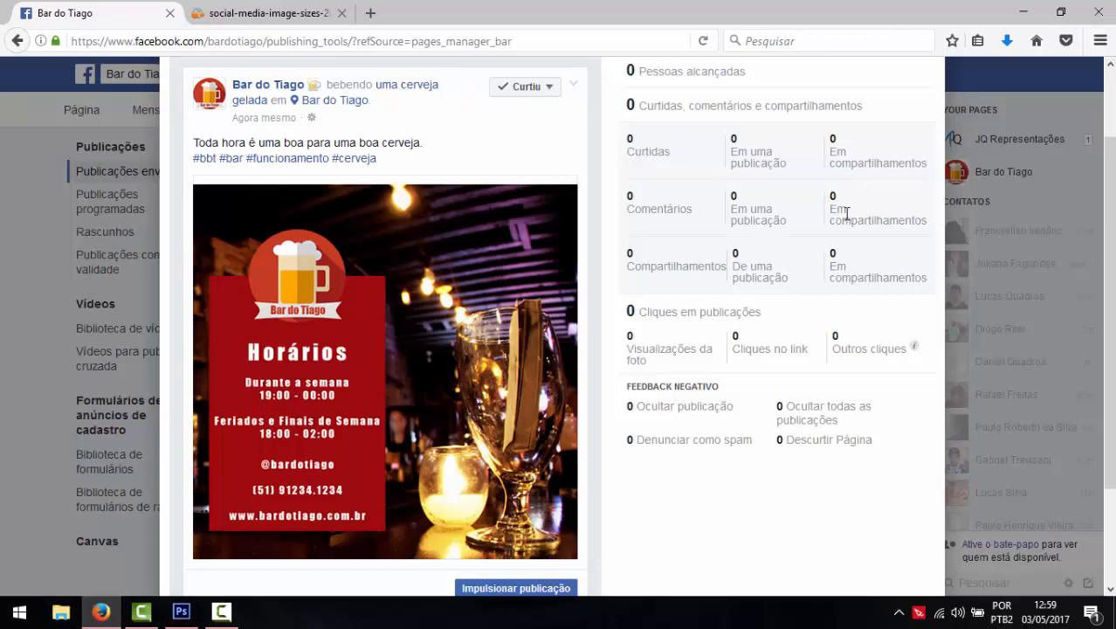
scroll(836, 220, "up", 2)
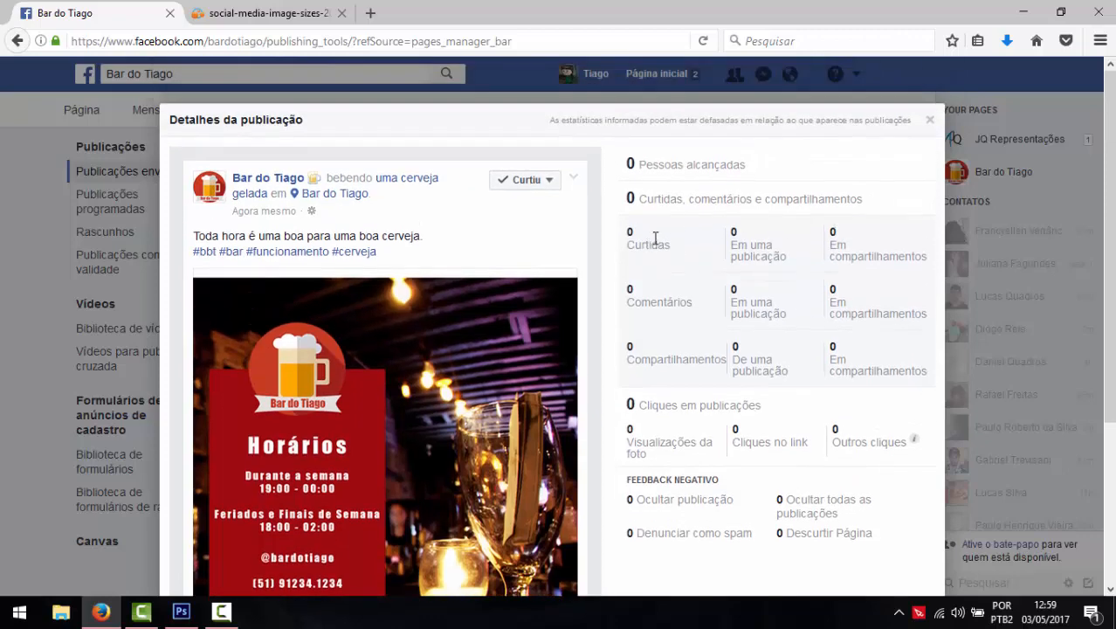
scroll(595, 312, "down", 2)
scroll(595, 347, "up", 2)
scroll(942, 395, "down", 1)
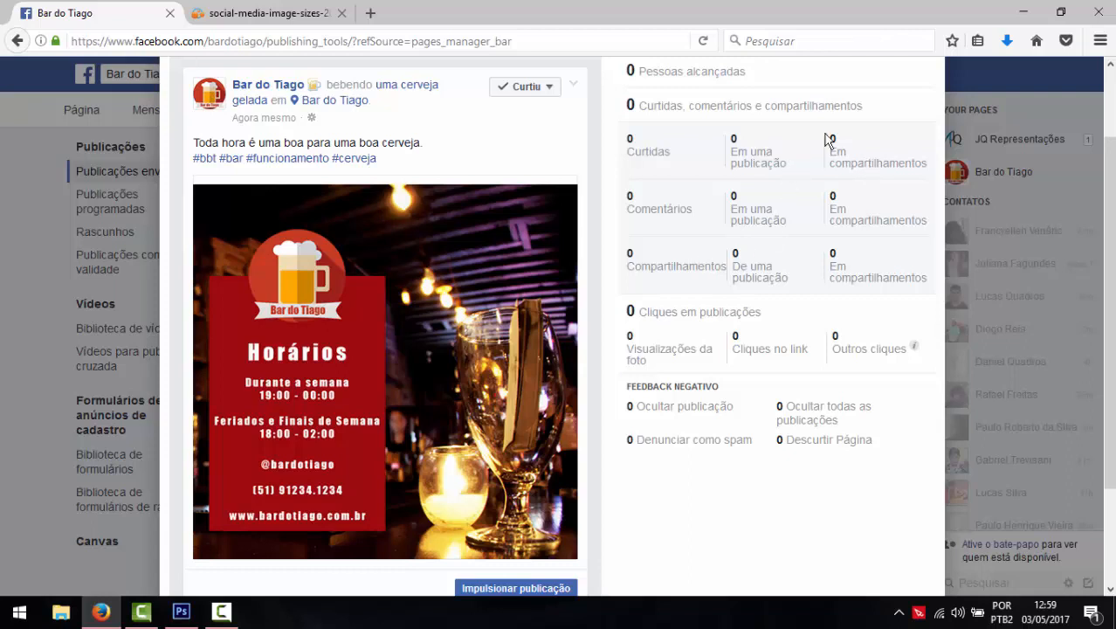
- Review the post's engagement stats in the details dialog
left_click_drag(828, 140, 897, 251)
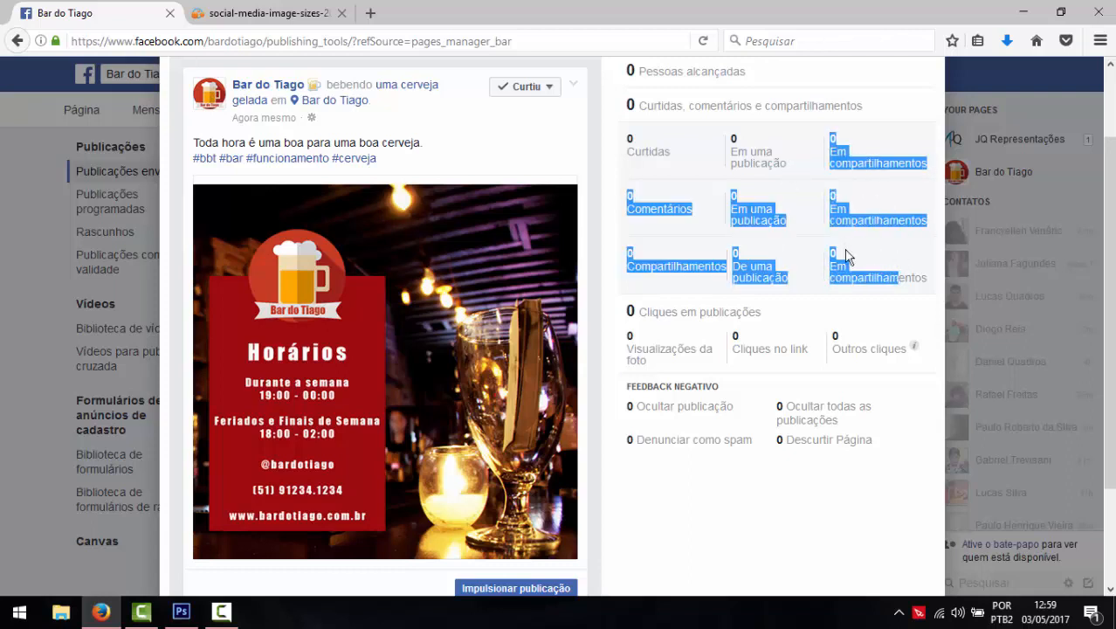
left_click(861, 194)
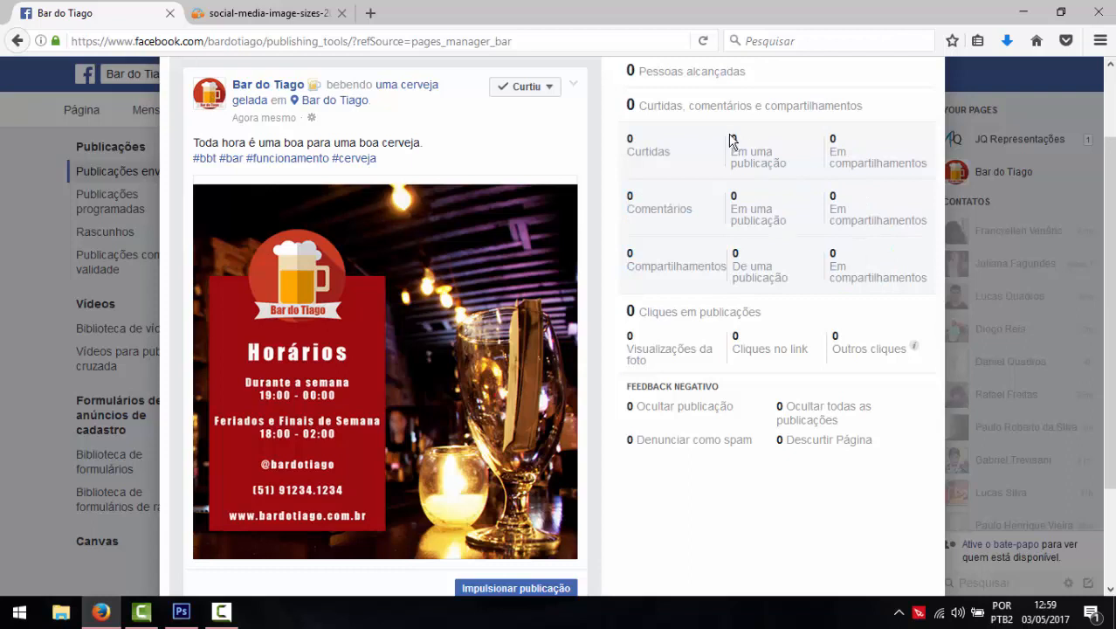
left_click_drag(738, 141, 749, 225)
left_click(756, 251)
- In a new tab, go to facebook.com, search 'Bar do Tiago' and open its page
left_click(371, 13)
type("facebook.com/")
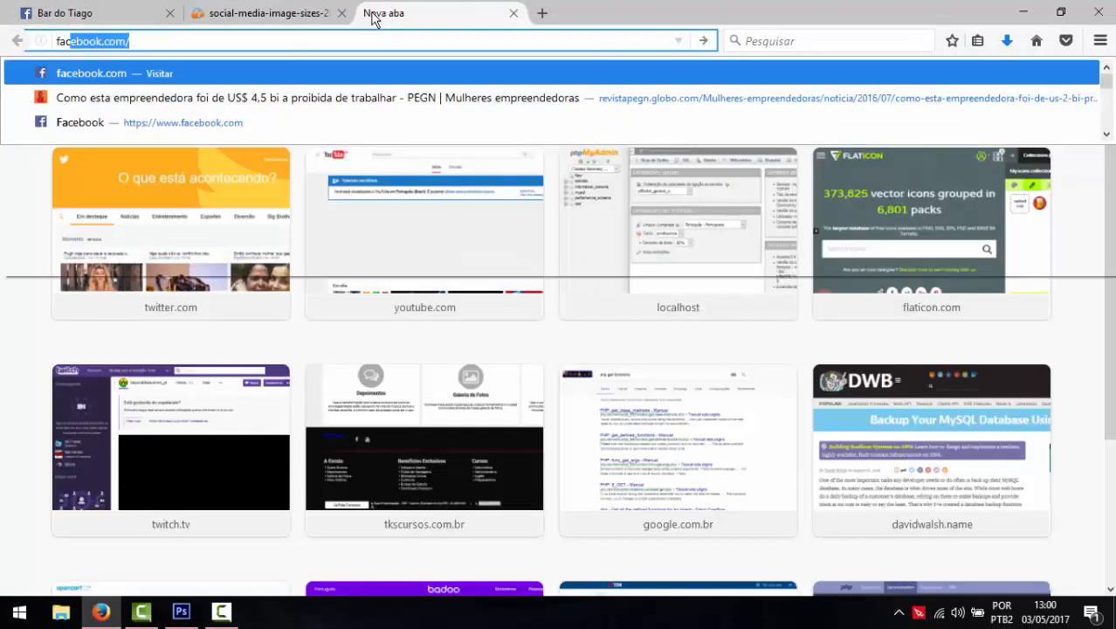
key("Return")
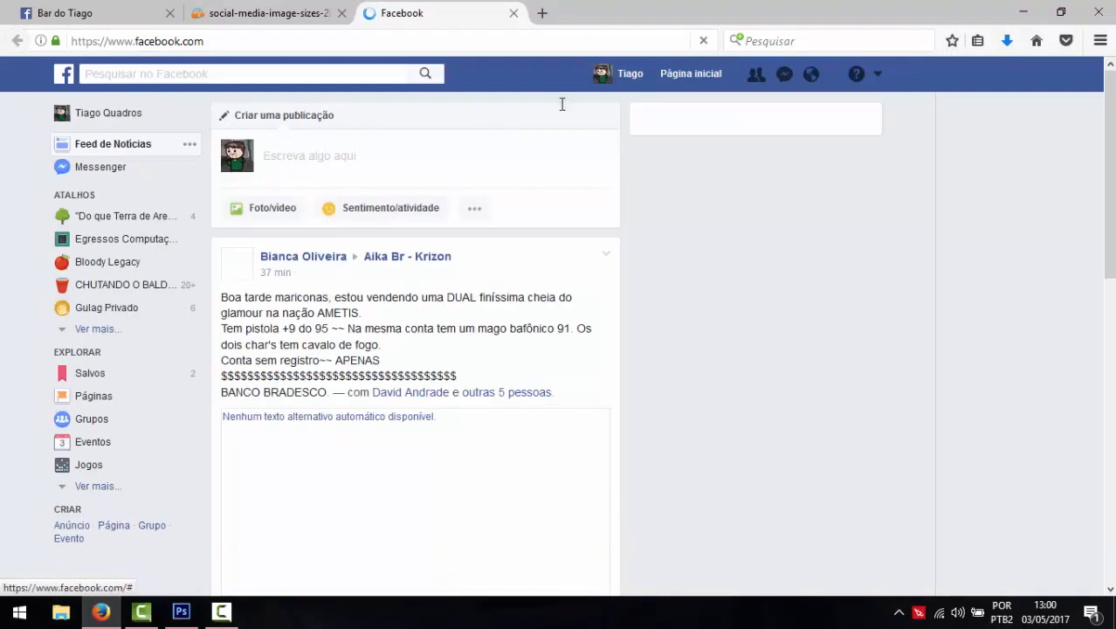
left_click(319, 73)
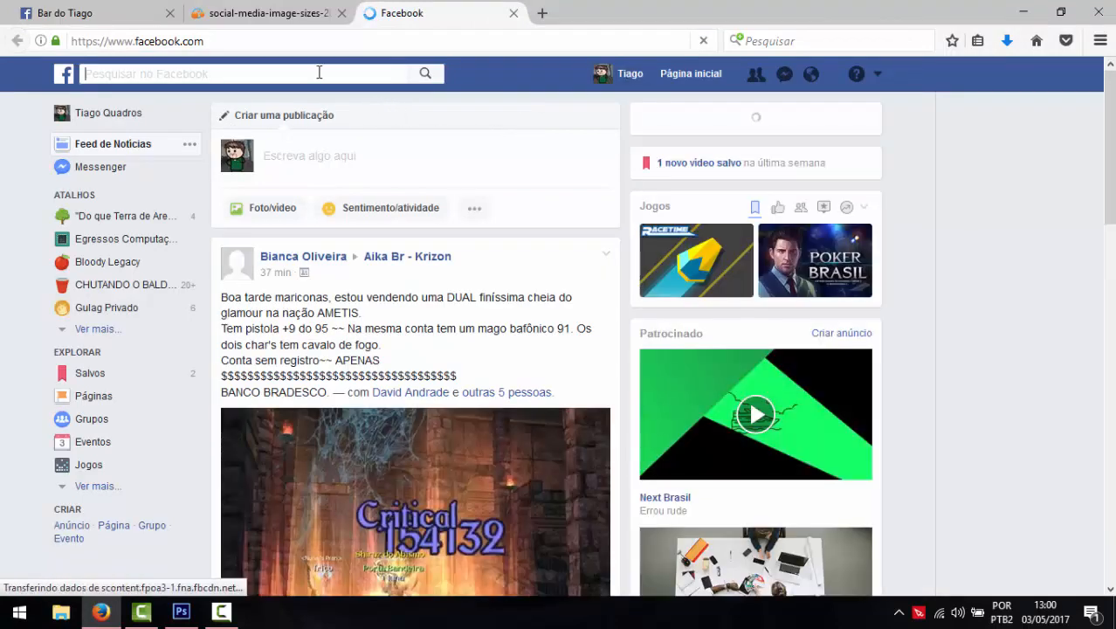
type("Bar")
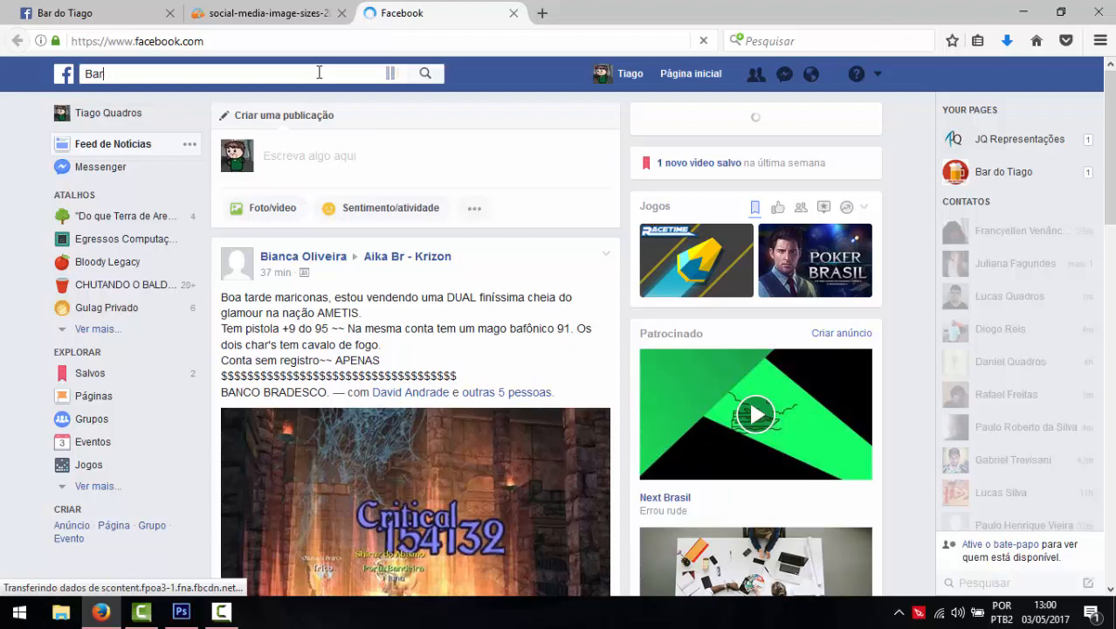
type("do do Tiago")
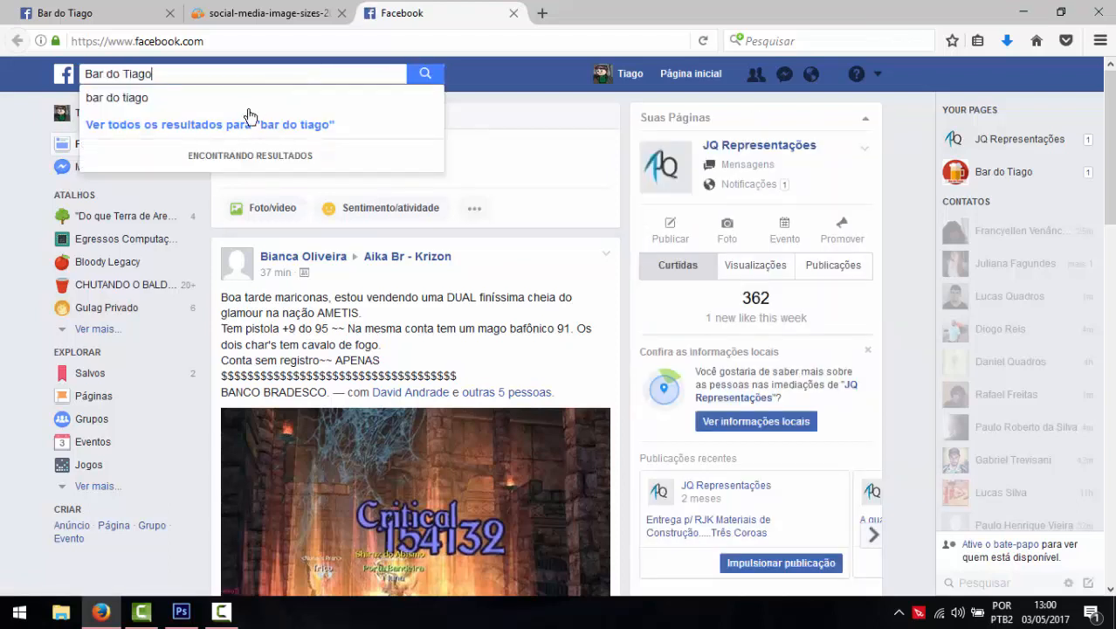
left_click(199, 114)
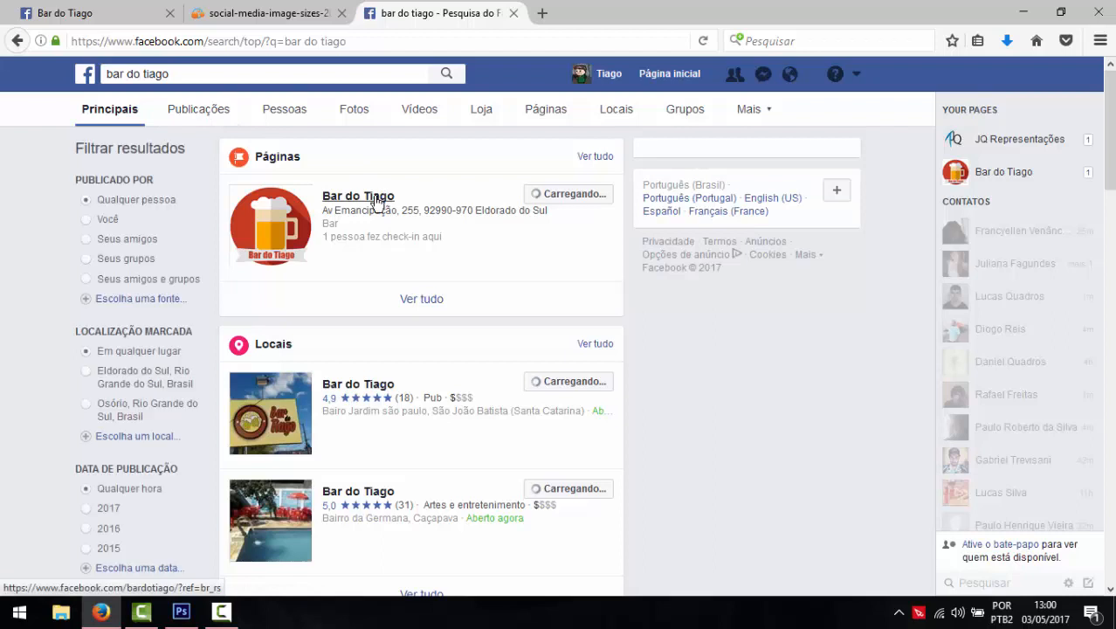
left_click(377, 199)
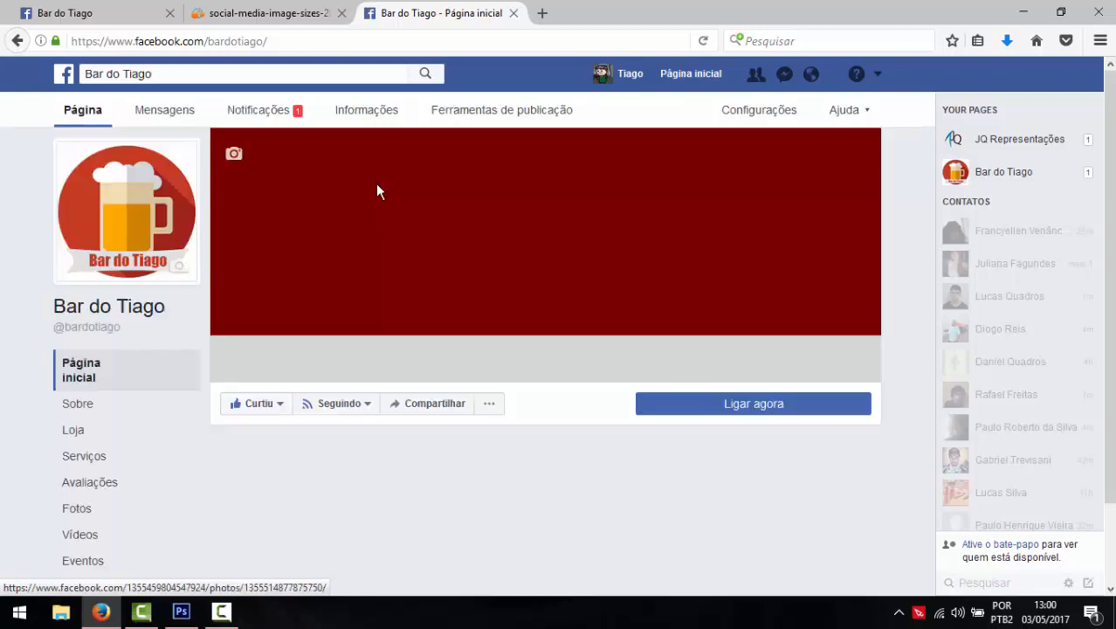
- Enlarge the Horários post photo on the page, then return to Photoshop
scroll(388, 350, "down", 8)
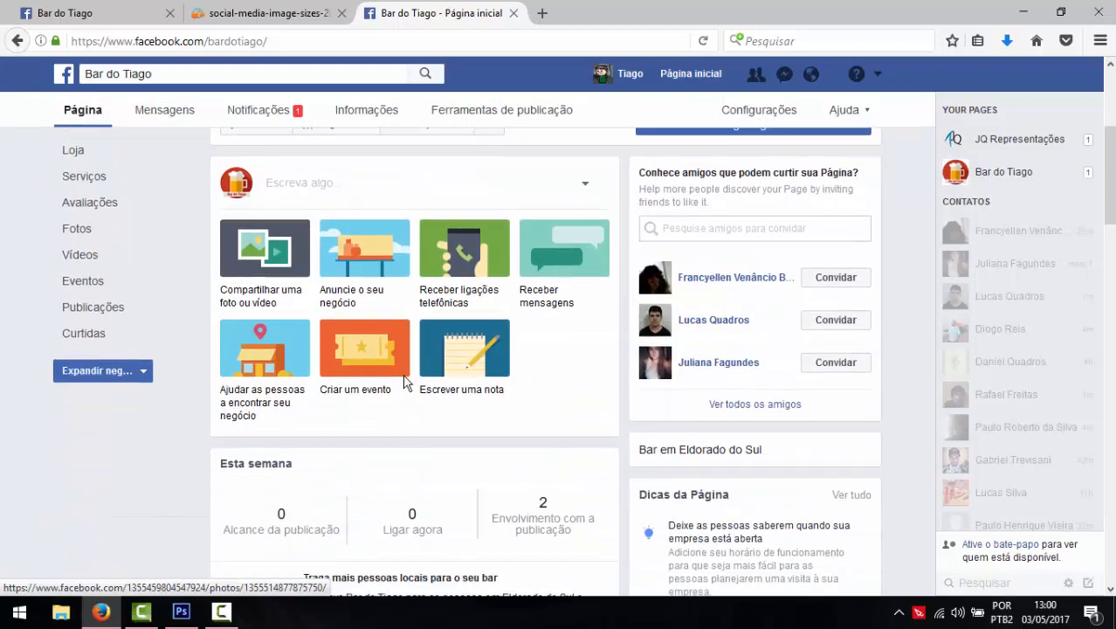
scroll(436, 349, "down", 4)
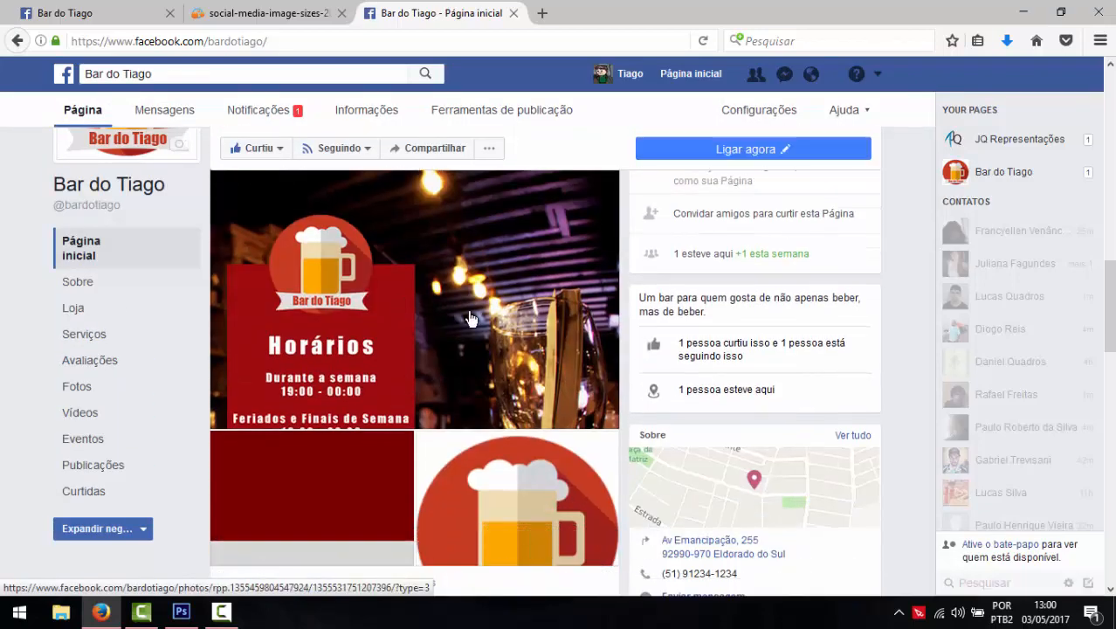
scroll(472, 314, "up", 4)
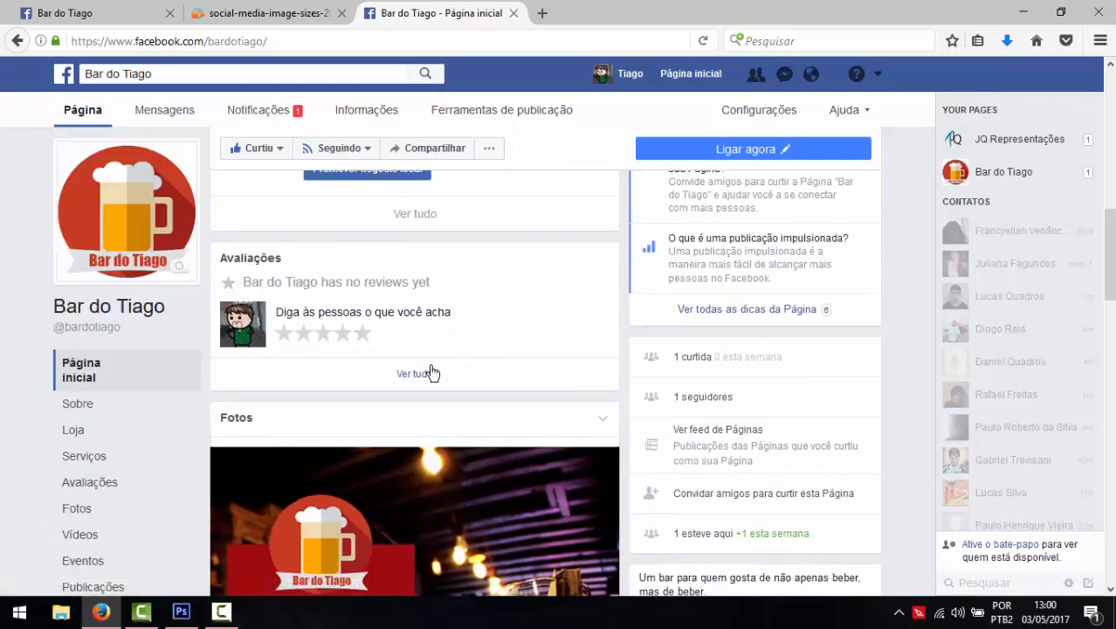
scroll(429, 374, "down", 9)
scroll(430, 374, "down", 6)
scroll(265, 262, "up", 2)
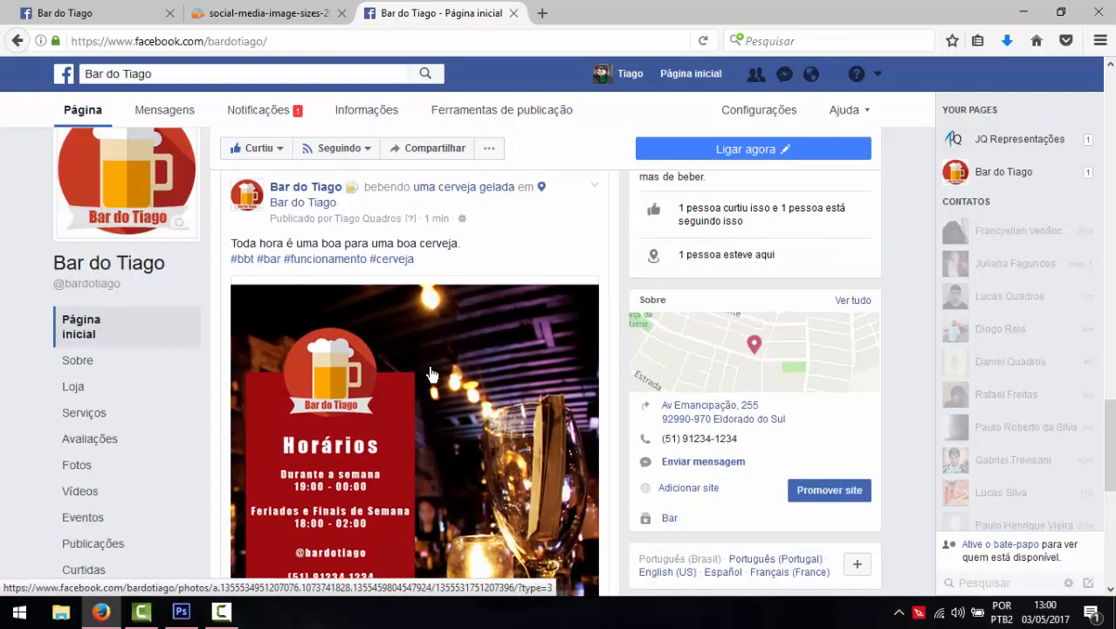
left_click(281, 243)
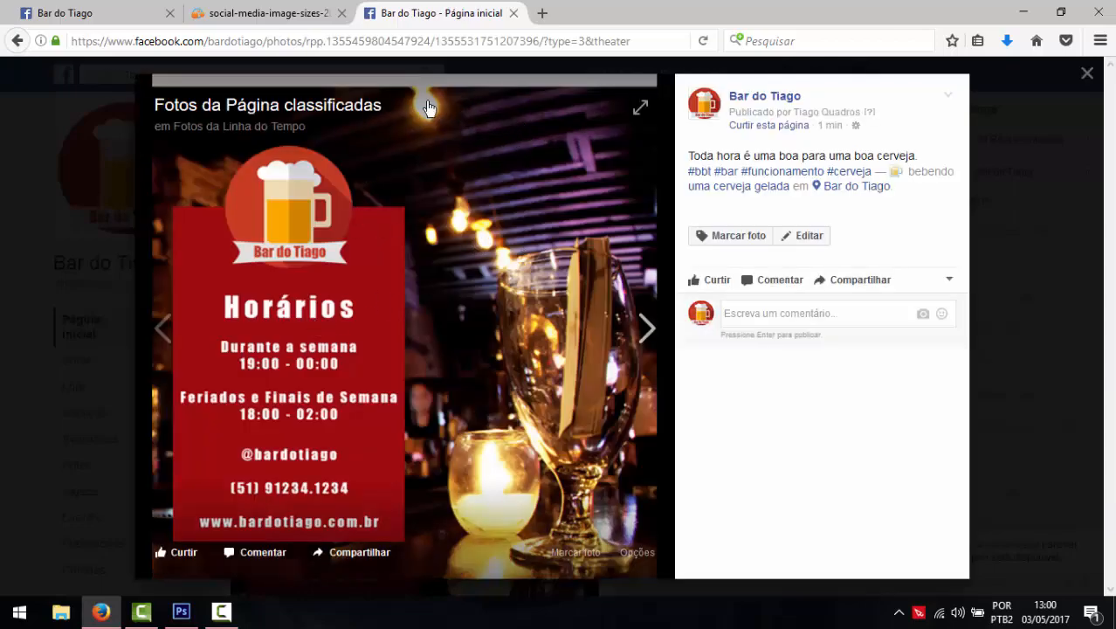
left_click(640, 88)
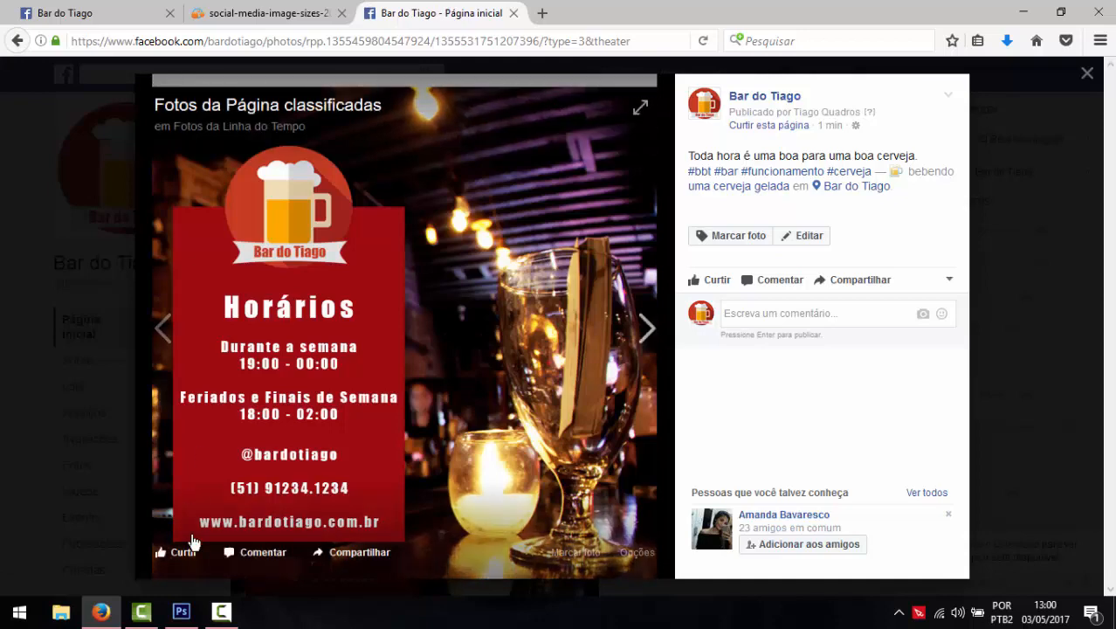
left_click(184, 614)
scroll(400, 370, "up", 1)
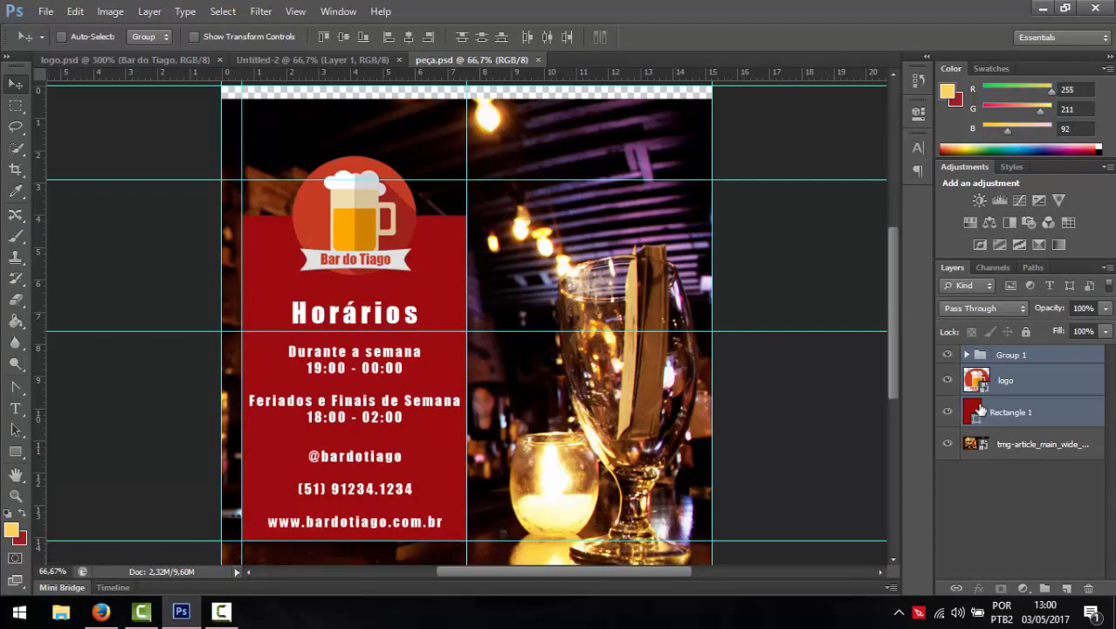
- Nudge the bar photo layer up two steps so the top transparent strip disappears
left_click(1015, 447)
key("Up")
key("Up")
key("Up")
key("Up")
key("Up")
key("Up")
key("Up")
key("Up")
key("Up")
key("Up")
key("Up")
key("Up")
key("Up")
key("Up")
key("Up")
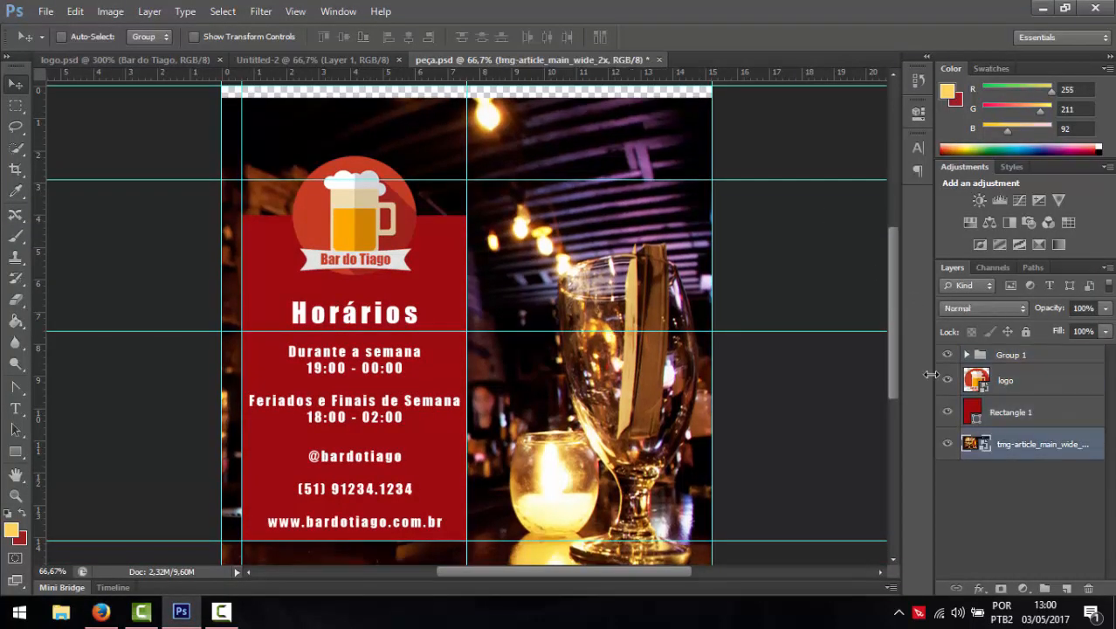
key("Up")
key("Up")
key("Up")
key("Up")
key("Up")
key("Up")
key("Up")
key("Up")
key("Up")
key("Up")
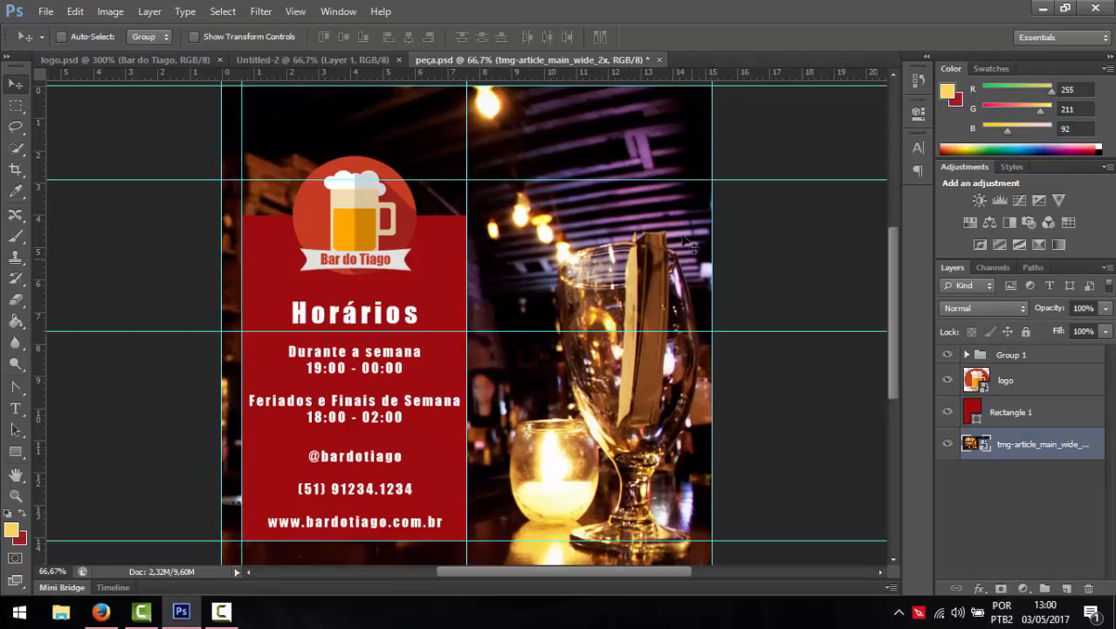
scroll(439, 292, "down", 2)
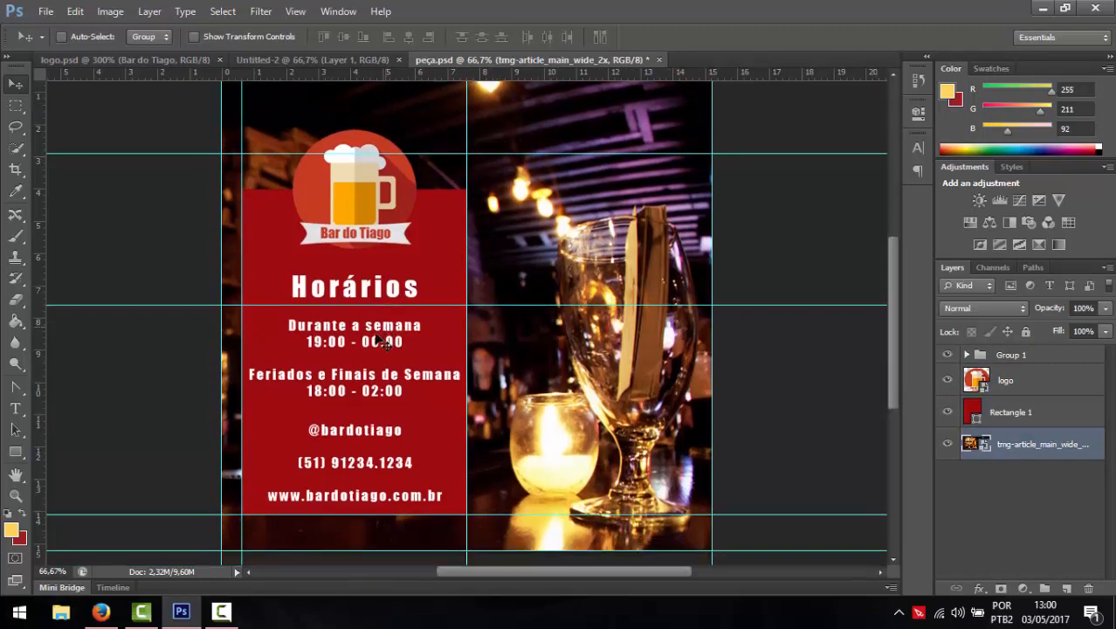
left_click(100, 612)
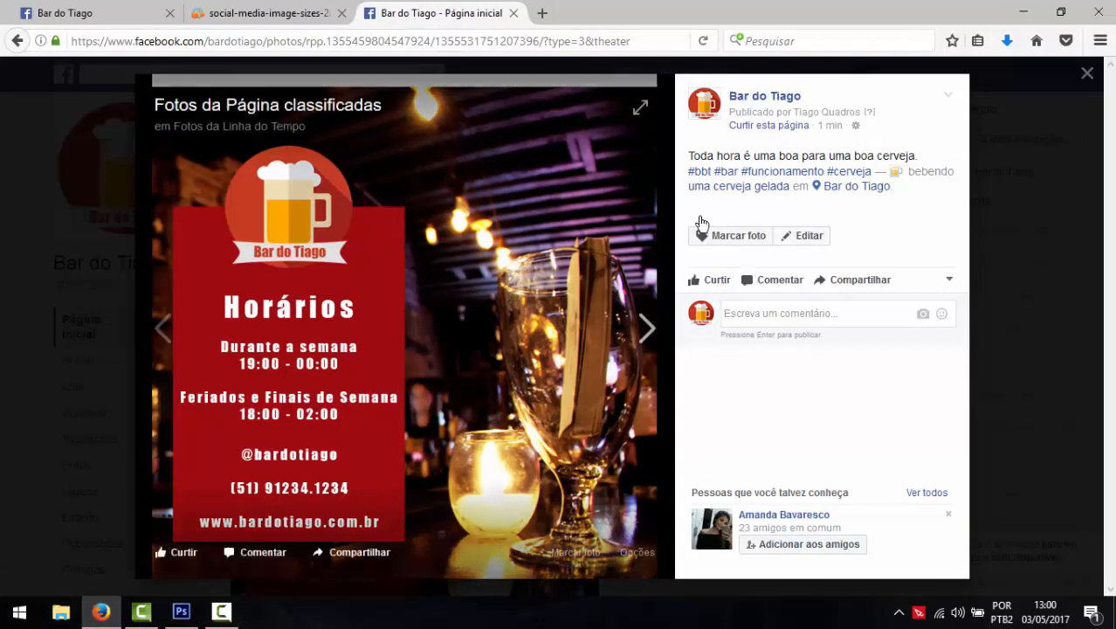
- Tag two friends on the glasses in the Horários photo, choosing each from the suggestions
left_click(722, 236)
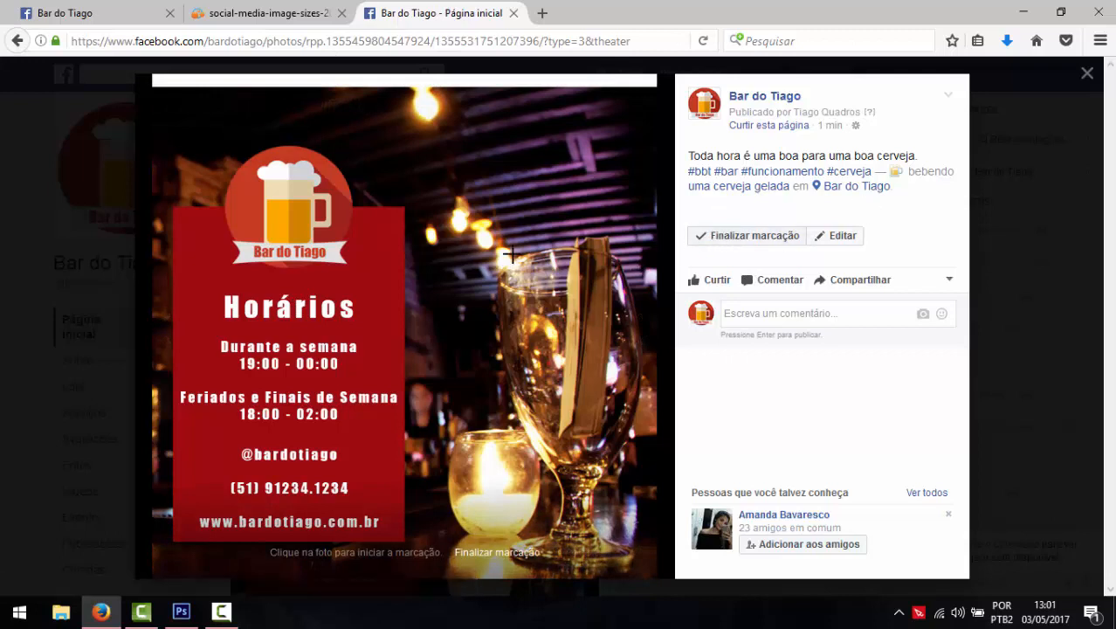
left_click(646, 407)
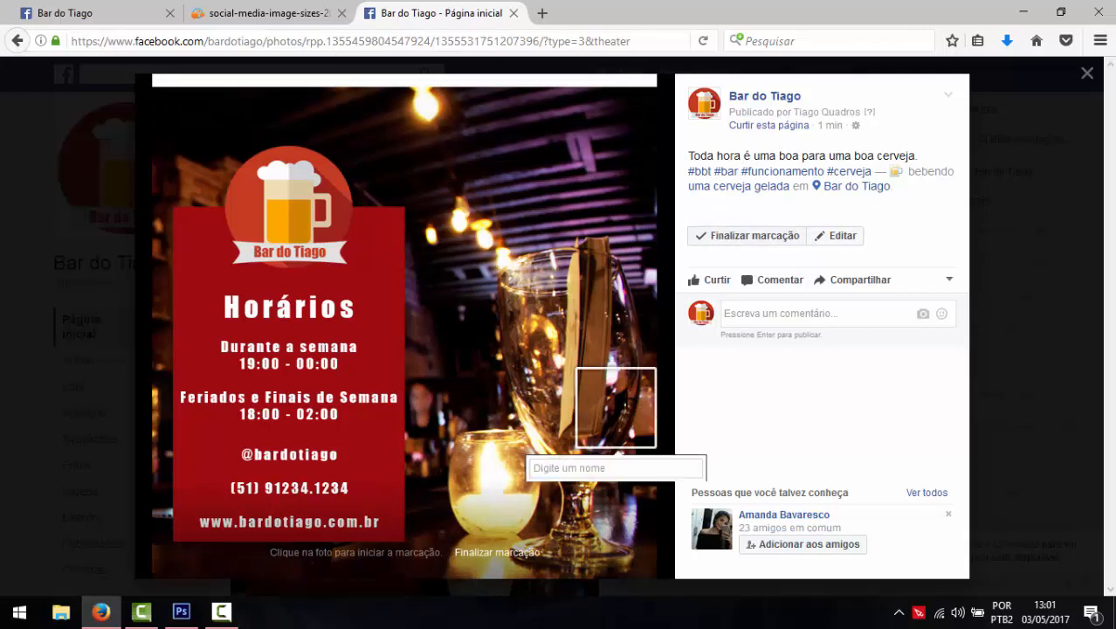
type("Bruno")
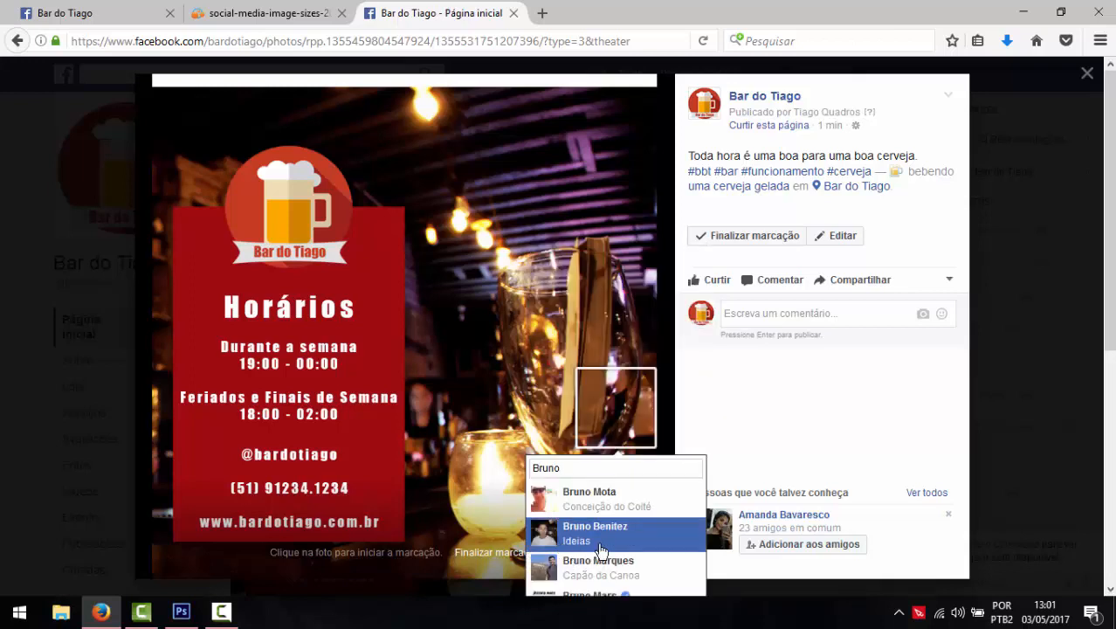
left_click(599, 533)
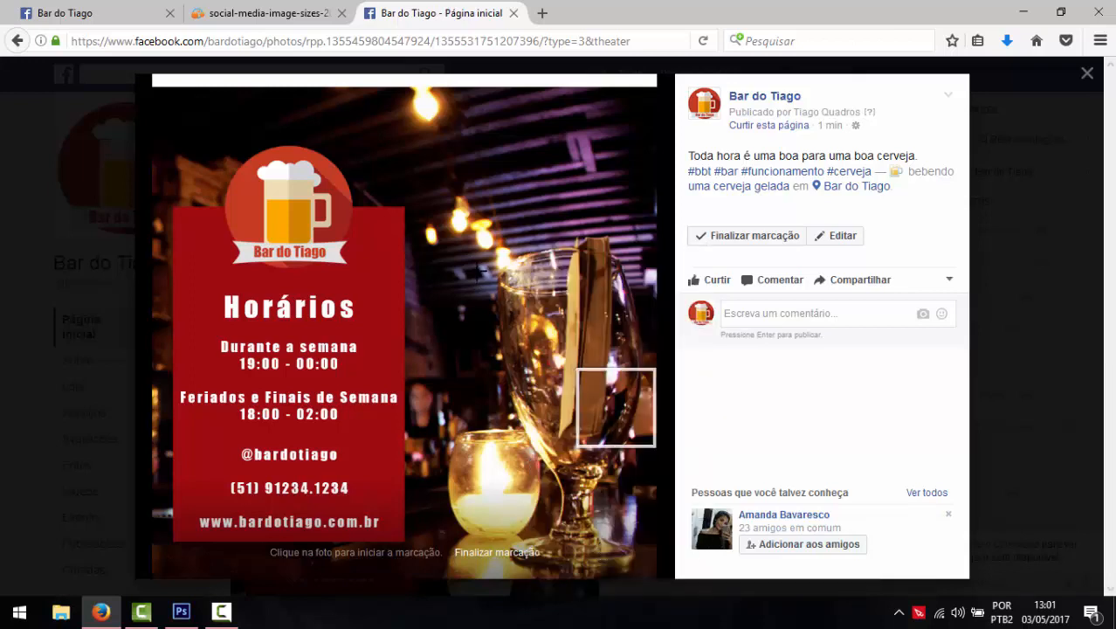
left_click(567, 365)
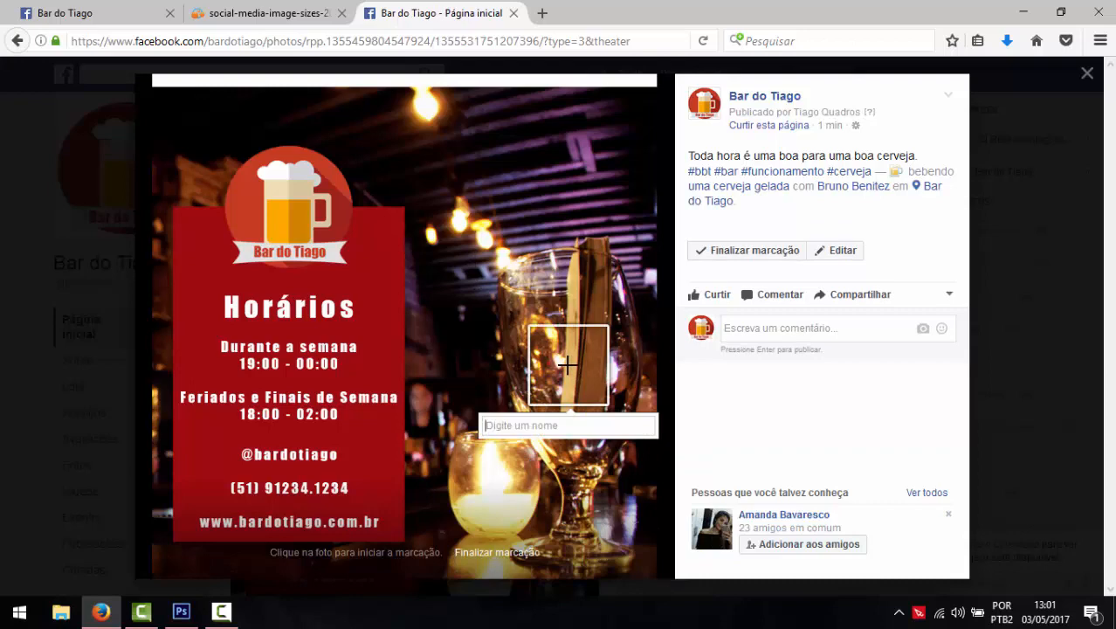
type("Luís")
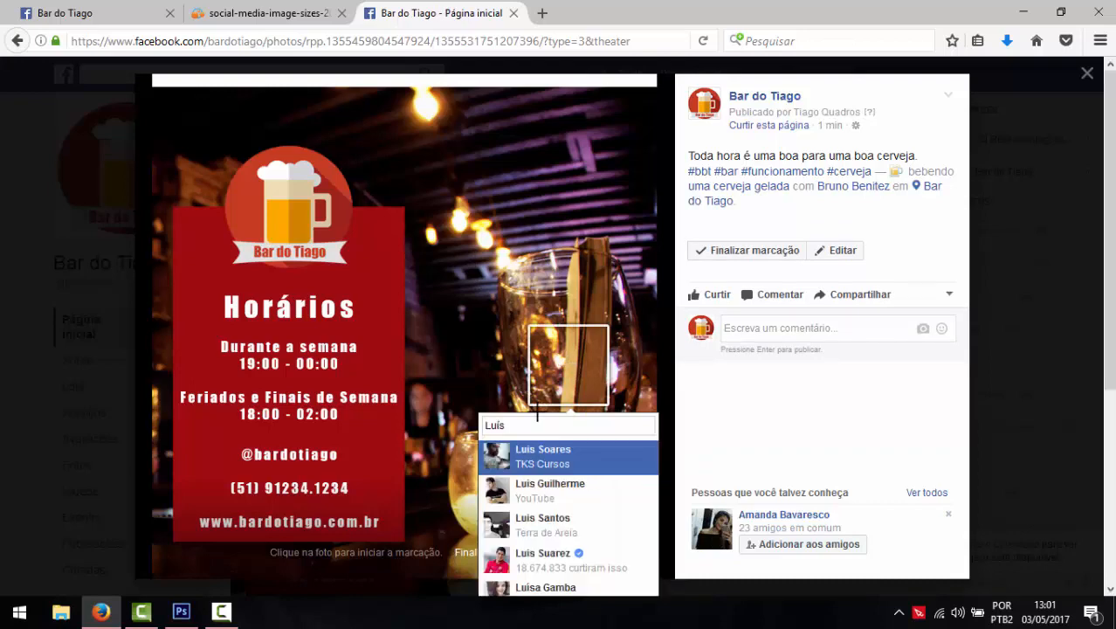
left_click(538, 457)
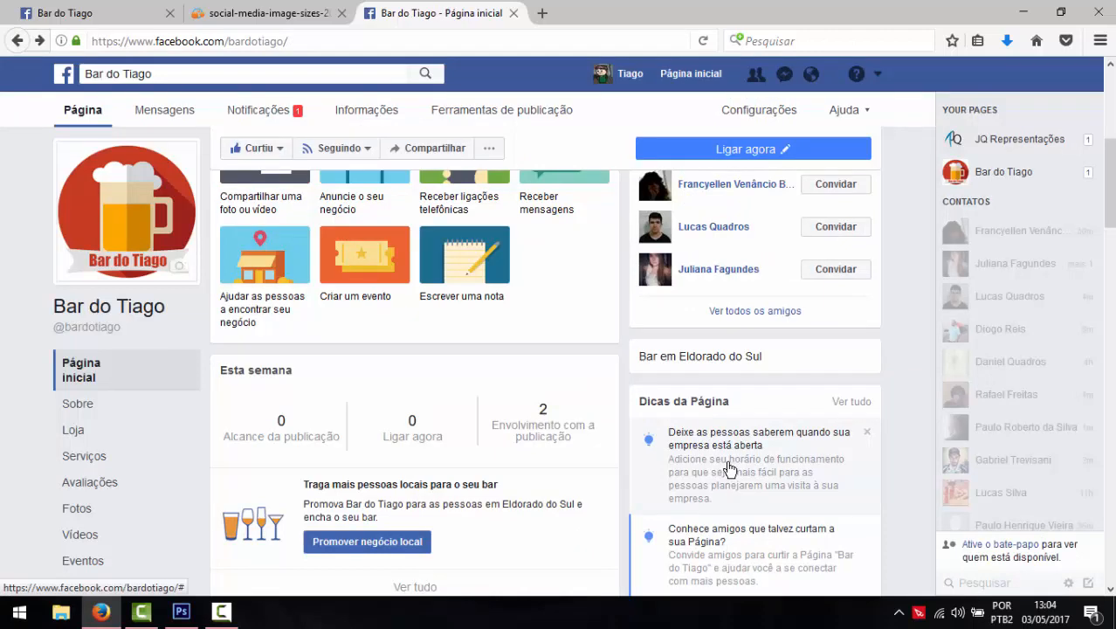
- From the opening-hours tip, set Saturday and Sunday open 19:00–02:00
left_click(730, 469)
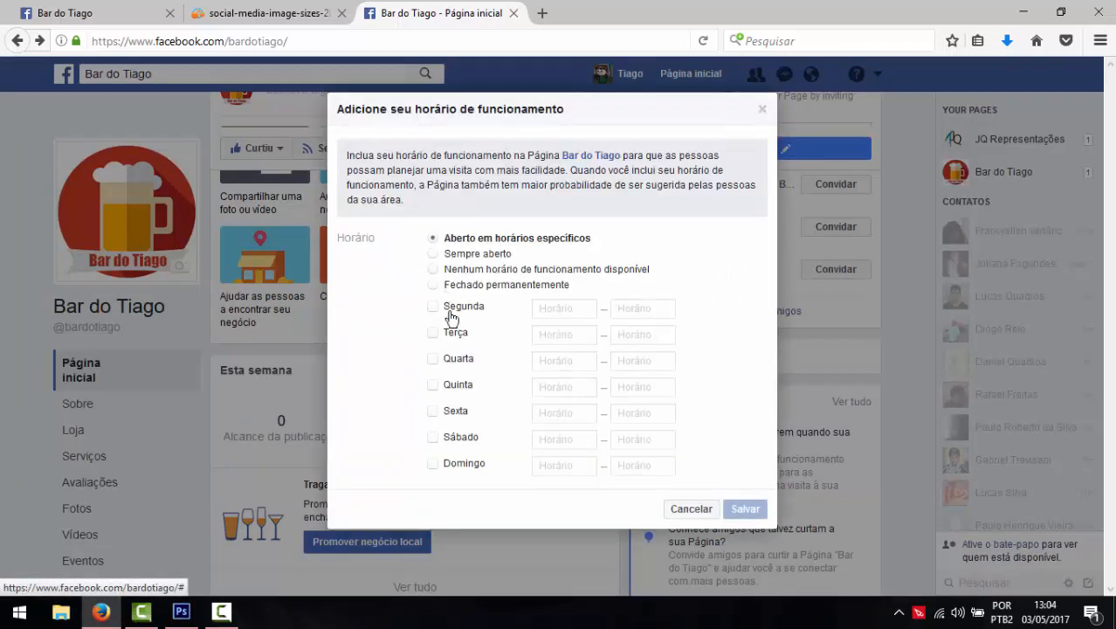
left_click(434, 437)
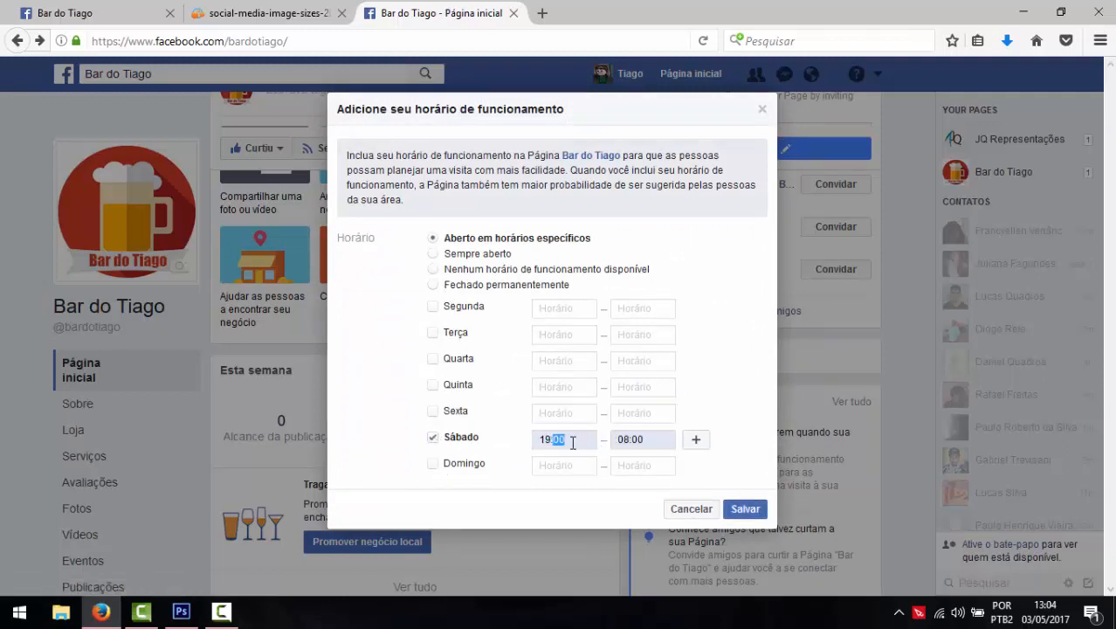
left_click(623, 439)
type("02")
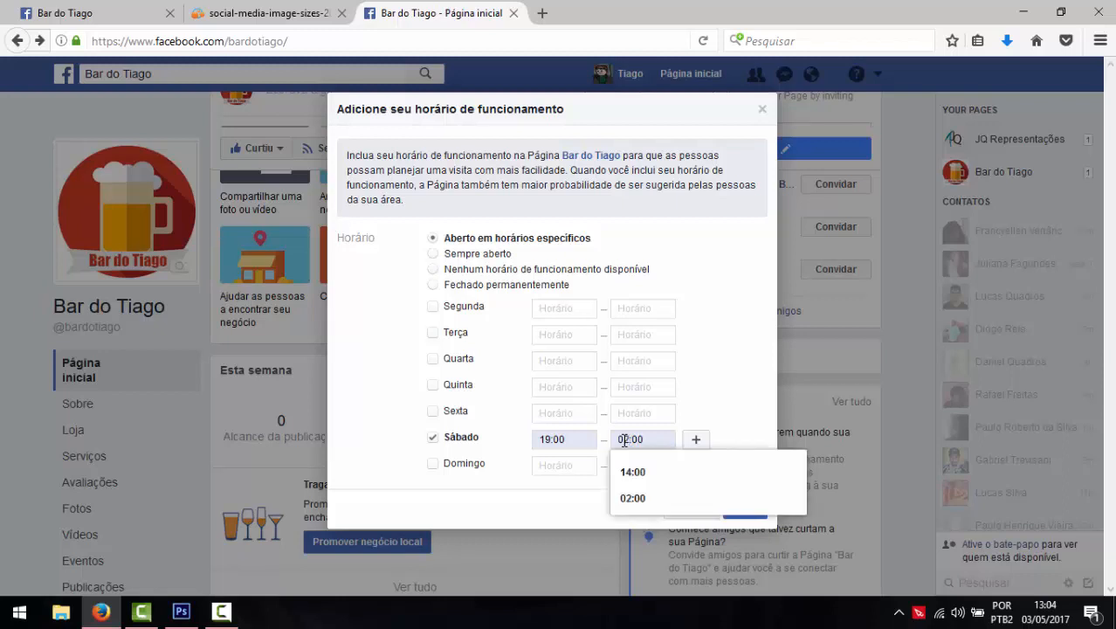
left_click(625, 498)
left_click(627, 467)
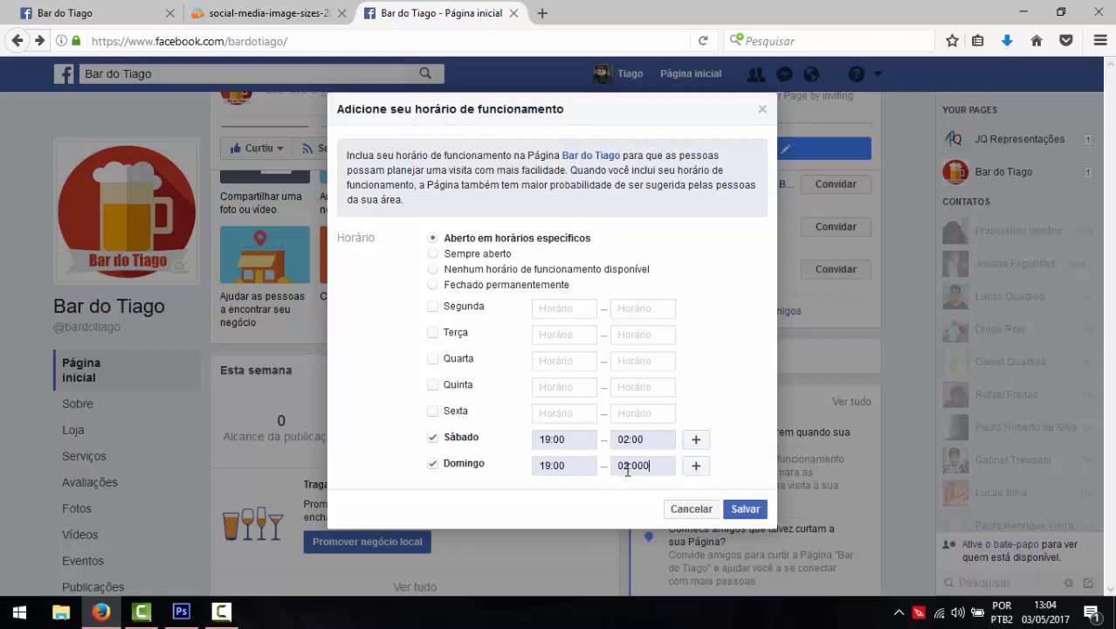
key("BackSpace")
left_click(551, 403)
- Set Monday's opening hours to 19:00–23:45
left_click(440, 309)
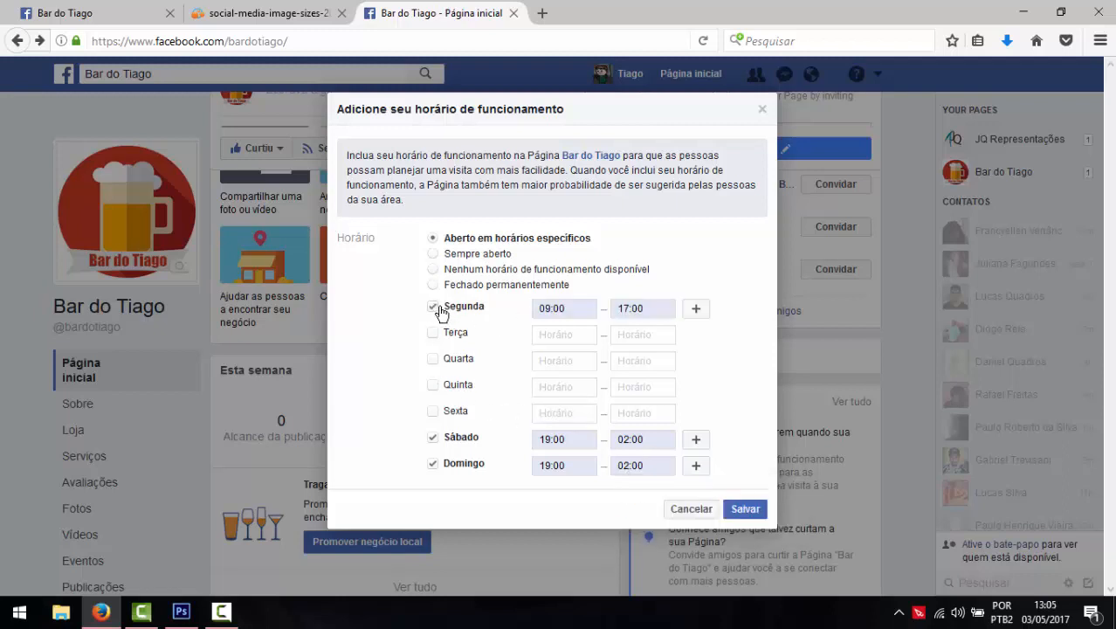
double_click(572, 308)
type("18")
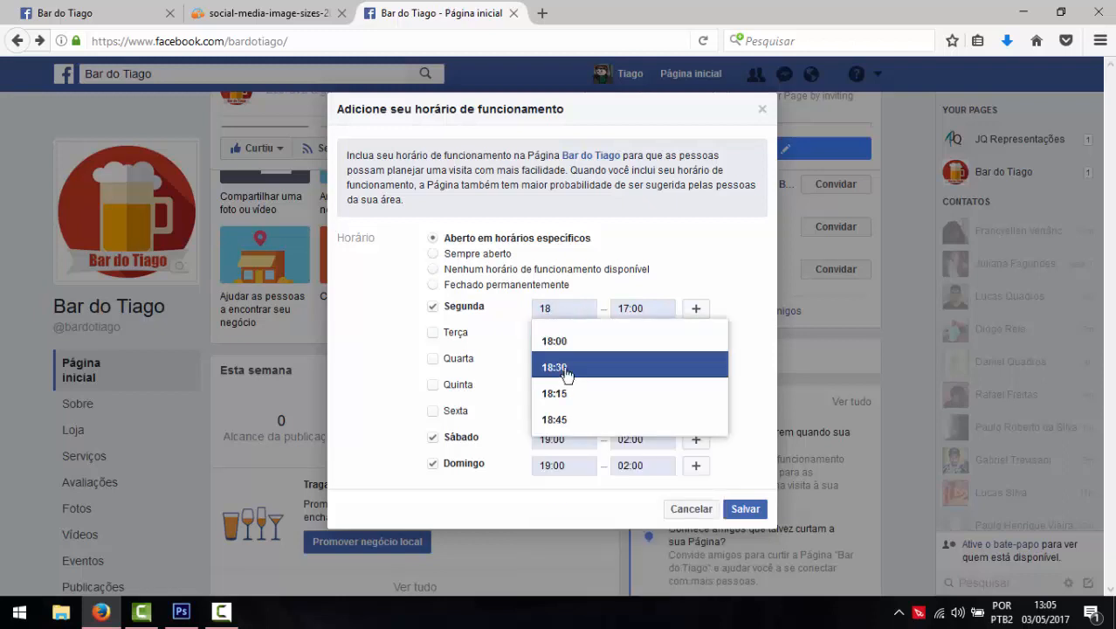
key("BackSpace")
type("9")
left_click(569, 348)
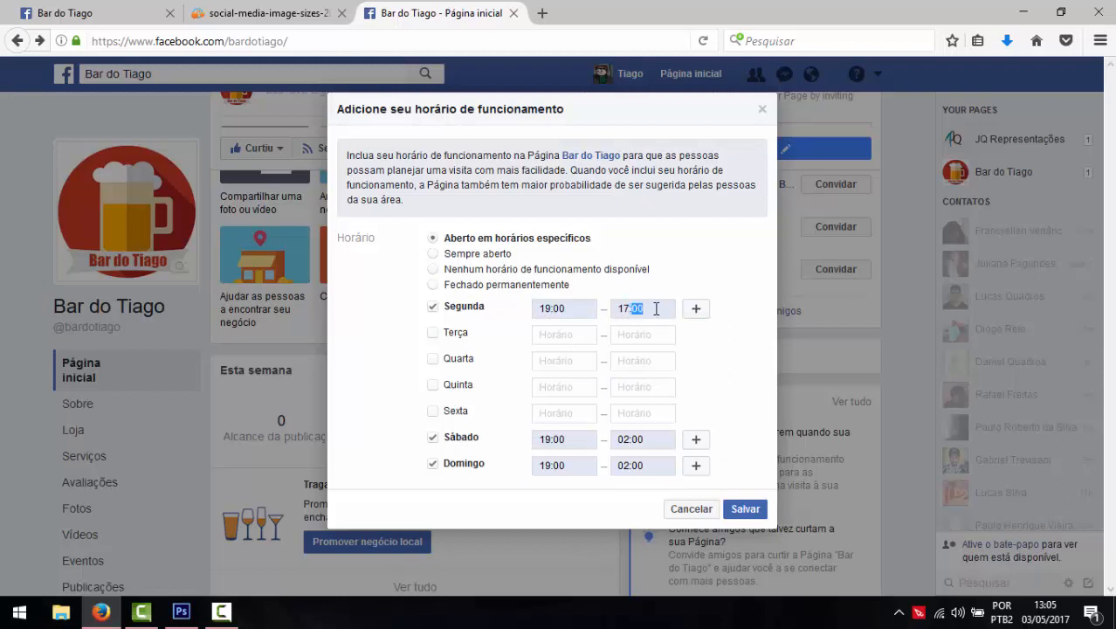
key("BackSpace")
key("BackSpace")
key("BackSpace")
key("BackSpace")
type("24")
key("BackSpace")
type("3")
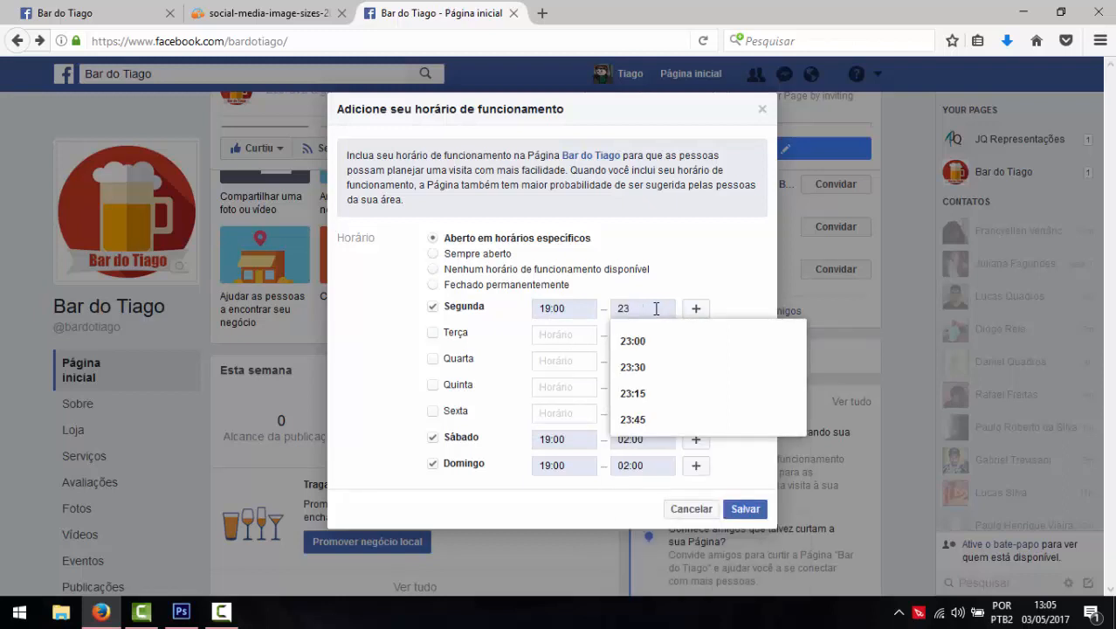
type(":59")
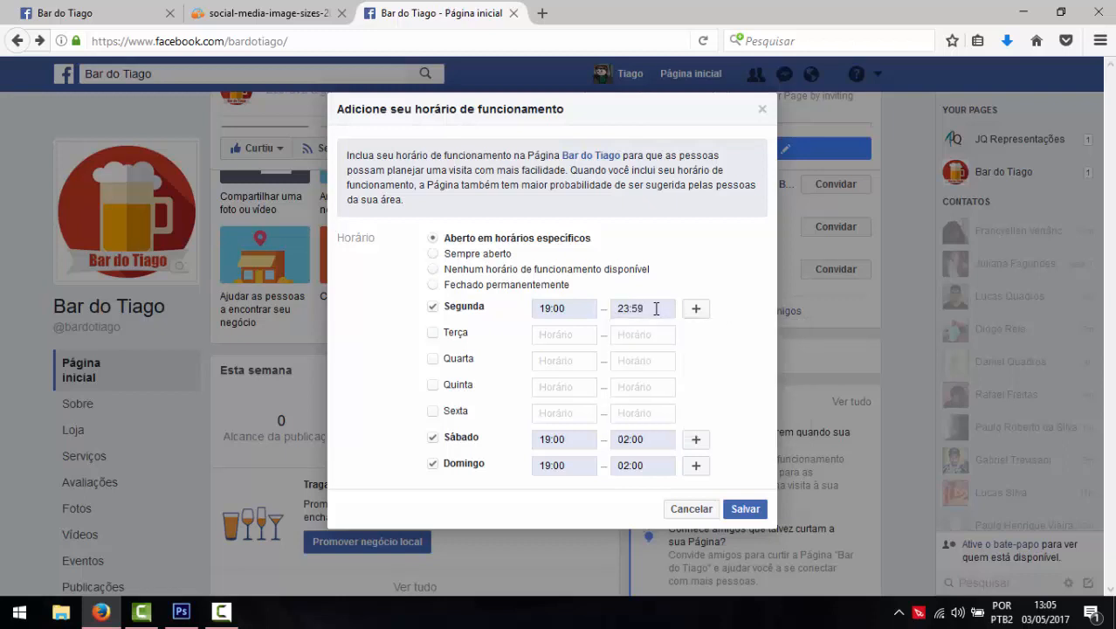
left_click(715, 333)
double_click(651, 311)
key("BackSpace")
key("BackSpace")
key("BackSpace")
key("BackSpace")
type("23")
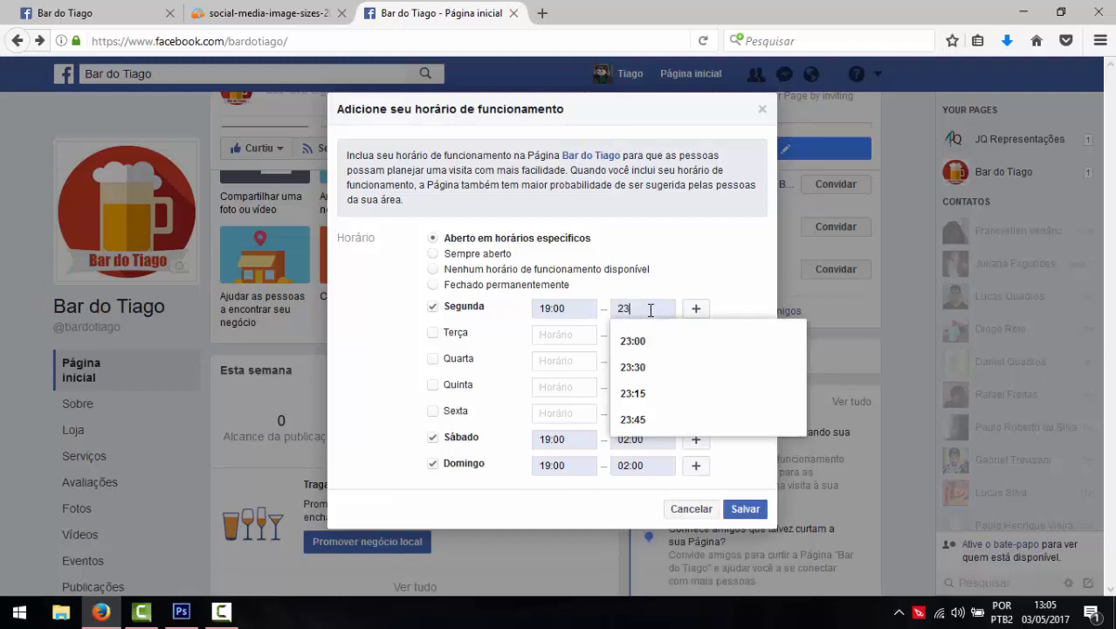
type(":45")
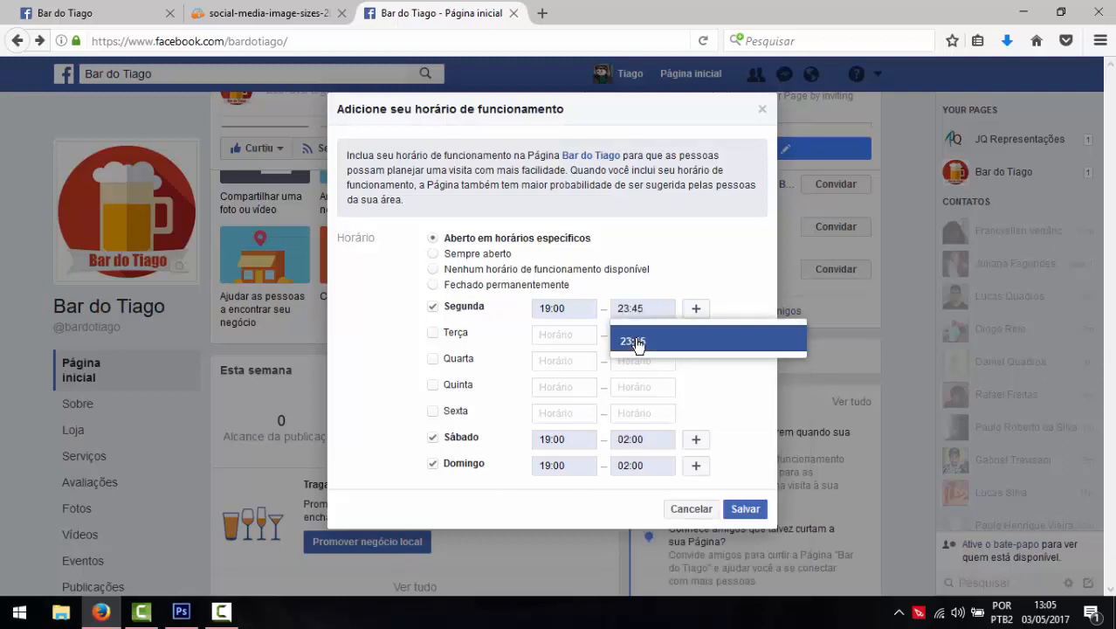
left_click(633, 341)
- Mark Tuesday through Friday as open days and save the opening hours
left_click(625, 339)
left_click(625, 361)
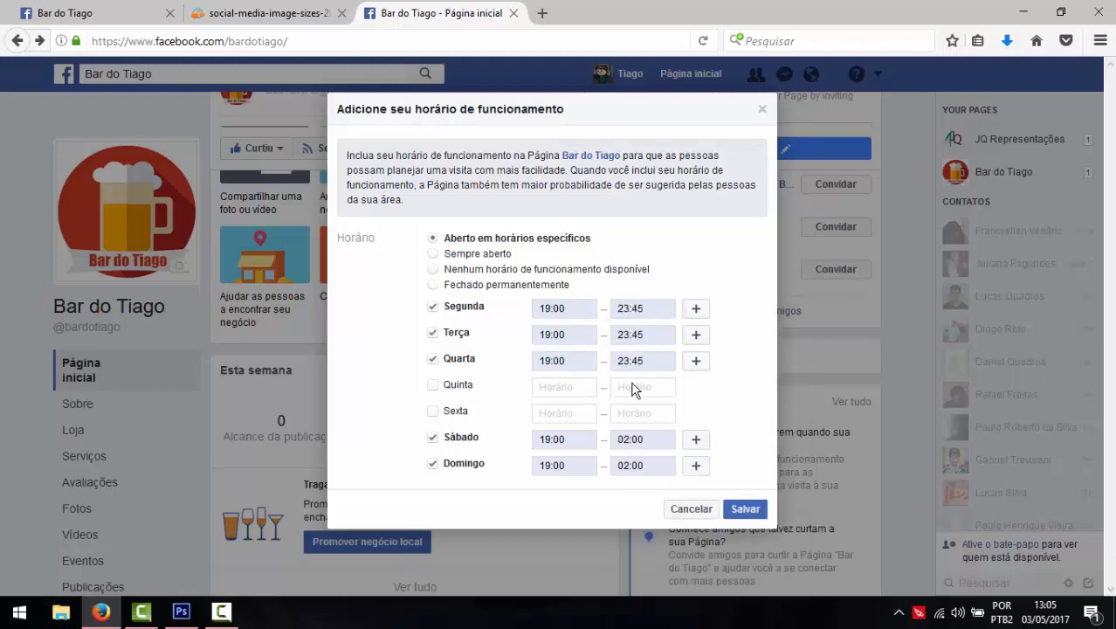
left_click(635, 386)
left_click(633, 412)
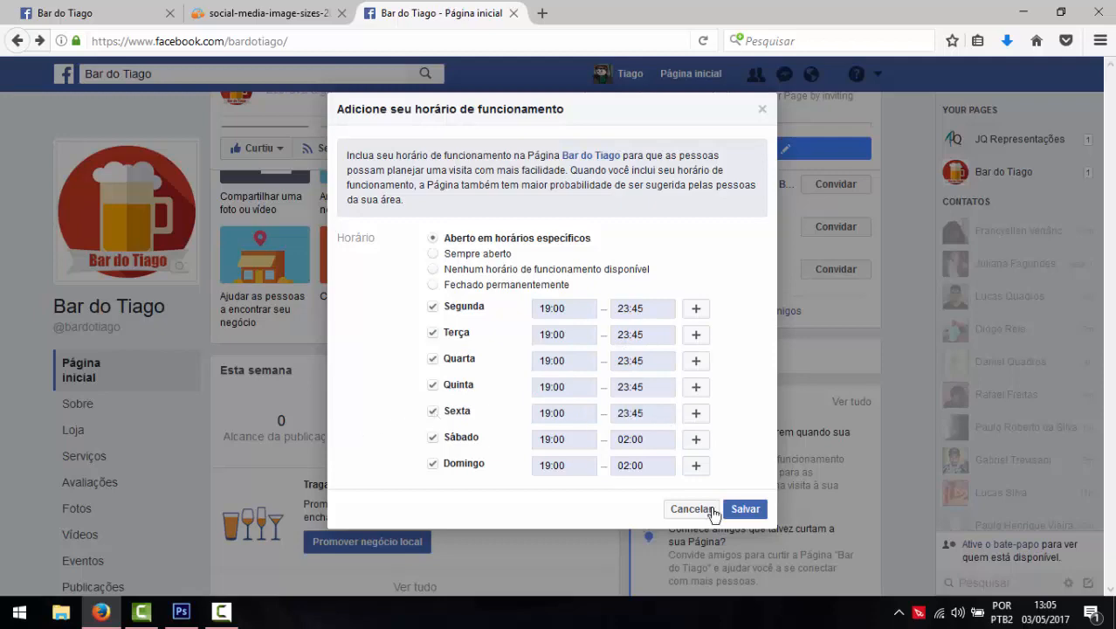
left_click(754, 514)
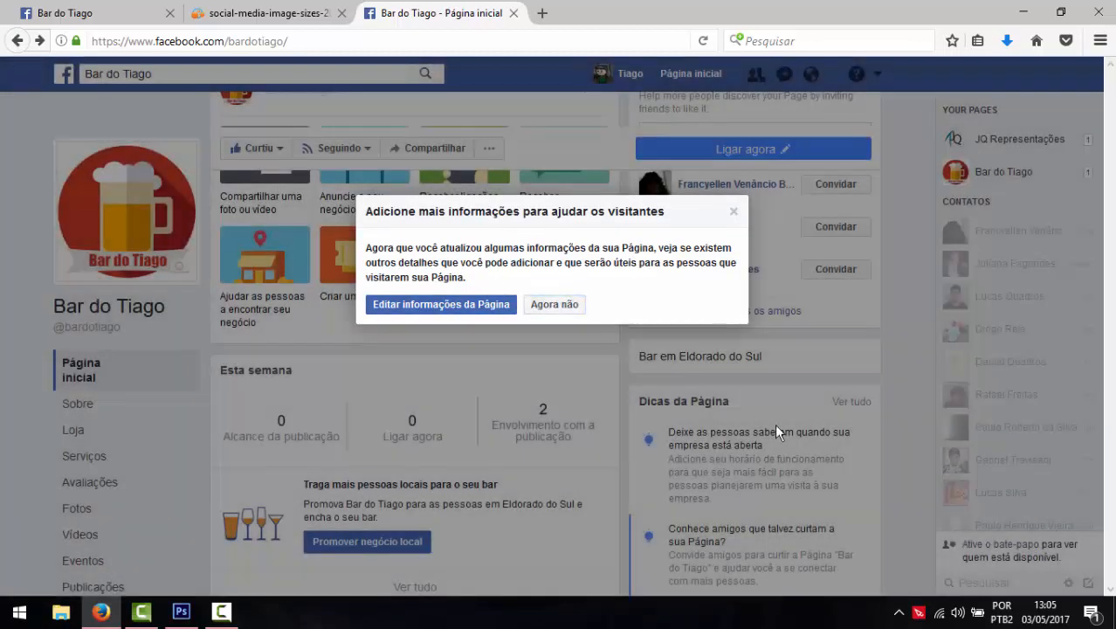
left_click(553, 305)
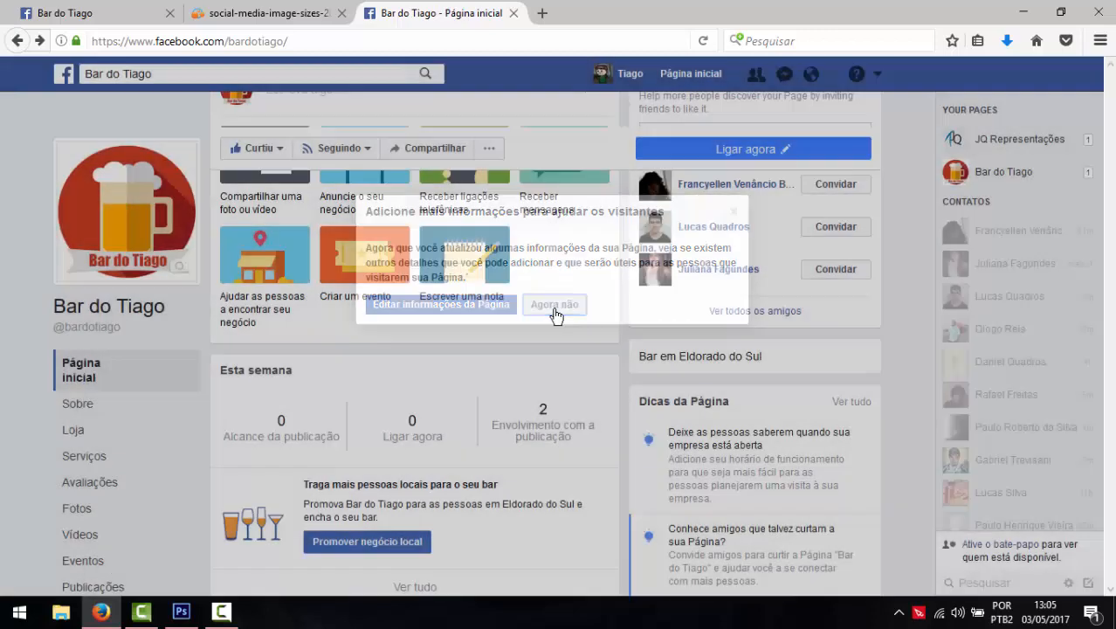
scroll(758, 447, "down", 2)
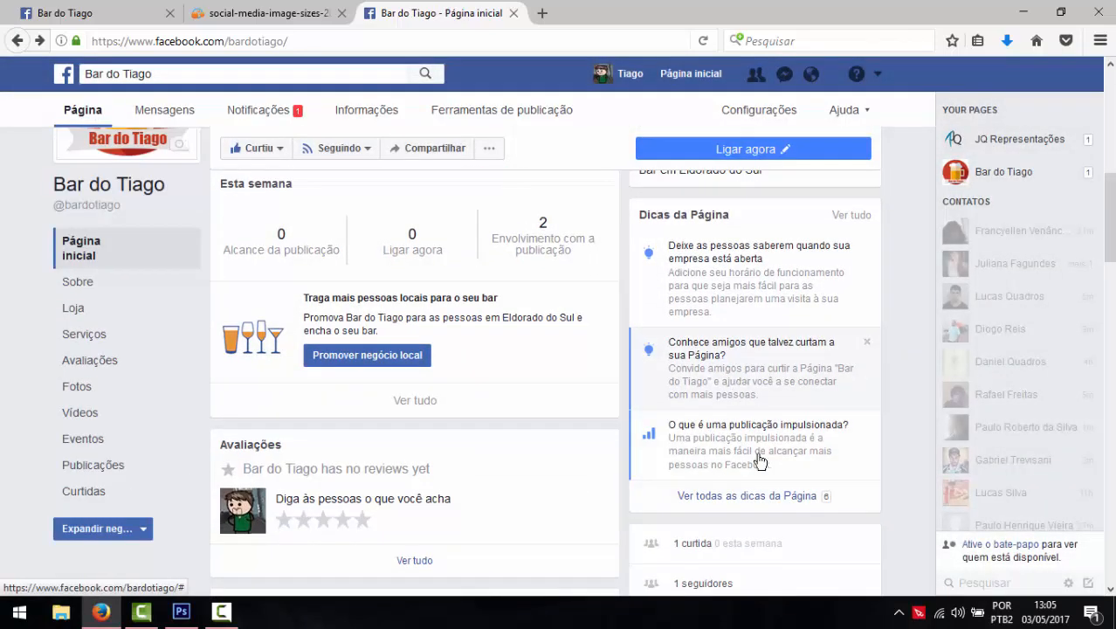
left_click(763, 507)
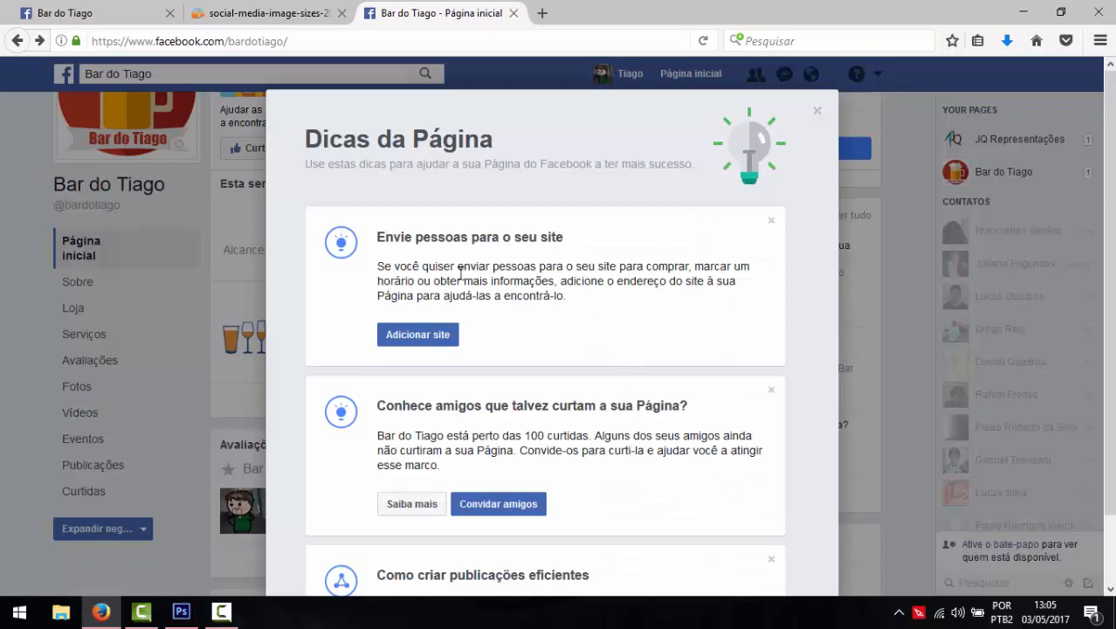
scroll(562, 295, "down", 3)
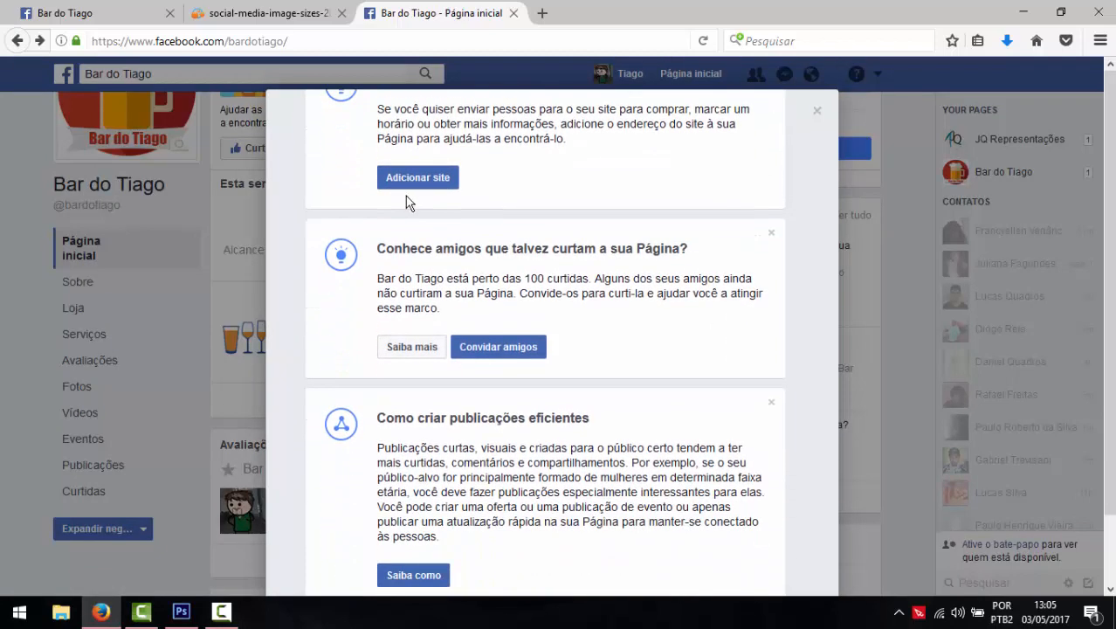
left_click(414, 179)
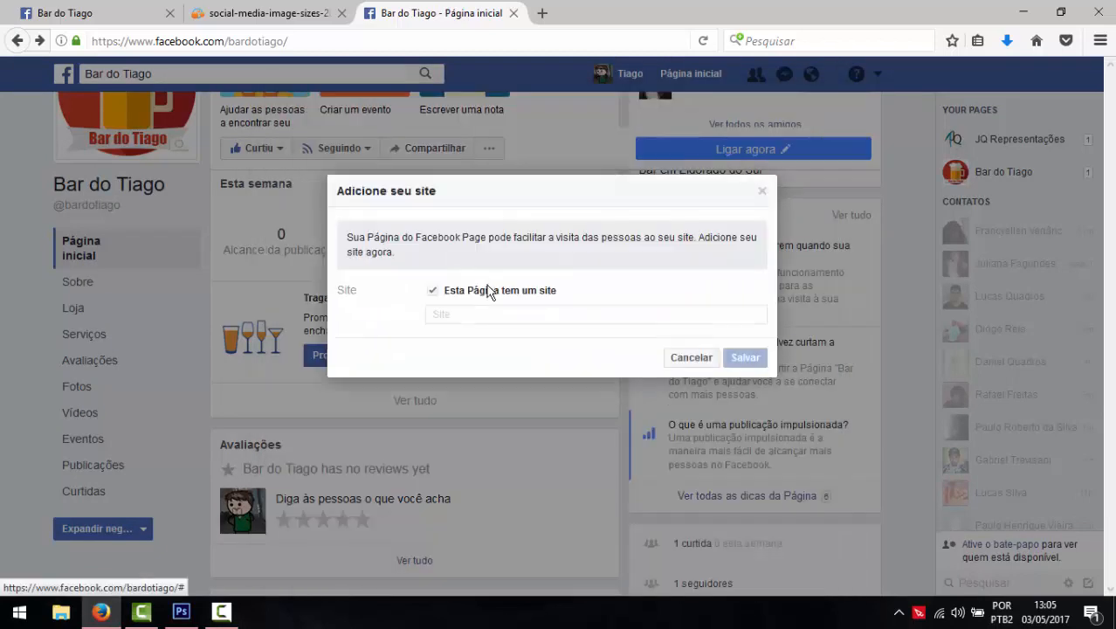
type("wwww.bardotiago.com.br")
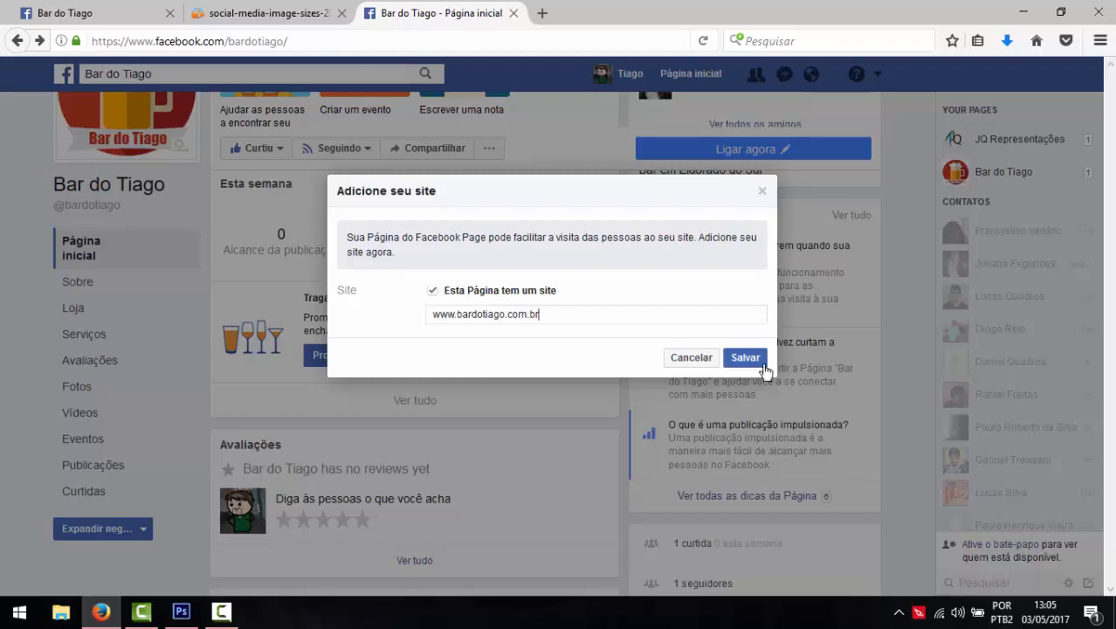
left_click(744, 357)
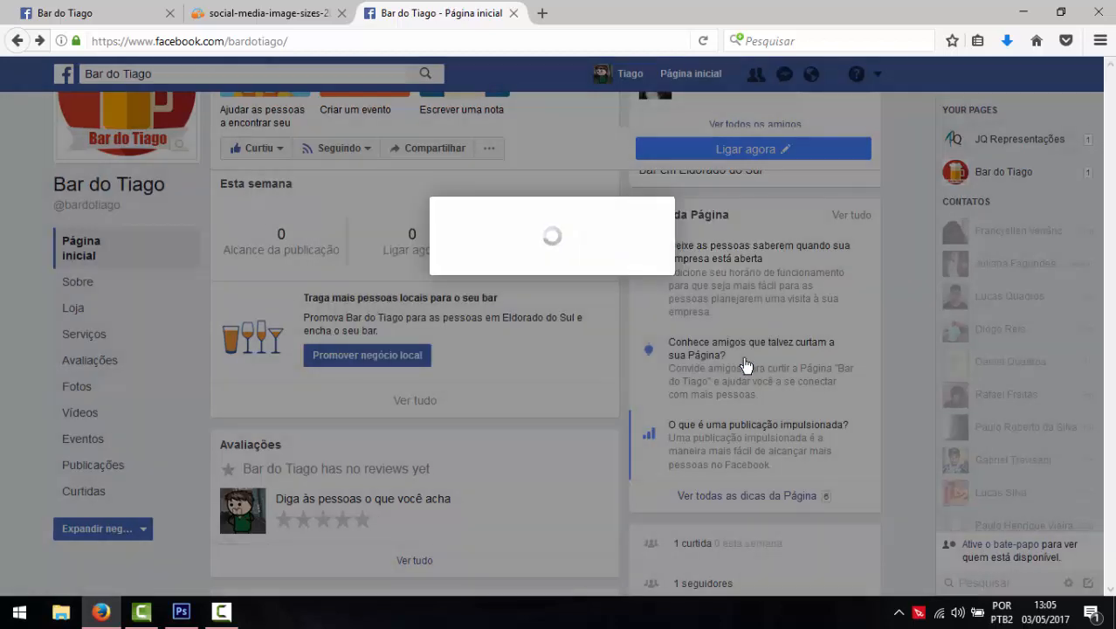
left_click(462, 297)
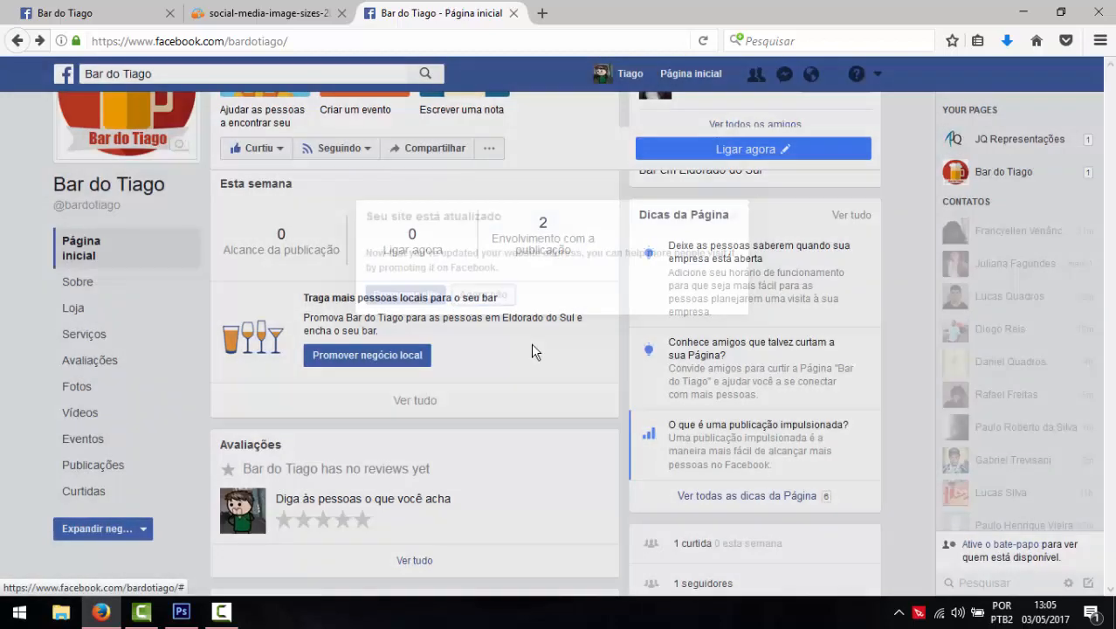
- Remove the efficient-posts and short-video tips and close the Page tips dialog
left_click(734, 504)
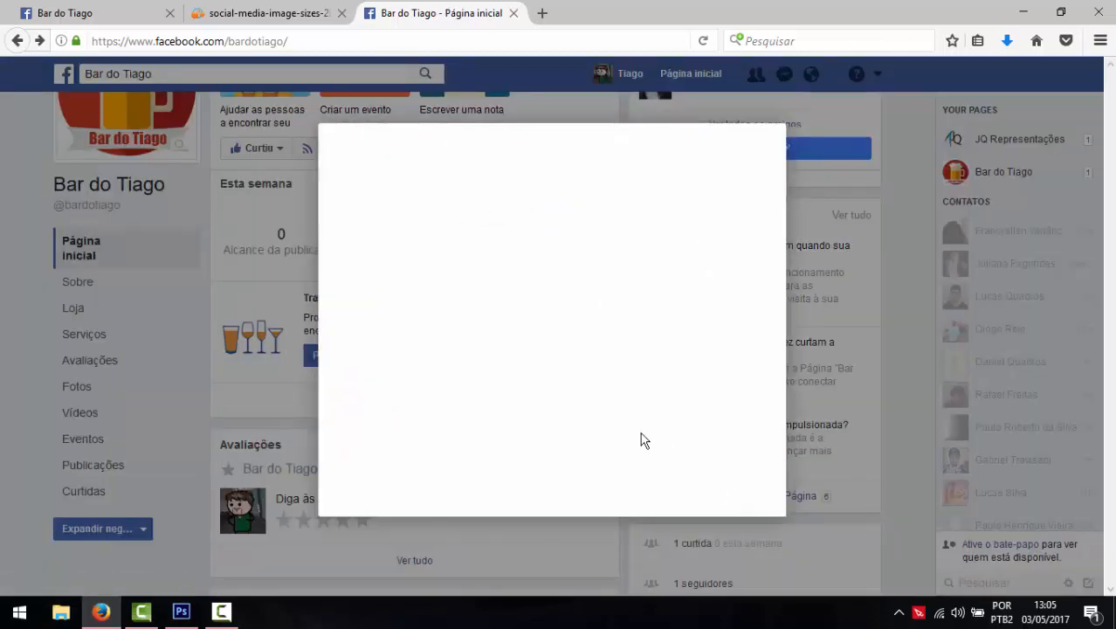
scroll(578, 349, "down", 3)
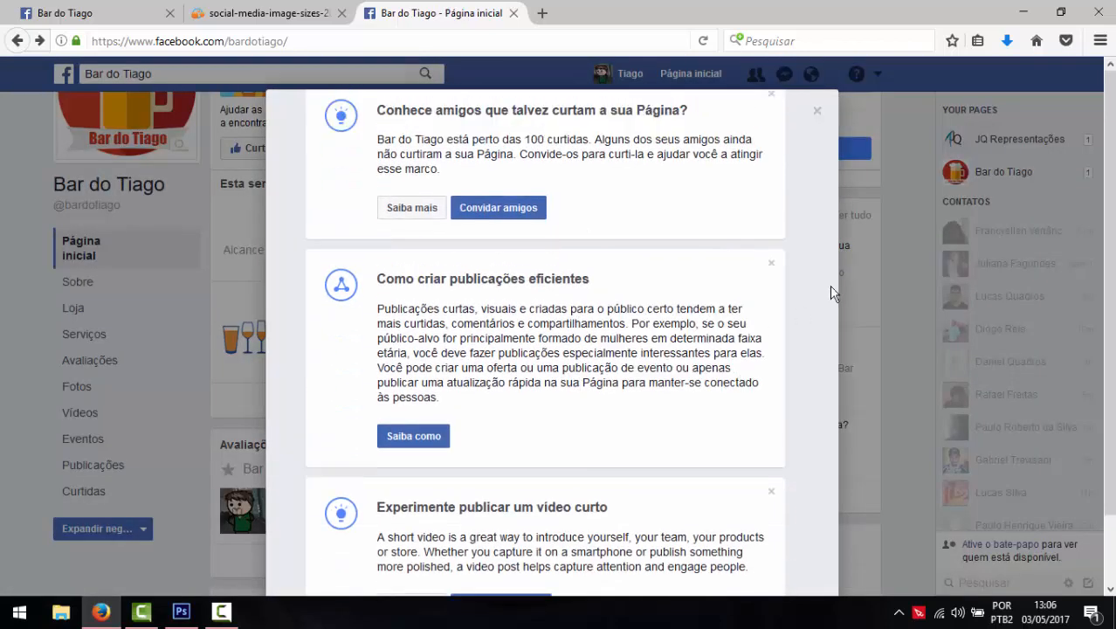
left_click(771, 263)
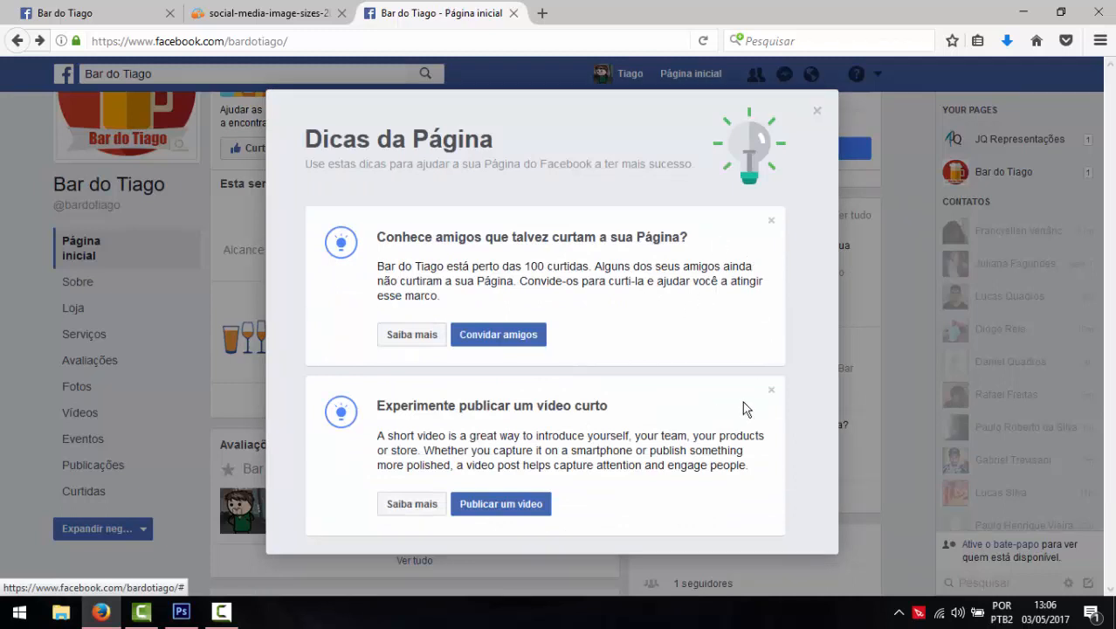
left_click(771, 390)
left_click(817, 110)
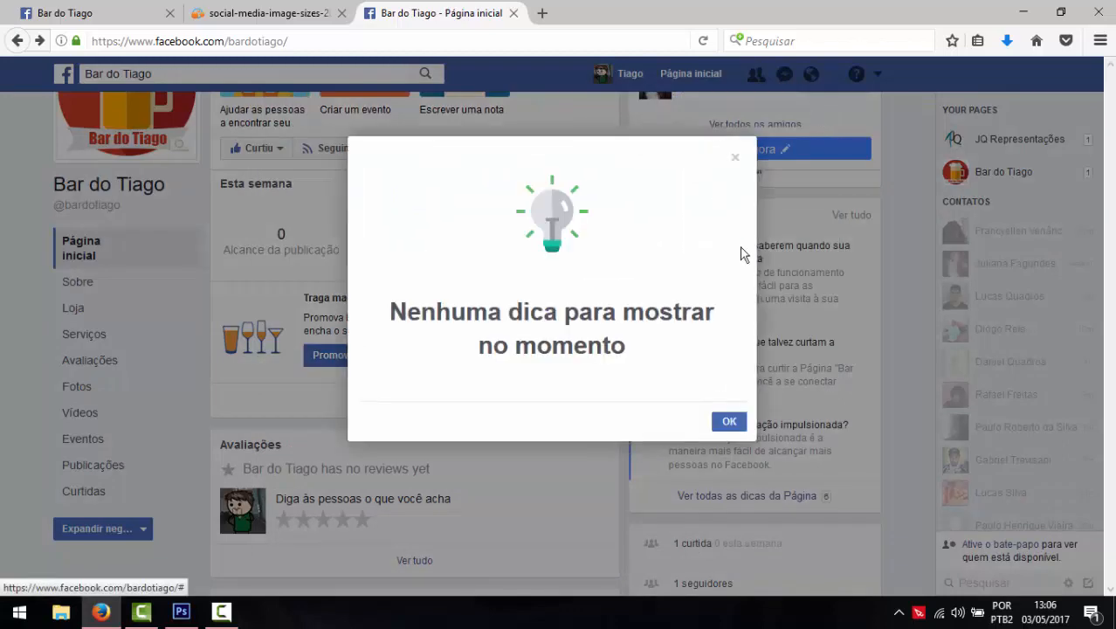
left_click(736, 426)
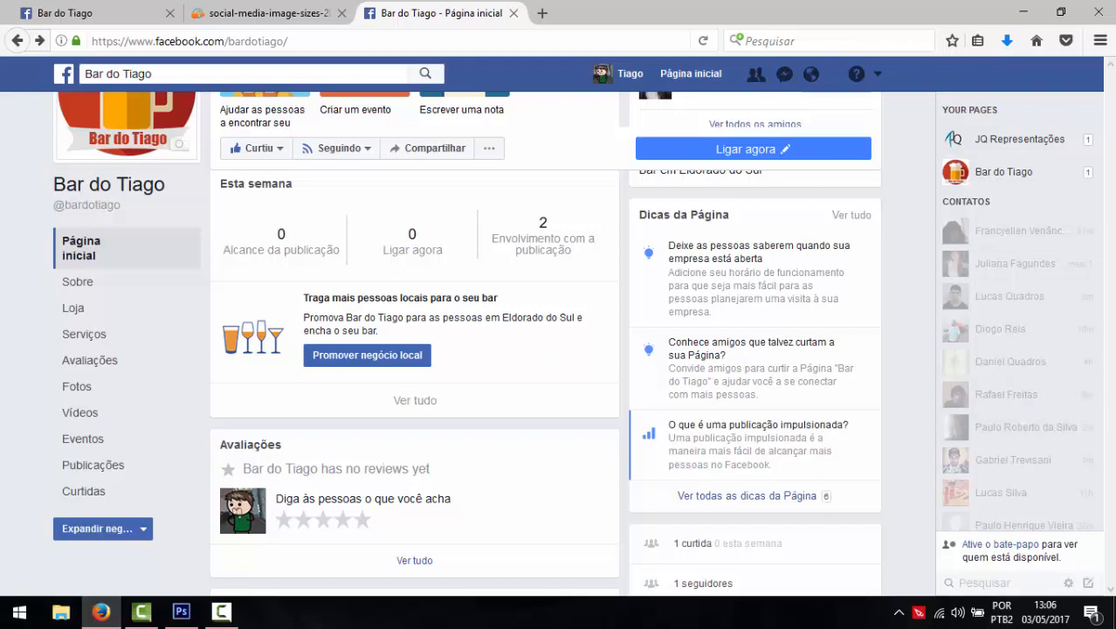
left_click(220, 614)
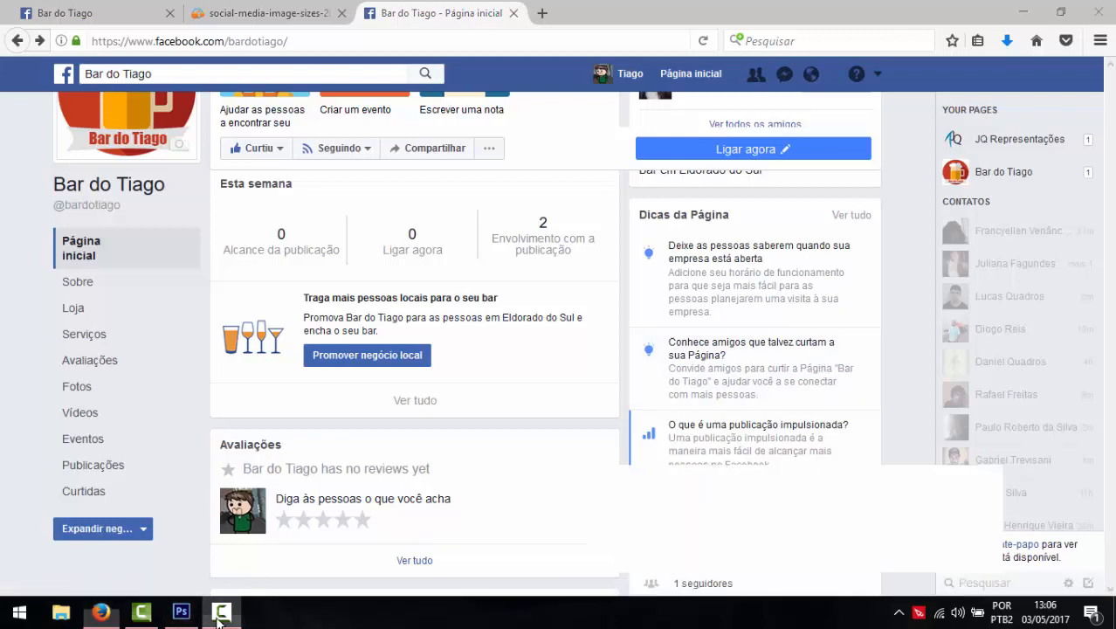